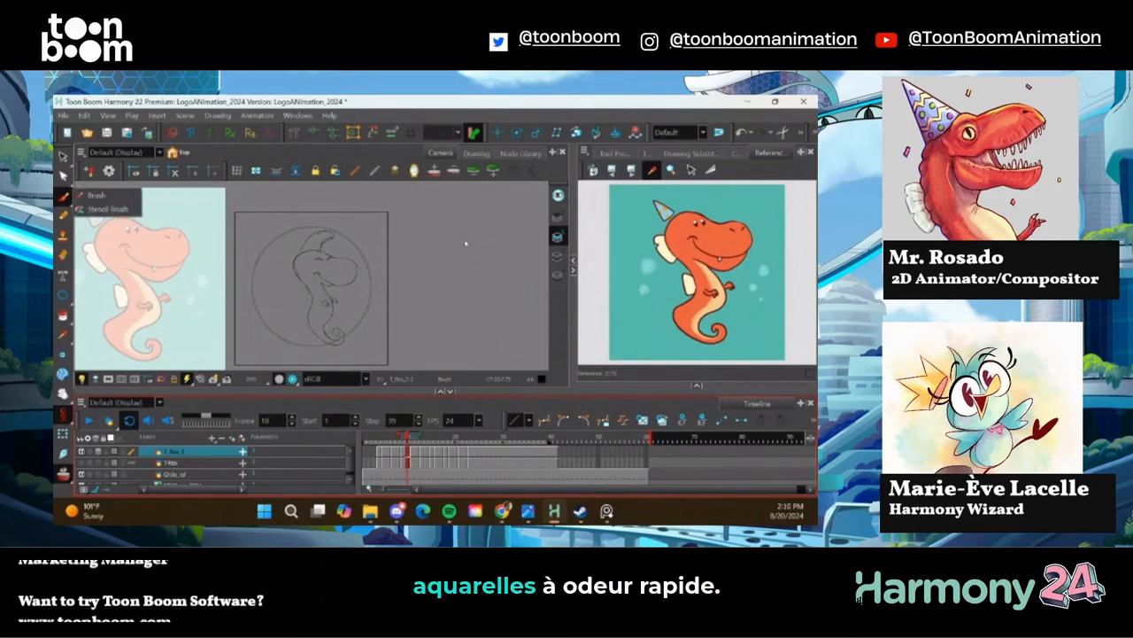
Sketch a painter's palette with a thumb hole and paint blobs in the empty area beside the framed animation
mouse_move(447, 251)
mouse_down()
mouse_move(436, 213)
mouse_move(470, 217)
mouse_move(489, 240)
mouse_move(455, 258)
mouse_up()
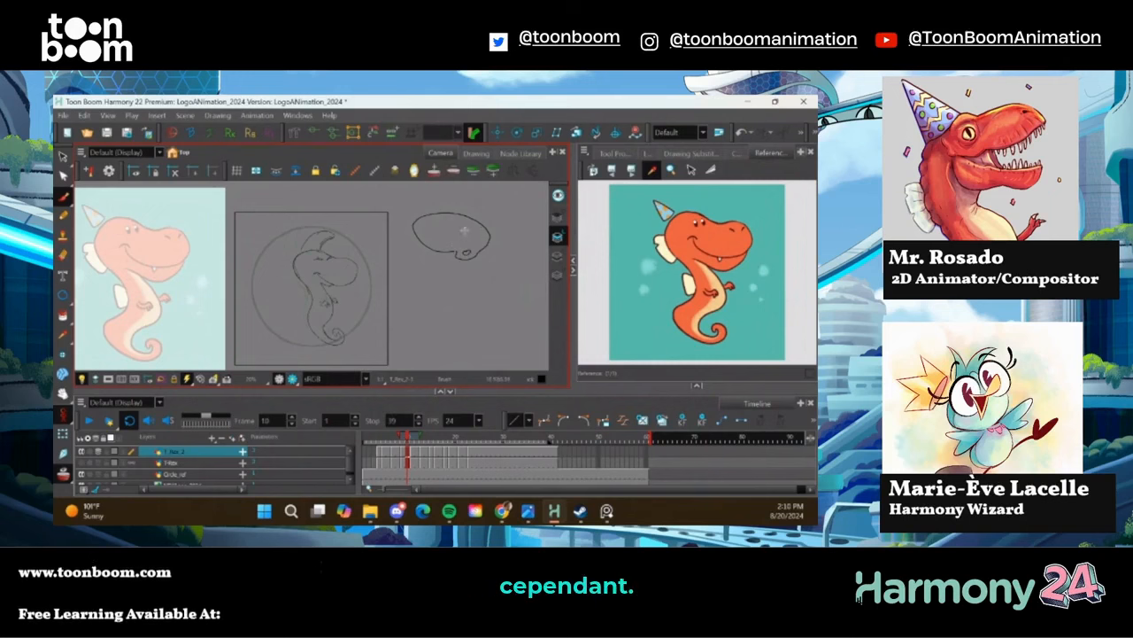
drag(465, 231, 436, 231)
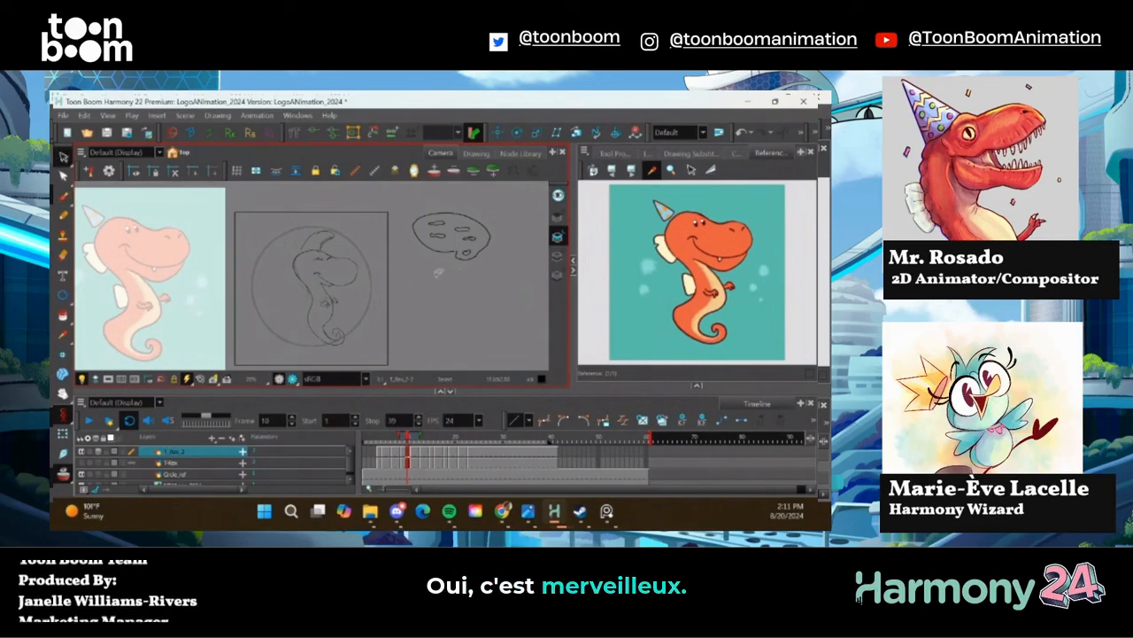
Handwrite the notes "2016 ~ 2020" and "5 shortfilms" with the Brush below the palette sketch
mouse_move(432, 276)
mouse_down()
mouse_move(429, 302)
mouse_move(364, 265)
mouse_up()
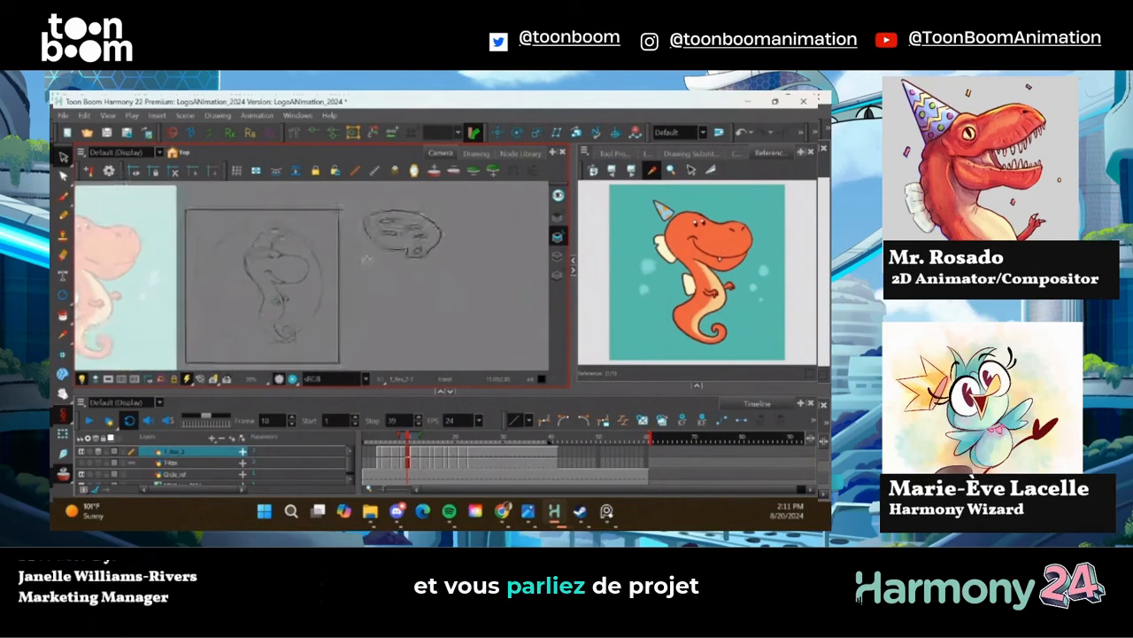
mouse_move(240, 257)
mouse_down()
mouse_move(258, 236)
mouse_move(249, 266)
mouse_up()
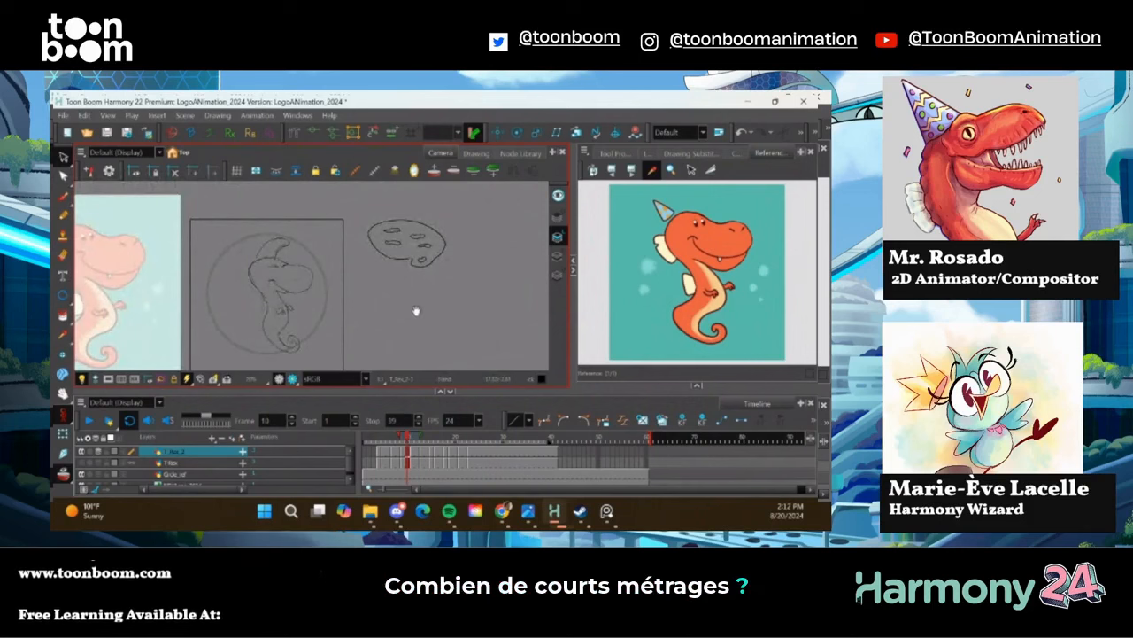
mouse_move(416, 311)
mouse_down()
mouse_move(280, 248)
mouse_move(288, 242)
mouse_up()
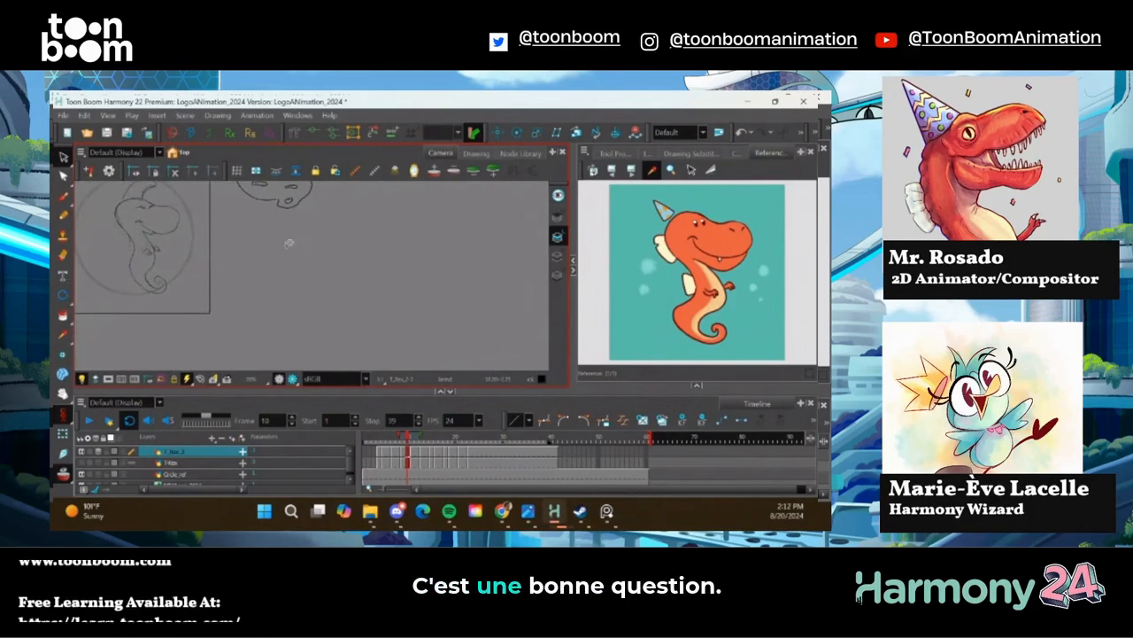
key(alt+b)
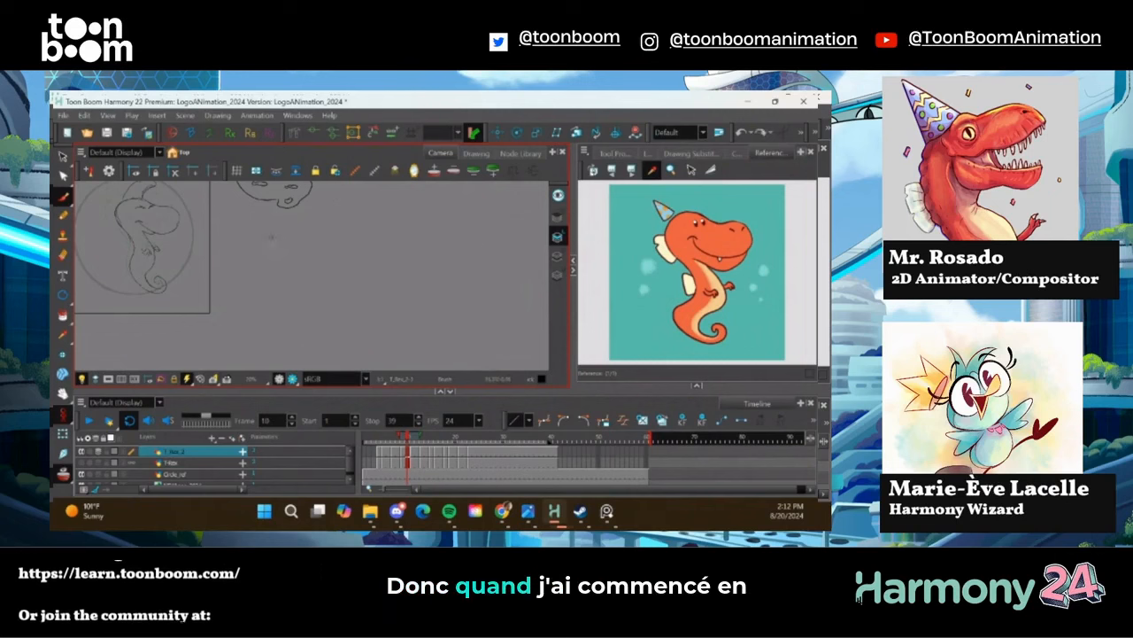
mouse_move(306, 238)
mouse_down()
mouse_move(351, 240)
mouse_move(371, 225)
mouse_up()
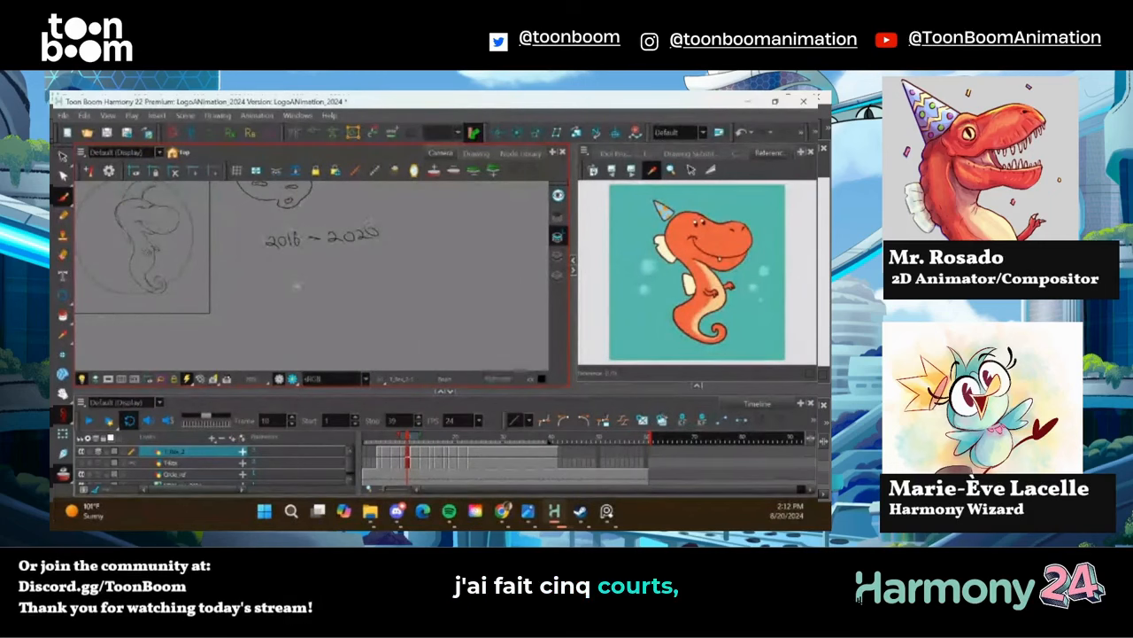
mouse_move(302, 284)
mouse_down()
mouse_move(286, 301)
mouse_move(336, 298)
mouse_up()
drag(341, 288, 359, 295)
drag(352, 285, 376, 292)
mouse_move(382, 274)
mouse_down()
mouse_move(384, 285)
mouse_move(410, 277)
mouse_up()
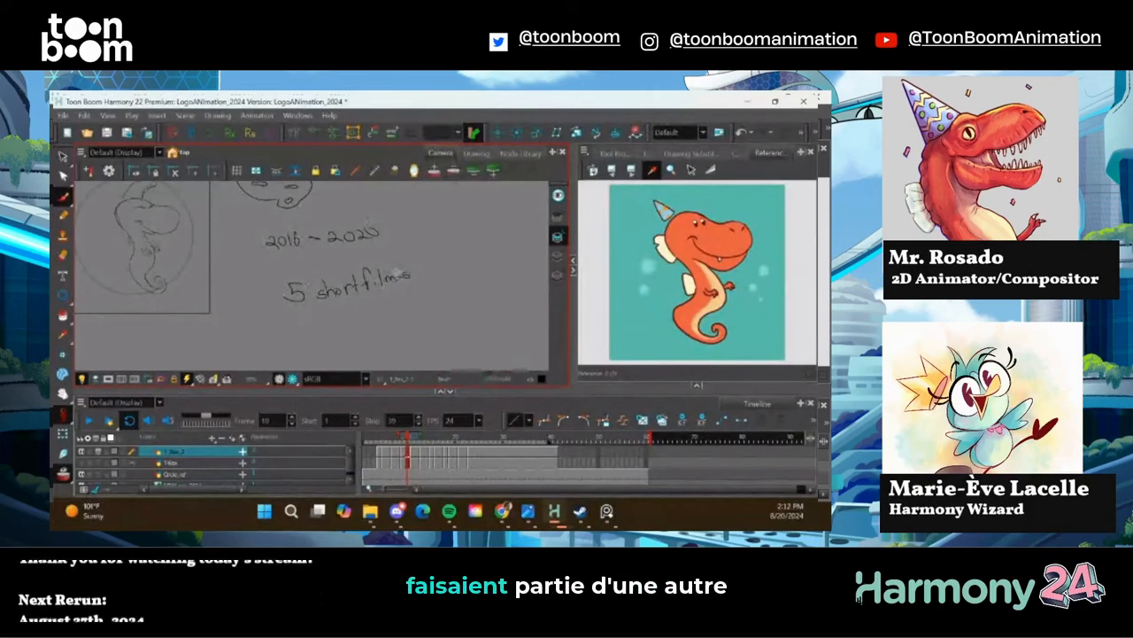
Handwrite the list entries "2-" and "3- director" below the "5 shortfilms" note
mouse_move(268, 320)
mouse_down()
mouse_move(291, 243)
mouse_move(326, 268)
mouse_up()
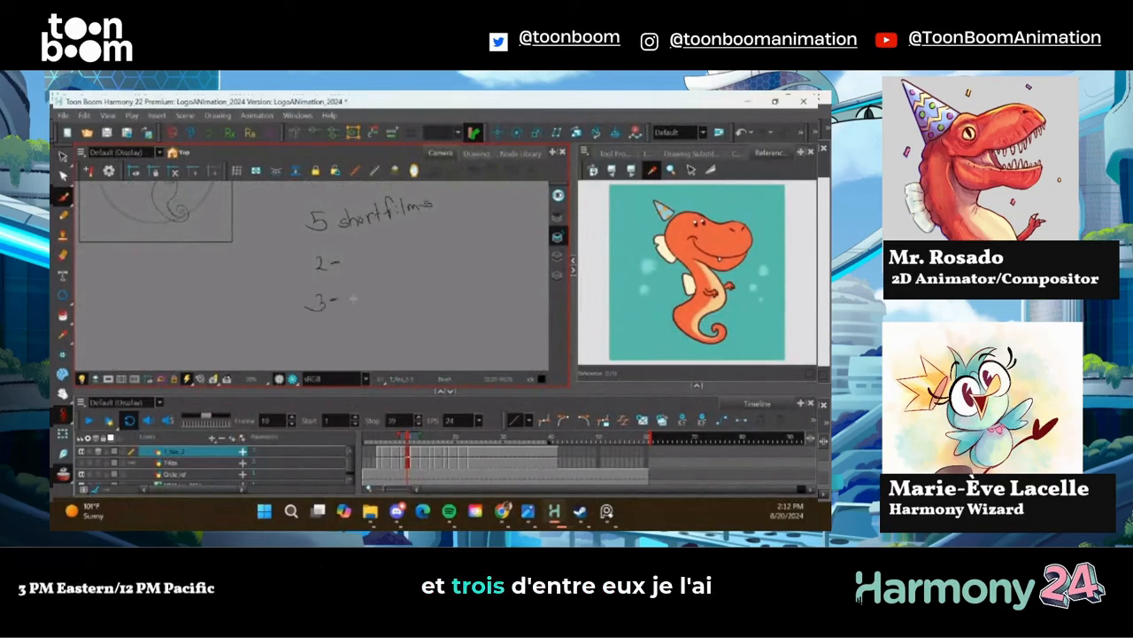
drag(353, 299, 374, 299)
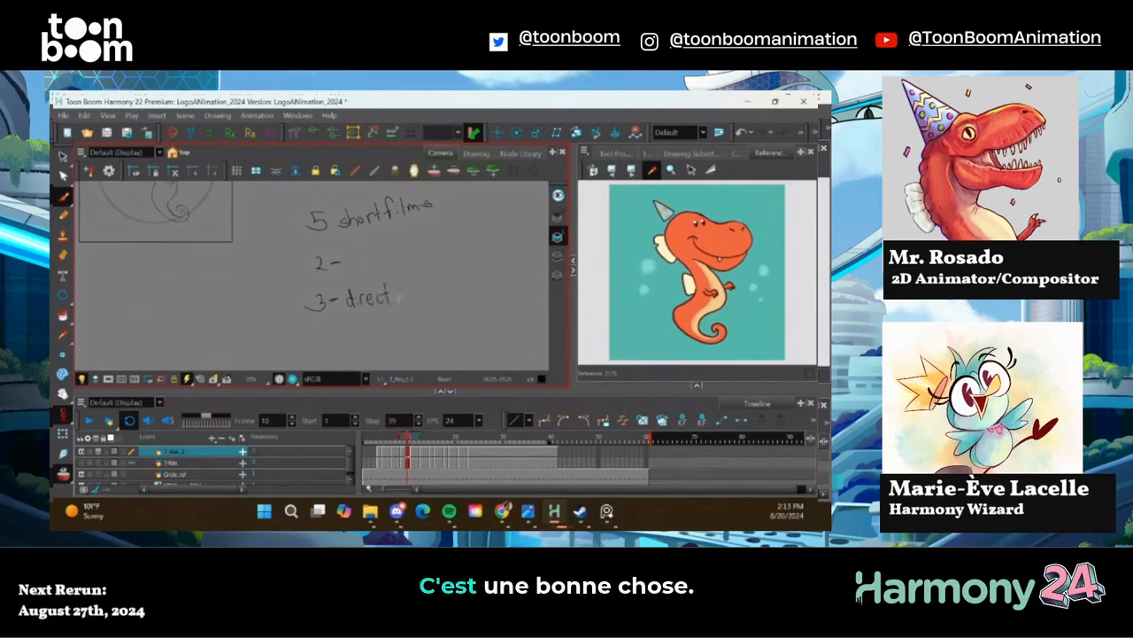
drag(388, 294, 409, 292)
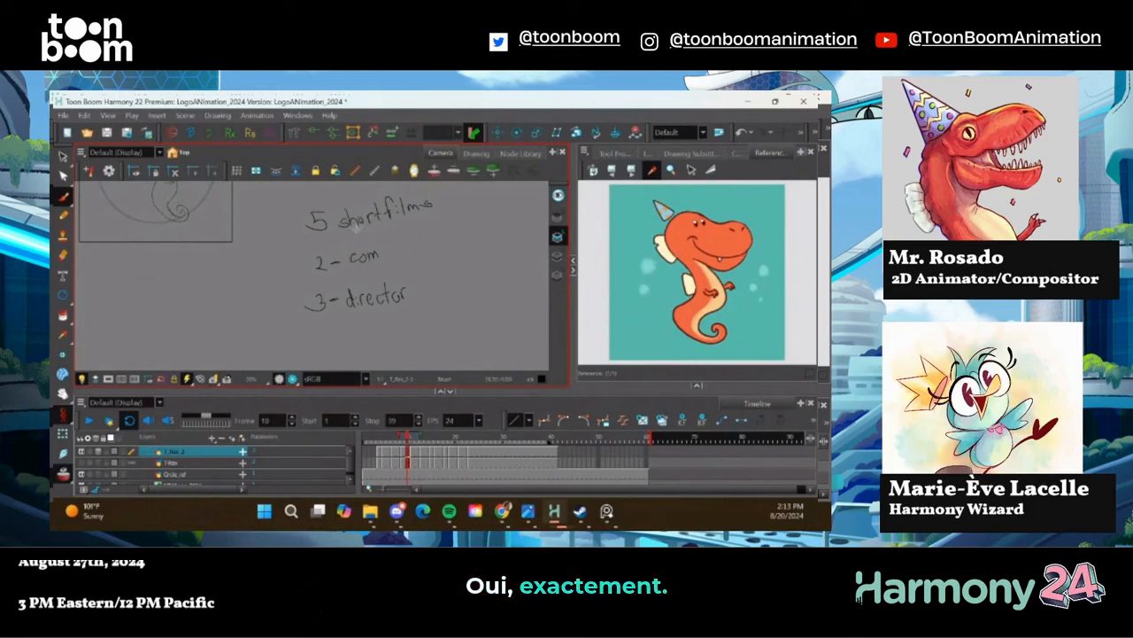
Undo the unfinished word "com" and remove the handwritten "2-" and "3- director" entries
key(ctrl+z)
key(ctrl+z)
key(ctrl+z)
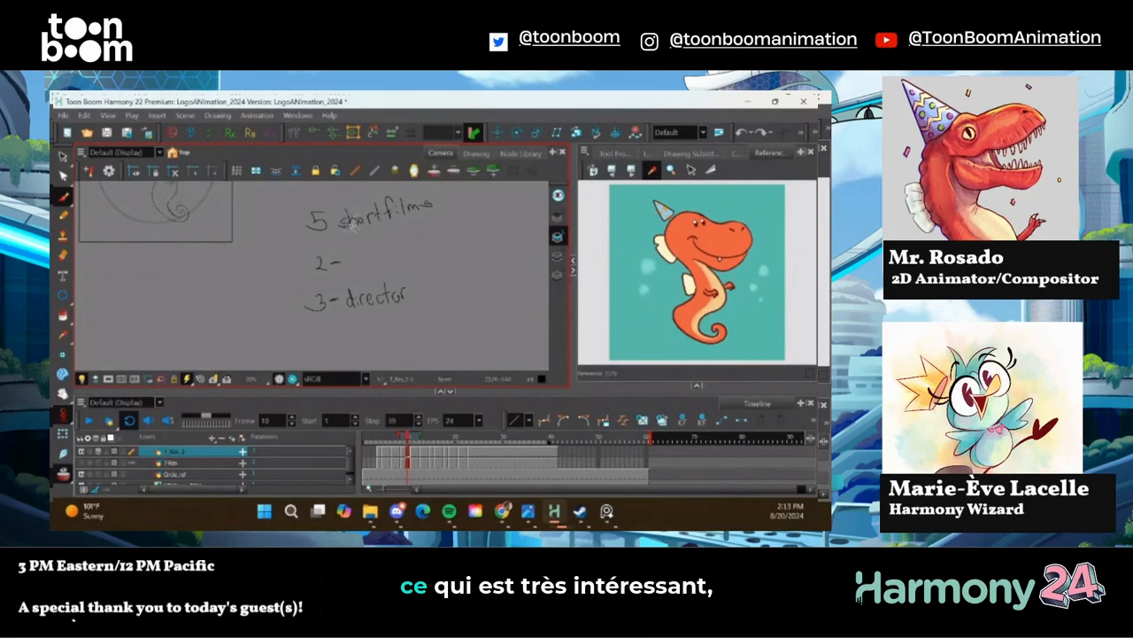
click(304, 266)
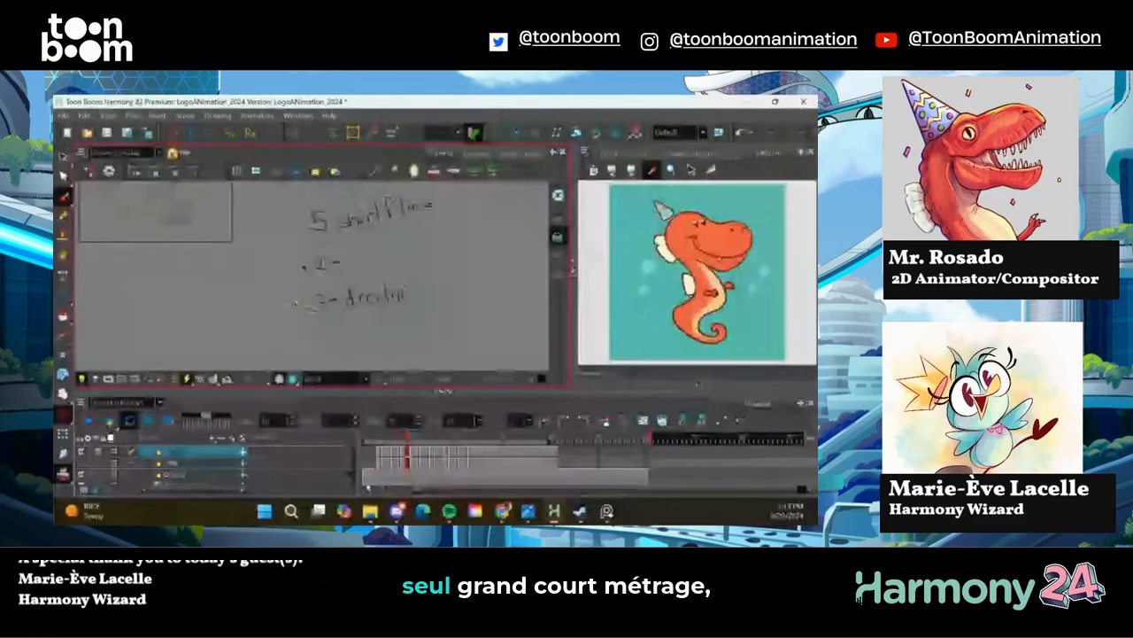
key(alt+s)
mouse_move(289, 278)
mouse_down()
mouse_move(309, 248)
mouse_move(320, 337)
mouse_move(271, 269)
mouse_up()
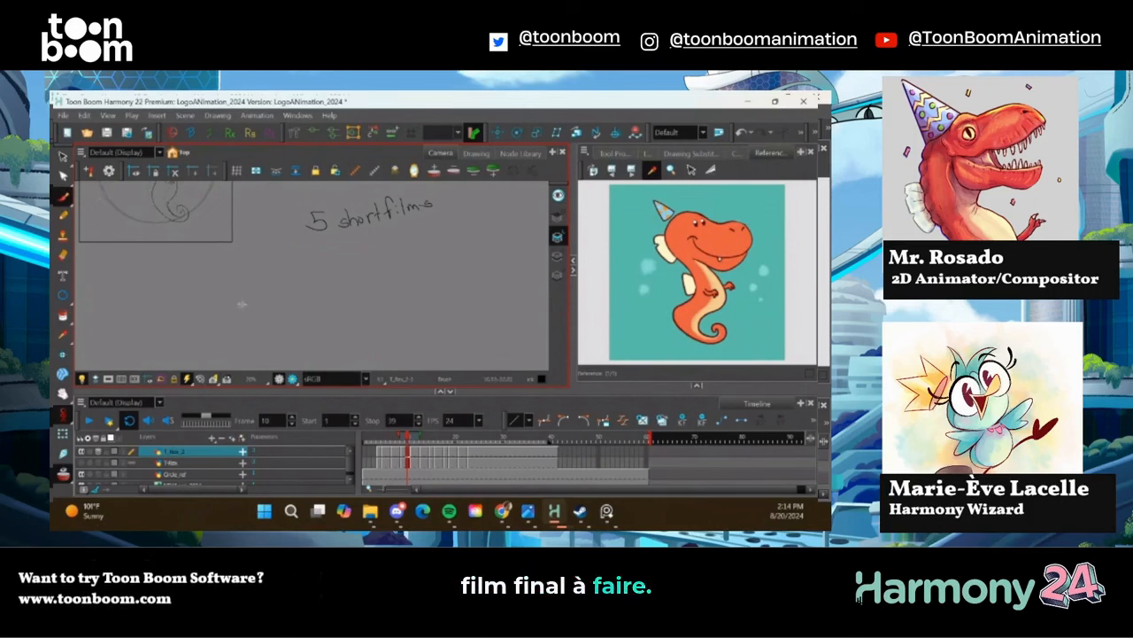
Sketch the seahorse-shaped dinosaur with face, curled tail, small arms, party hat and back fins below the framed animation
mouse_move(246, 306)
mouse_down()
mouse_move(260, 303)
mouse_move(229, 308)
mouse_move(309, 319)
mouse_move(253, 320)
mouse_up()
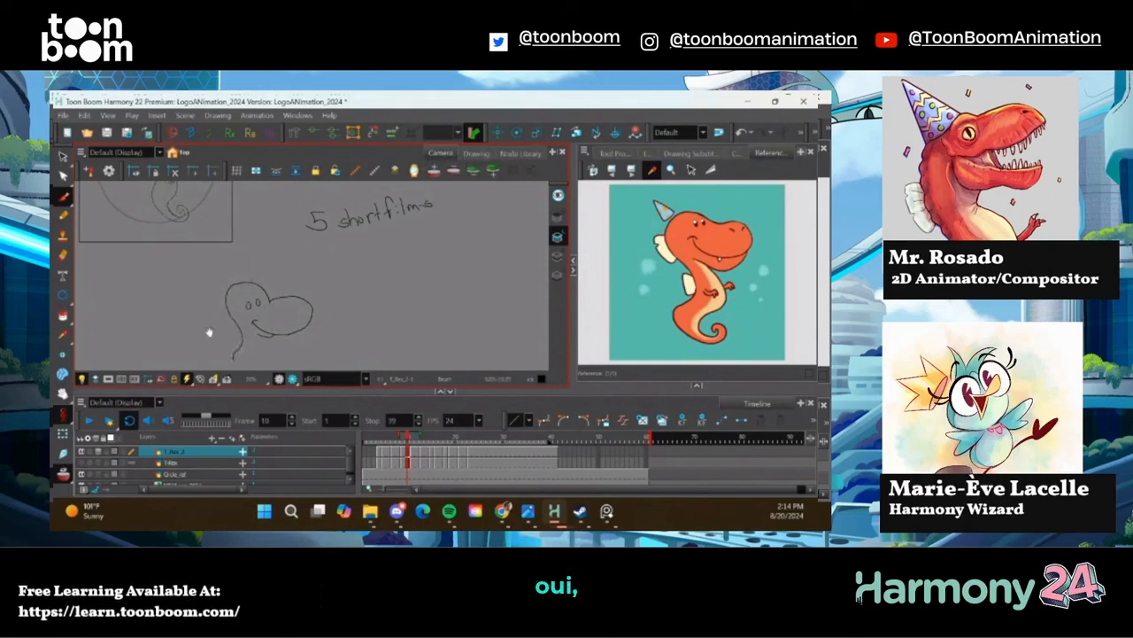
mouse_move(207, 331)
mouse_down()
mouse_move(240, 276)
mouse_move(259, 305)
mouse_move(249, 328)
mouse_move(258, 350)
mouse_move(277, 340)
mouse_up()
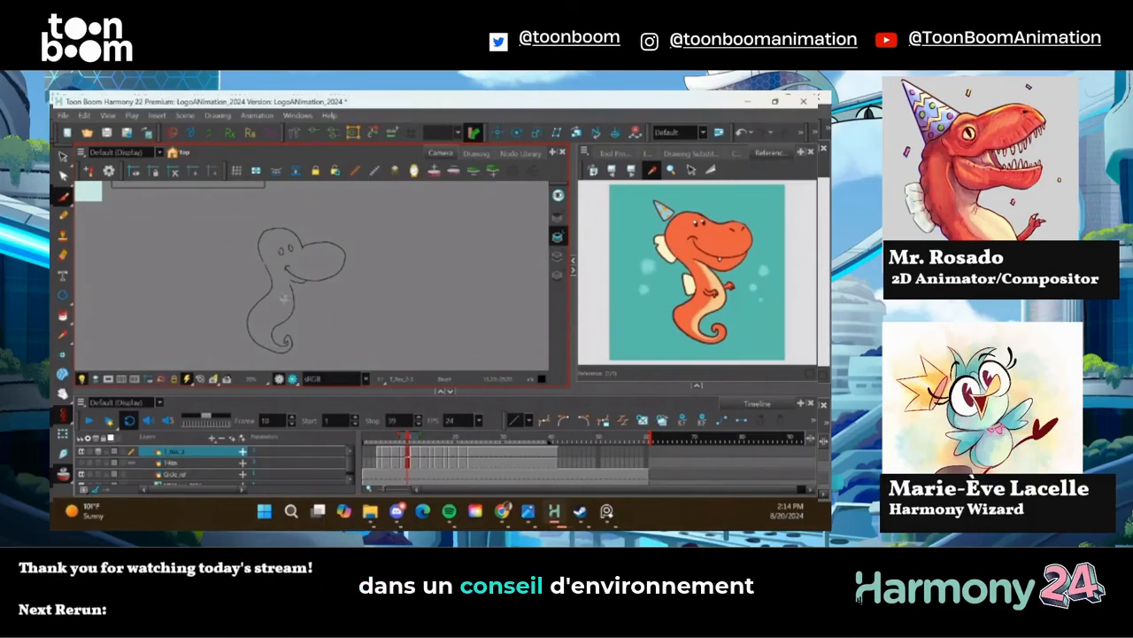
drag(285, 299, 281, 310)
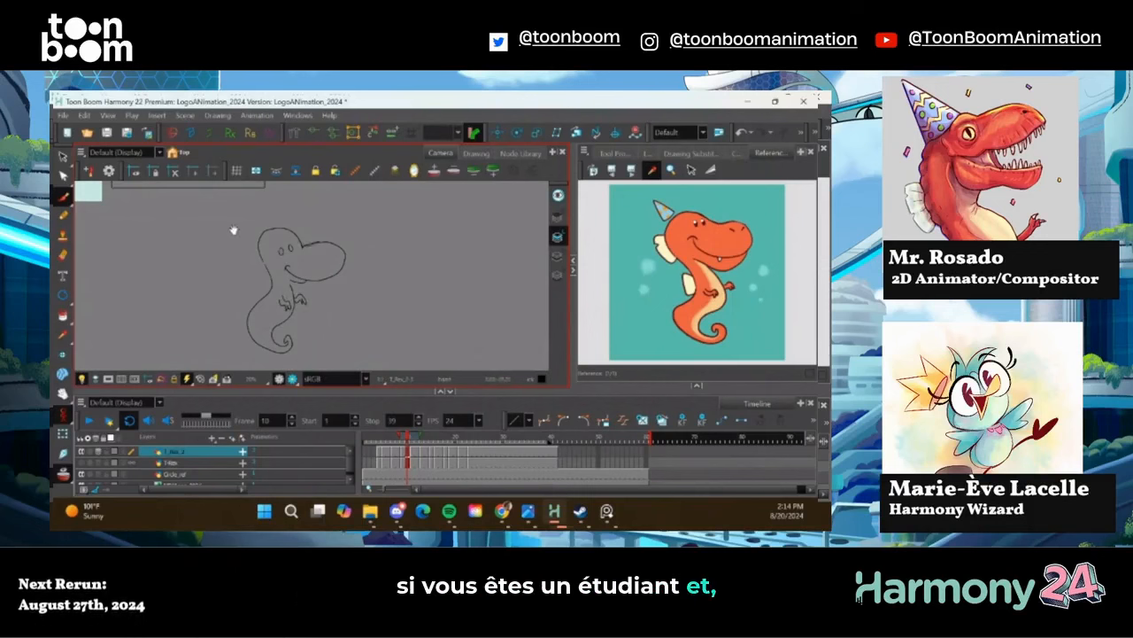
mouse_move(233, 221)
mouse_down()
mouse_move(253, 253)
mouse_move(288, 254)
mouse_move(272, 242)
mouse_up()
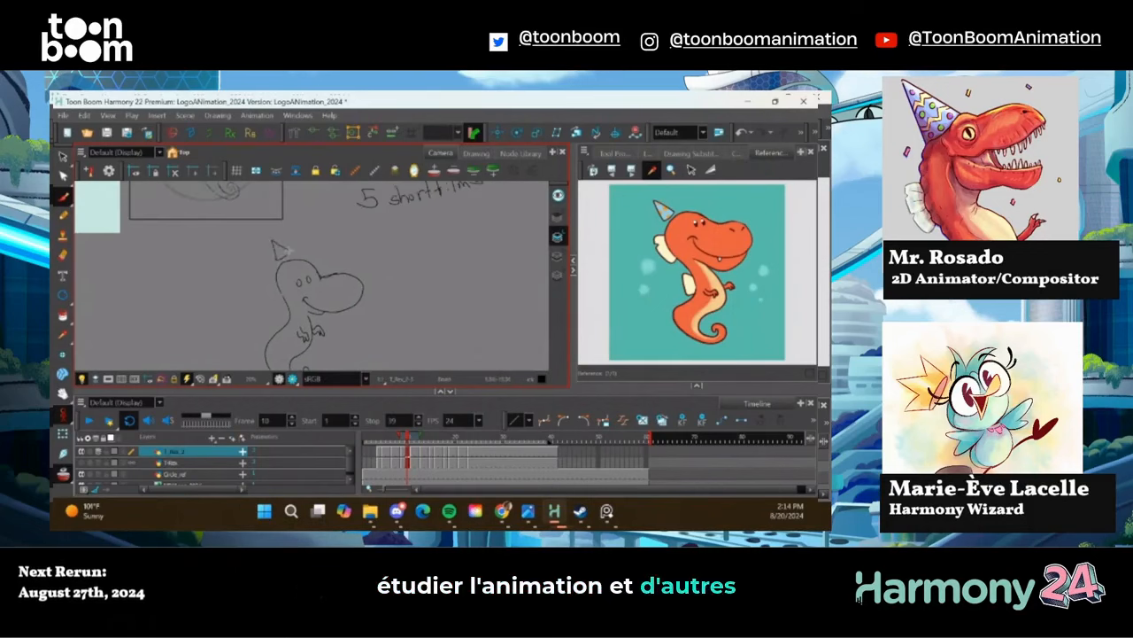
drag(268, 300, 266, 269)
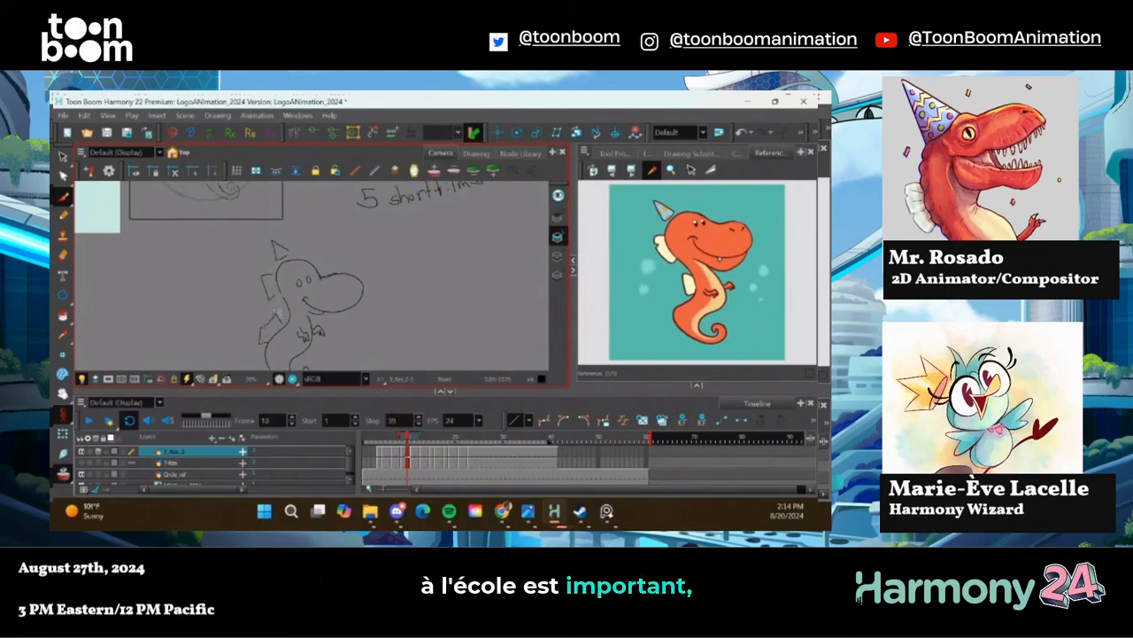
Advance the framed dinosaur animation to frame 16
drag(263, 271, 202, 250)
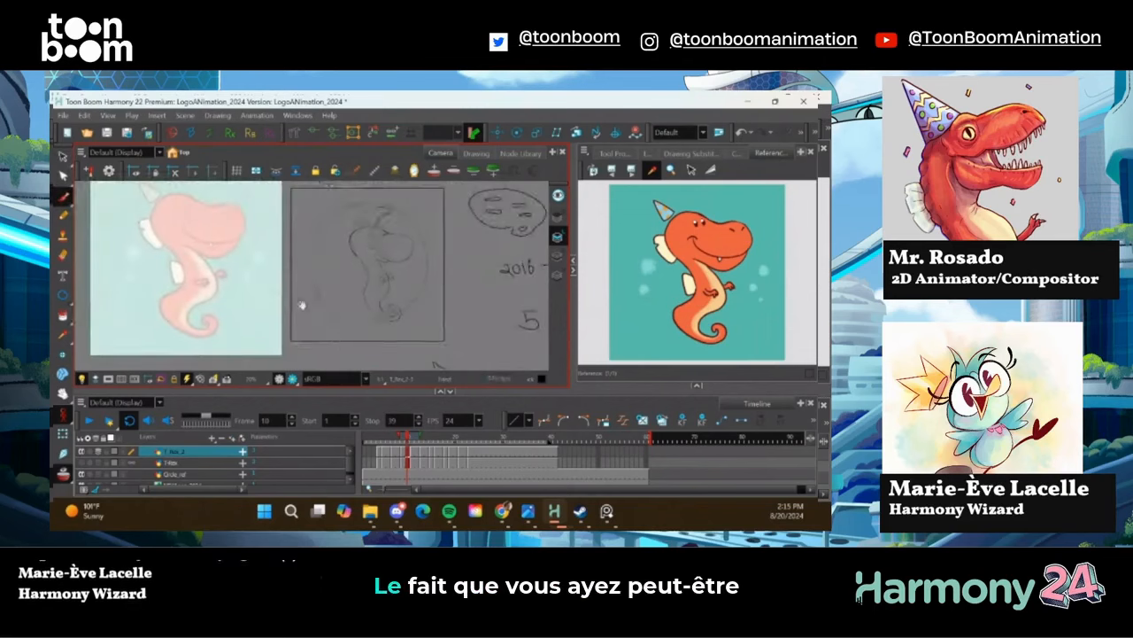
scroll(264, 277, up, 3)
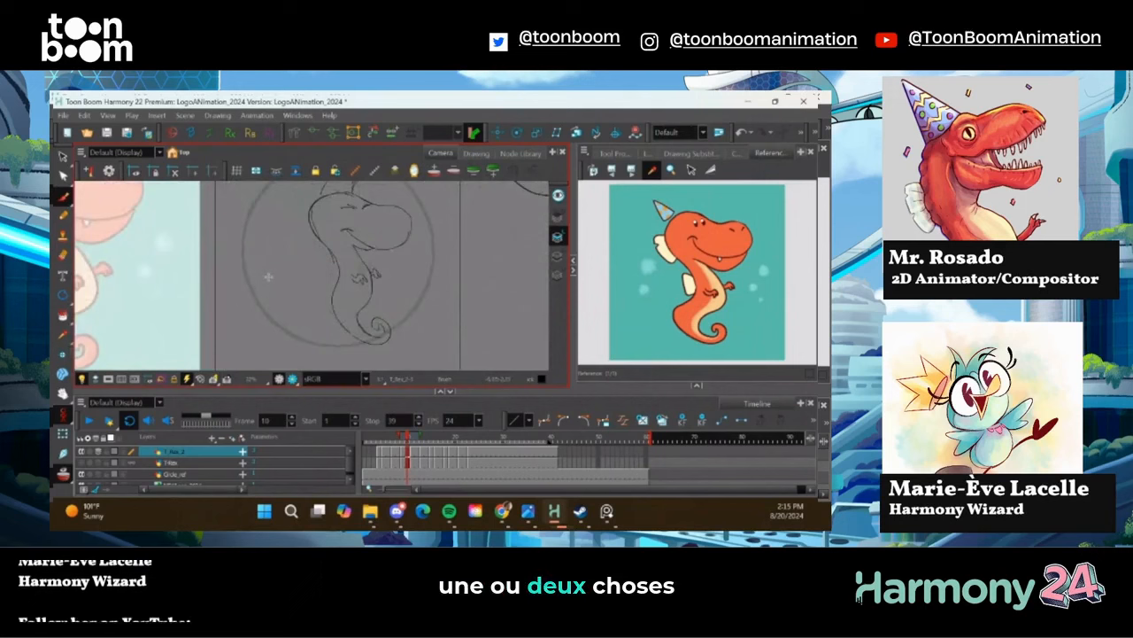
key(period)
key(period)
key(period)
key(period)
key(period)
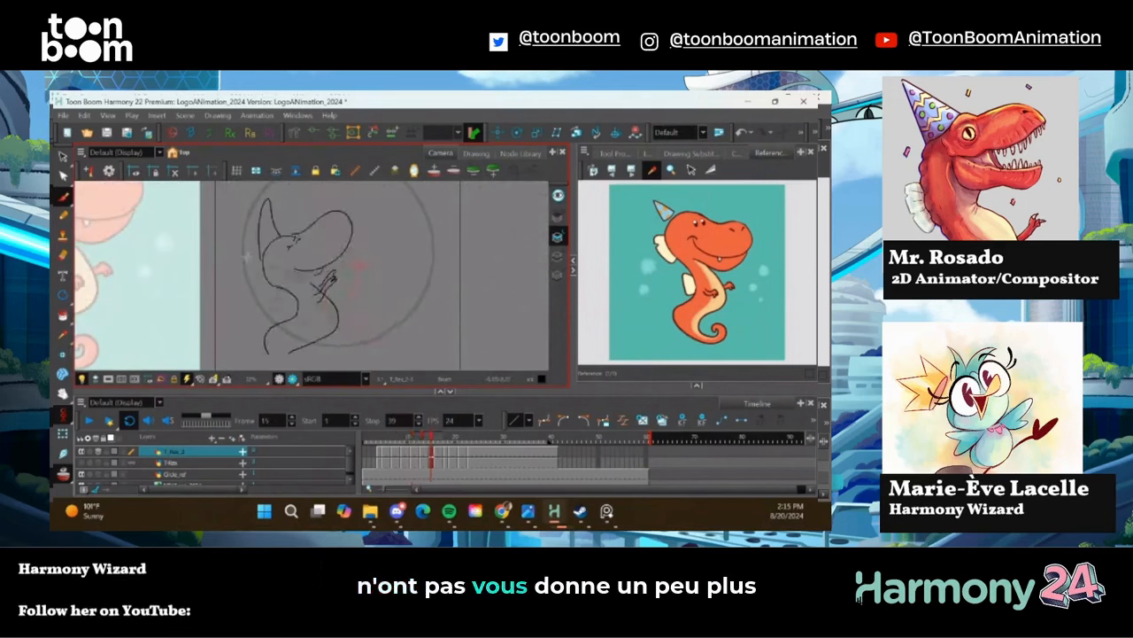
key(period)
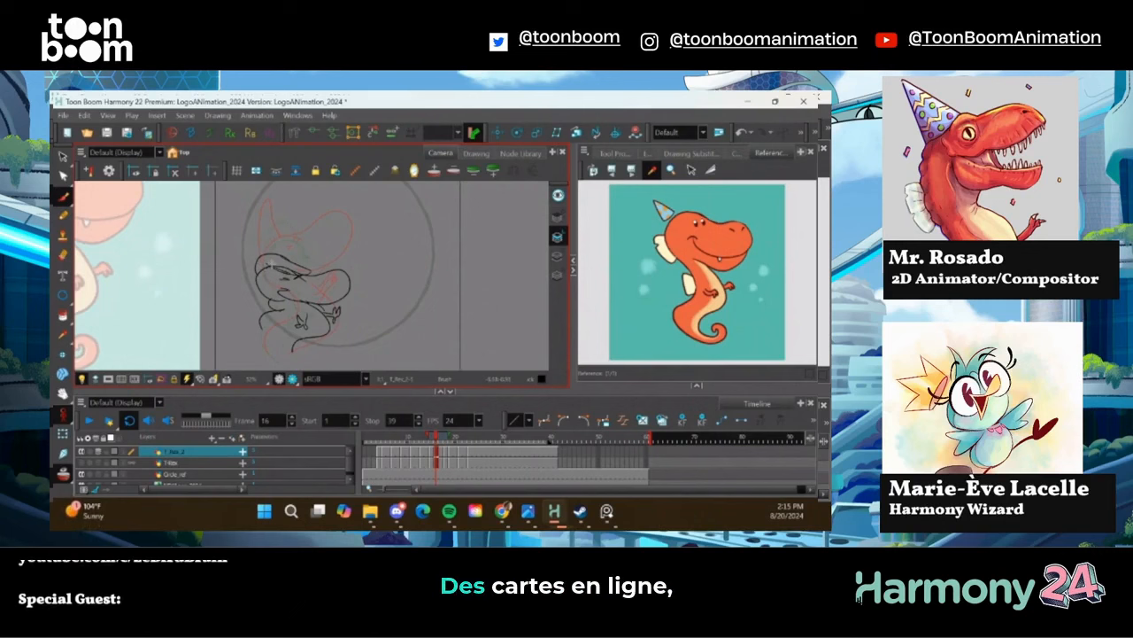
Add a new vector drawing layer with the default name above the dinosaur animation layer
click(212, 437)
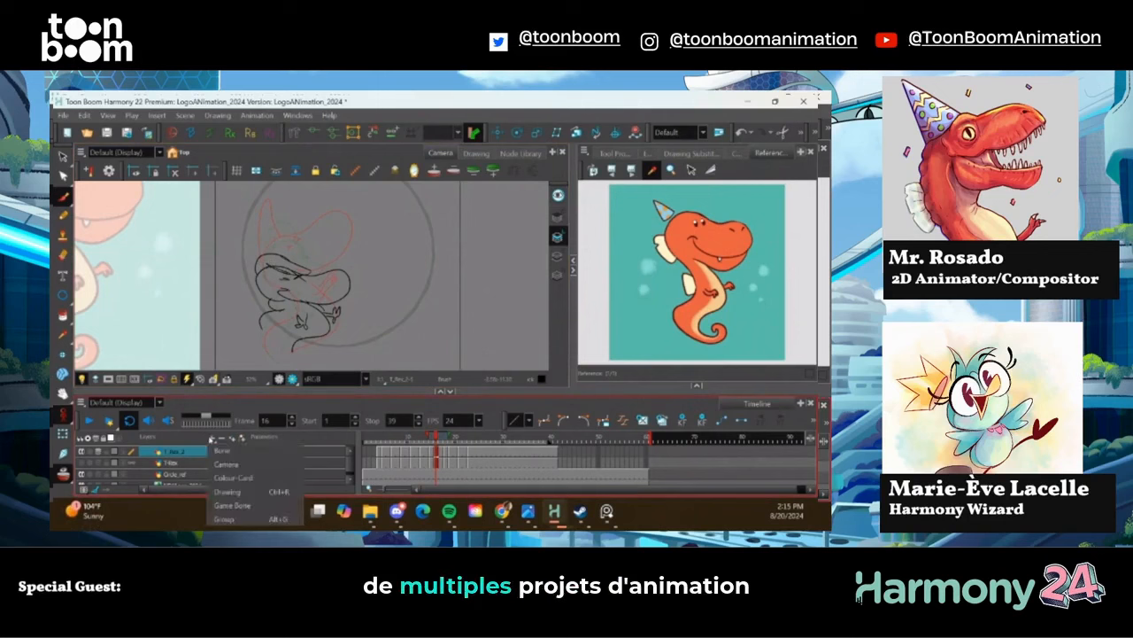
click(241, 492)
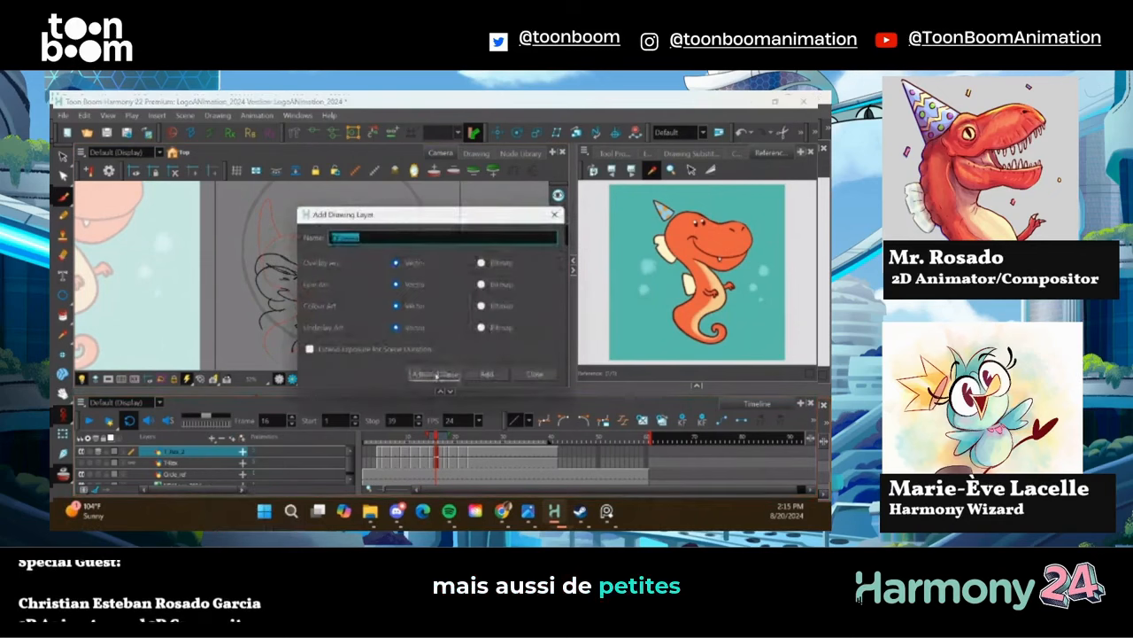
key(Return)
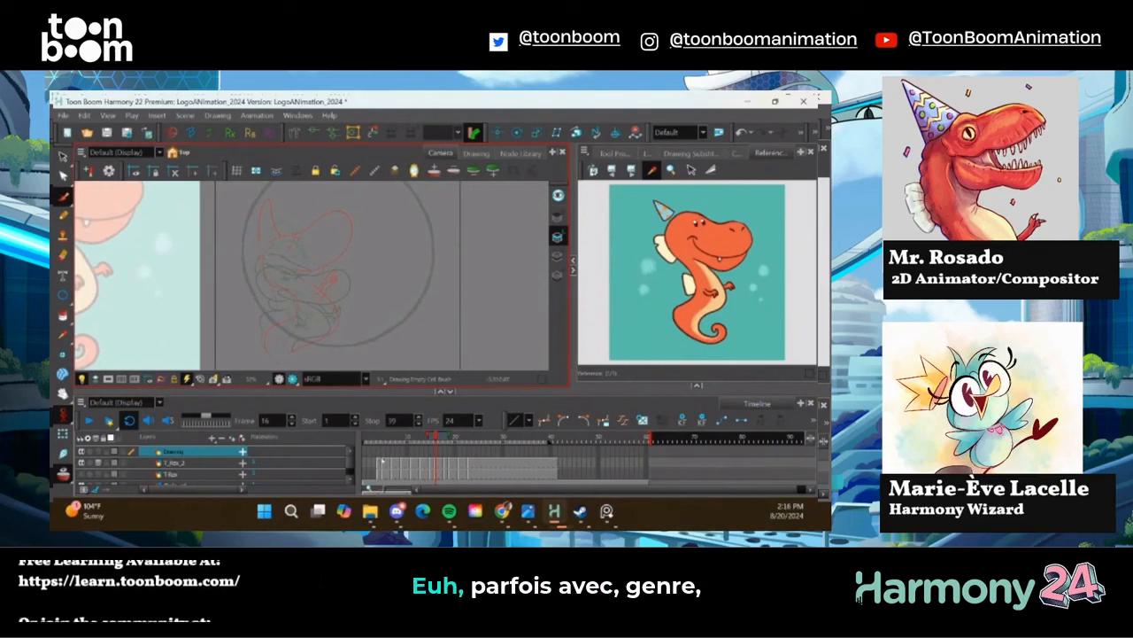
At frame 17 on the new layer, draw the squashed dinosaur's head outline, mouth and squinting eyes over the onion skin
click(380, 441)
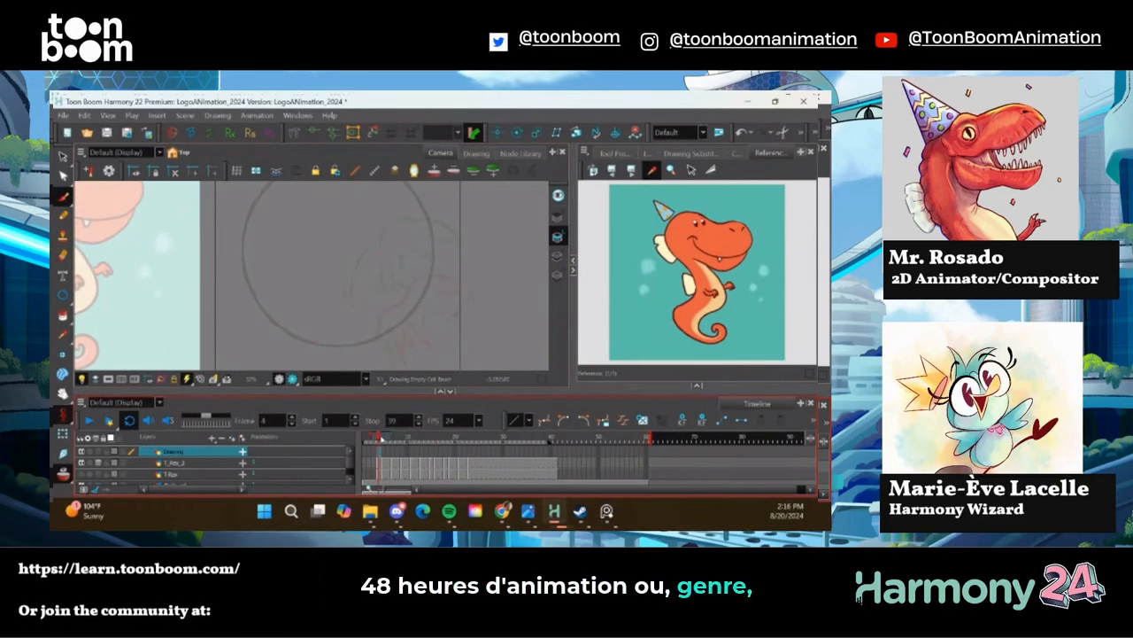
drag(381, 442, 430, 442)
click(381, 456)
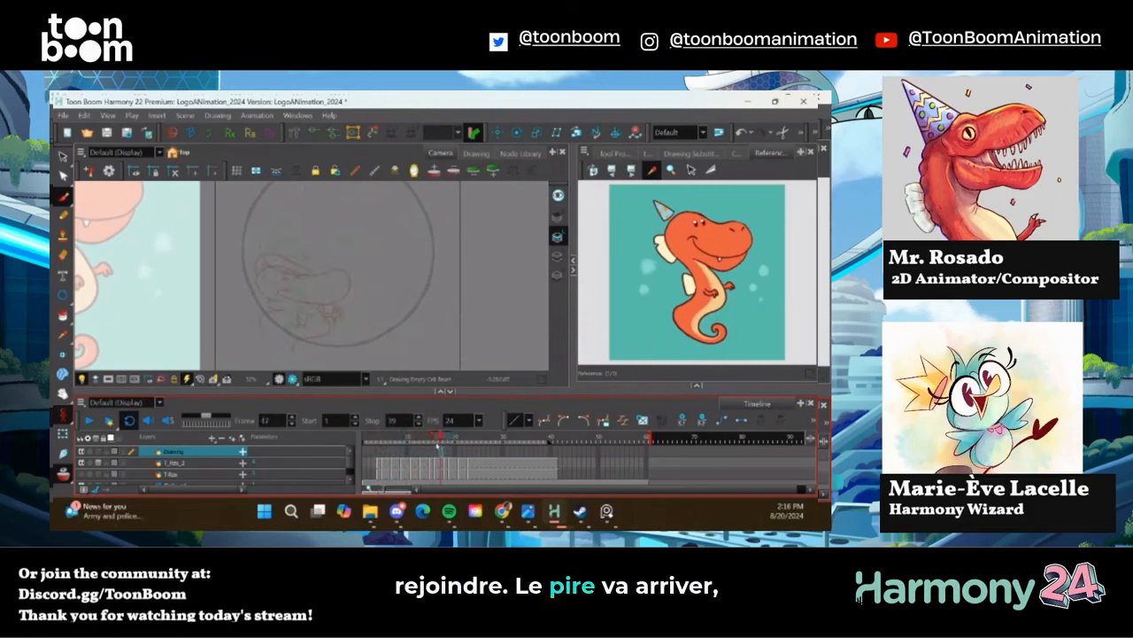
click(440, 456)
mouse_move(258, 284)
mouse_down()
mouse_move(278, 303)
mouse_move(260, 285)
mouse_move(270, 264)
mouse_move(306, 289)
mouse_move(299, 269)
mouse_move(349, 293)
mouse_move(266, 297)
mouse_up()
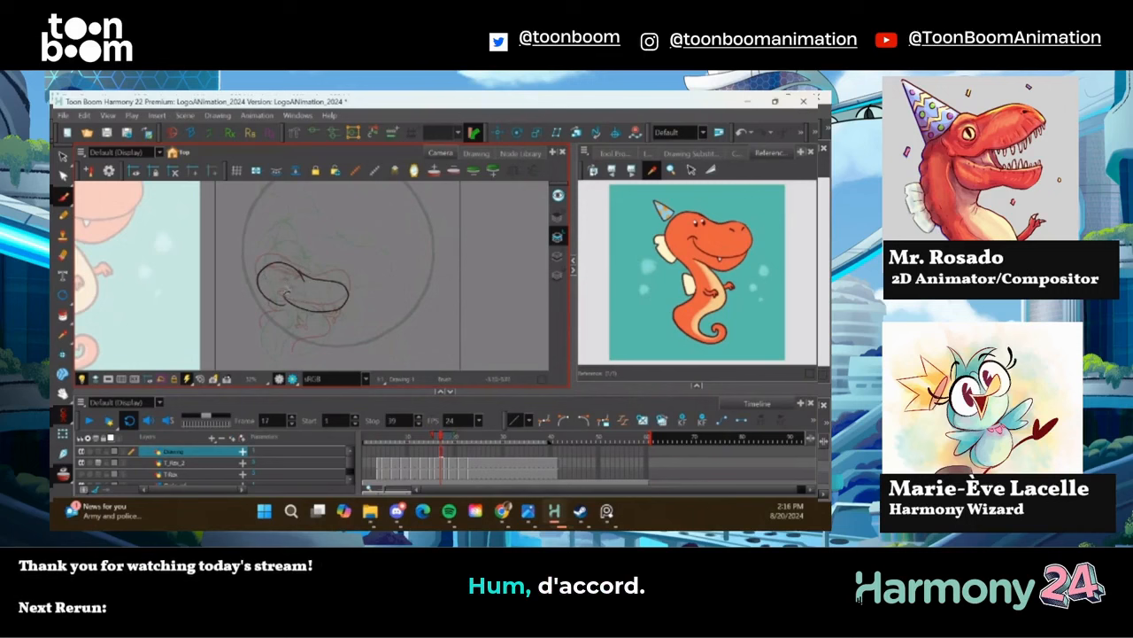
mouse_move(282, 275)
mouse_down()
mouse_move(294, 279)
mouse_move(273, 260)
mouse_up()
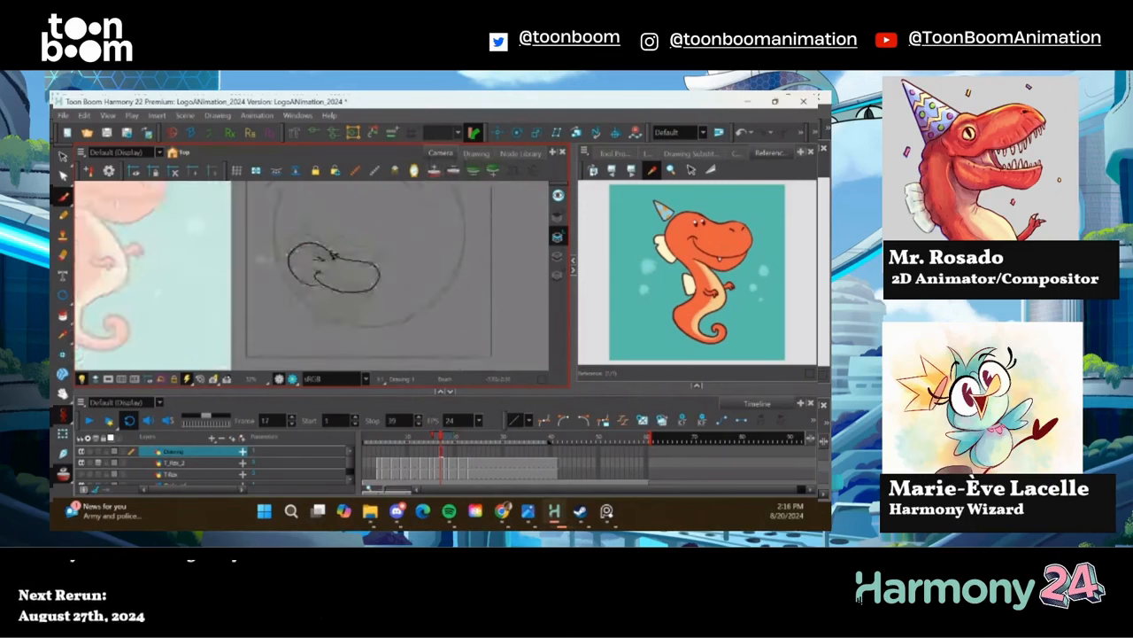
Complete the frame 17 dinosaur by drawing its party hat, squashed body, curled tail and small arms
key(2)
key(2)
mouse_move(264, 219)
mouse_down()
mouse_move(270, 286)
mouse_move(301, 273)
mouse_move(359, 297)
mouse_move(311, 296)
mouse_move(255, 243)
mouse_up()
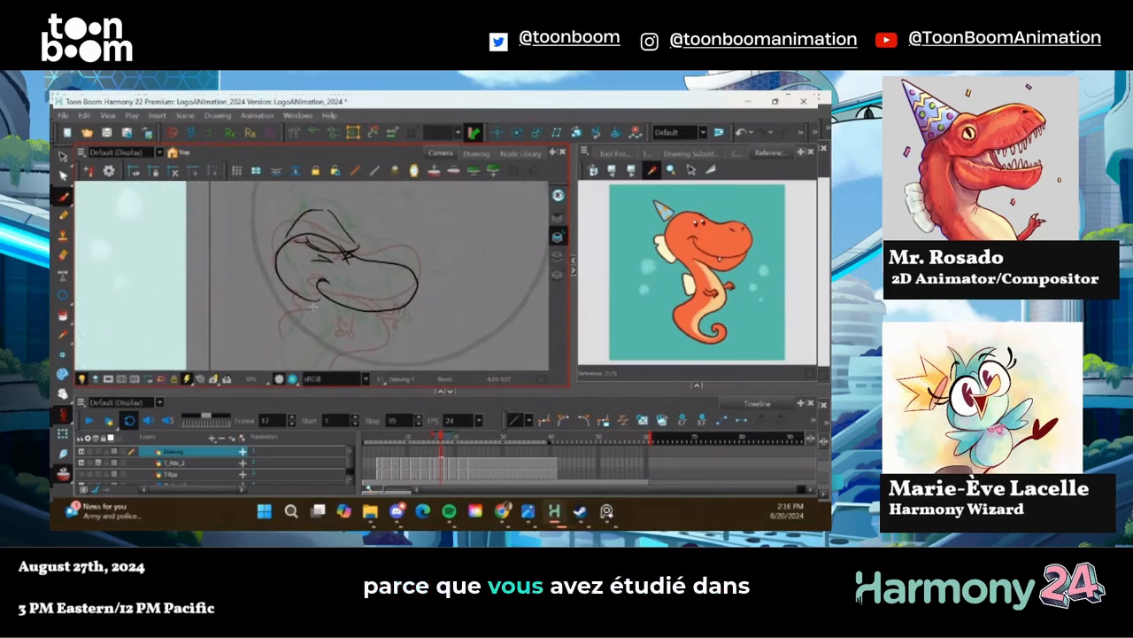
mouse_move(379, 312)
mouse_down()
mouse_move(352, 356)
mouse_move(315, 353)
mouse_up()
drag(261, 306, 224, 269)
key(ctrl+z)
mouse_move(338, 275)
mouse_down()
mouse_move(291, 329)
mouse_move(324, 332)
mouse_move(304, 344)
mouse_move(268, 326)
mouse_move(255, 335)
mouse_move(249, 286)
mouse_move(274, 275)
mouse_up()
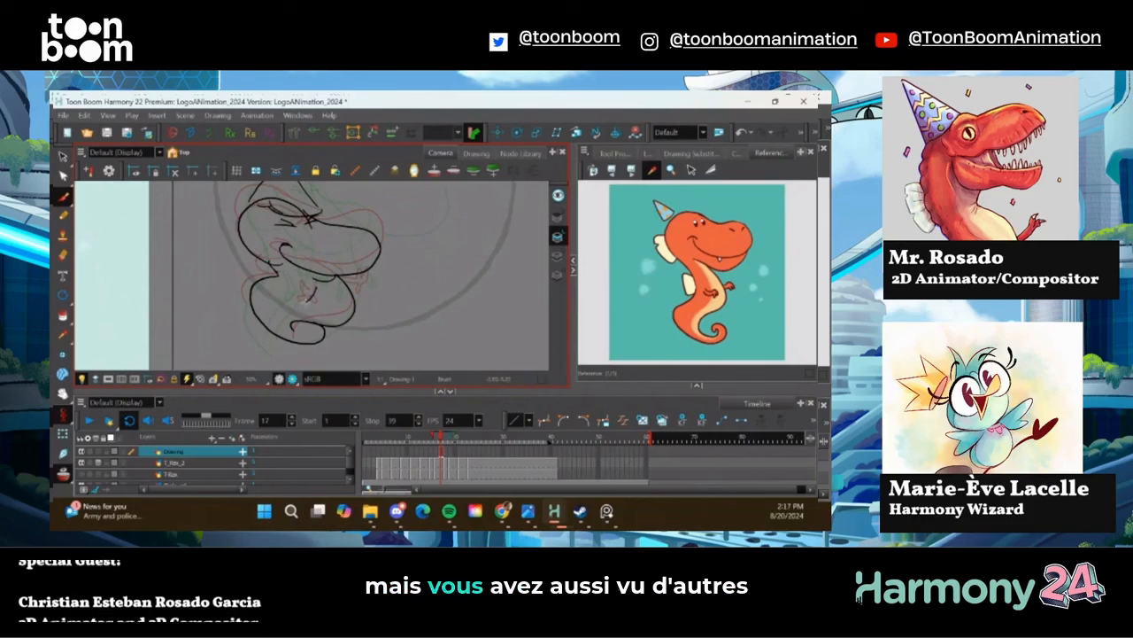
drag(294, 291, 306, 301)
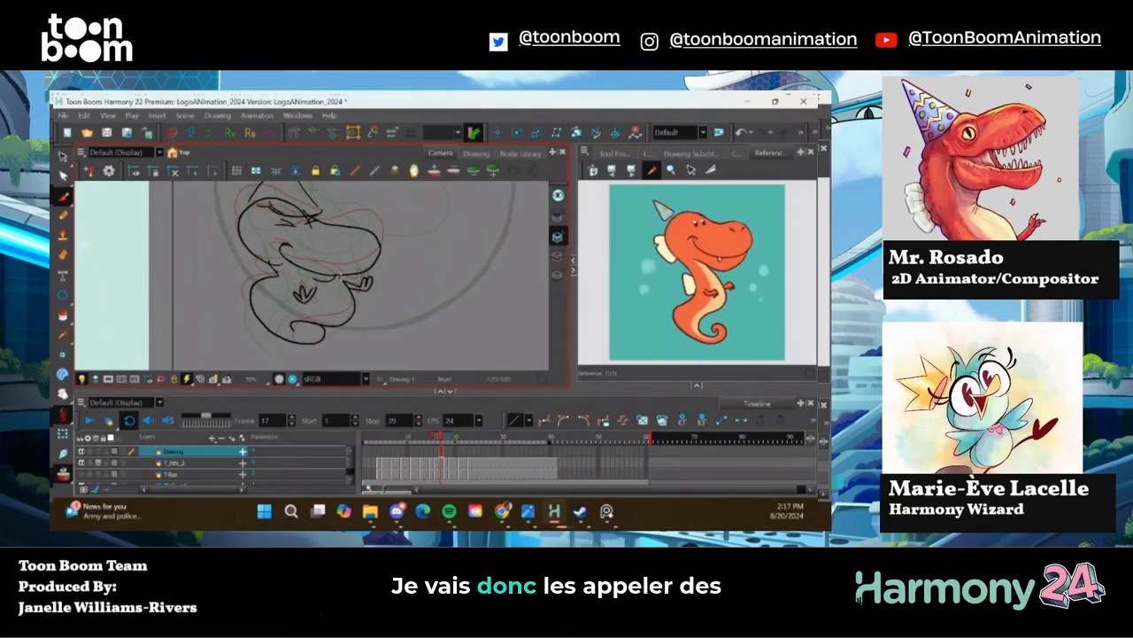
At frame 18 on the new drawing layer, draw the dinosaur's head and snout outline over the onion skin
click(437, 456)
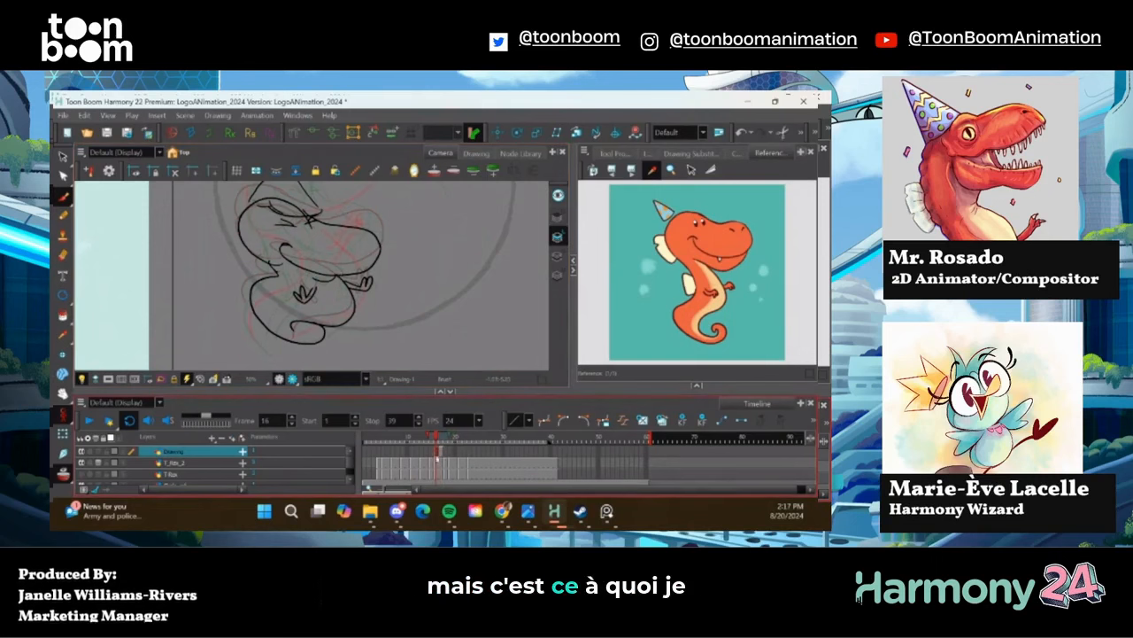
mouse_move(201, 239)
mouse_down()
mouse_move(220, 324)
mouse_move(218, 284)
mouse_up()
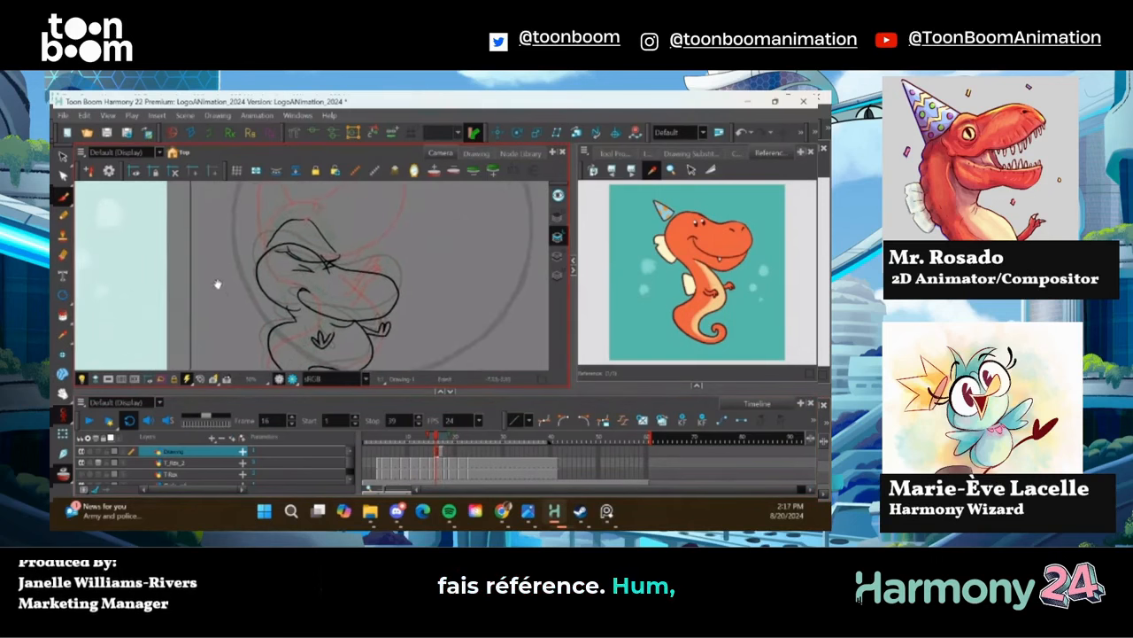
click(443, 454)
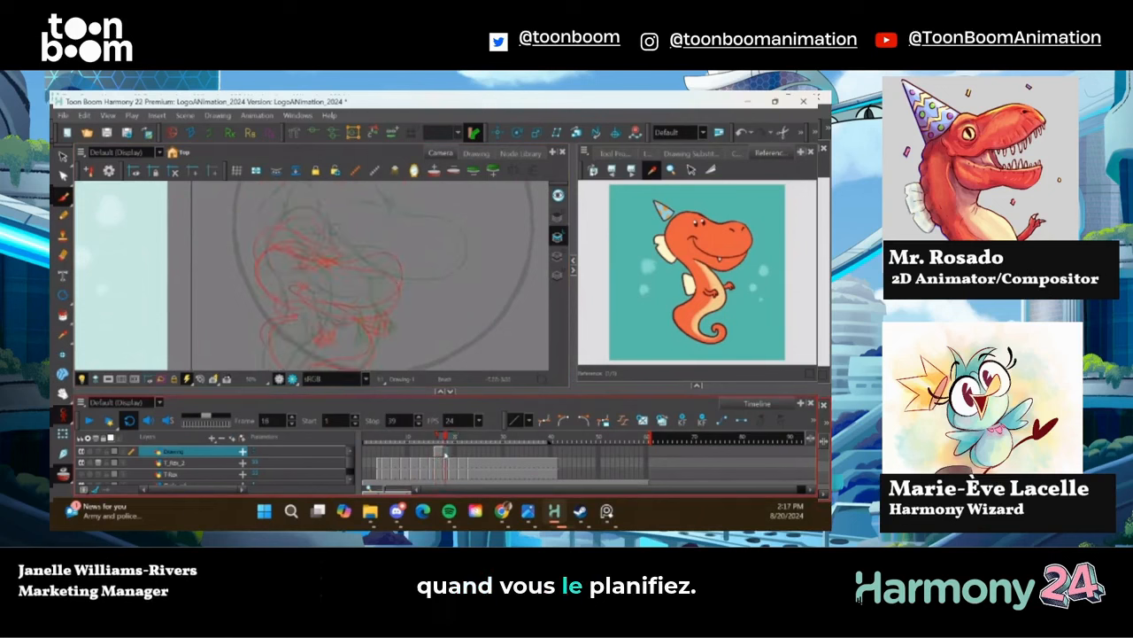
click(446, 454)
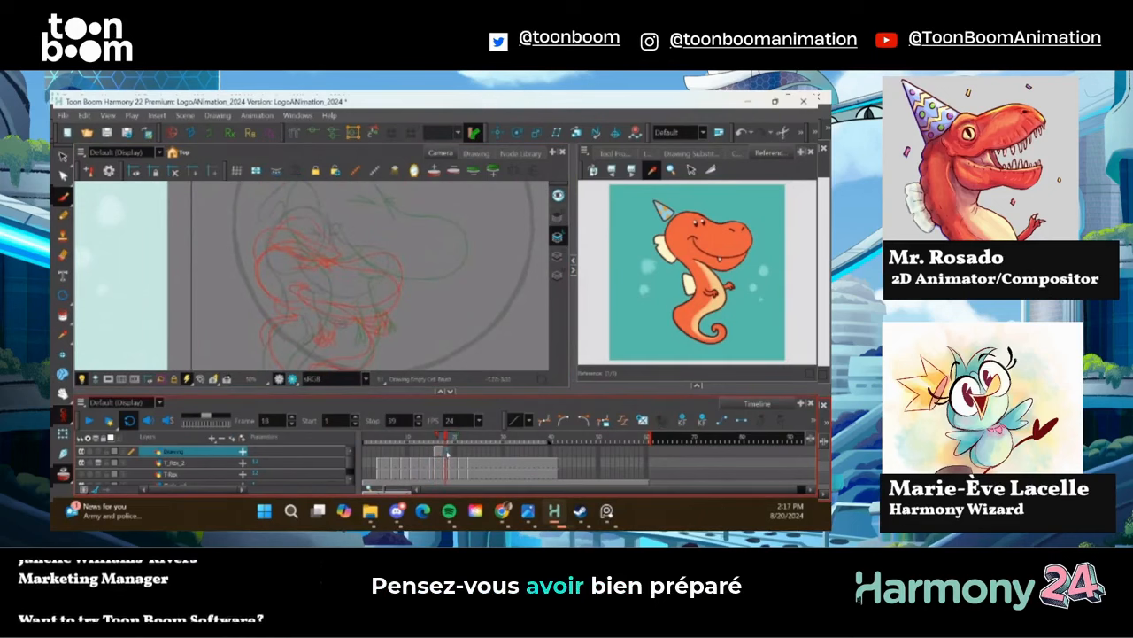
click(99, 462)
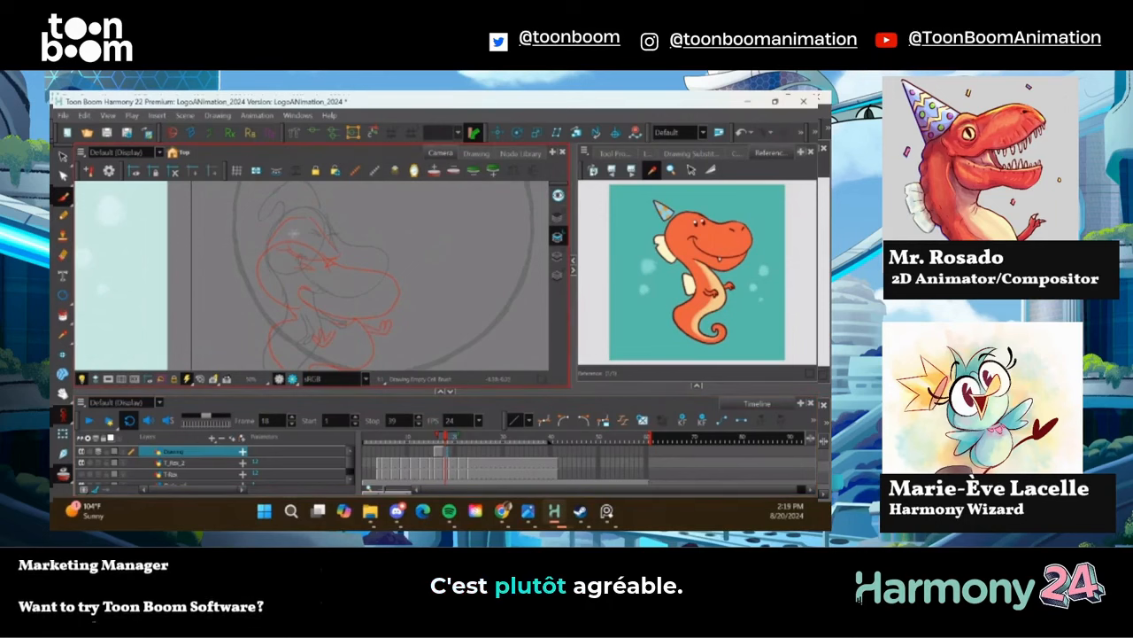
mouse_move(287, 221)
mouse_down()
mouse_move(318, 207)
mouse_move(340, 220)
mouse_move(392, 279)
mouse_move(360, 307)
mouse_move(324, 305)
mouse_up()
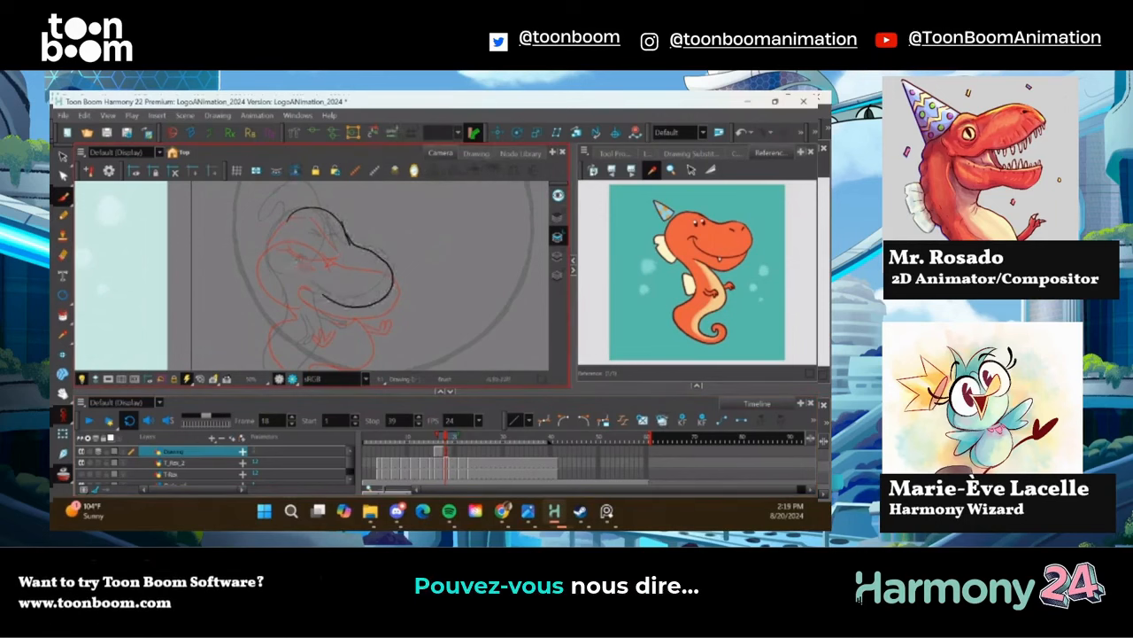
mouse_move(347, 239)
mouse_down()
mouse_move(354, 250)
mouse_move(310, 300)
mouse_move(320, 262)
mouse_up()
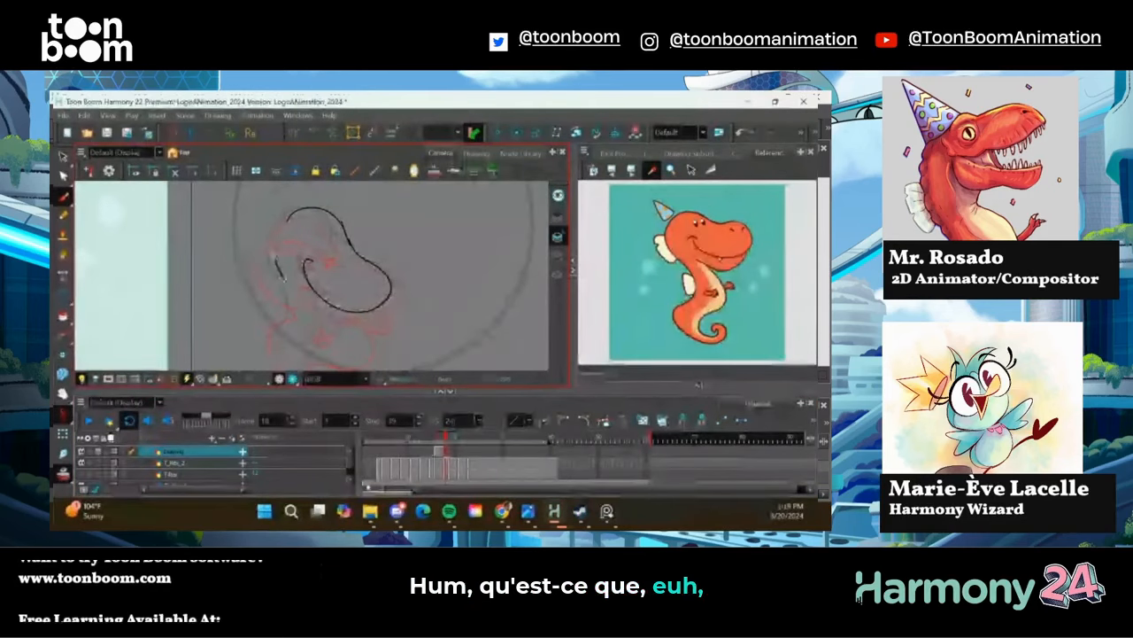
drag(290, 212, 283, 278)
Extend the frame 18 dinosaur with its curved back, belly line and small curled tail
key(alt+s)
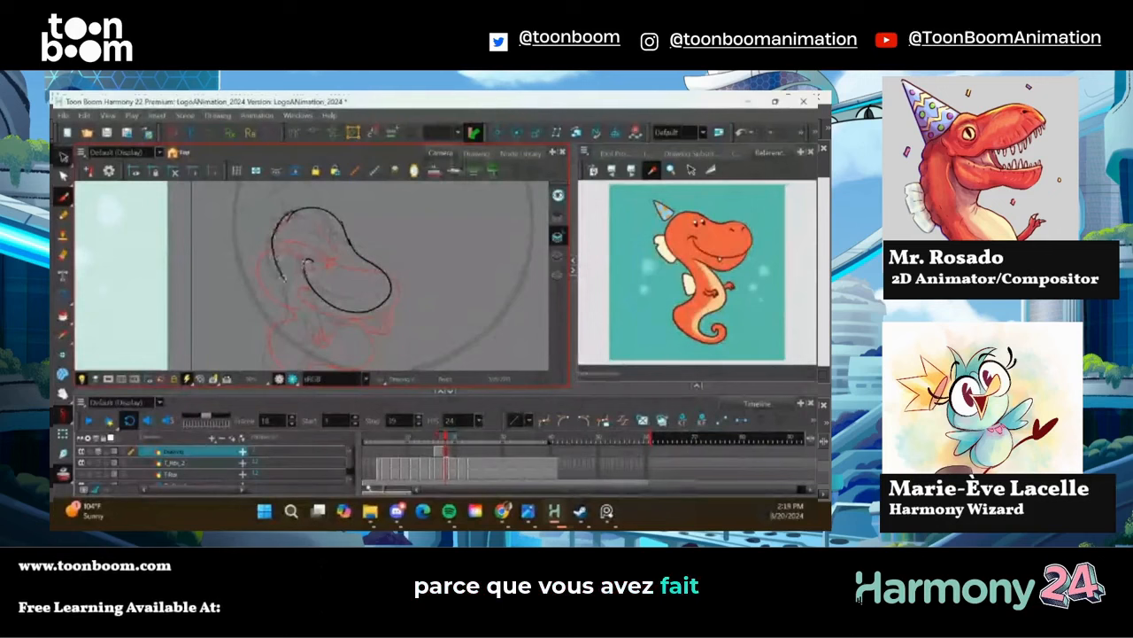
key(ctrl+a)
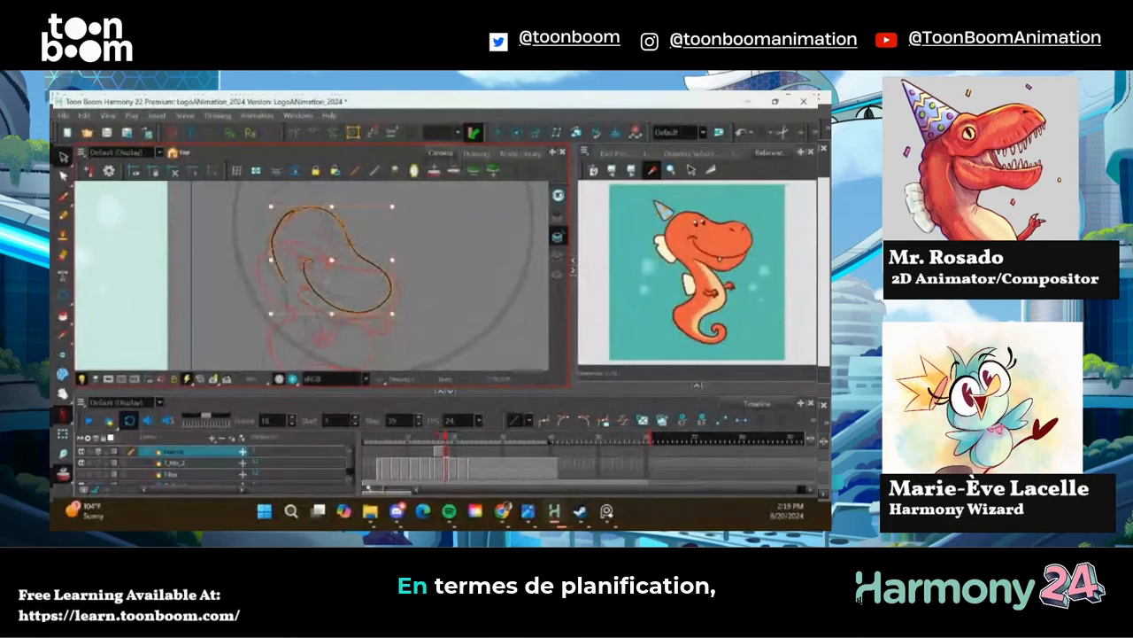
drag(315, 288, 271, 352)
key(alt+b)
mouse_move(238, 289)
mouse_down()
mouse_move(252, 262)
mouse_move(283, 278)
mouse_up()
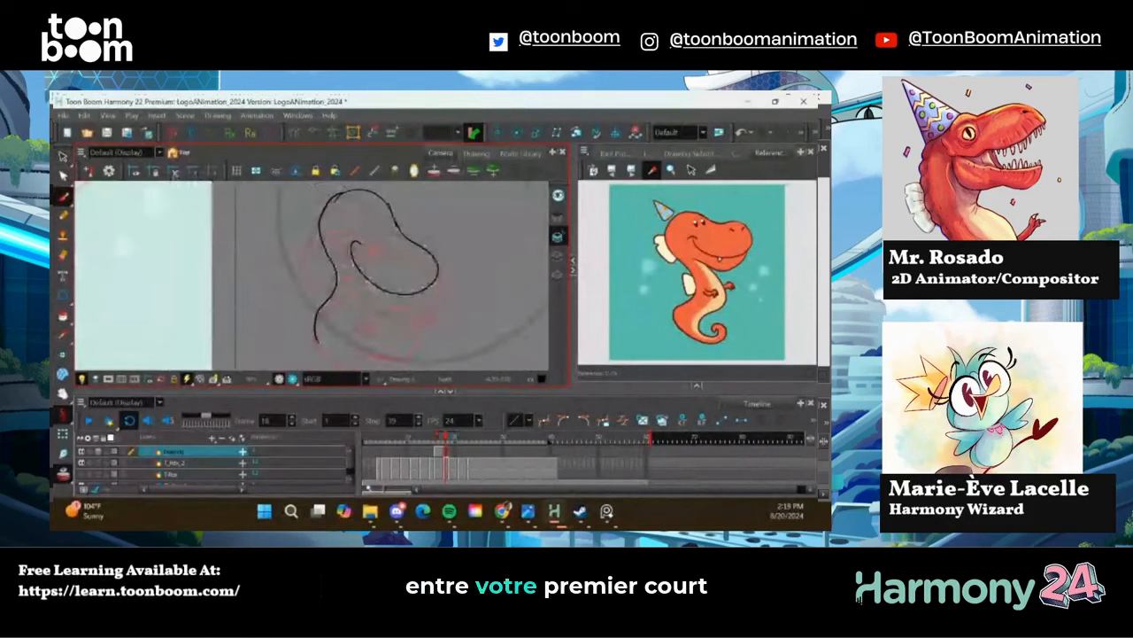
mouse_move(367, 274)
mouse_down()
mouse_move(380, 342)
mouse_move(346, 369)
mouse_up()
drag(306, 327, 293, 280)
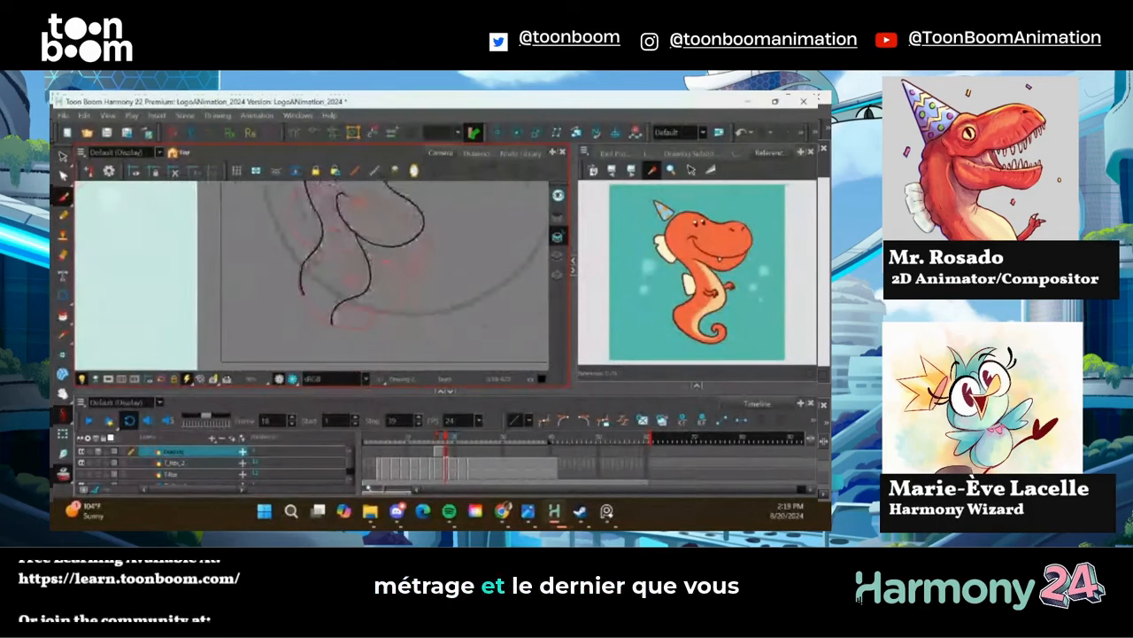
mouse_move(332, 323)
mouse_down()
mouse_move(351, 332)
mouse_move(334, 340)
mouse_move(302, 265)
mouse_up()
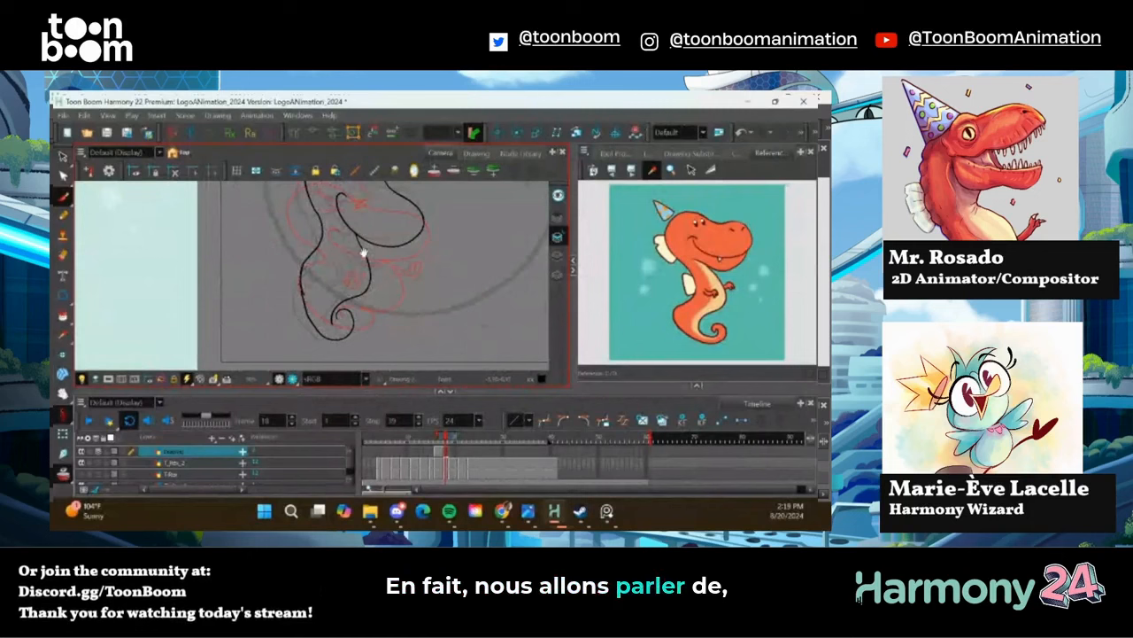
Handwrite the note "First - Storyboards" with the Brush in the empty area beside the camera frame
drag(396, 282, 234, 273)
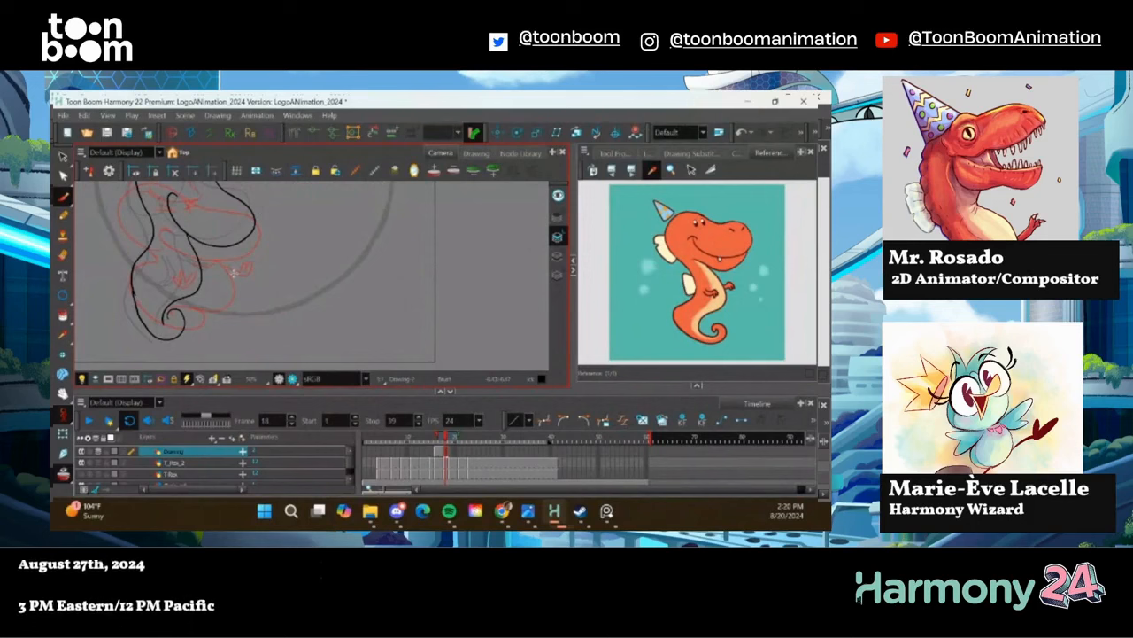
click(64, 197)
click(105, 195)
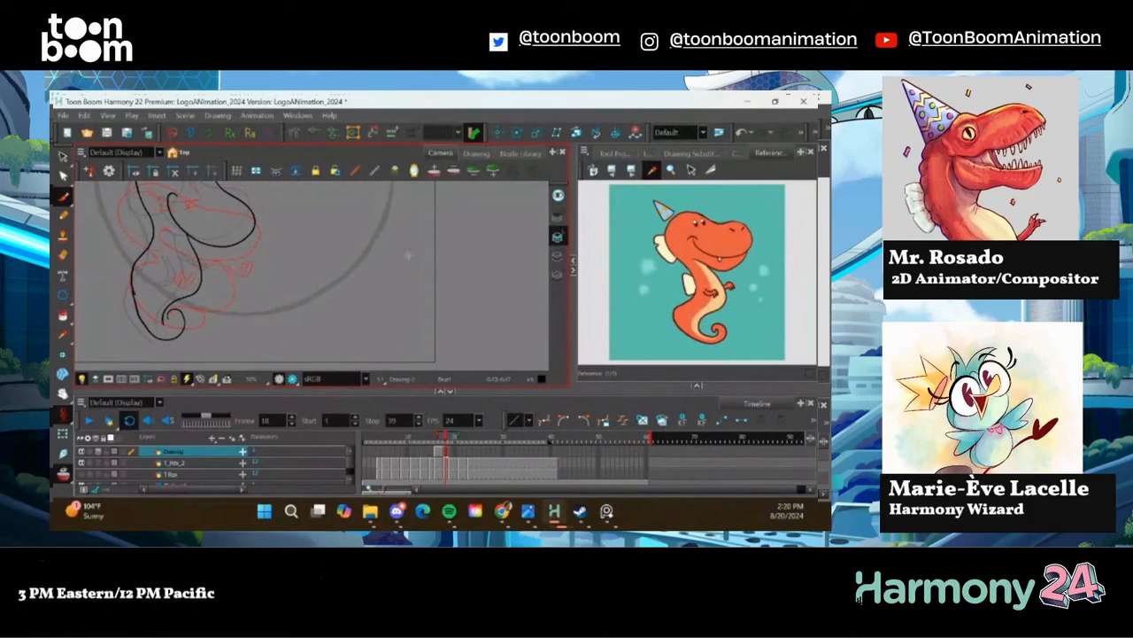
key(space)
drag(408, 256, 278, 280)
drag(295, 215, 308, 214)
drag(297, 224, 309, 232)
click(309, 218)
drag(314, 222, 334, 229)
drag(329, 219, 356, 224)
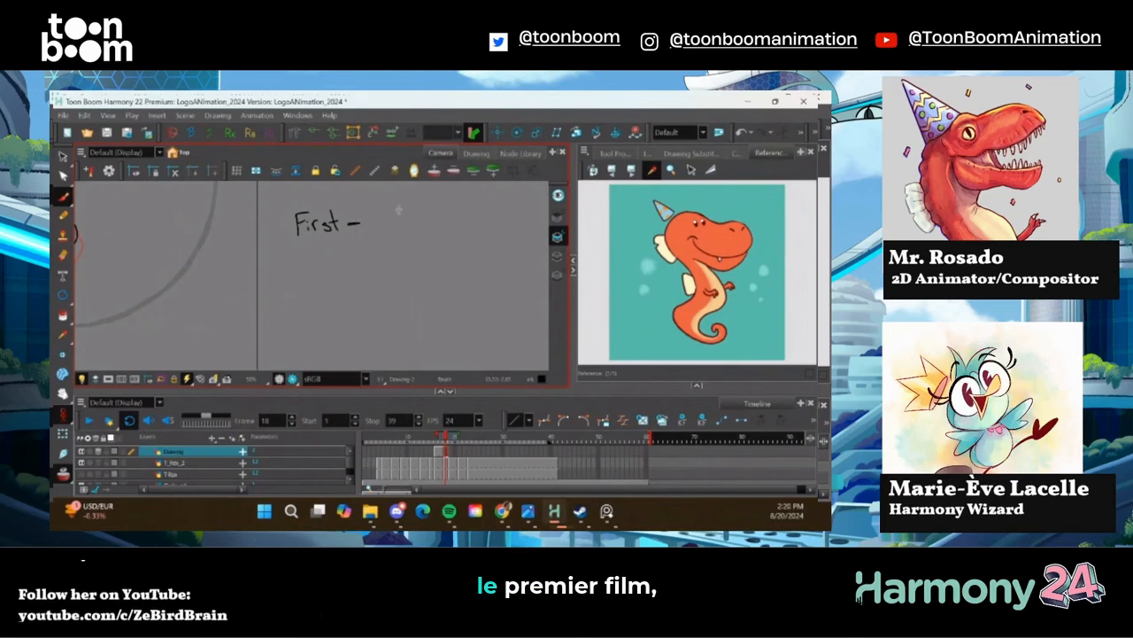
mouse_move(384, 212)
mouse_down()
mouse_move(413, 218)
mouse_move(418, 234)
mouse_move(463, 226)
mouse_up()
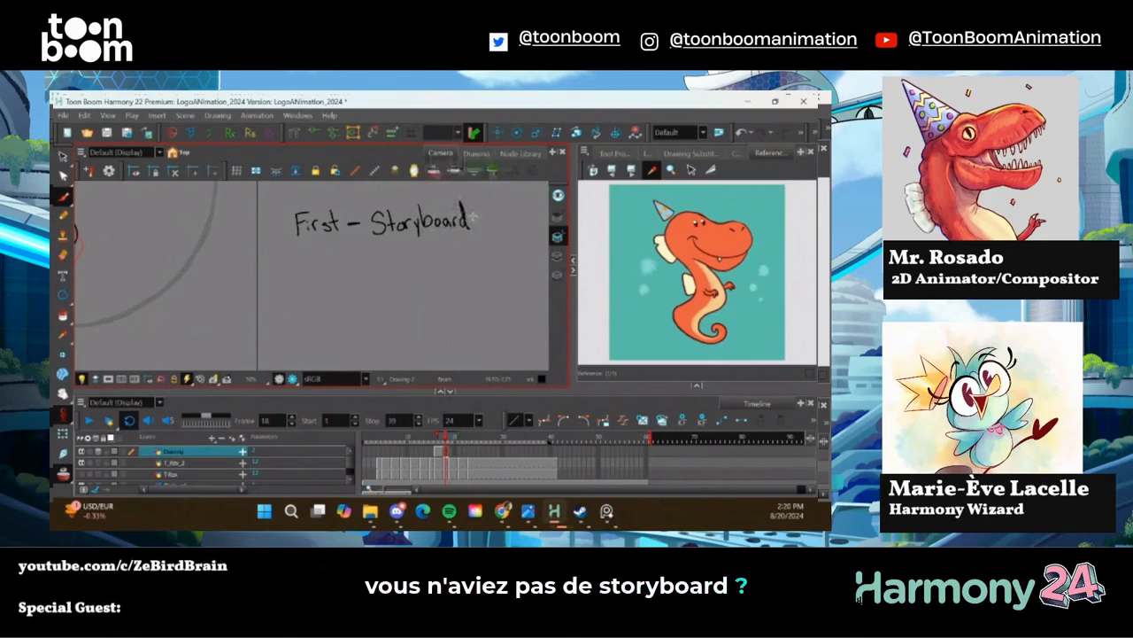
drag(479, 218, 473, 225)
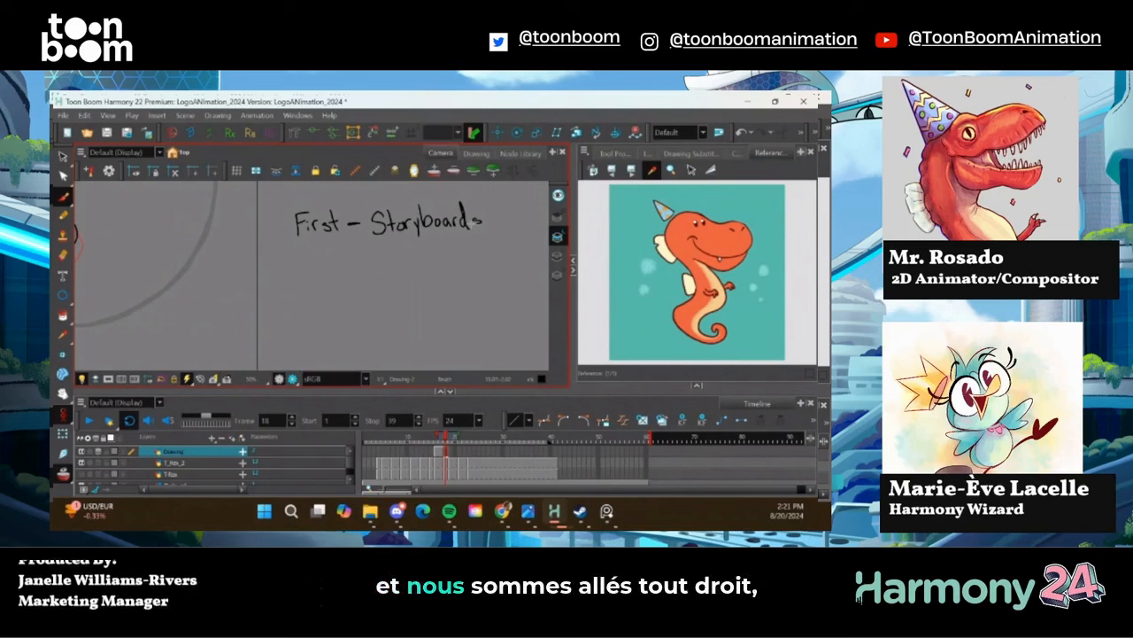
Write "Straight" under the storyboards note and sketch two small stick figures below it
mouse_move(384, 244)
mouse_down()
mouse_move(375, 259)
mouse_move(440, 261)
mouse_up()
drag(444, 244, 445, 260)
mouse_move(387, 288)
mouse_down()
mouse_move(375, 338)
mouse_move(387, 338)
mouse_up()
mouse_move(387, 308)
mouse_down()
mouse_move(400, 315)
mouse_move(409, 286)
mouse_move(434, 298)
mouse_move(408, 331)
mouse_up()
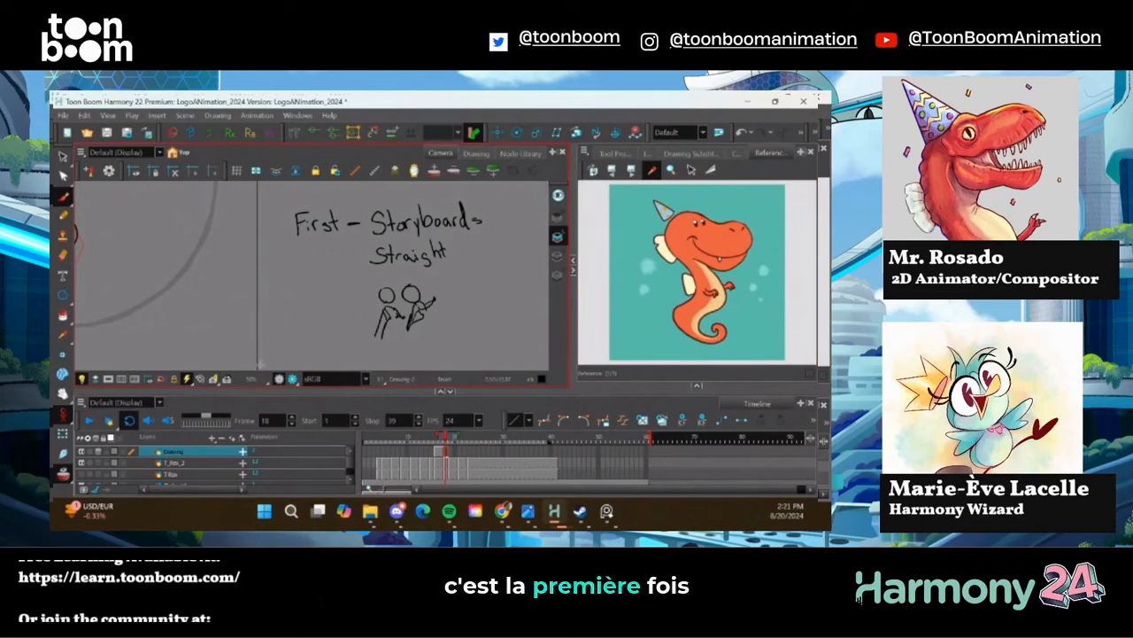
Handwrite "7 - 6 people" below the stick figures, with a second line of notes underneath
scroll(323, 296, down, 3)
scroll(315, 298, up, 2)
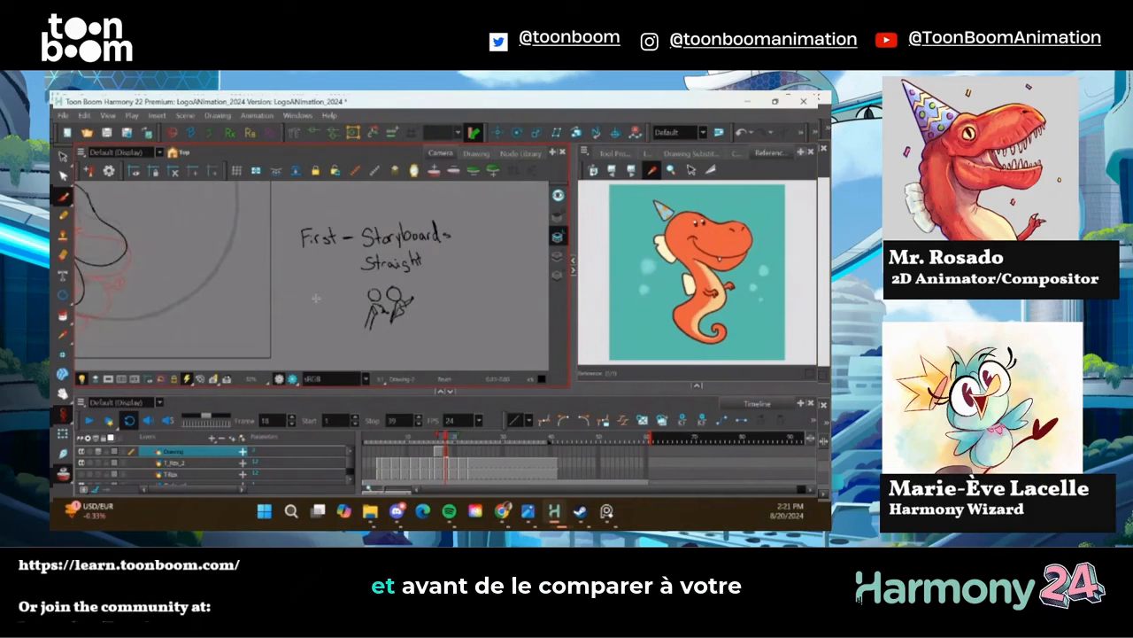
click(63, 195)
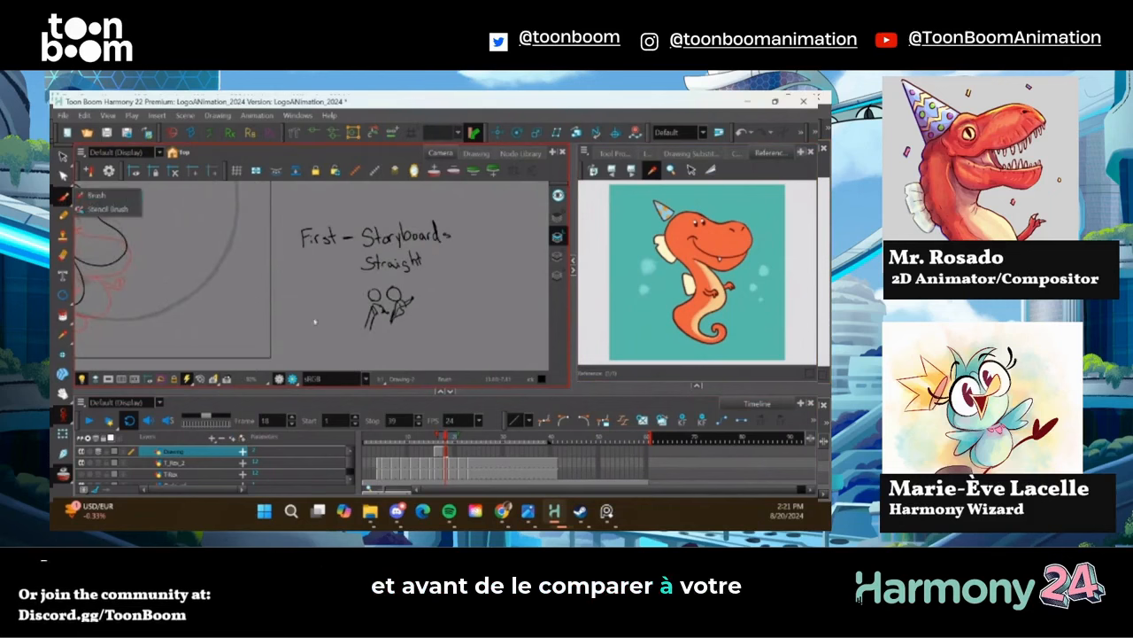
drag(303, 329, 289, 270)
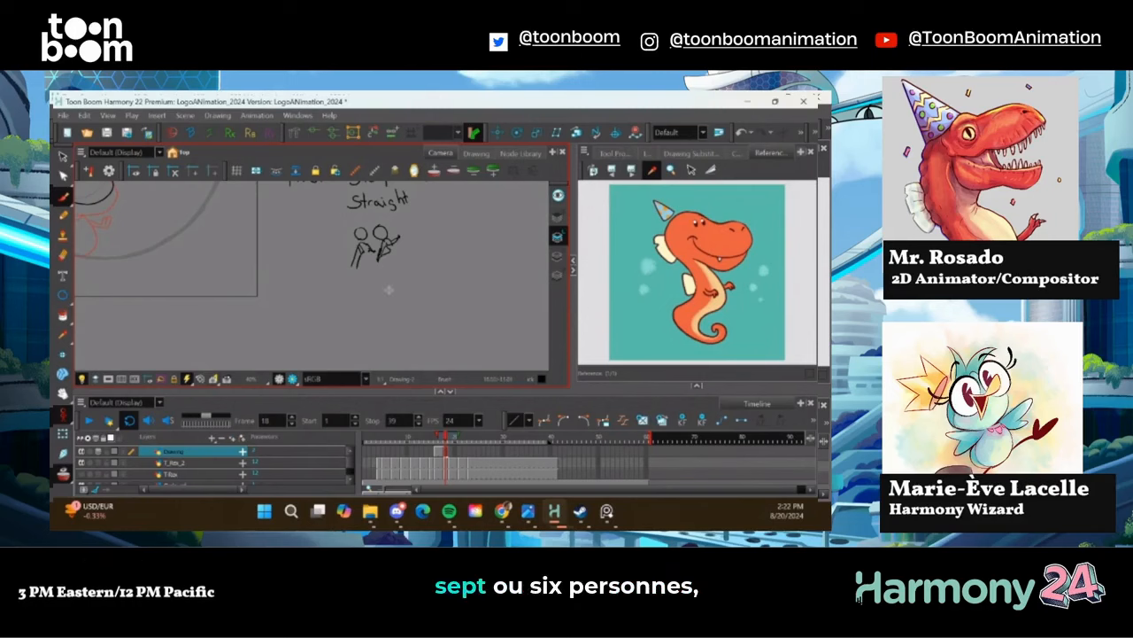
drag(407, 299, 485, 310)
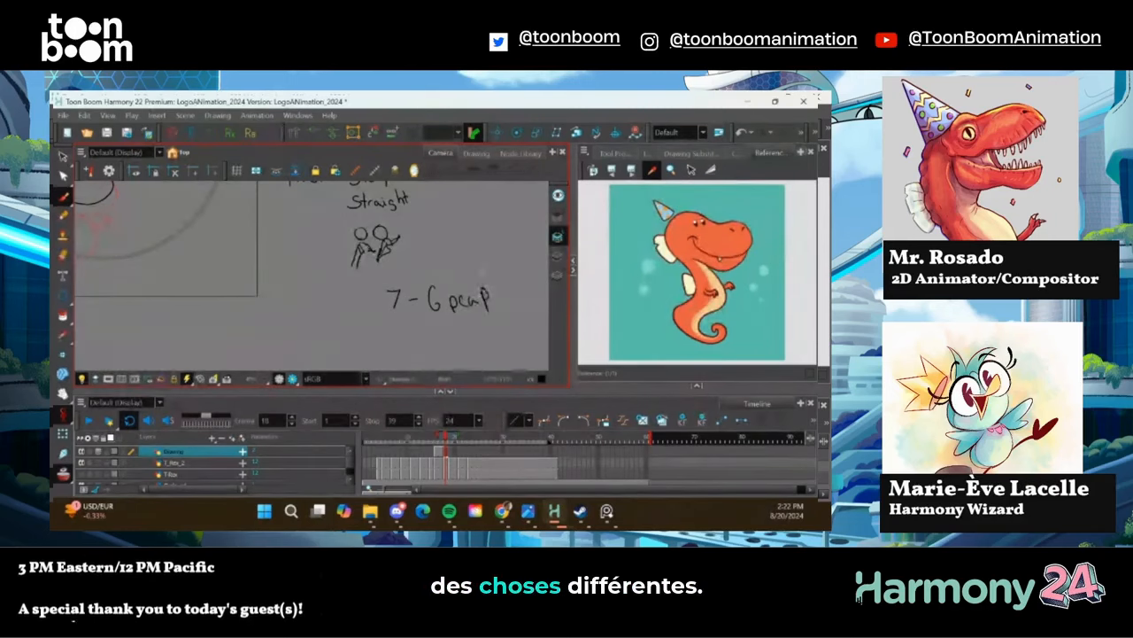
mouse_move(490, 271)
mouse_down()
mouse_move(489, 300)
mouse_move(501, 292)
mouse_up()
mouse_move(388, 320)
mouse_down()
mouse_move(393, 342)
mouse_move(413, 346)
mouse_up()
drag(422, 320, 427, 345)
drag(416, 331, 448, 342)
drag(450, 335, 464, 340)
drag(470, 320, 471, 340)
drag(464, 330, 499, 333)
drag(492, 324, 528, 326)
Complete the frame 18 dinosaur with its party hat, squinting eyes and small arms
drag(183, 317, 215, 288)
mouse_move(93, 293)
mouse_down()
mouse_move(186, 285)
mouse_move(237, 350)
mouse_up()
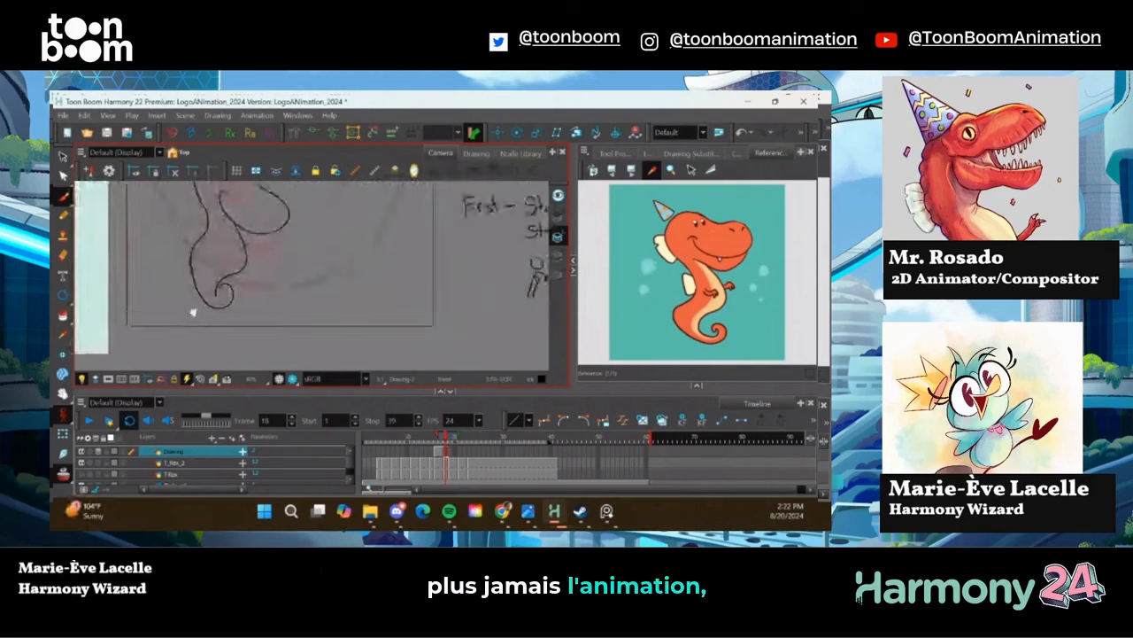
drag(158, 266, 212, 343)
mouse_move(293, 246)
mouse_down()
mouse_move(313, 253)
mouse_move(323, 236)
mouse_move(299, 235)
mouse_up()
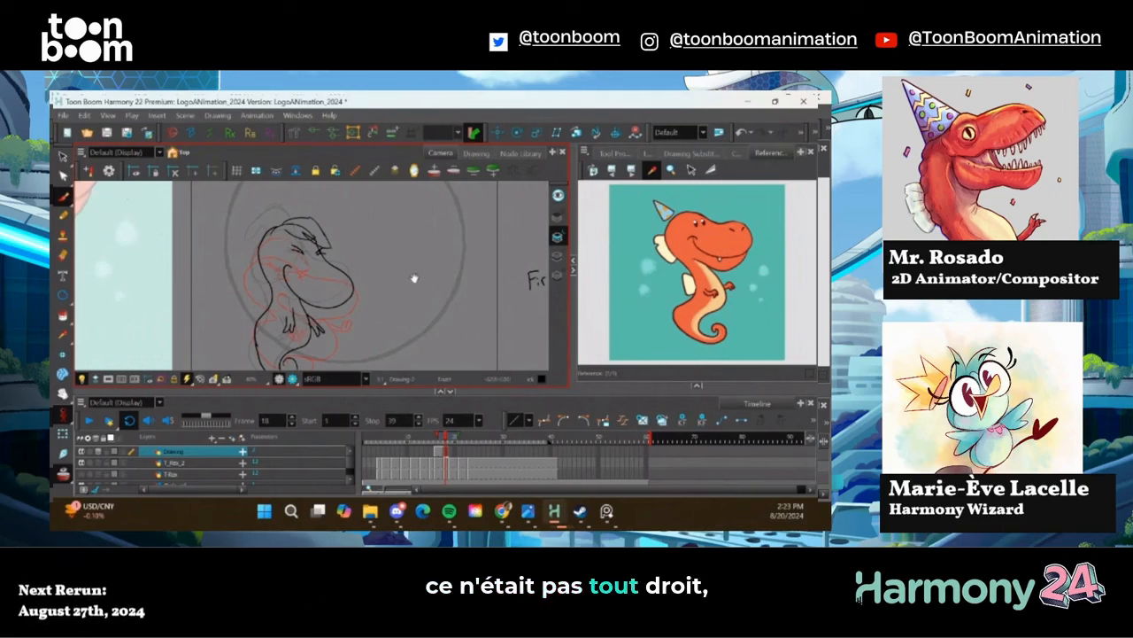
Handwrite "2D Cutout" and "2D Trad" on two lines in the empty space above the dinosaur's head
drag(414, 278, 352, 301)
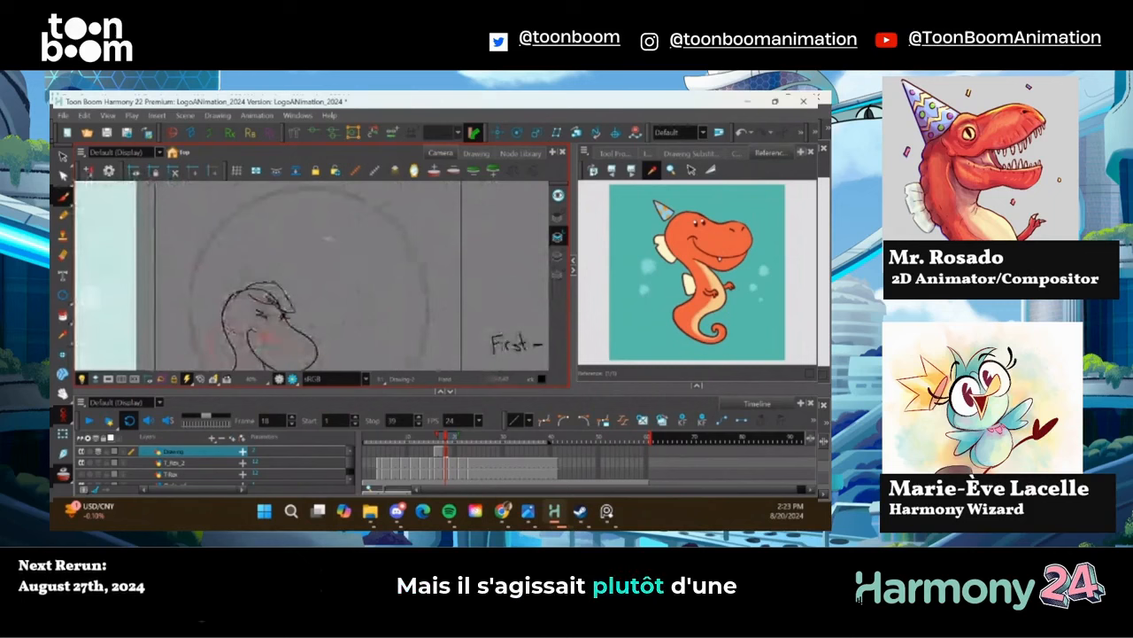
drag(341, 215, 350, 224)
mouse_move(354, 212)
mouse_down()
mouse_move(358, 225)
mouse_move(428, 222)
mouse_up()
drag(432, 209, 434, 225)
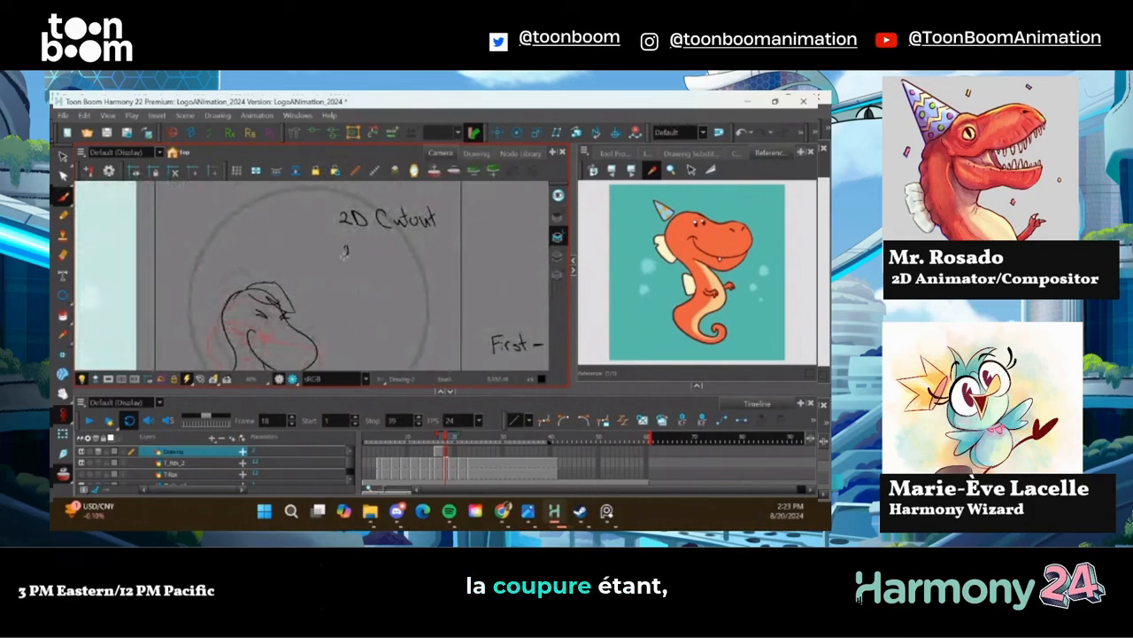
mouse_move(350, 243)
mouse_down()
mouse_move(354, 256)
mouse_move(411, 255)
mouse_move(417, 230)
mouse_up()
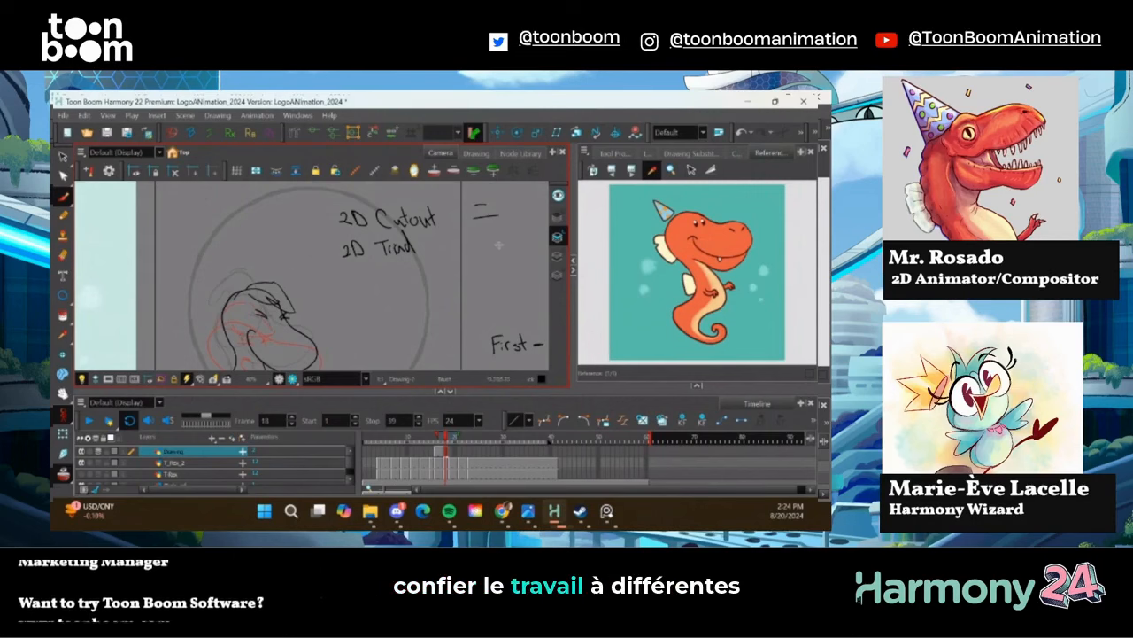
Beside the 2D notes, write "delegate", circle it and branch three lines down to small stick figures
mouse_move(492, 236)
mouse_down()
mouse_move(525, 266)
mouse_move(460, 283)
mouse_up()
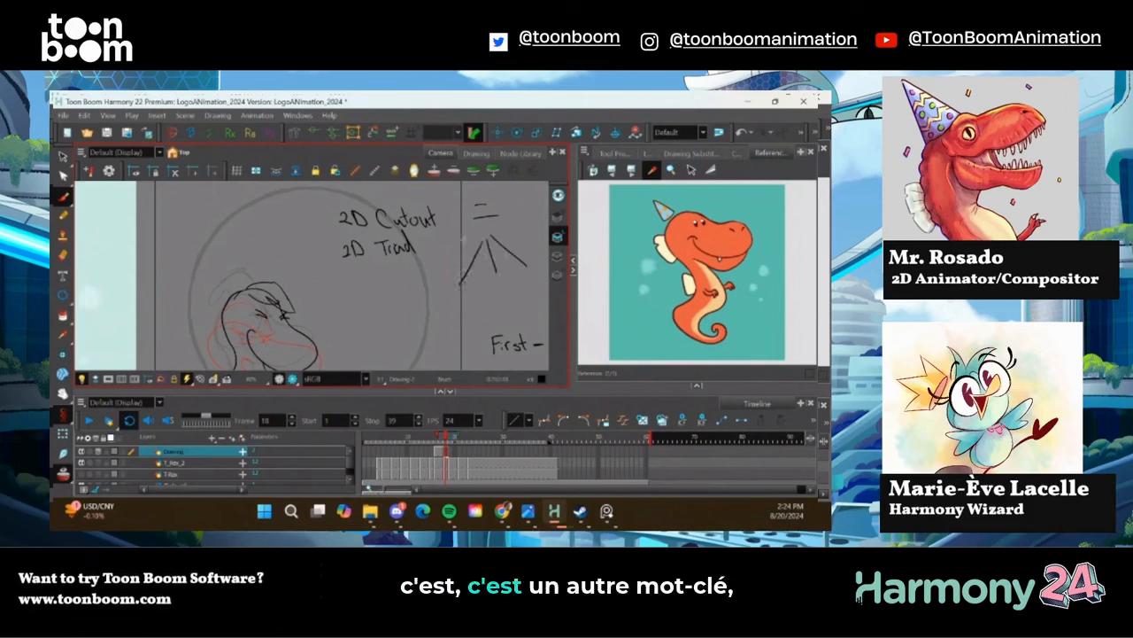
drag(469, 232, 511, 228)
drag(513, 225, 503, 207)
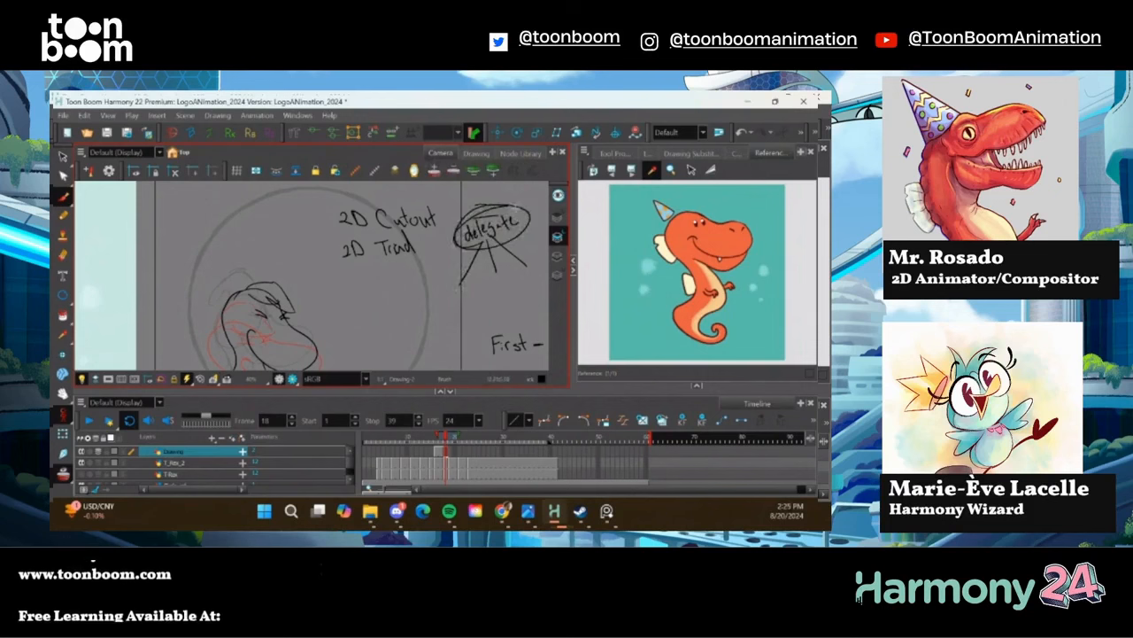
mouse_move(457, 290)
mouse_down()
mouse_move(527, 268)
mouse_move(525, 287)
mouse_move(504, 296)
mouse_up()
drag(492, 290, 467, 305)
drag(455, 300, 450, 311)
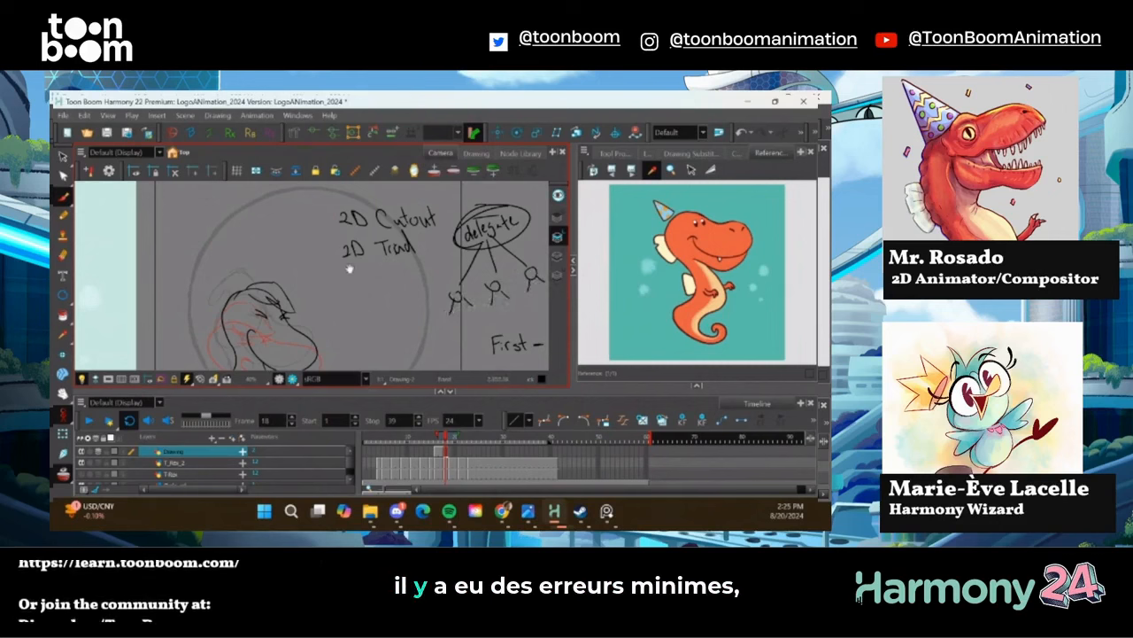
Write "composite" beside the storyboards note, circle it, strike it through and add an arrow pointing to the stick figures
drag(350, 268, 272, 264)
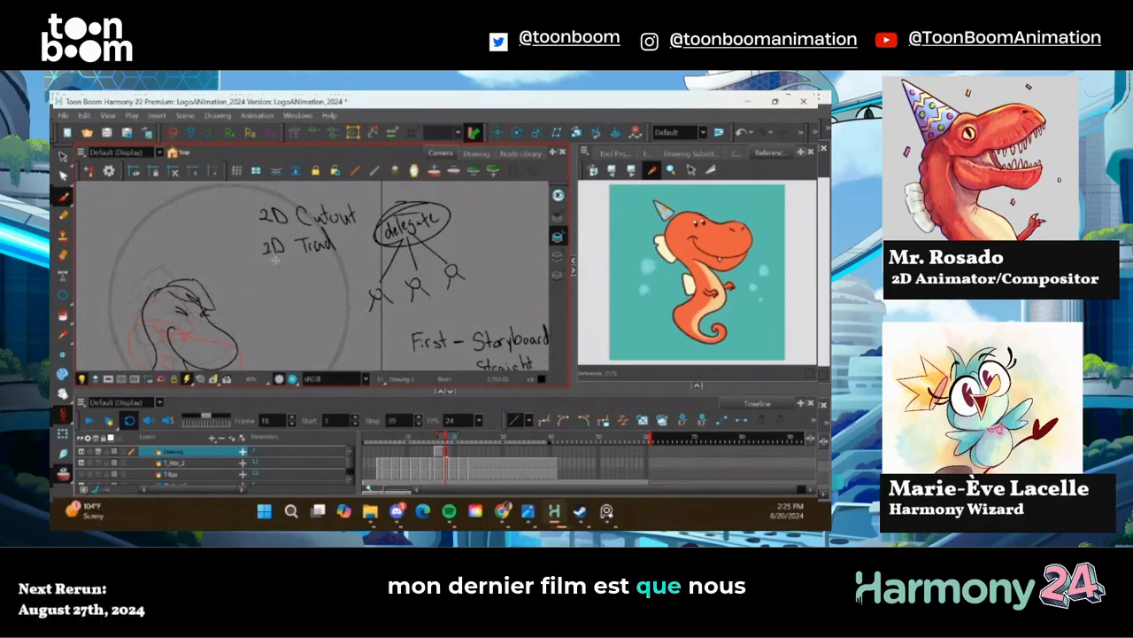
scroll(301, 262, right, 3)
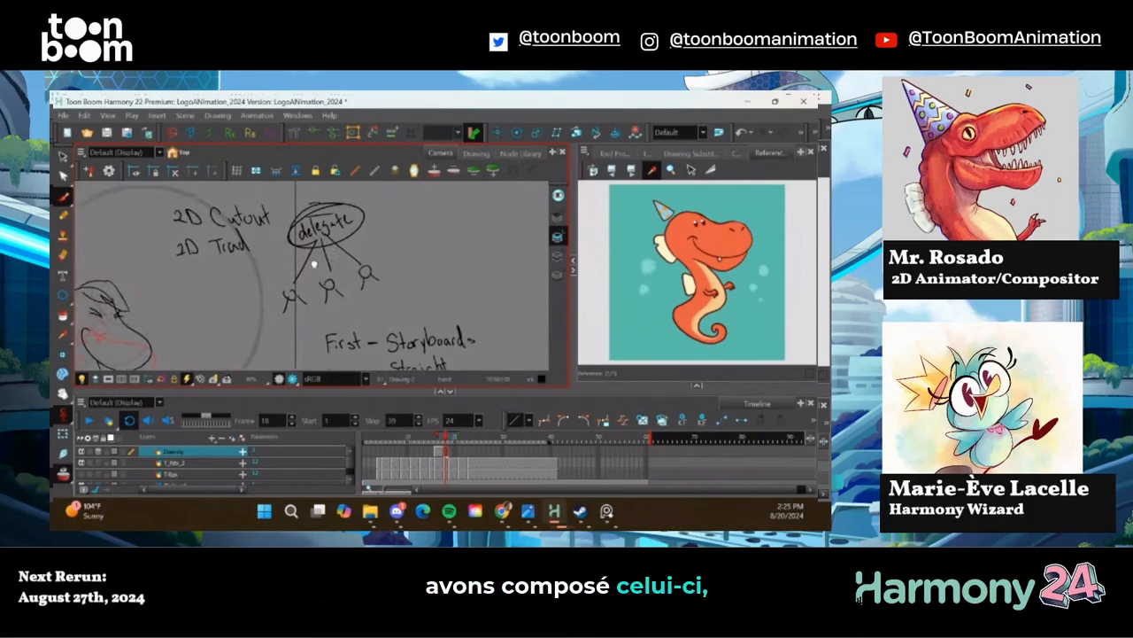
scroll(314, 263, right, 4)
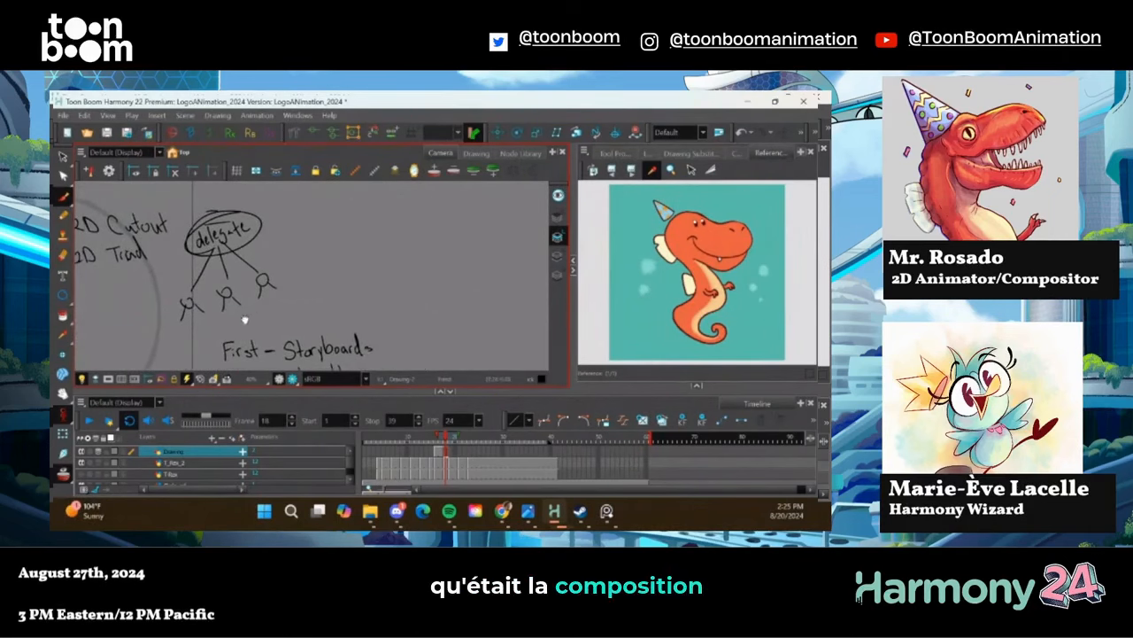
scroll(364, 327, down, 4)
drag(405, 315, 364, 305)
drag(420, 309, 427, 306)
drag(431, 305, 450, 320)
mouse_move(448, 300)
mouse_down()
mouse_move(450, 310)
mouse_move(481, 300)
mouse_move(490, 275)
mouse_move(501, 291)
mouse_up()
click(474, 283)
drag(446, 254, 434, 253)
drag(469, 253, 442, 327)
drag(352, 287, 321, 319)
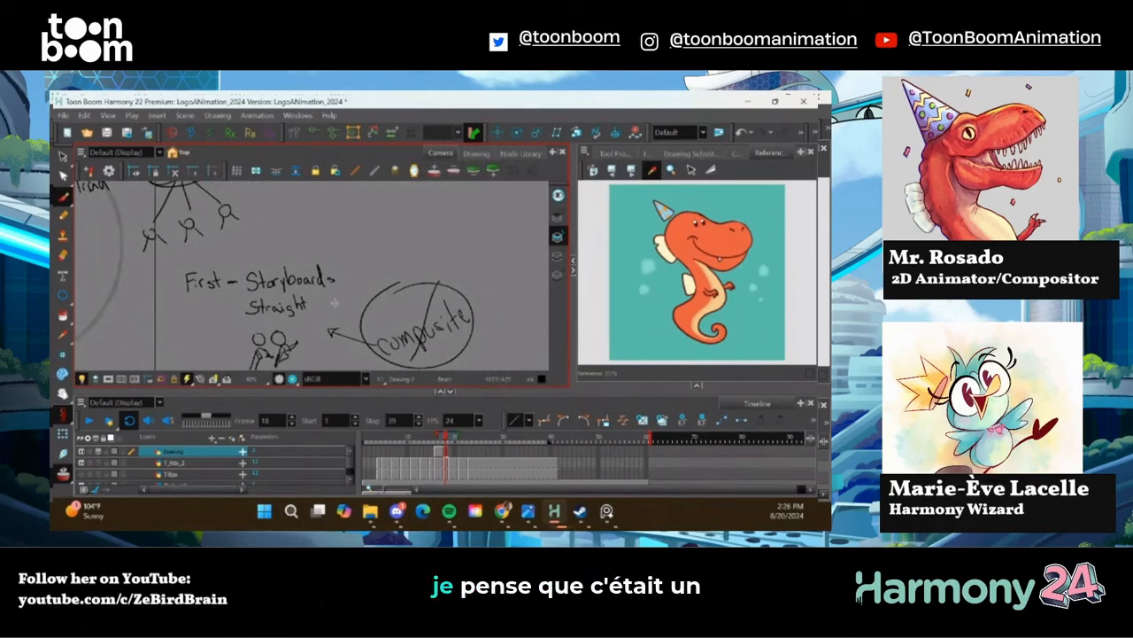
scroll(334, 308, down, 1)
drag(332, 314, 323, 269)
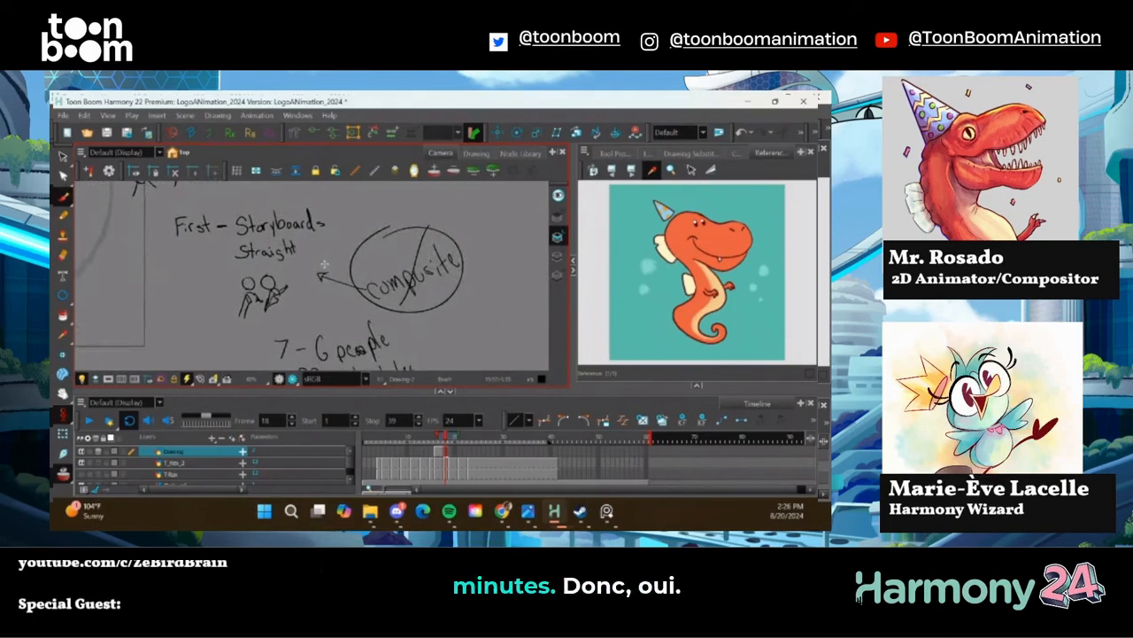
On frame 19, sketch the dinosaur's head with a drooping snout, squinting eyes and a flattened party hat
drag(184, 294, 344, 339)
scroll(310, 285, down, 3)
scroll(315, 270, up, 2)
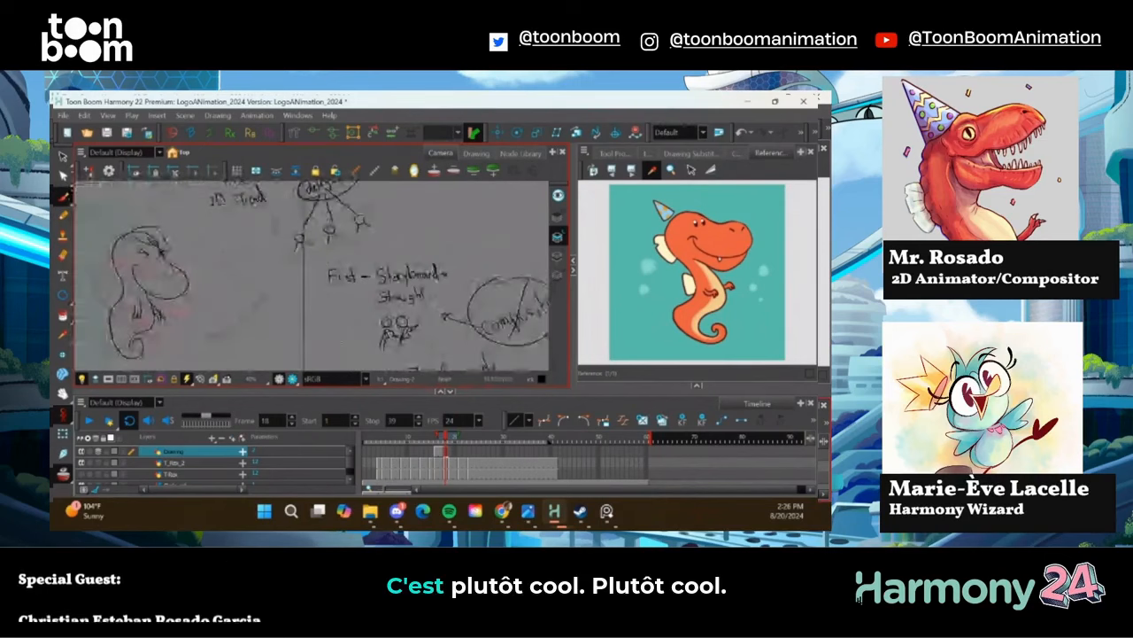
scroll(106, 266, up, 3)
scroll(252, 303, down, 3)
drag(252, 303, 310, 303)
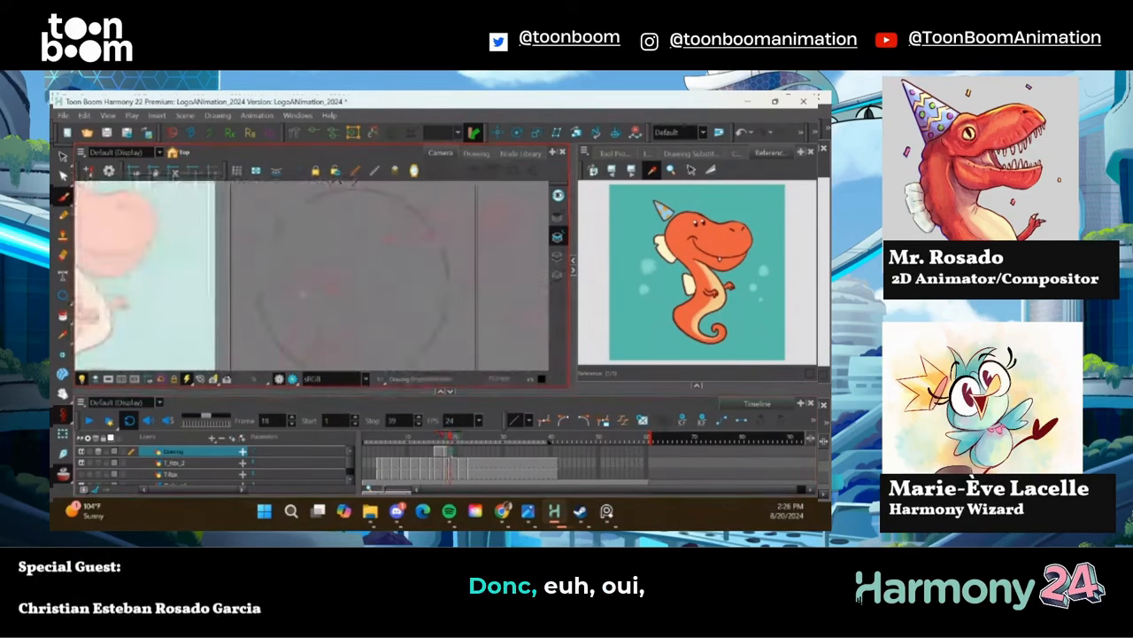
mouse_move(352, 271)
mouse_down()
mouse_move(314, 250)
mouse_move(297, 270)
mouse_move(317, 310)
mouse_up()
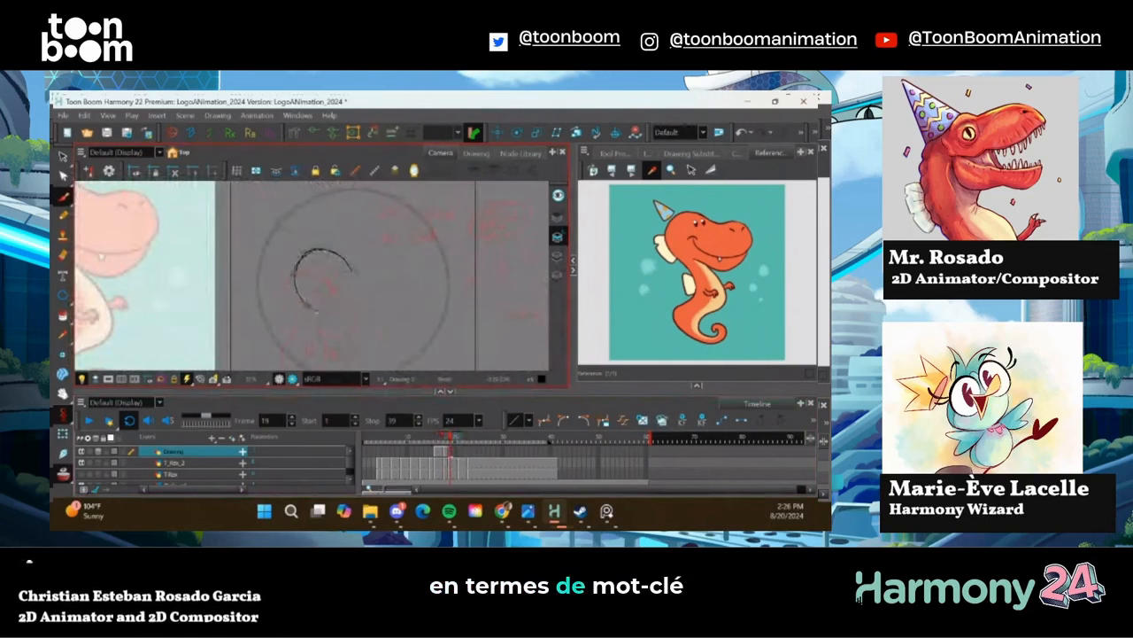
mouse_move(352, 271)
mouse_down()
mouse_move(383, 301)
mouse_move(381, 321)
mouse_move(361, 329)
mouse_move(328, 300)
mouse_up()
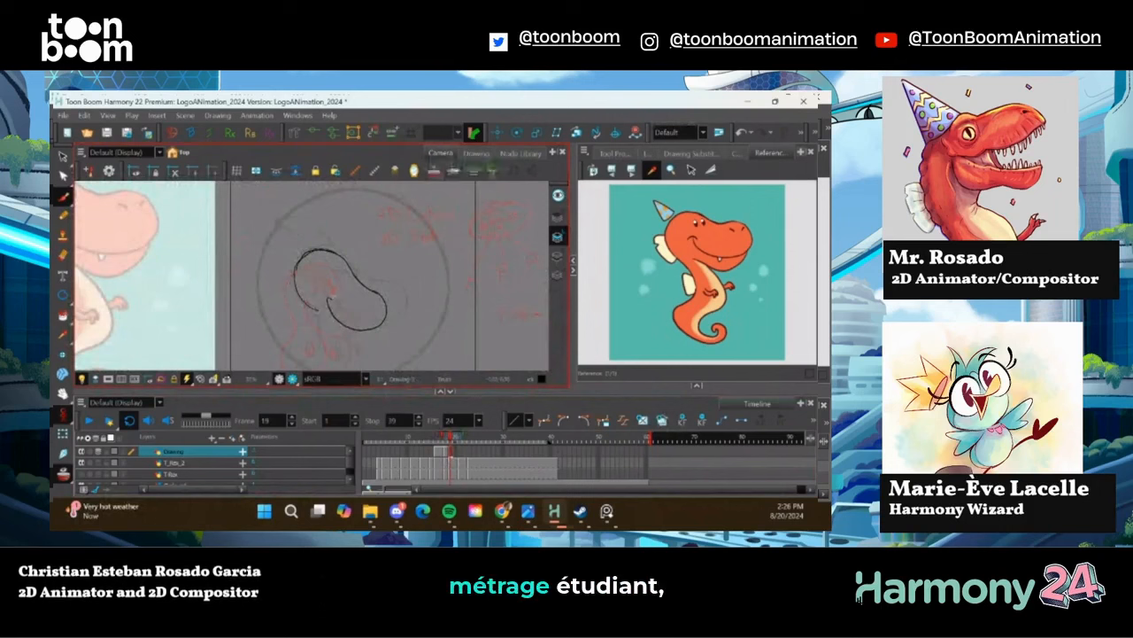
mouse_move(333, 275)
mouse_down()
mouse_move(364, 282)
mouse_move(314, 250)
mouse_move(338, 237)
mouse_move(358, 264)
mouse_up()
drag(284, 266, 306, 228)
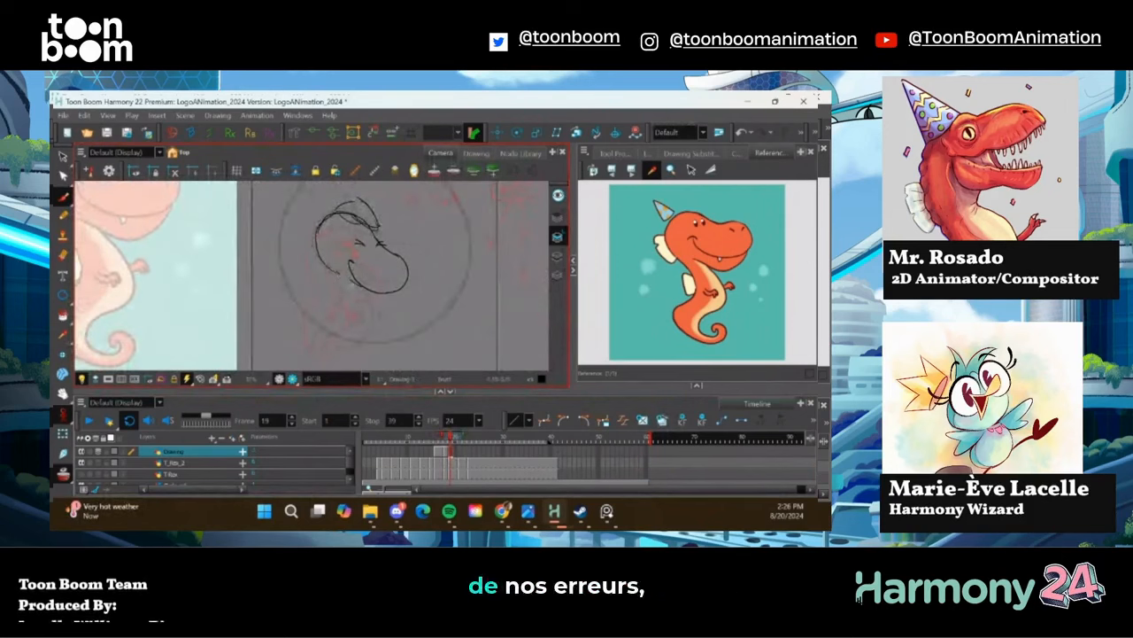
Add the compressed body, small arms and curled tail beneath the dinosaur's head on frame 19
drag(356, 290, 349, 317)
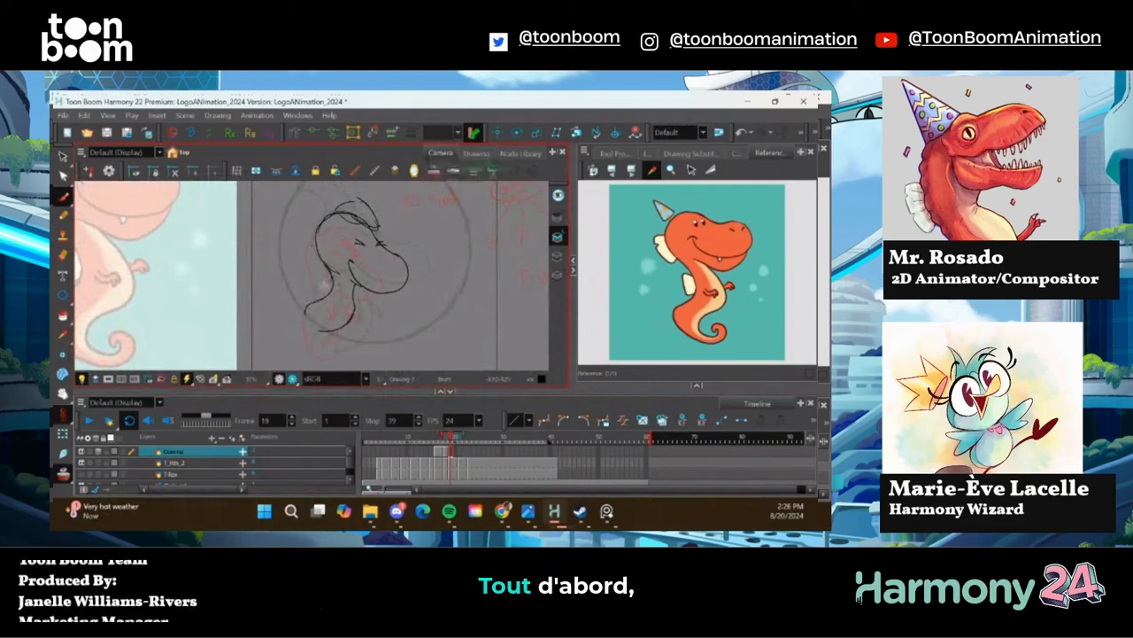
drag(342, 303, 334, 314)
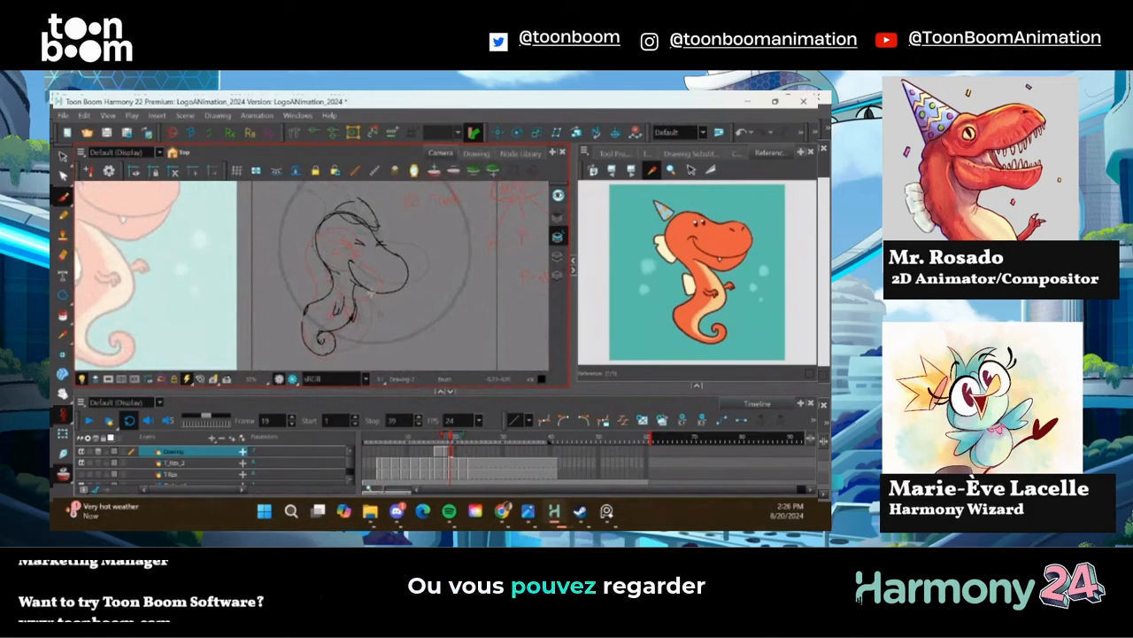
drag(278, 248, 292, 291)
Hold the frame 19 drawing through frame 20, and draw an open-eyed head with raised snout and party hat on frame 21
click(456, 450)
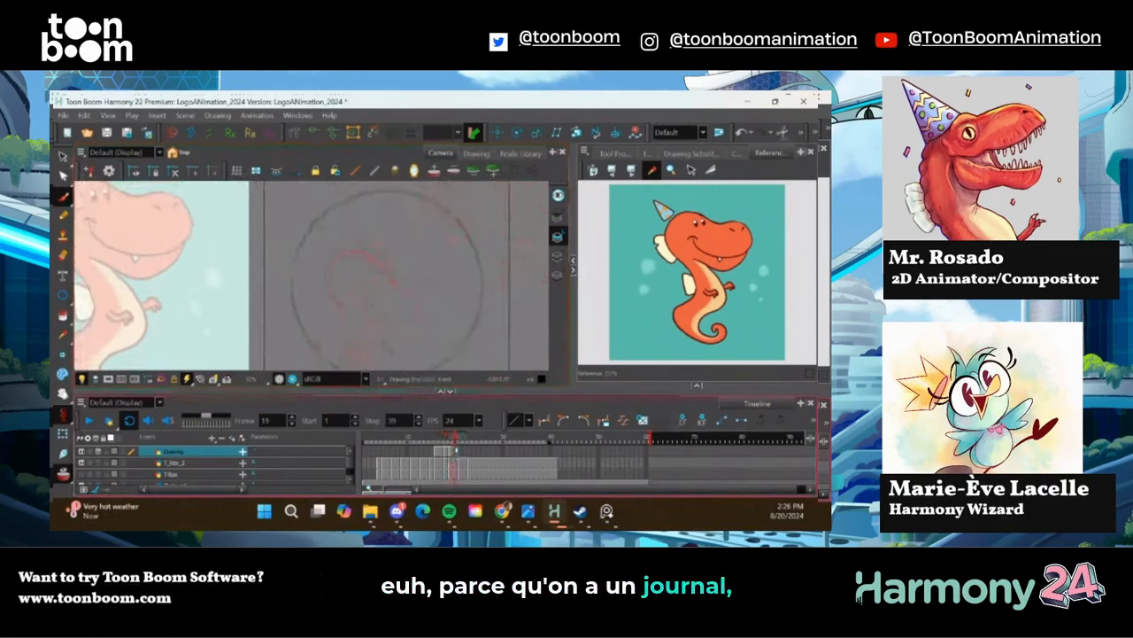
click(449, 450)
click(460, 450)
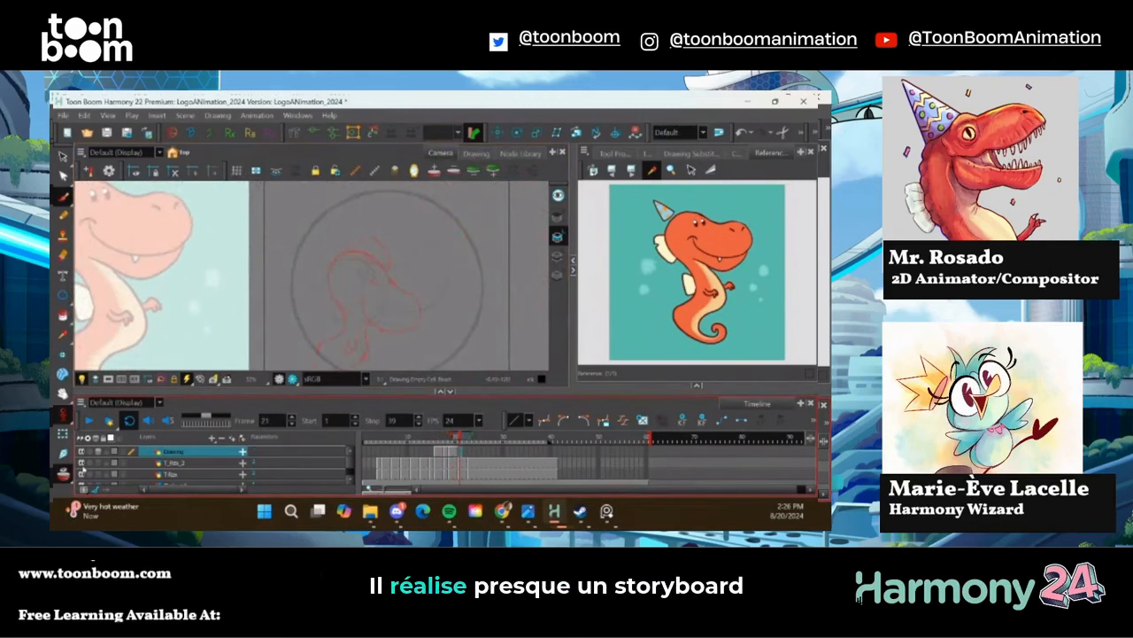
mouse_move(299, 295)
mouse_down()
mouse_move(318, 278)
mouse_move(337, 239)
mouse_move(343, 258)
mouse_move(355, 218)
mouse_move(347, 232)
mouse_move(393, 239)
mouse_move(395, 257)
mouse_move(390, 229)
mouse_move(438, 227)
mouse_up()
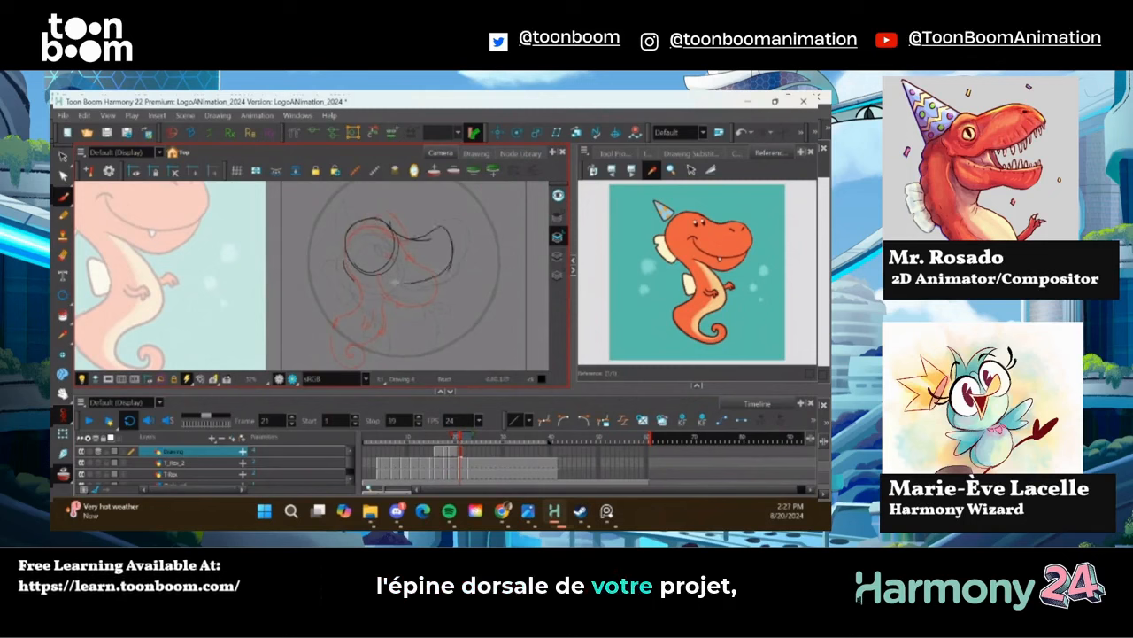
drag(395, 281, 384, 245)
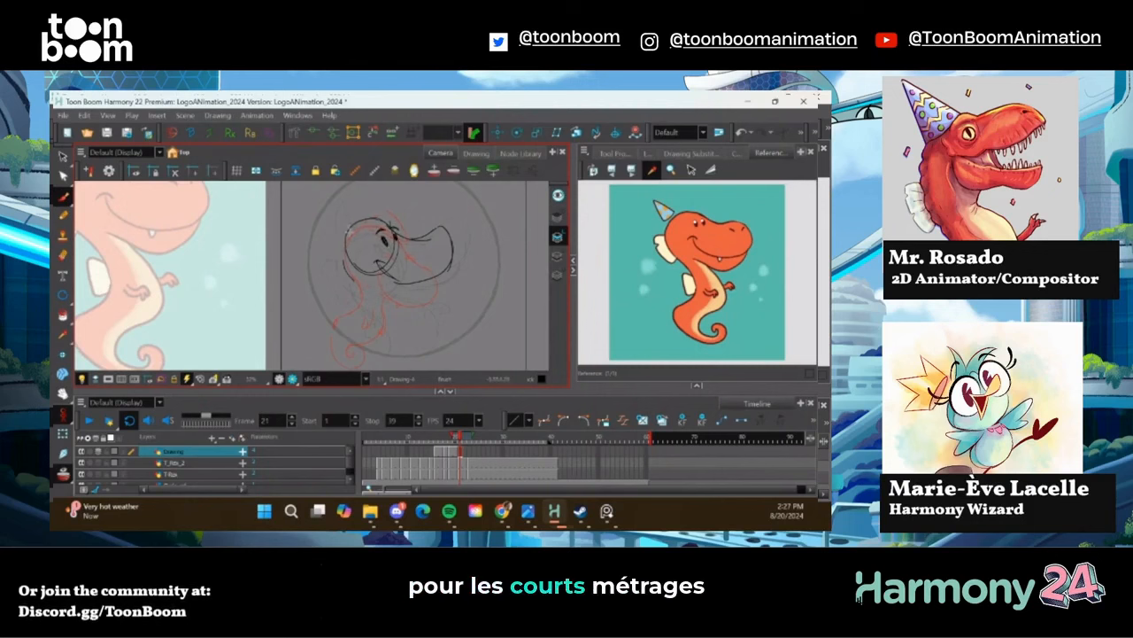
drag(365, 211, 362, 198)
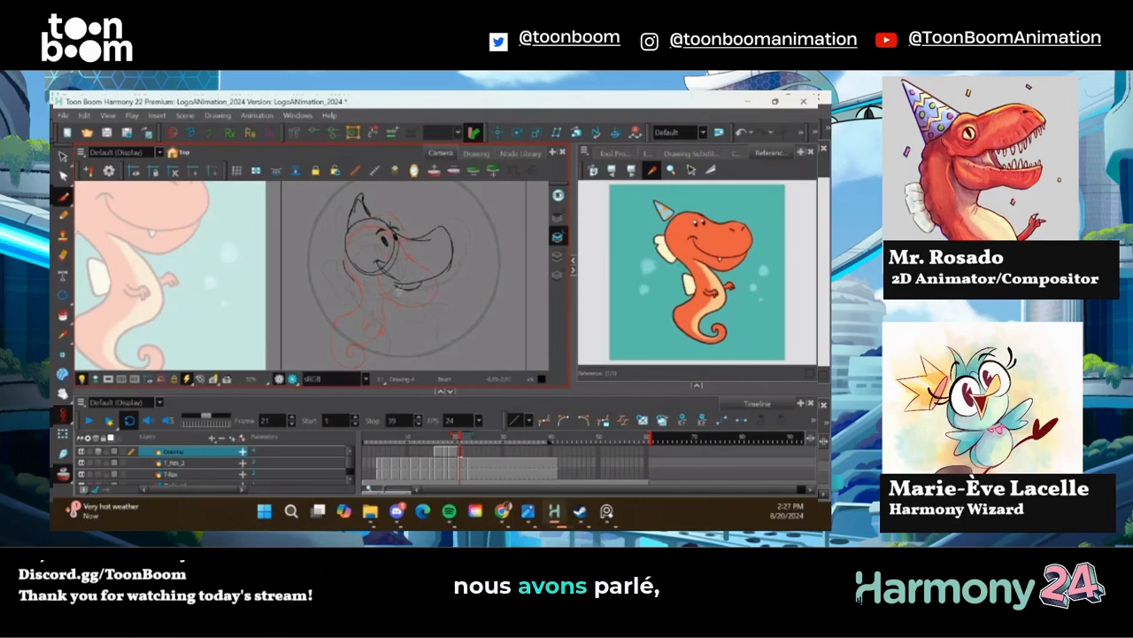
mouse_move(399, 285)
mouse_down()
mouse_move(425, 333)
mouse_move(405, 353)
mouse_move(377, 344)
mouse_up()
drag(368, 295, 386, 320)
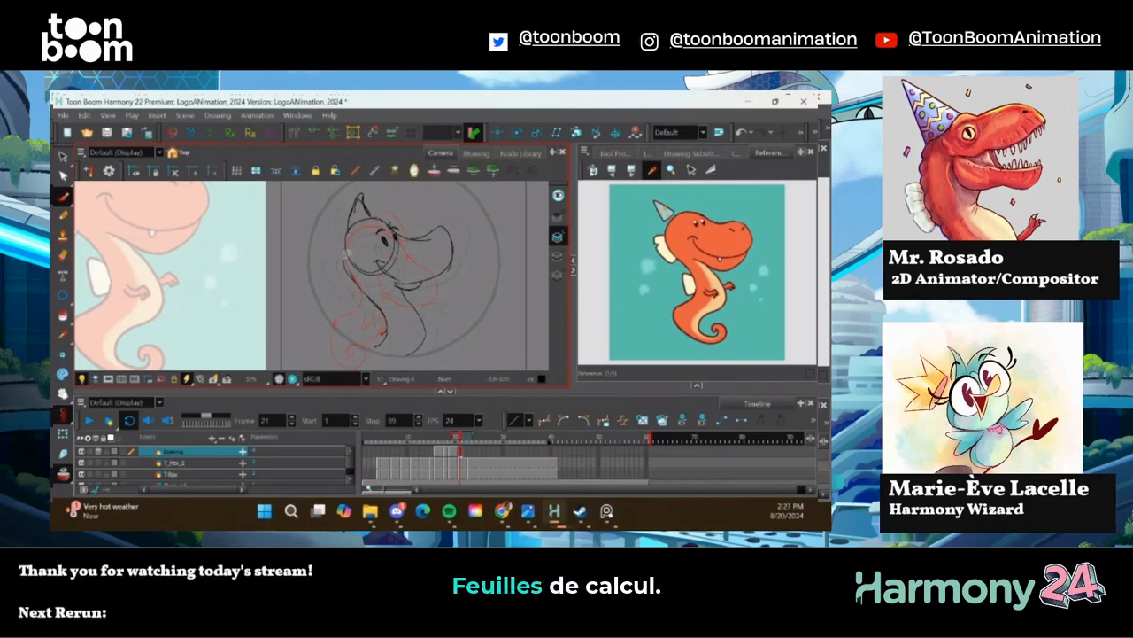
key(ctrl+z)
key(ctrl+z)
key(ctrl+z)
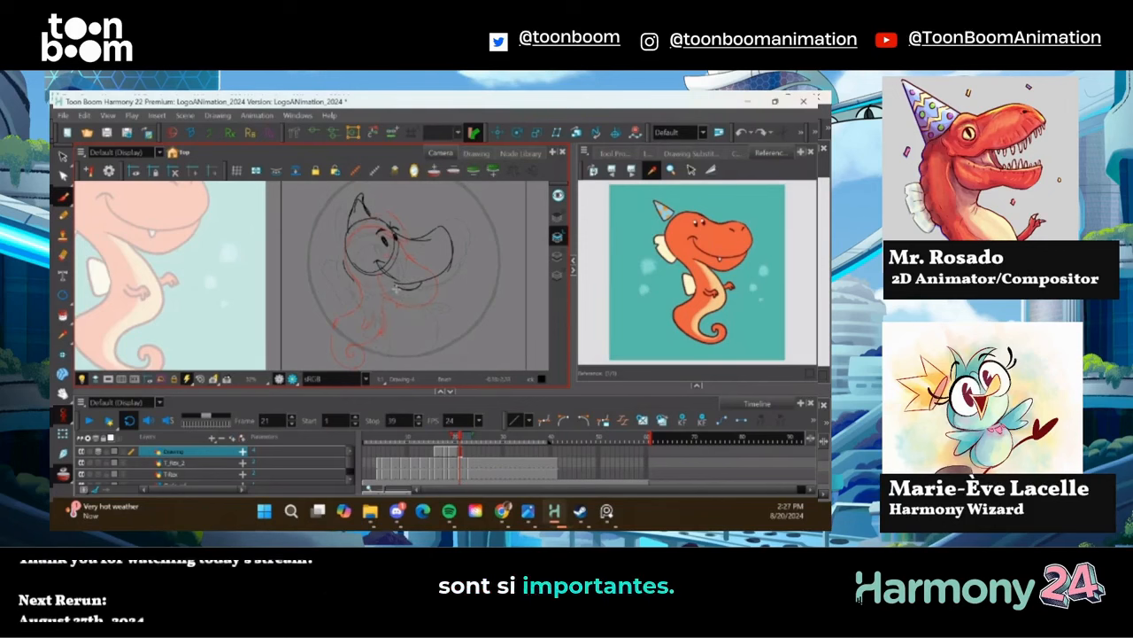
Draw the frame 21 dinosaur's stretched body with small arms and fins behind the head and back
mouse_move(429, 283)
mouse_down()
mouse_move(406, 363)
mouse_move(374, 349)
mouse_move(379, 321)
mouse_move(340, 257)
mouse_move(347, 224)
mouse_up()
drag(393, 310, 422, 308)
drag(351, 288, 328, 250)
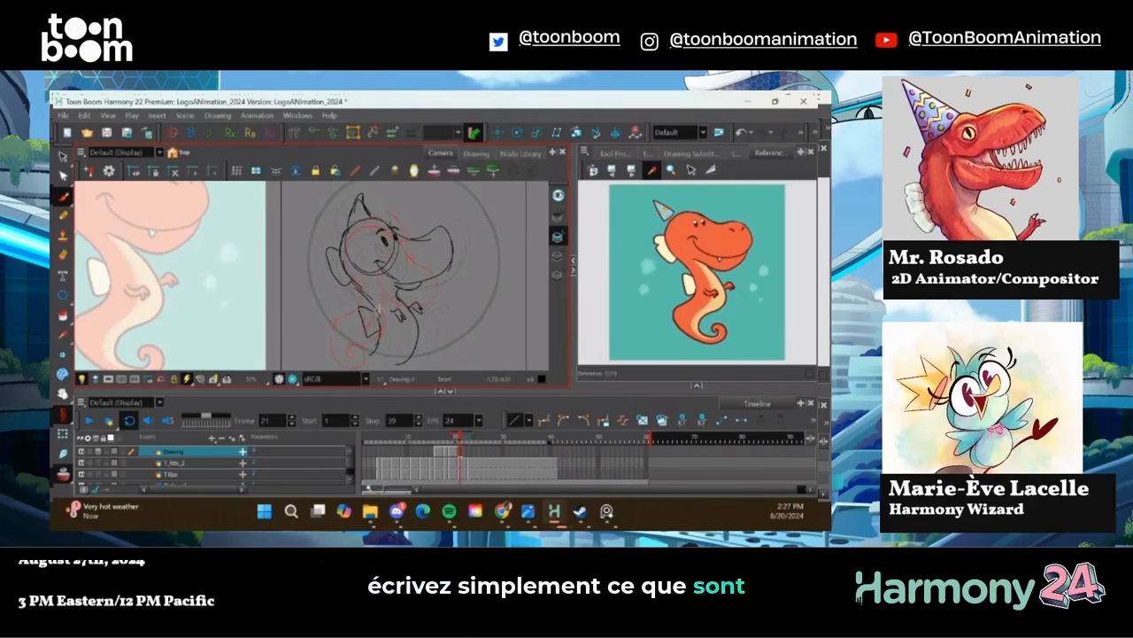
Hold the frame 21 drawing through frame 22, and draw the smiling head with its party hat on frame 23
click(470, 464)
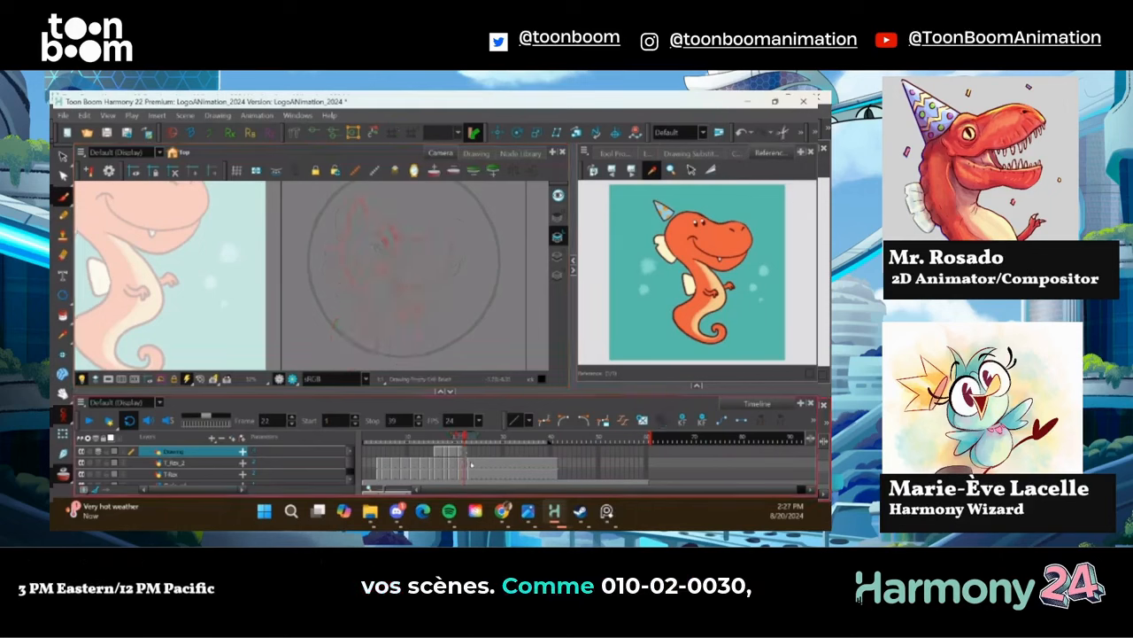
key(F5)
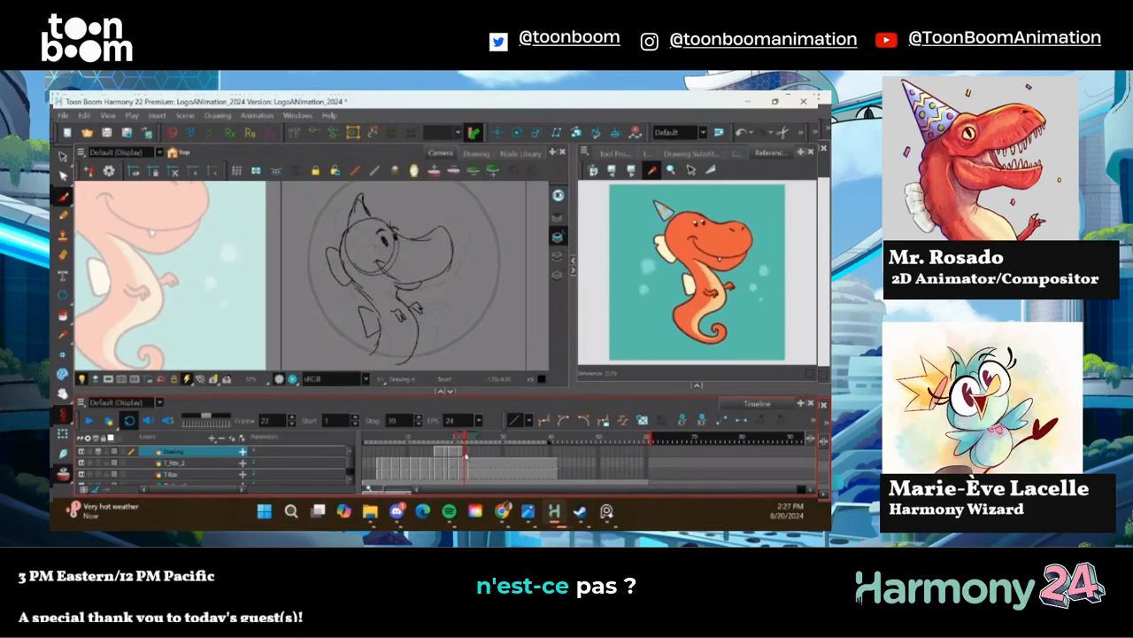
click(471, 454)
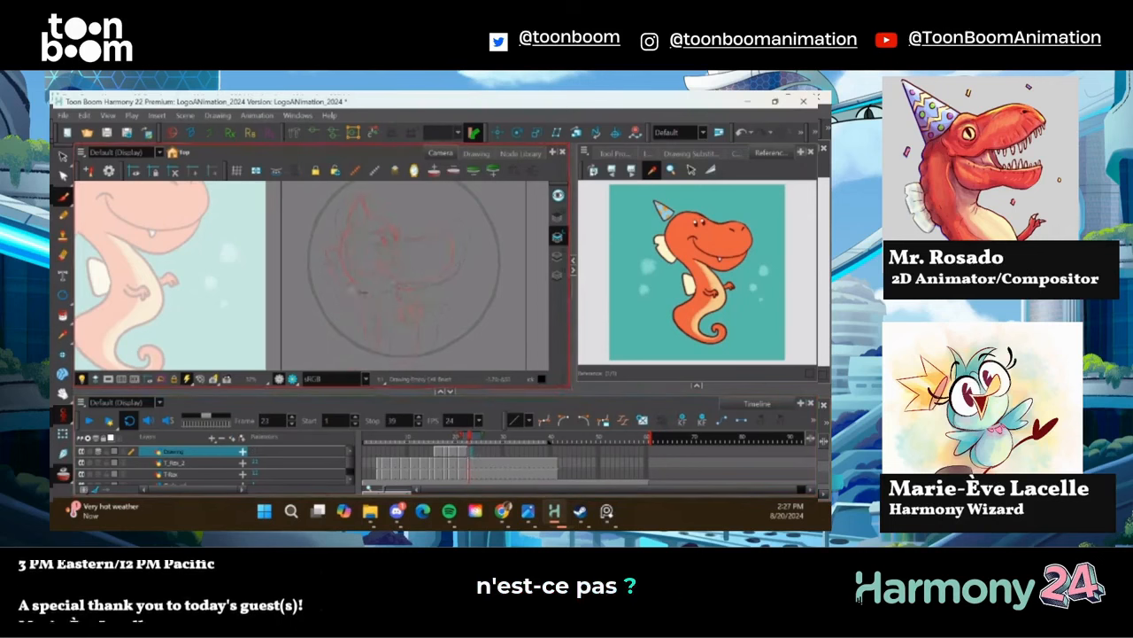
mouse_move(336, 264)
mouse_down()
mouse_move(379, 235)
mouse_move(393, 254)
mouse_move(381, 237)
mouse_move(427, 231)
mouse_move(445, 259)
mouse_move(429, 284)
mouse_move(407, 285)
mouse_move(362, 231)
mouse_up()
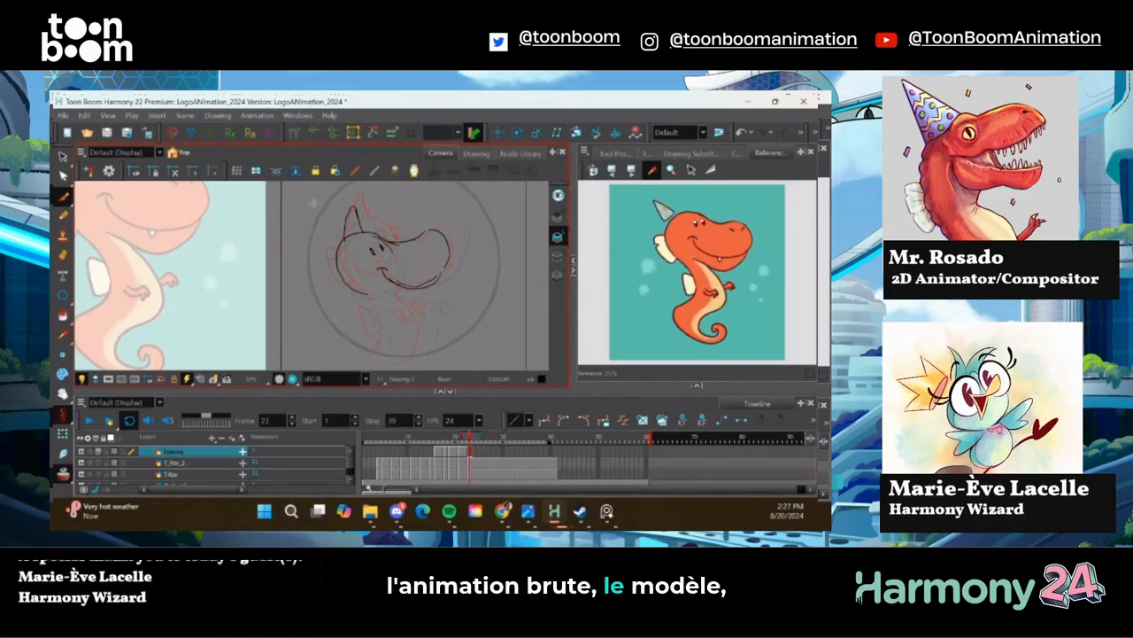
Add the head fin, curved body, small arms and back line to the frame 23 dinosaur
mouse_move(398, 284)
mouse_down()
mouse_move(415, 349)
mouse_move(388, 358)
mouse_move(354, 285)
mouse_up()
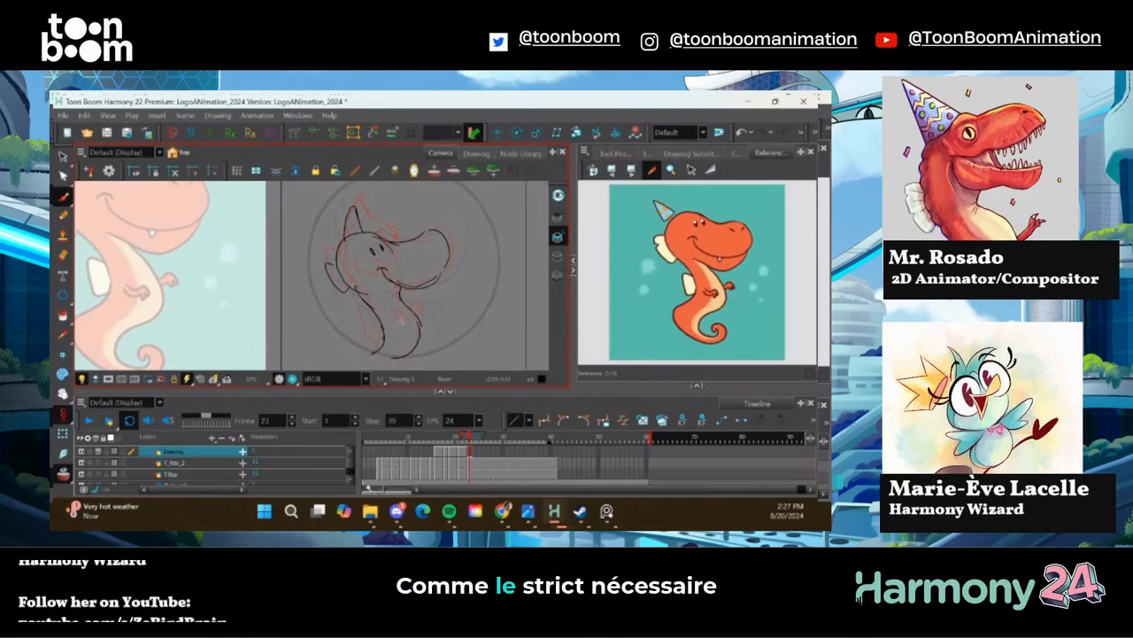
mouse_move(397, 317)
mouse_down()
mouse_move(405, 325)
mouse_move(417, 315)
mouse_up()
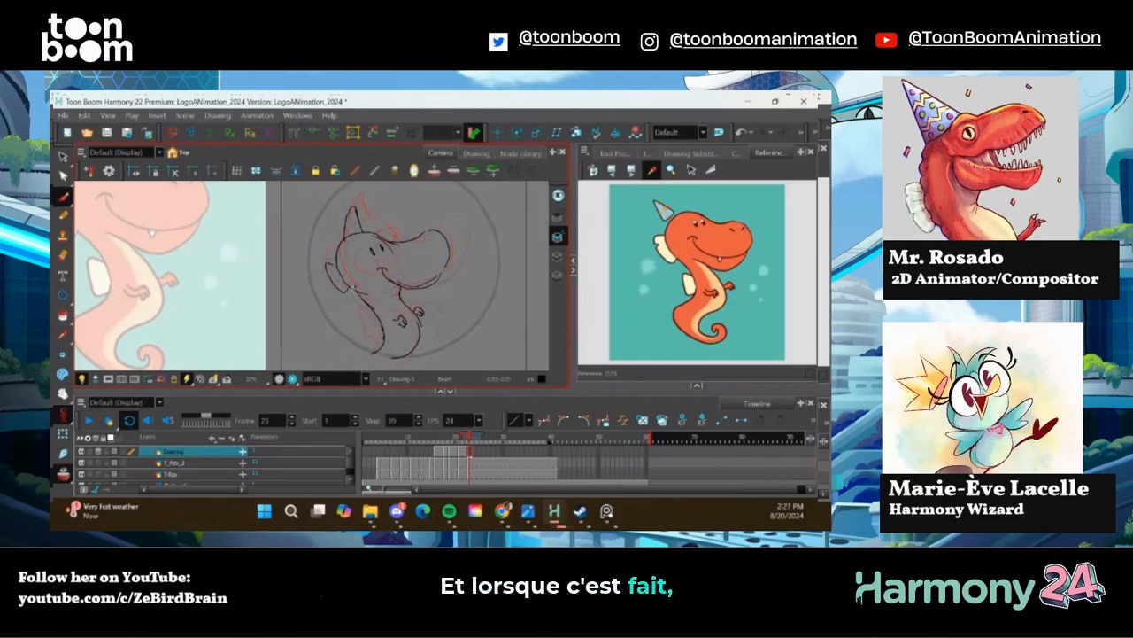
drag(360, 292, 380, 329)
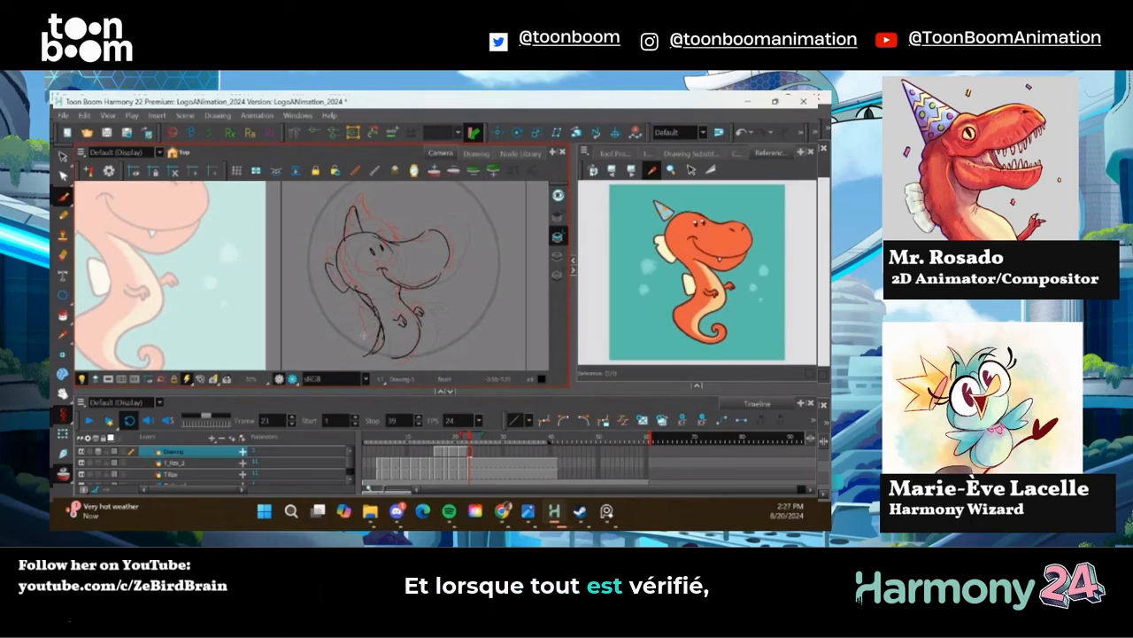
Adjust the back stroke of the frame 23 body, and brush in the fin behind it
key(alt+s)
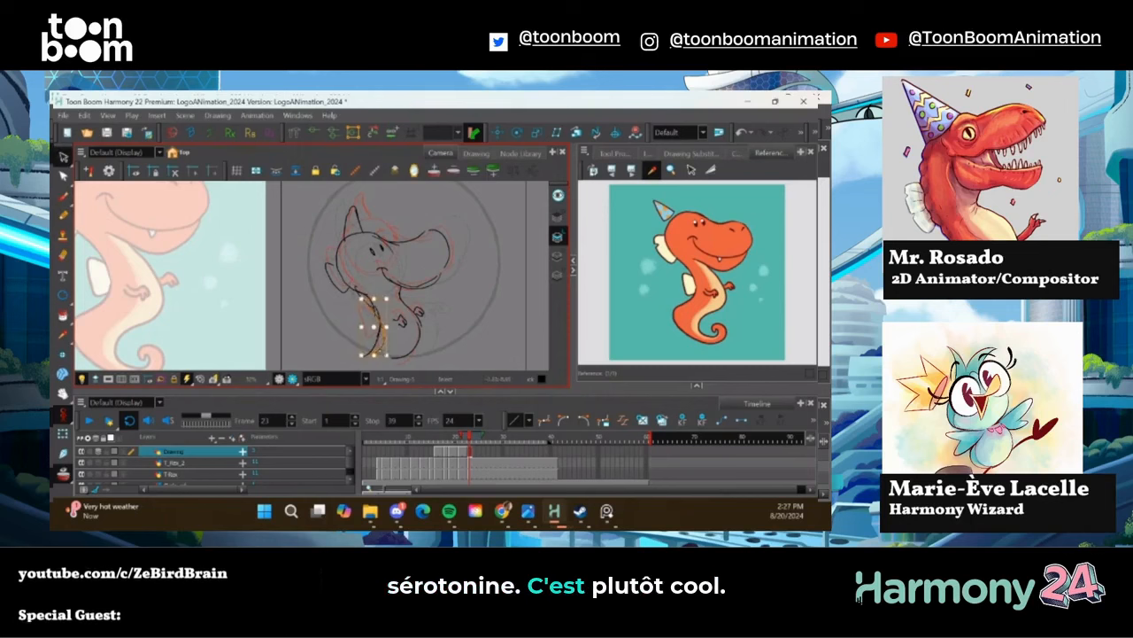
drag(335, 278, 379, 311)
click(326, 279)
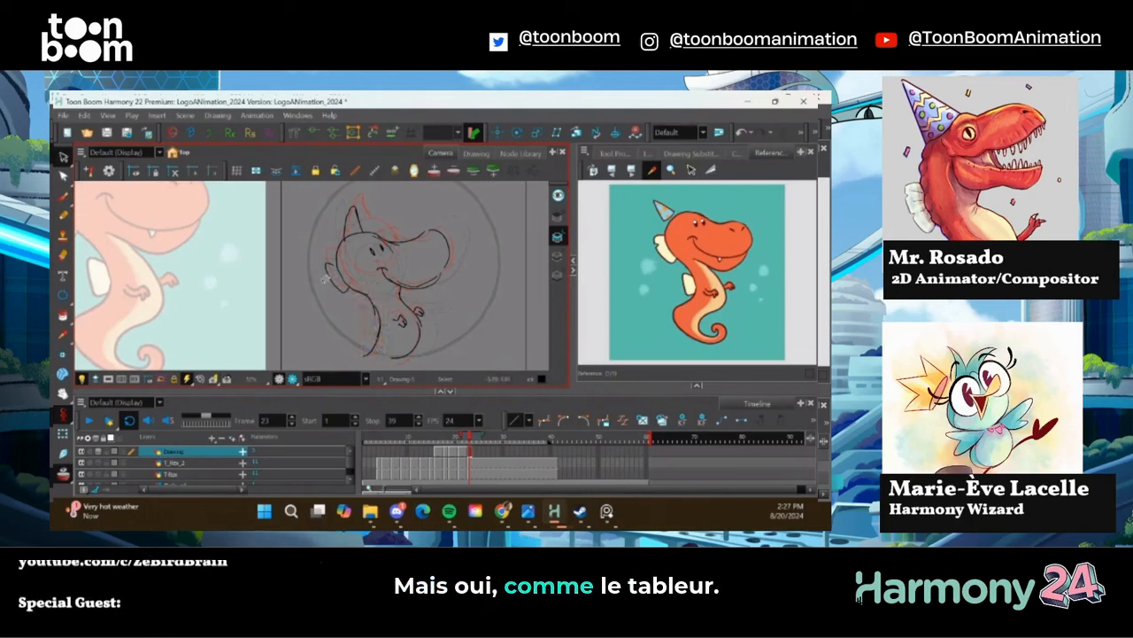
click(63, 196)
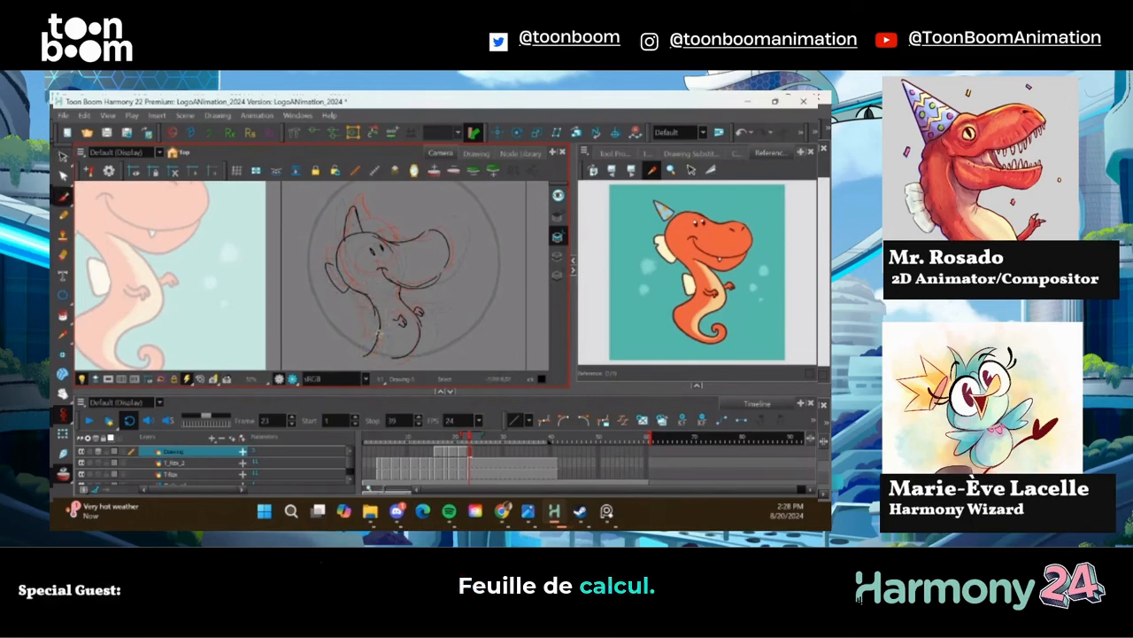
mouse_move(379, 328)
mouse_down()
mouse_move(367, 334)
mouse_move(378, 311)
mouse_up()
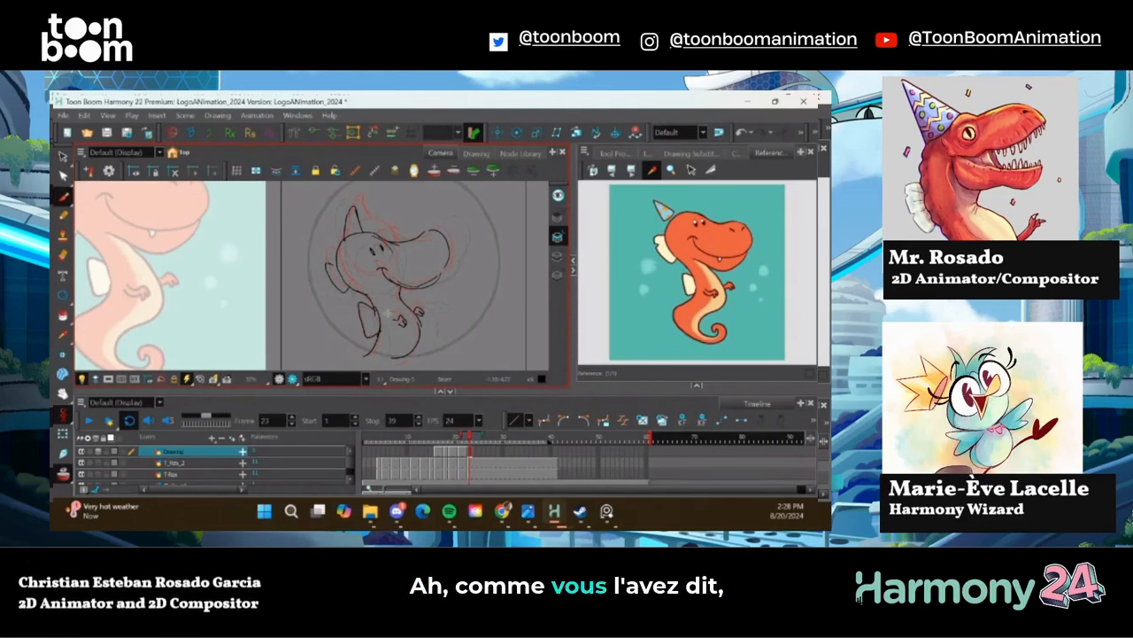
In the empty space beside the logo frame, draw a crossed checkbox and handwrite "Scene" next to it
scroll(428, 278, right, 5)
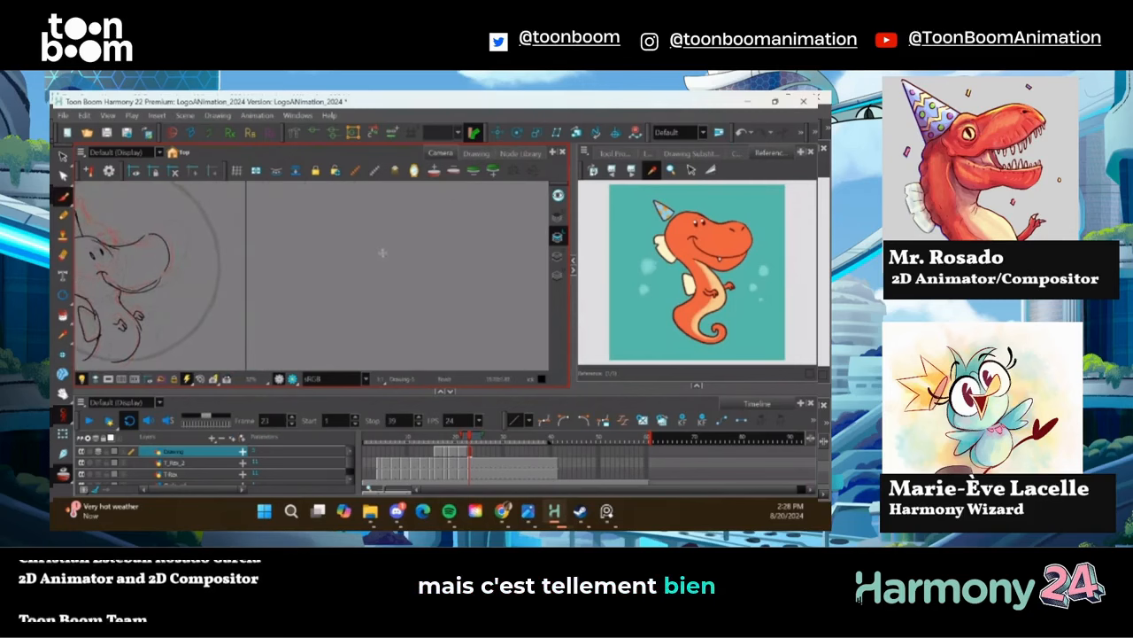
mouse_move(383, 258)
mouse_down()
mouse_move(348, 268)
mouse_move(344, 239)
mouse_move(378, 243)
mouse_move(347, 269)
mouse_move(385, 278)
mouse_move(415, 265)
mouse_move(402, 257)
mouse_move(450, 276)
mouse_up()
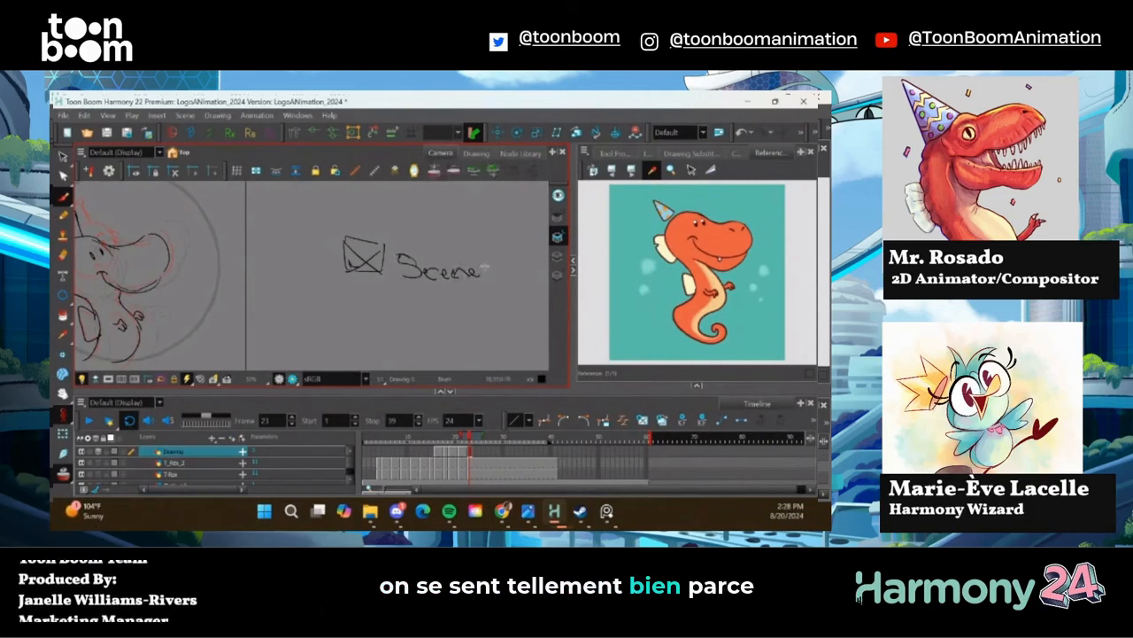
drag(468, 271, 483, 268)
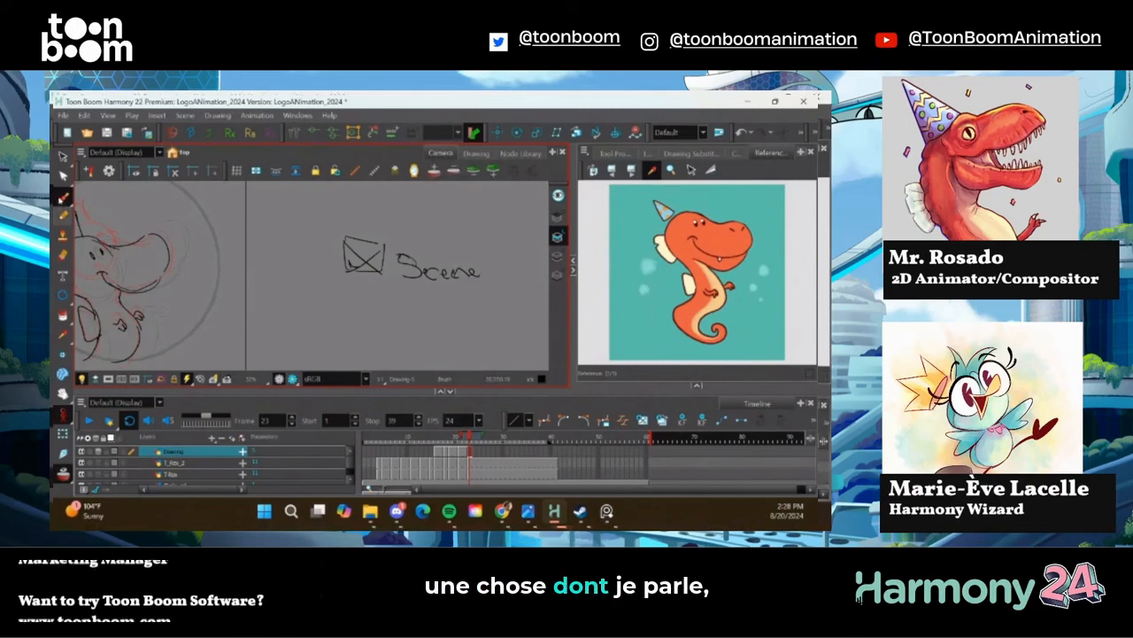
Below the "Scene" note, draw a large rectangle with a short dash inside each upper corner, joined by a U-shaped curve
click(64, 196)
click(94, 199)
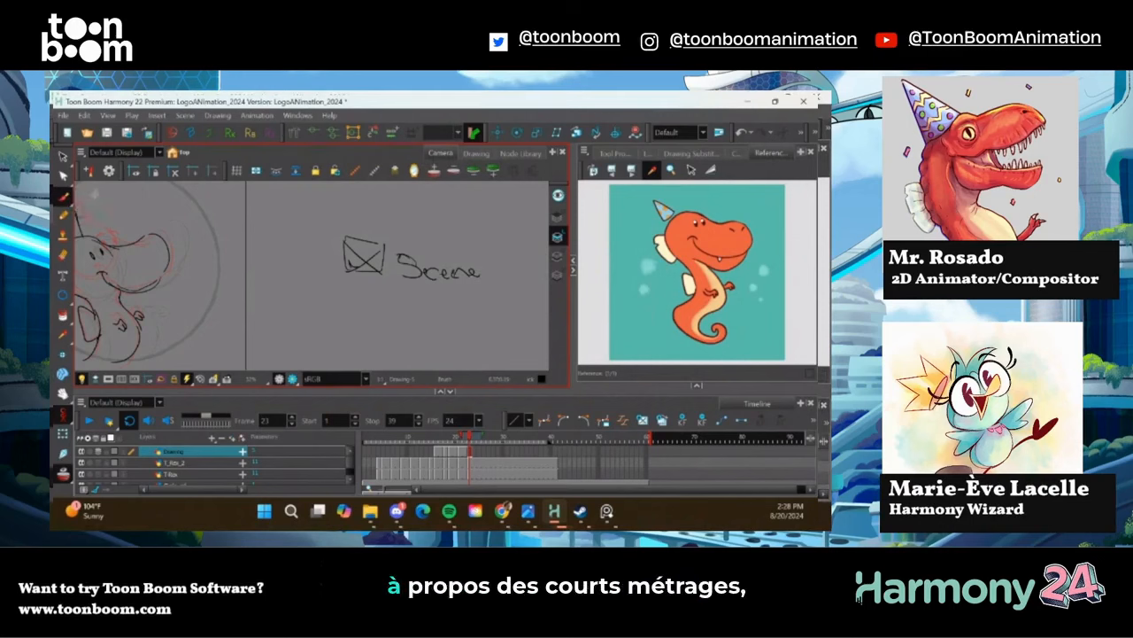
drag(339, 315, 261, 234)
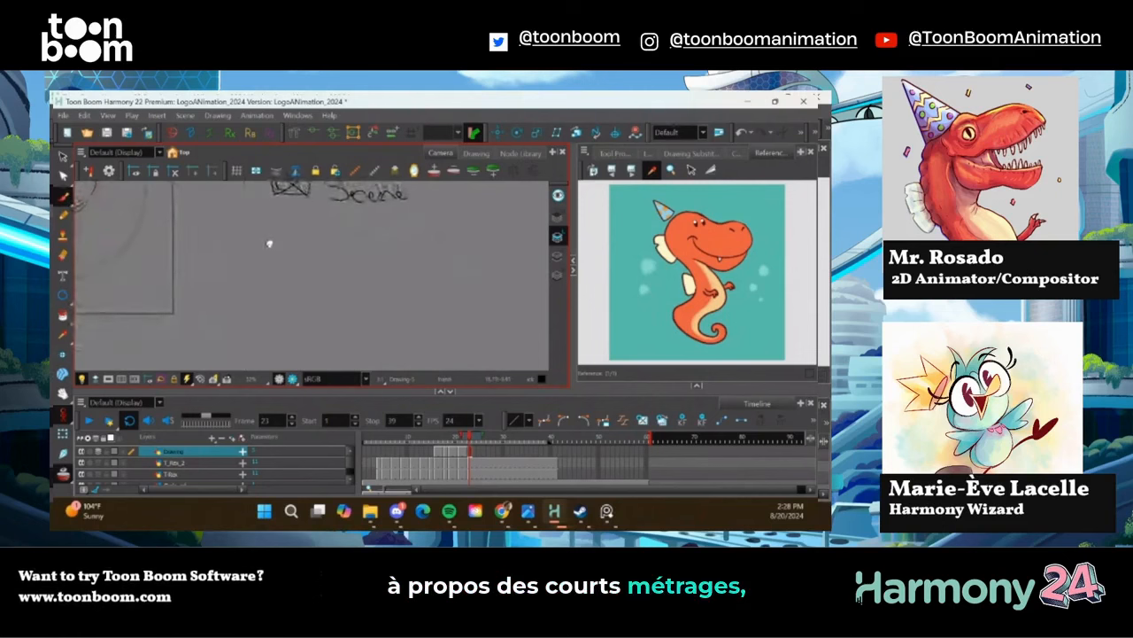
mouse_move(443, 333)
mouse_down()
mouse_move(289, 340)
mouse_move(264, 241)
mouse_move(312, 224)
mouse_move(438, 222)
mouse_up()
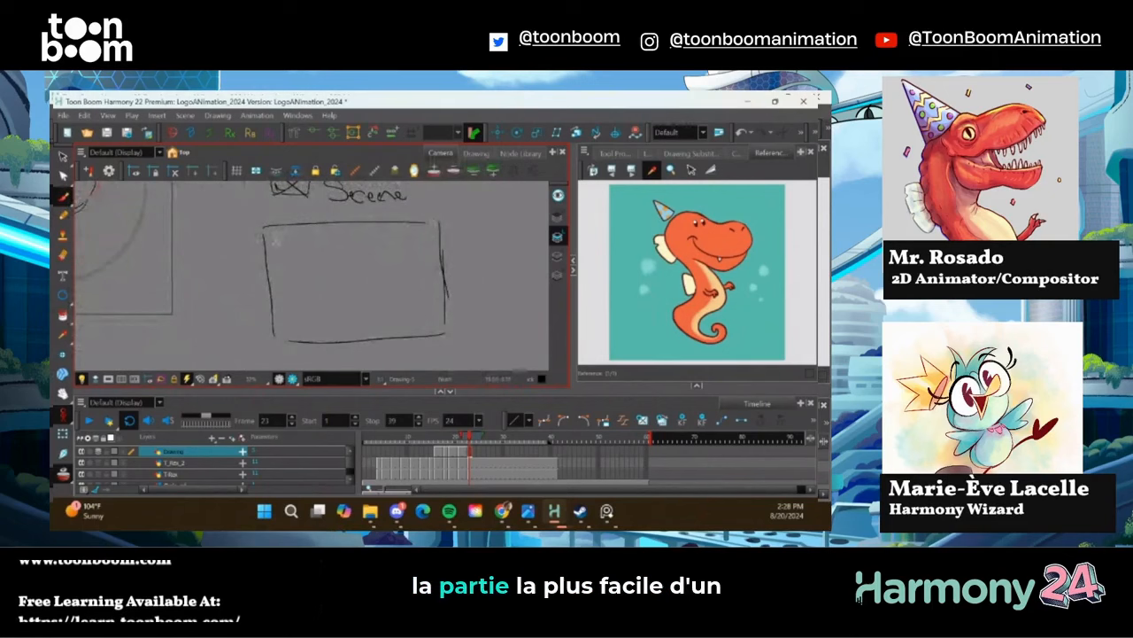
drag(268, 244, 282, 247)
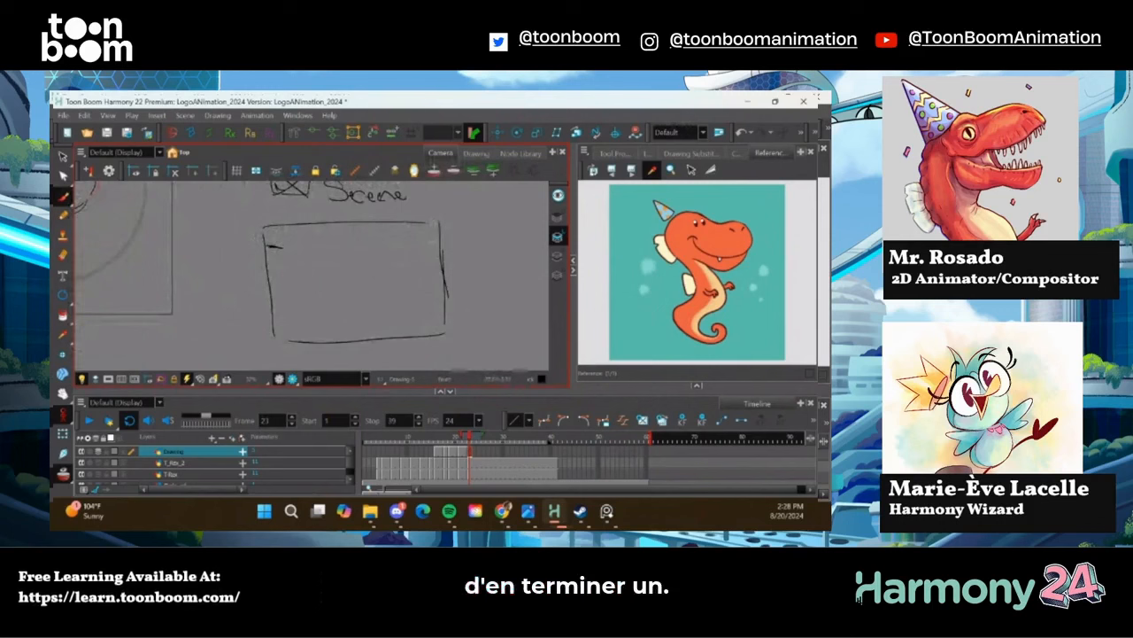
drag(424, 244, 437, 242)
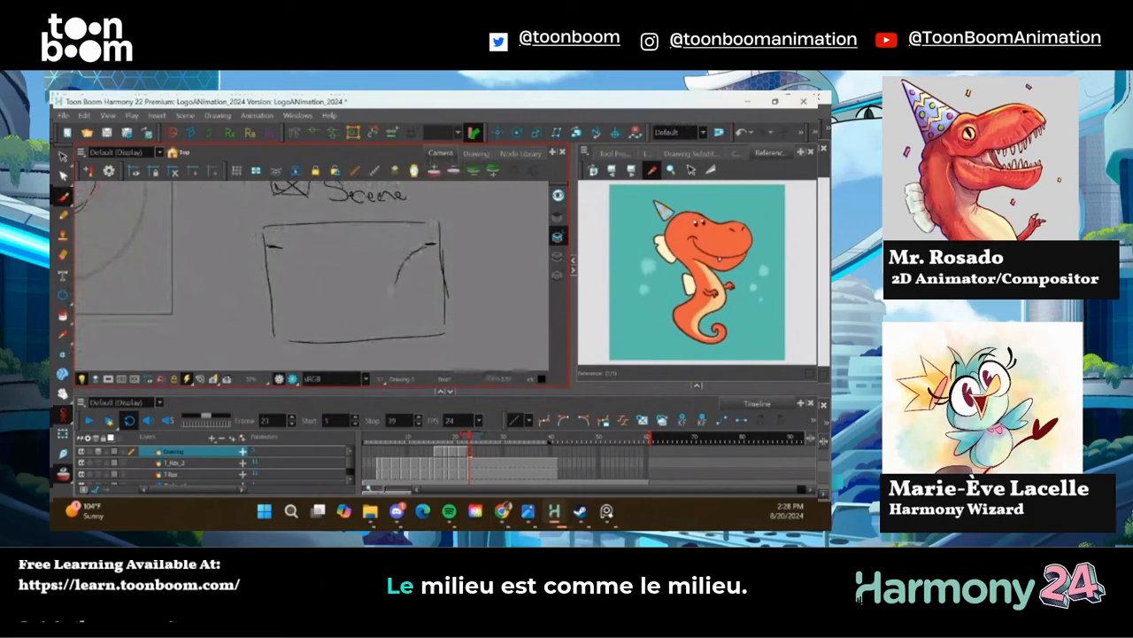
mouse_move(395, 288)
mouse_down()
mouse_move(369, 328)
mouse_move(336, 336)
mouse_move(307, 319)
mouse_move(292, 262)
mouse_up()
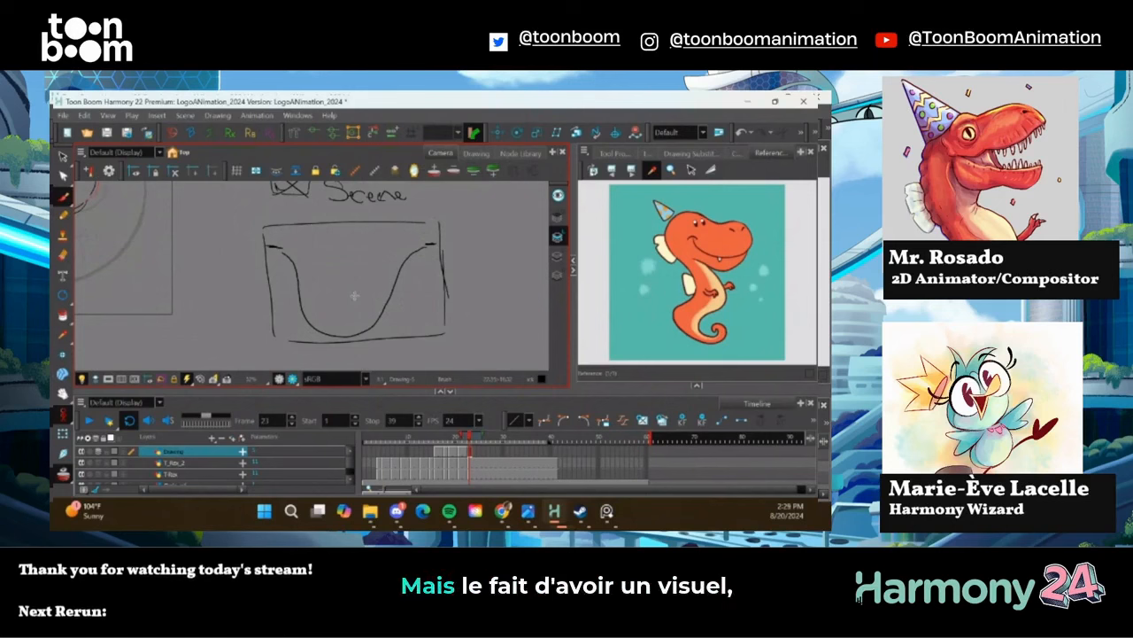
Delete the large rectangle and the U-shaped curve below the "Scene" note
mouse_move(259, 214)
mouse_down()
mouse_move(277, 281)
mouse_move(277, 216)
mouse_up()
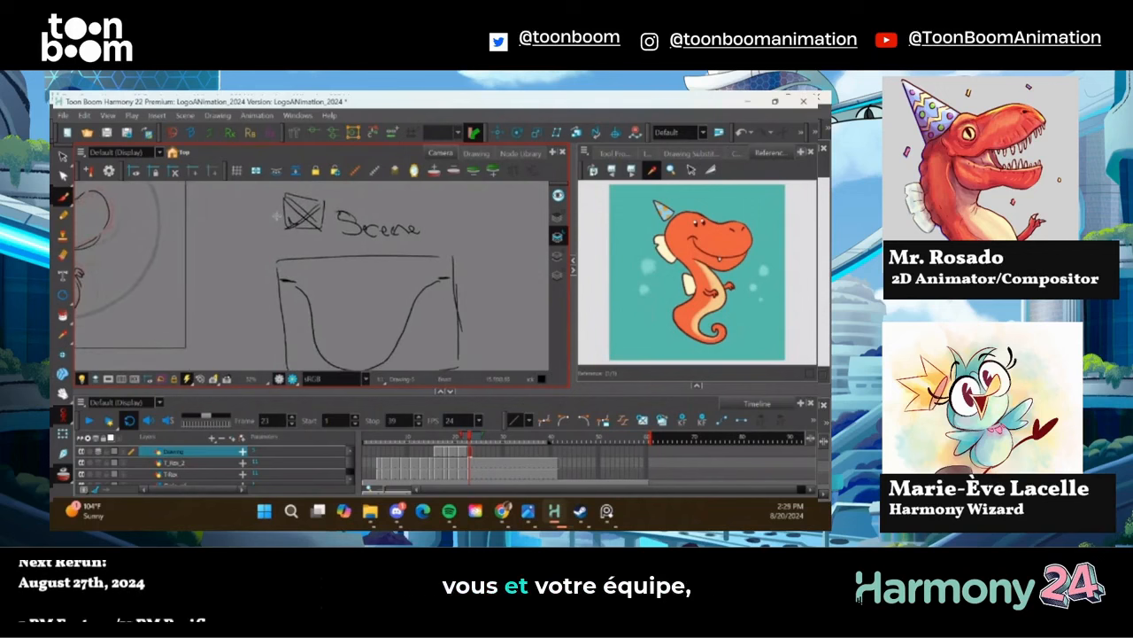
mouse_move(263, 315)
mouse_down()
mouse_move(192, 240)
mouse_move(192, 284)
mouse_move(392, 236)
mouse_move(201, 240)
mouse_up()
click(63, 156)
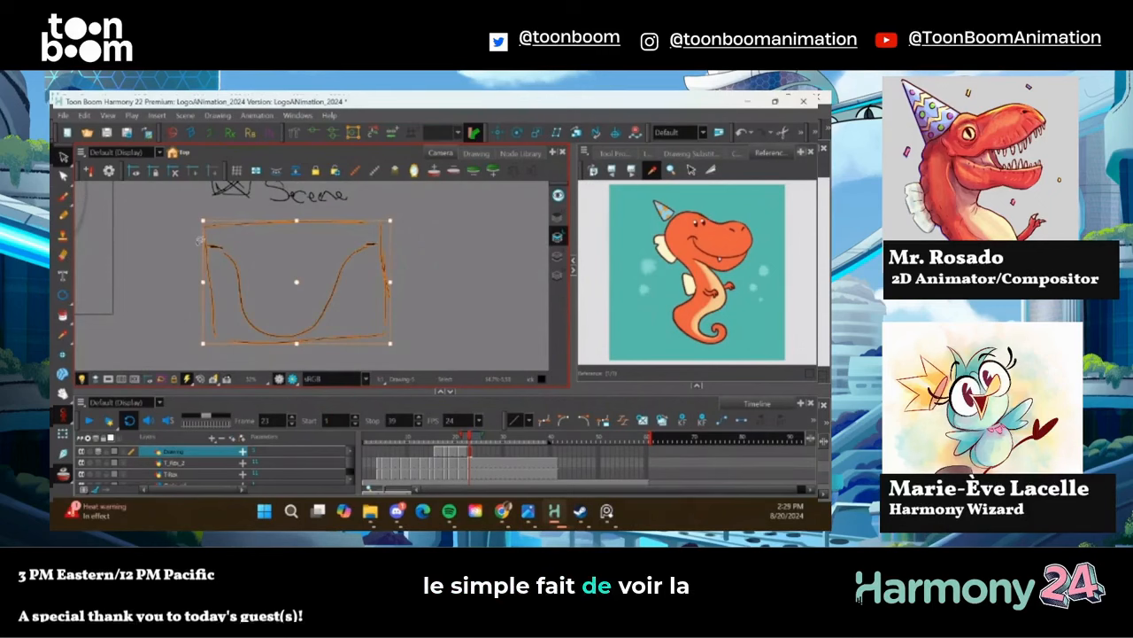
key(Delete)
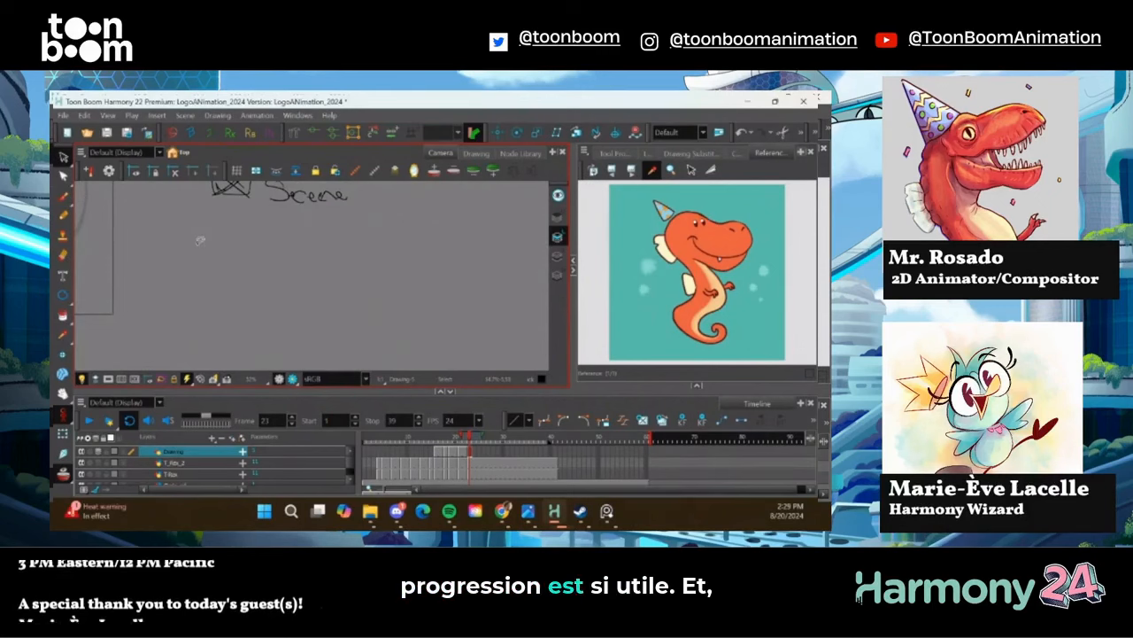
Return to the frame 23 dinosaur and adjust the front and underside strokes of its snout into a closed, rounded shape
drag(143, 243, 400, 333)
drag(149, 263, 238, 230)
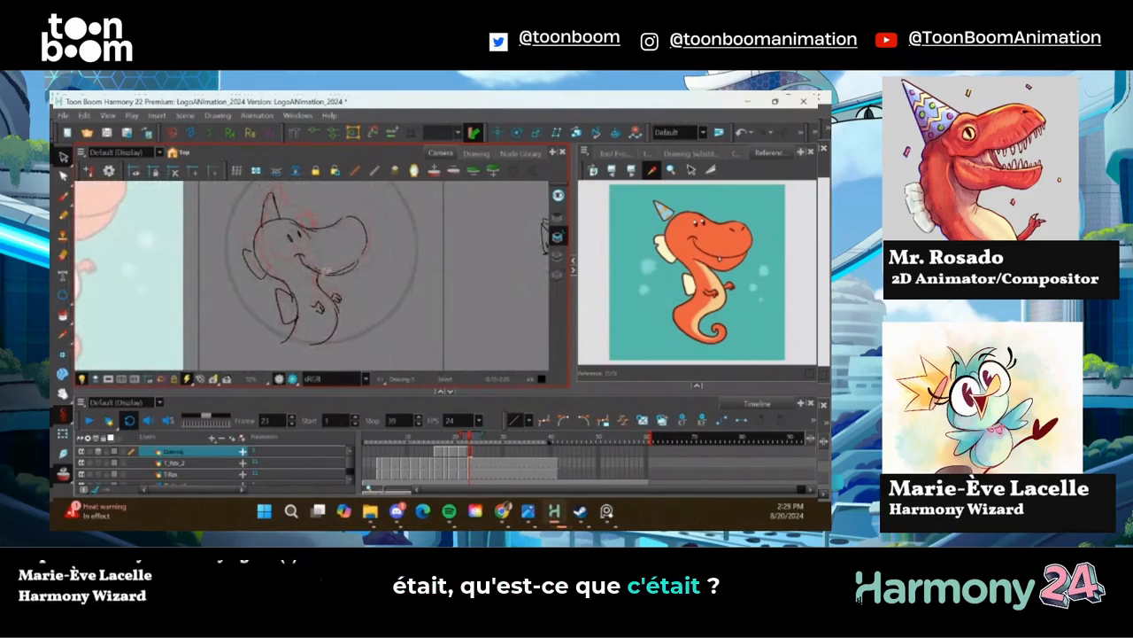
key(alt+b)
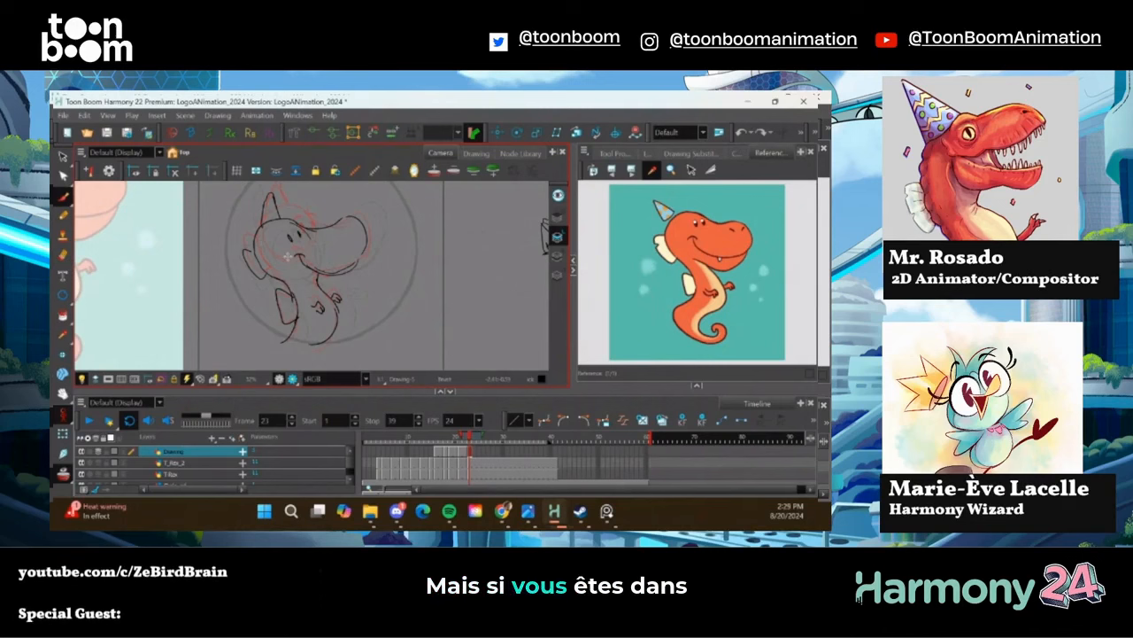
click(63, 196)
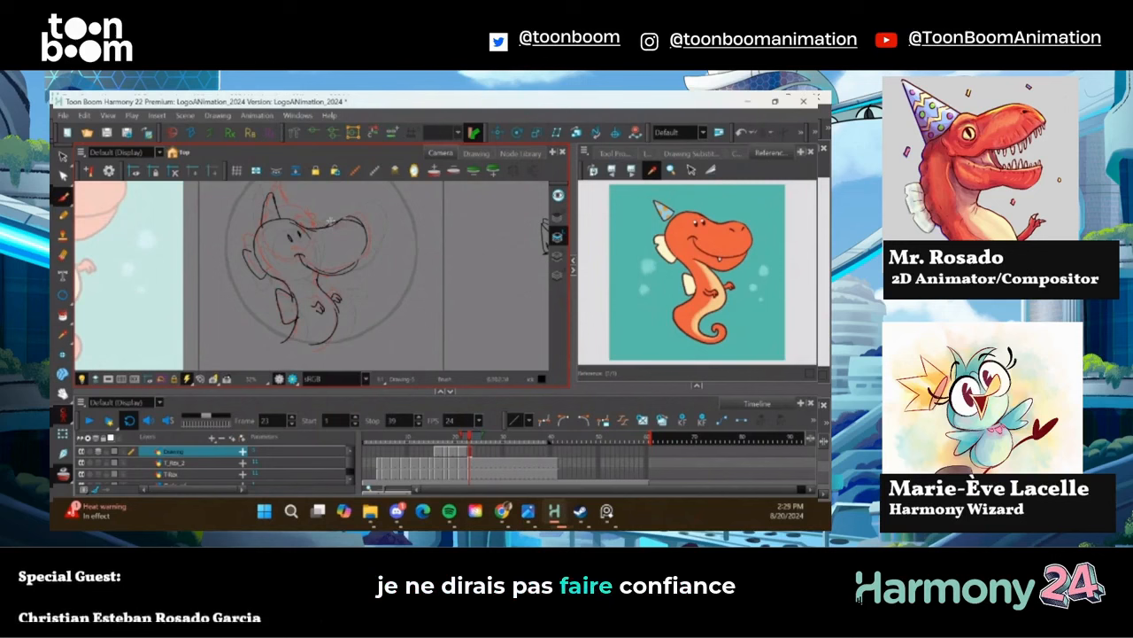
key(alt+s)
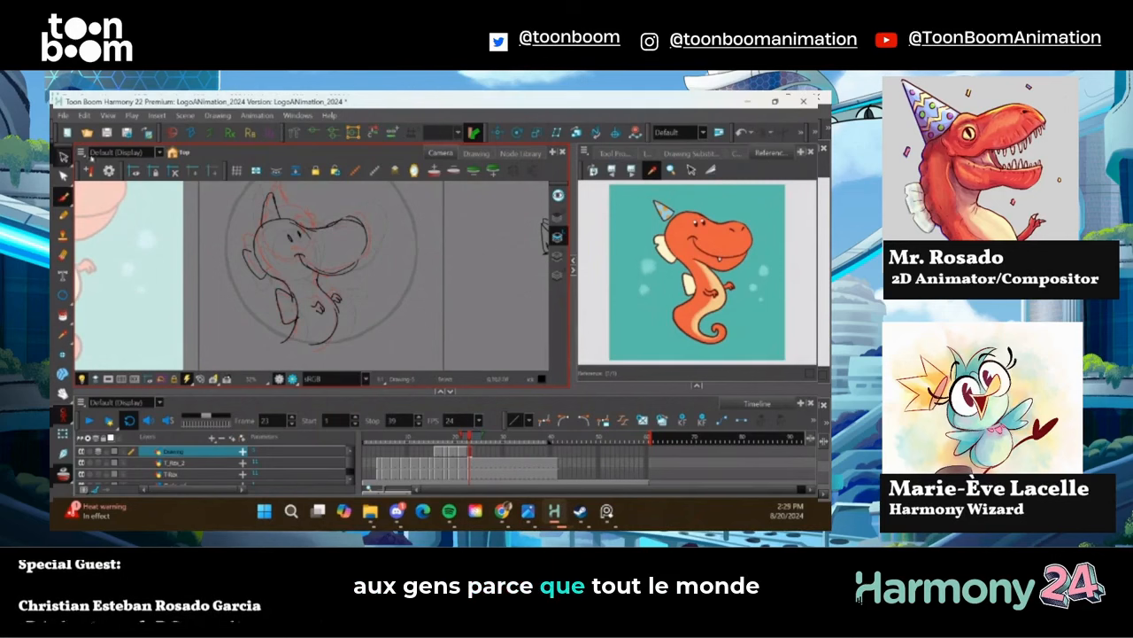
click(320, 267)
click(366, 246)
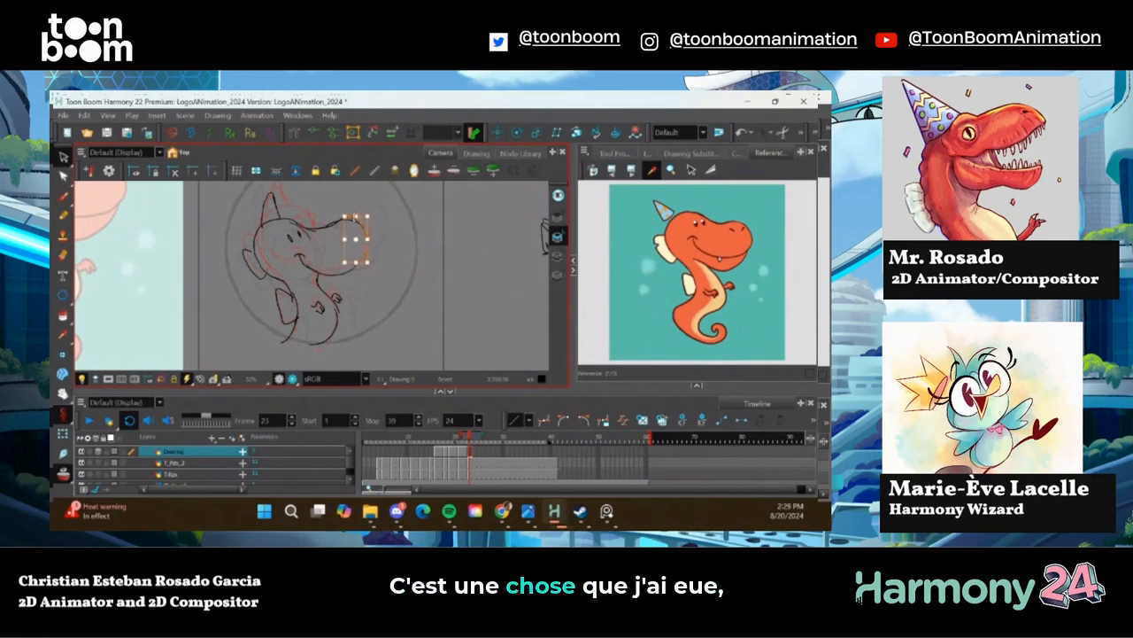
click(321, 253)
click(352, 268)
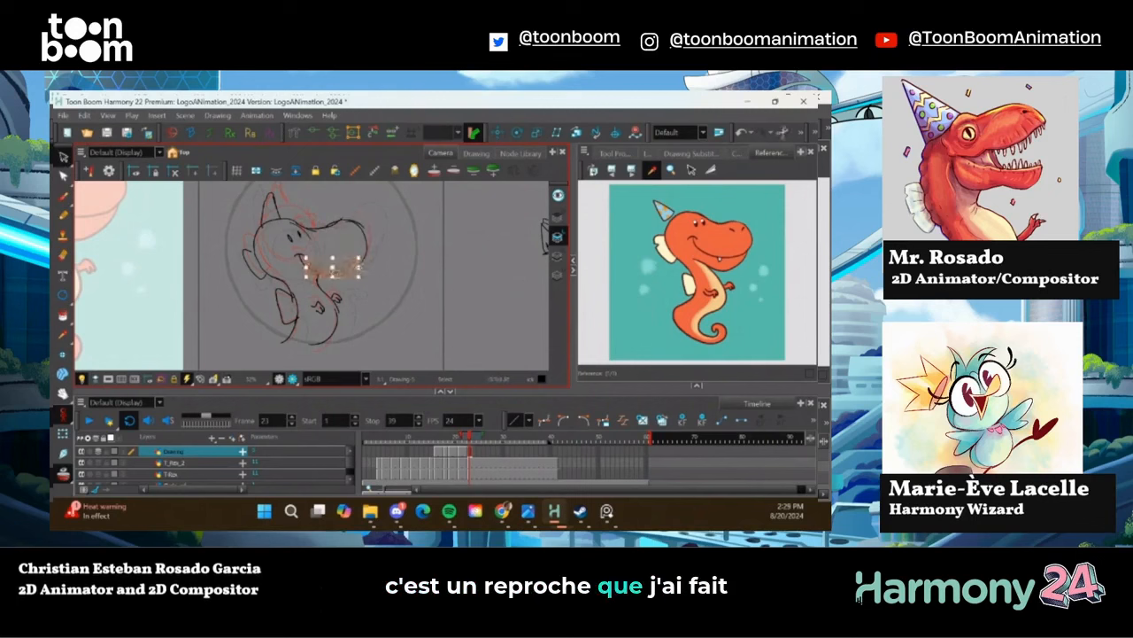
click(390, 255)
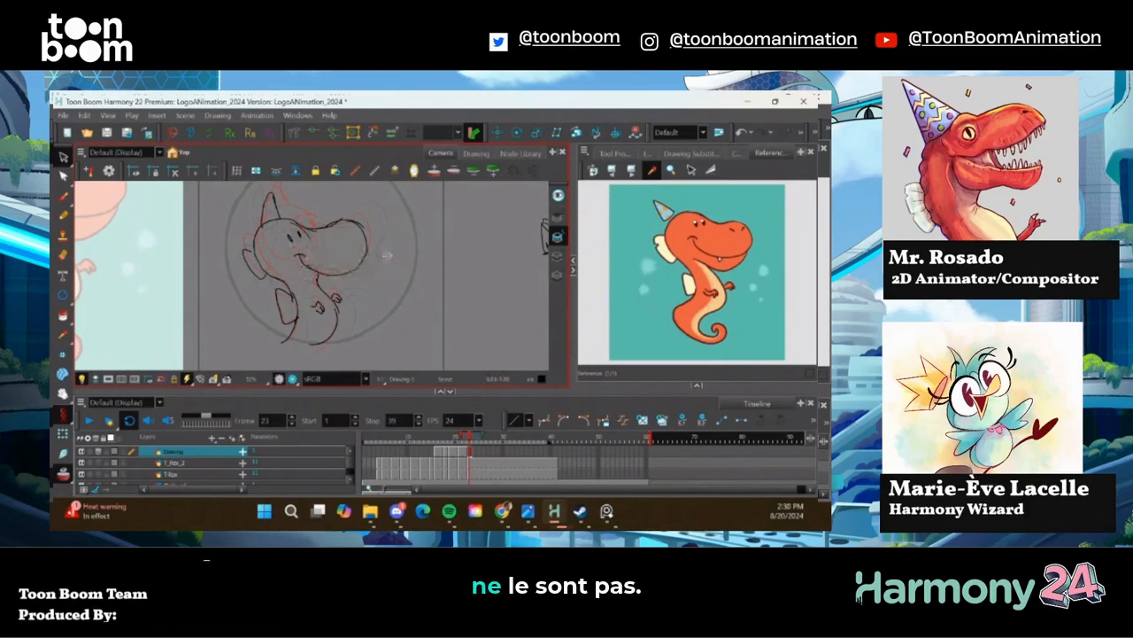
Flip back through the drawings from frame 23 to frame 18, and forward again to frame 21, to check the motion
key(comma)
key(comma)
key(comma)
key(comma)
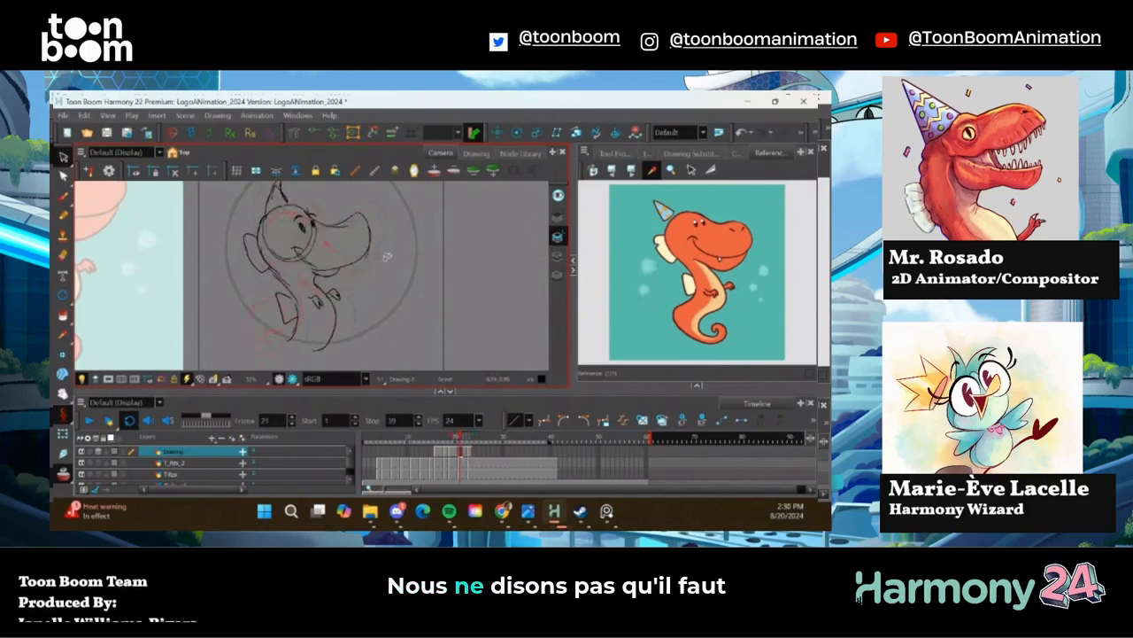
key(comma)
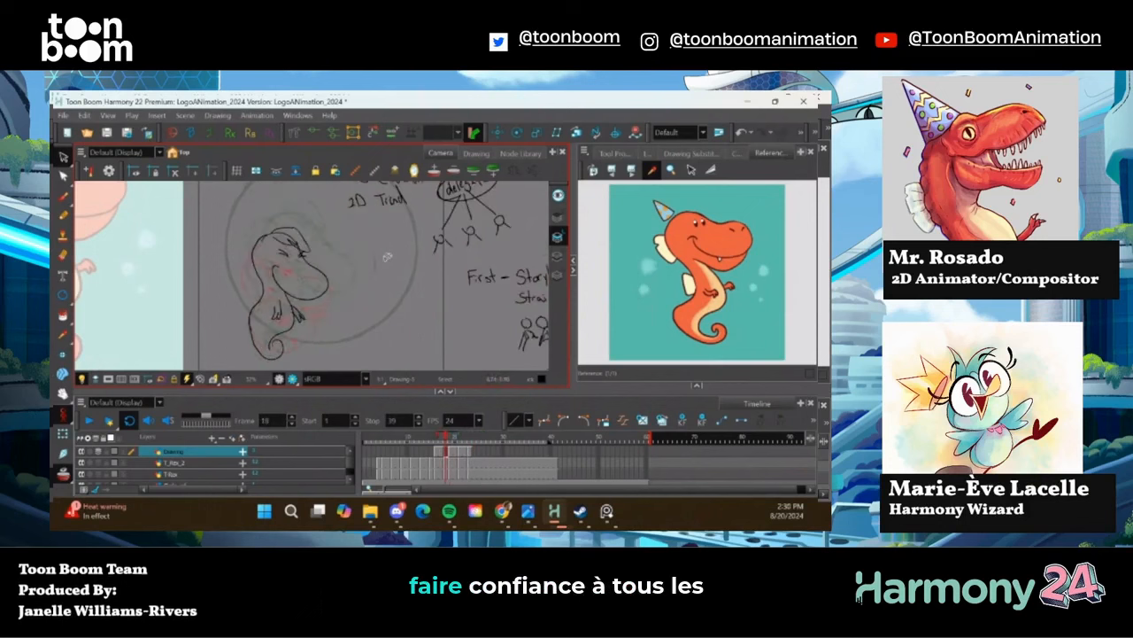
key(period)
key(period)
key(period)
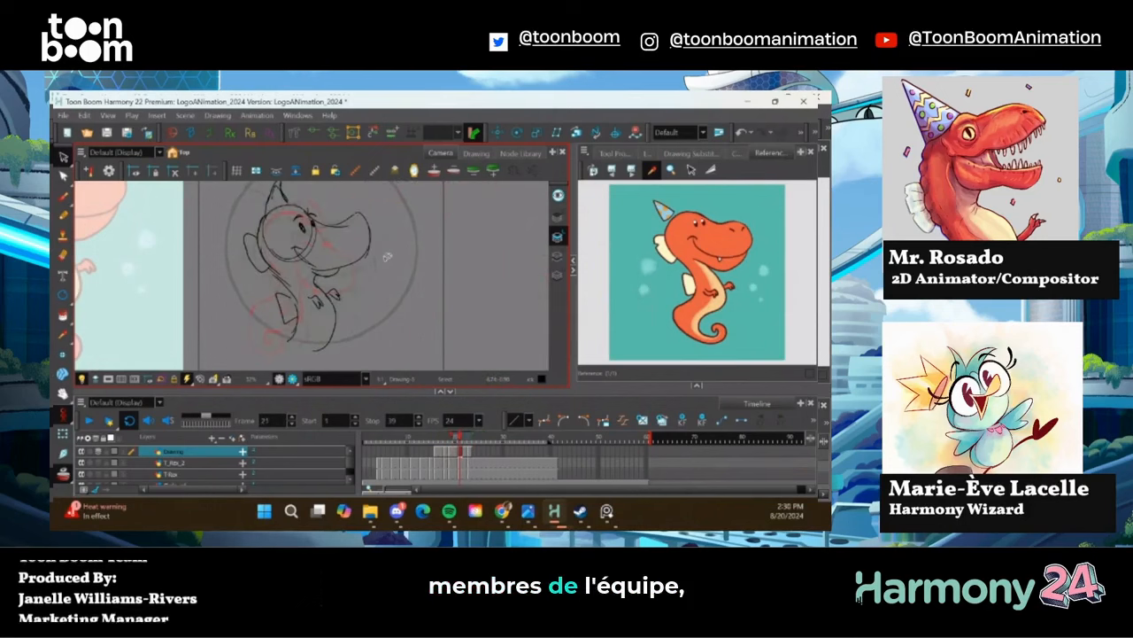
Select the arms and lower body strokes of the frame 21 dinosaur and shift them slightly toward its back
click(63, 157)
drag(273, 288, 338, 348)
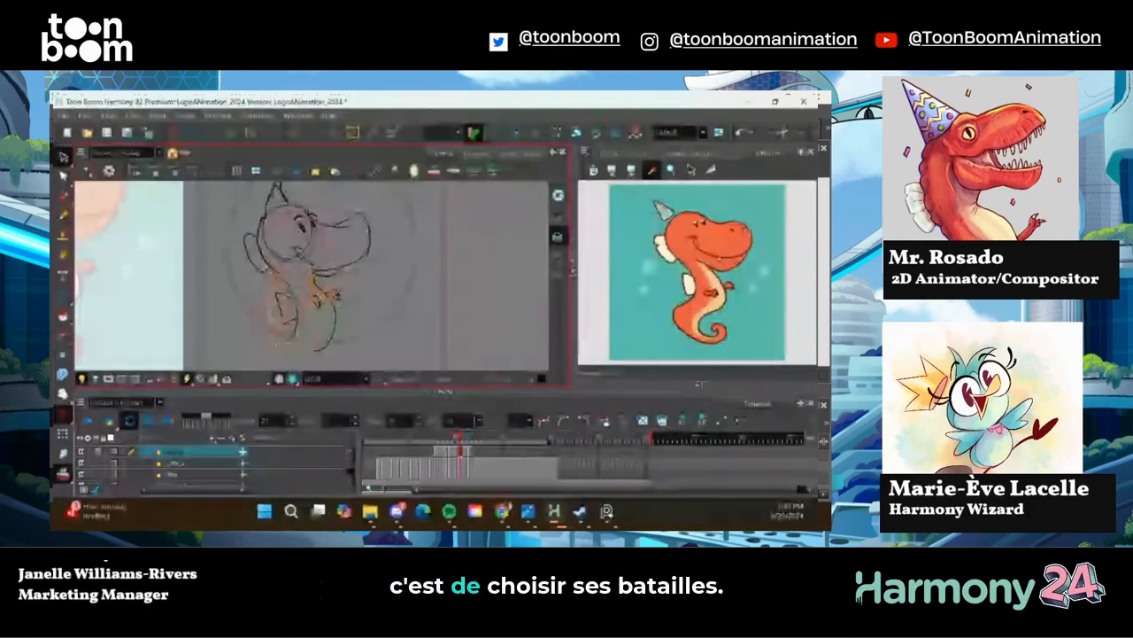
key(ctrl+z)
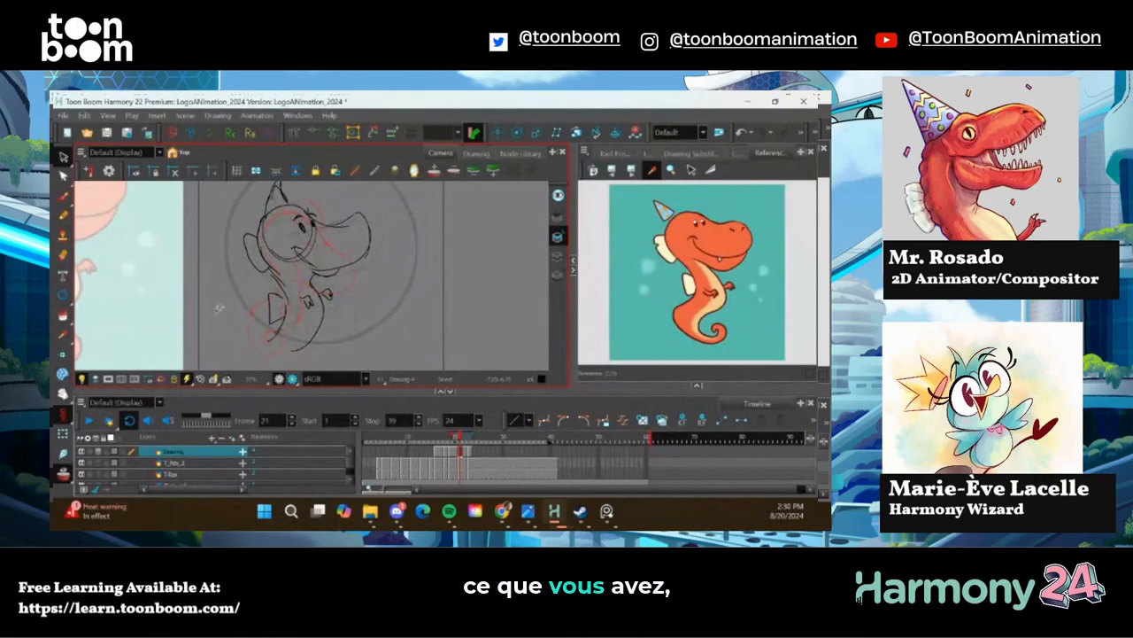
In the empty space beside the frame 21 logo, handwrite "Team" and sketch a flexed arm with a small arrow next to it
click(63, 197)
drag(441, 297, 269, 278)
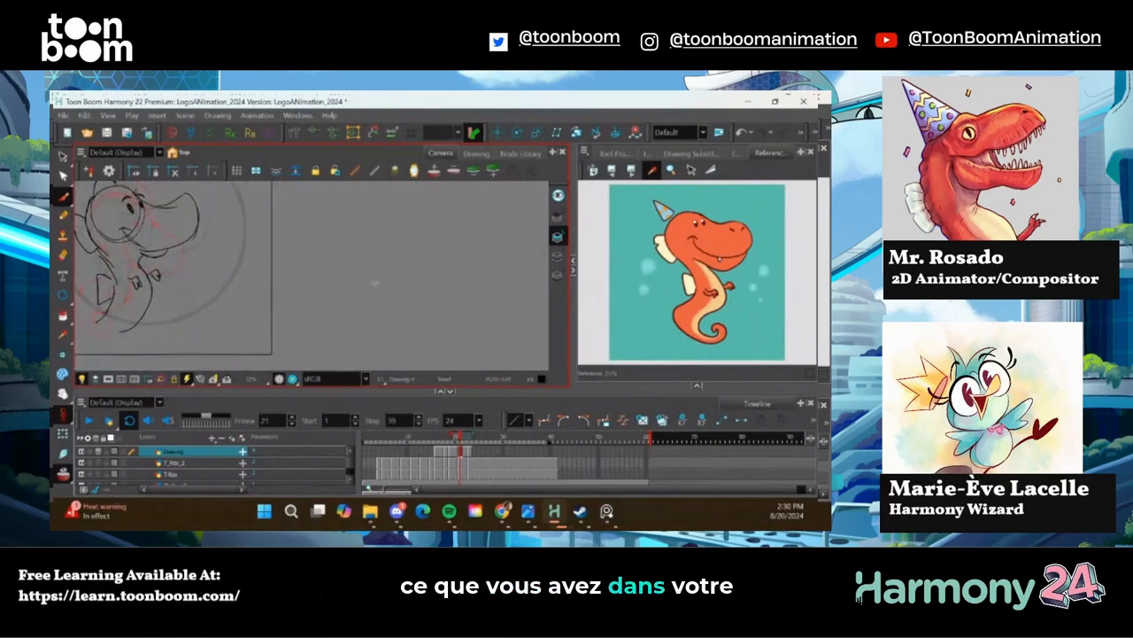
drag(360, 275, 384, 272)
drag(372, 274, 370, 291)
drag(379, 286, 388, 289)
drag(395, 283, 416, 288)
mouse_move(488, 284)
mouse_down()
mouse_move(451, 256)
mouse_move(470, 254)
mouse_move(467, 272)
mouse_up()
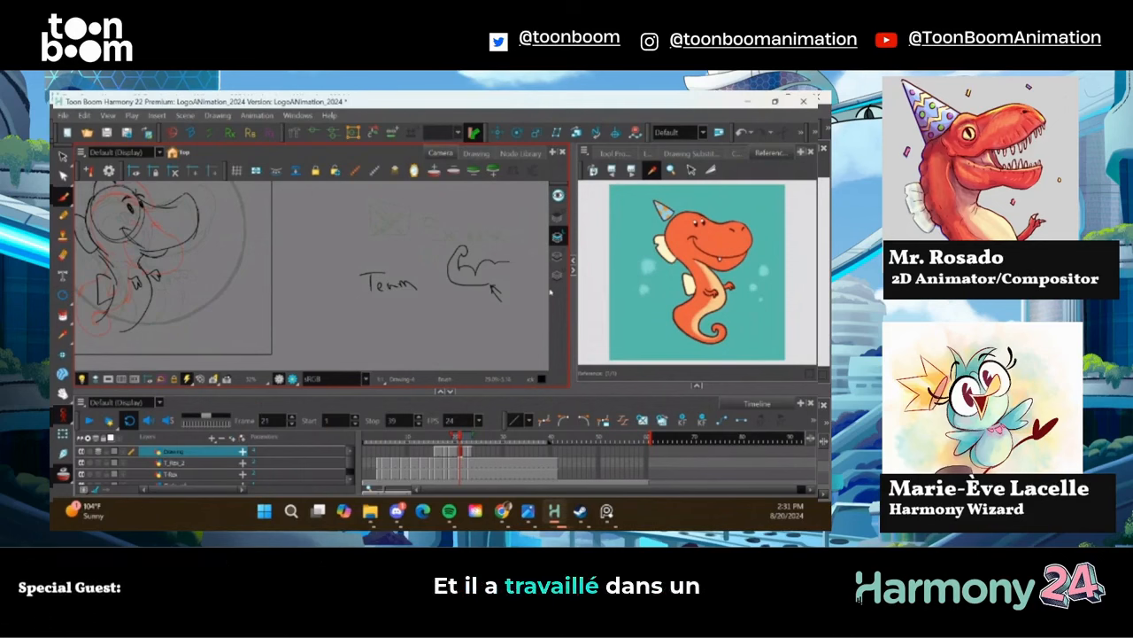
drag(493, 285, 522, 302)
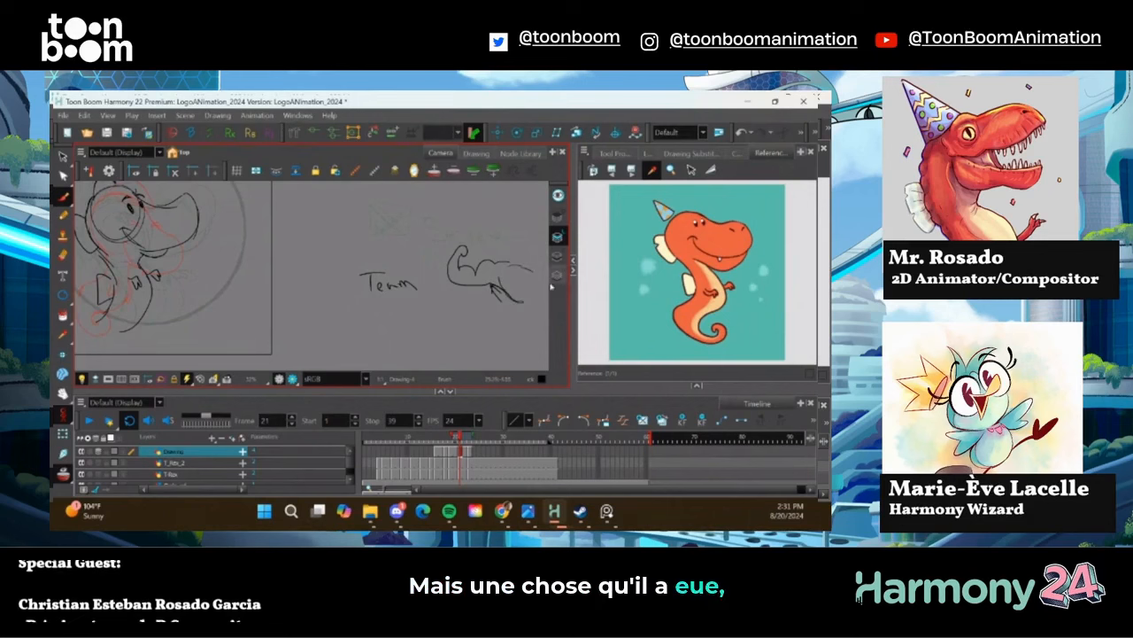
Draw a cube below "Team", and above the word sketch an oval face with a second cube beside it
mouse_move(421, 320)
mouse_down()
mouse_move(398, 347)
mouse_move(399, 320)
mouse_move(419, 322)
mouse_move(401, 311)
mouse_move(430, 307)
mouse_up()
drag(448, 313, 430, 306)
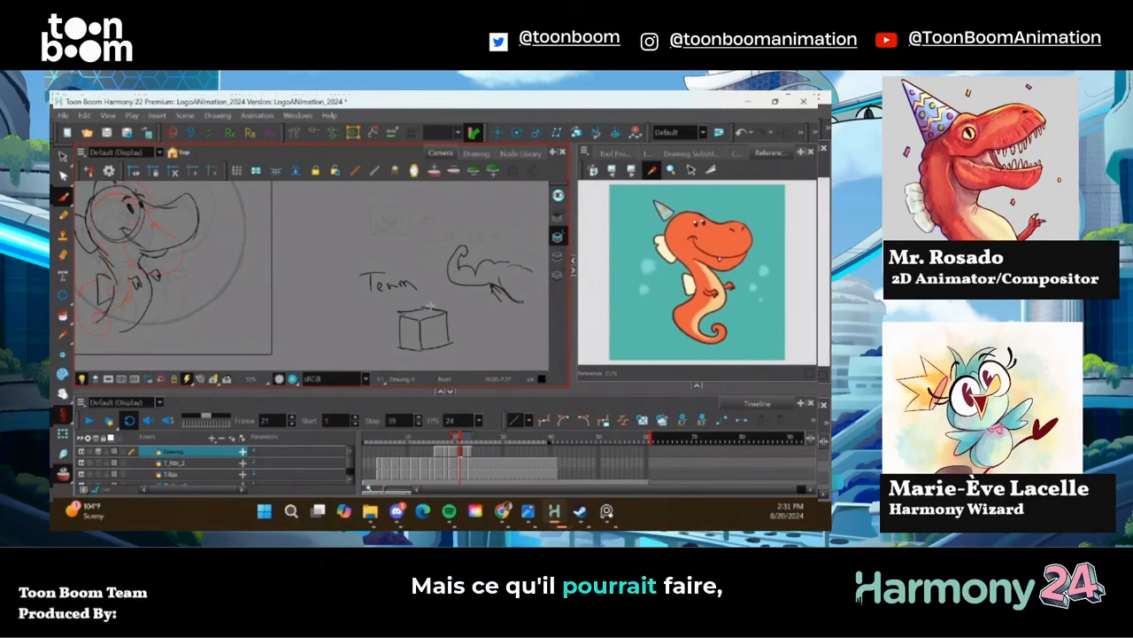
drag(384, 227, 370, 292)
mouse_move(409, 212)
mouse_down()
mouse_move(427, 232)
mouse_move(389, 241)
mouse_up()
mouse_move(413, 239)
mouse_down()
mouse_move(388, 196)
mouse_move(404, 258)
mouse_move(393, 264)
mouse_move(407, 240)
mouse_up()
drag(398, 227, 396, 242)
drag(485, 283, 454, 257)
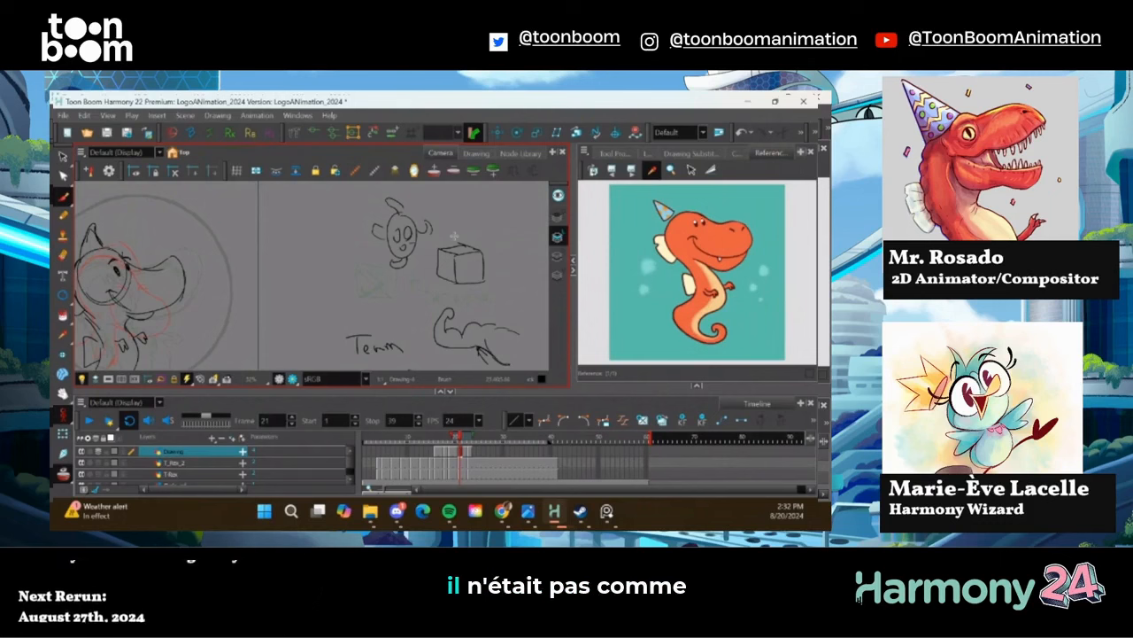
On frame 23, brush a handwritten list beside the logo frame reading "- Best" and "- Good Grade"
drag(161, 269, 281, 235)
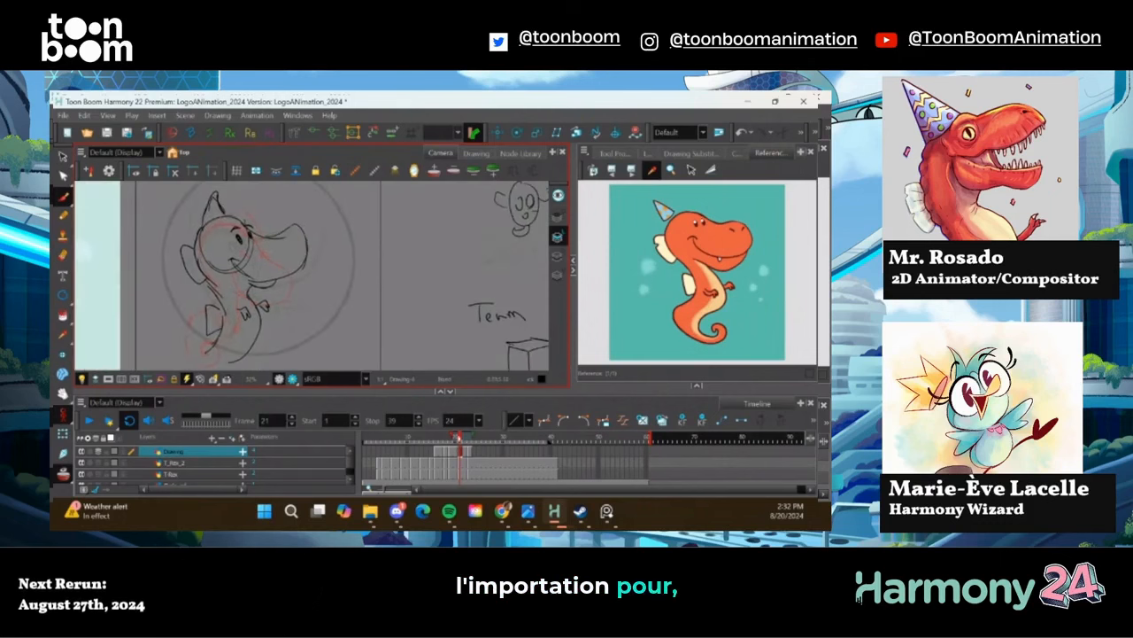
click(470, 452)
click(470, 451)
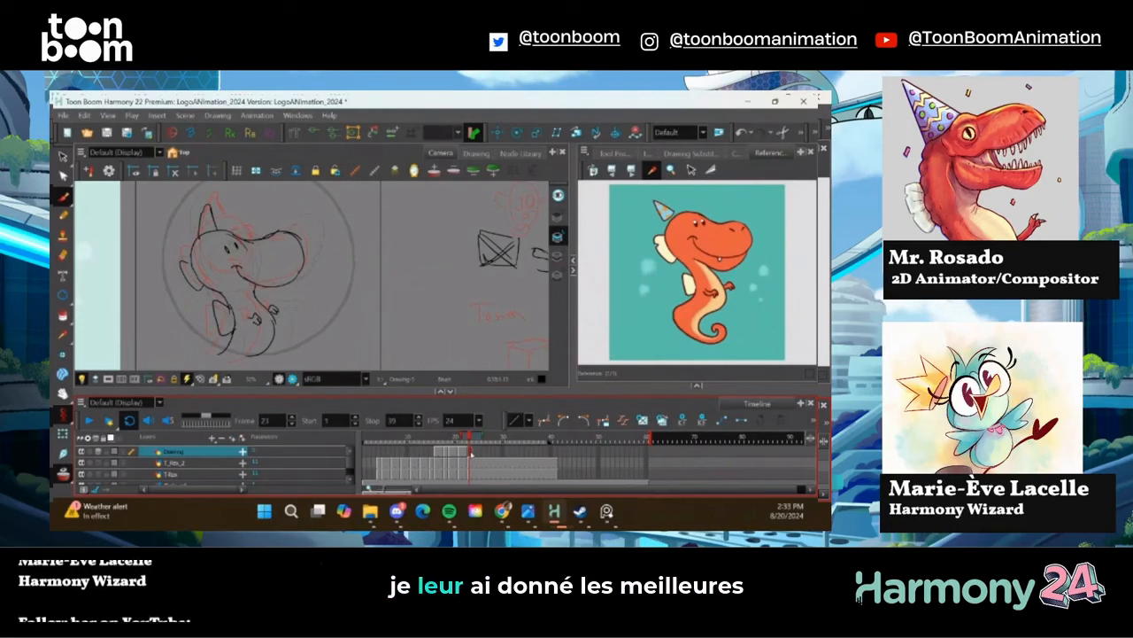
click(63, 196)
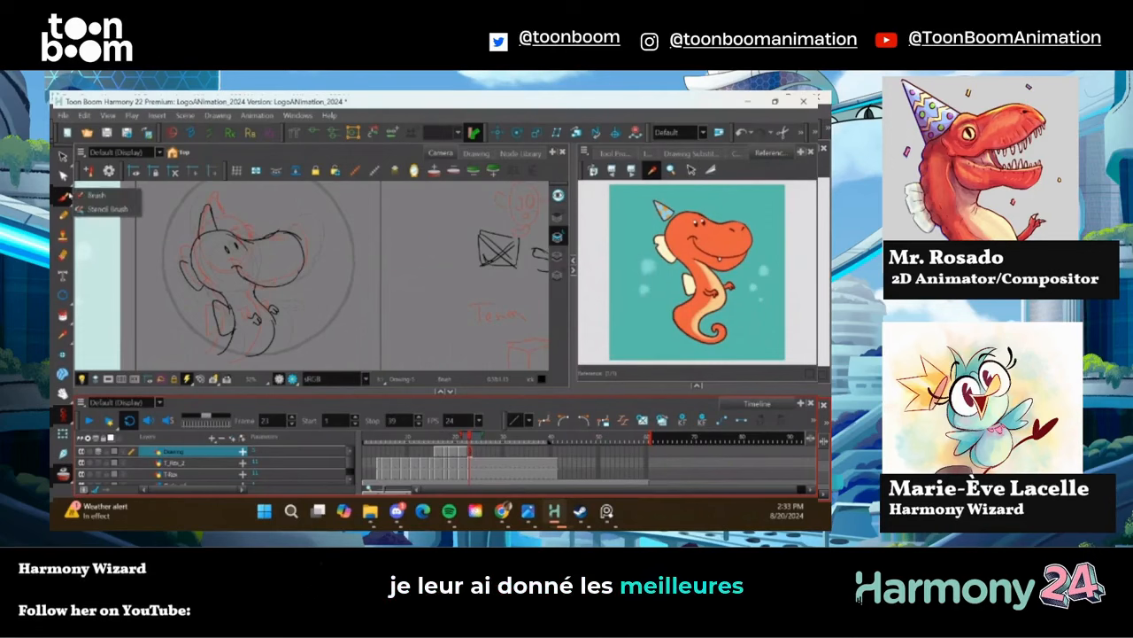
click(393, 204)
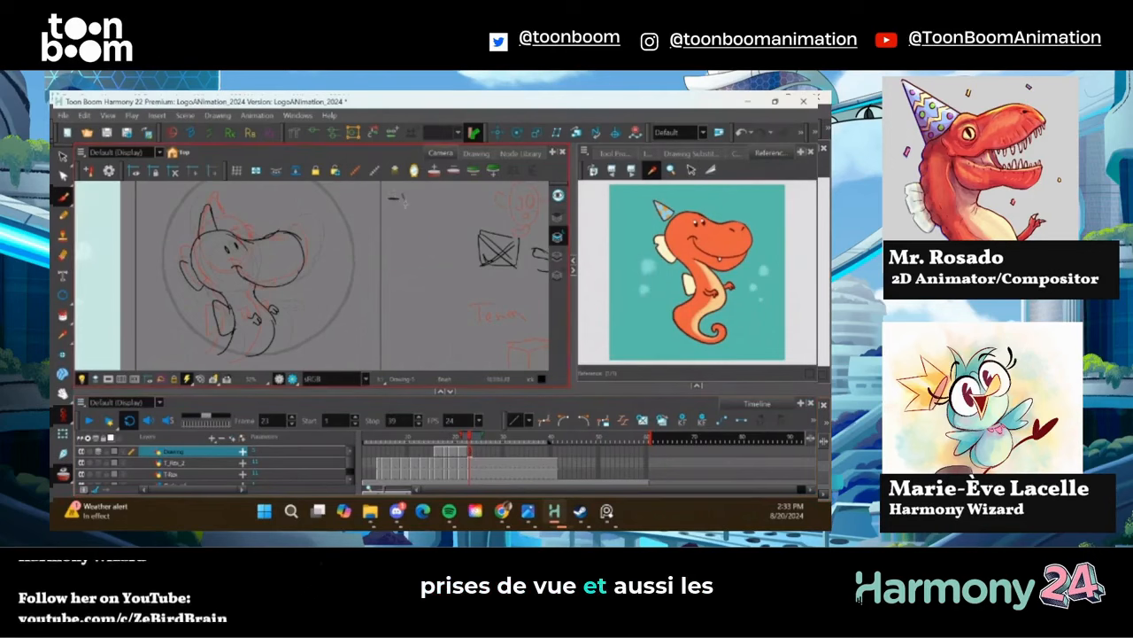
drag(404, 197, 421, 206)
drag(428, 194, 429, 205)
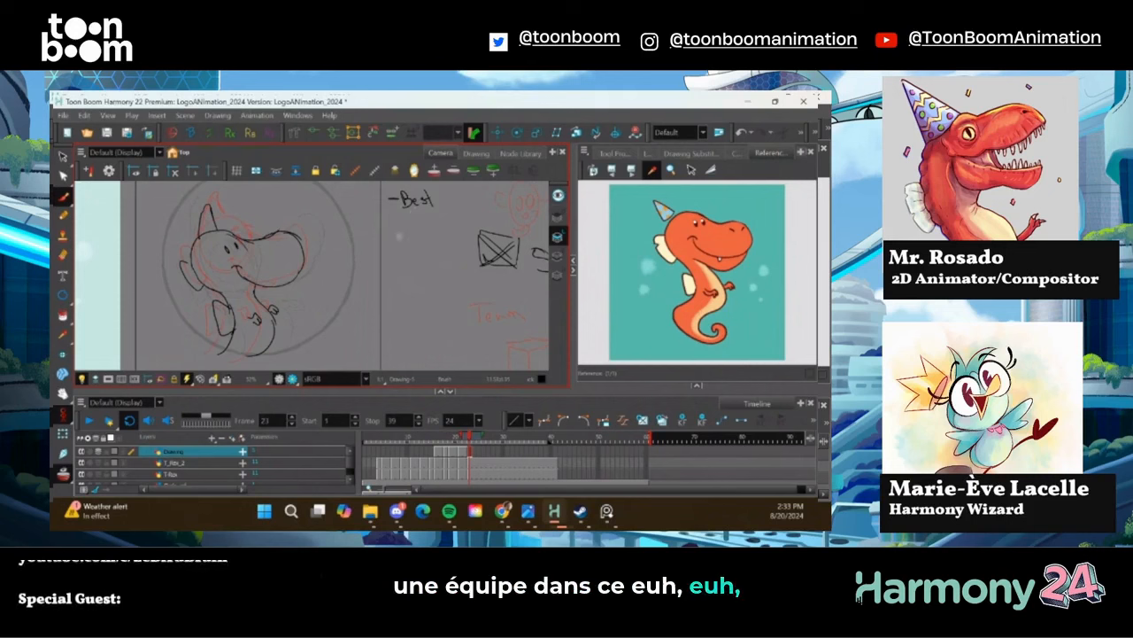
drag(393, 234, 401, 235)
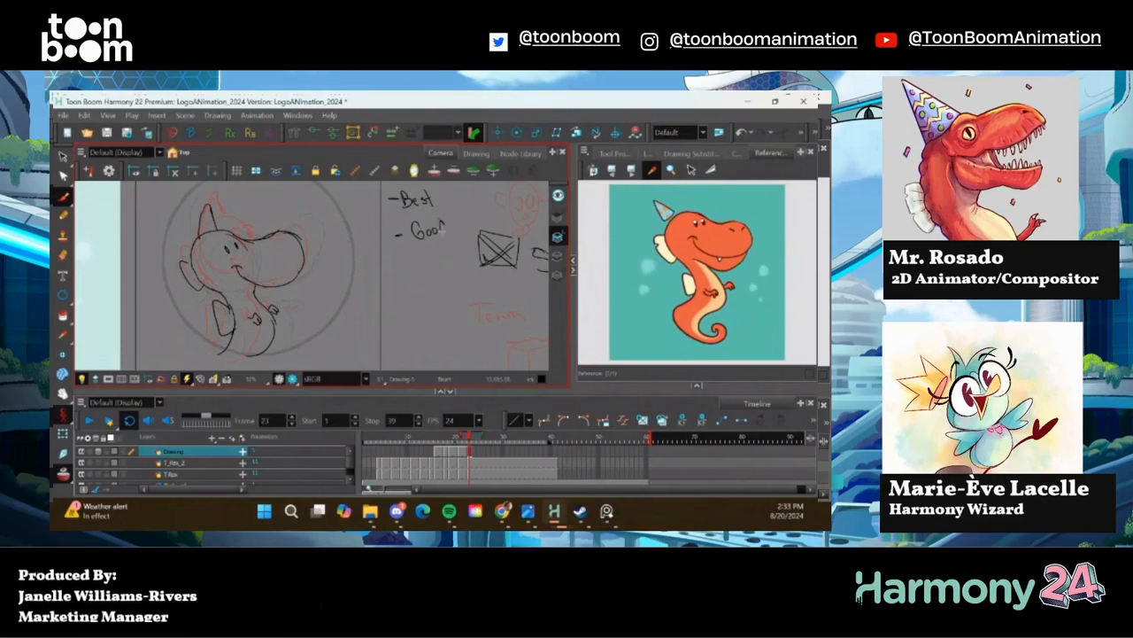
mouse_move(442, 229)
mouse_down()
mouse_move(429, 266)
mouse_move(455, 242)
mouse_up()
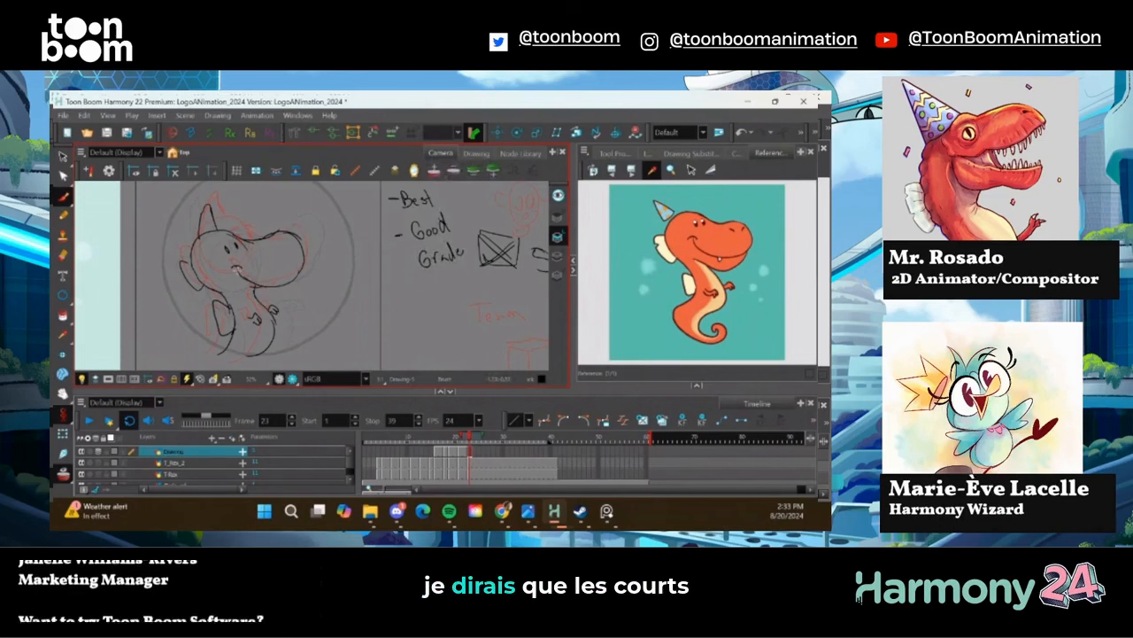
Step back through the timeline from frame 24 to the opening frames to examine the logo animation
click(475, 455)
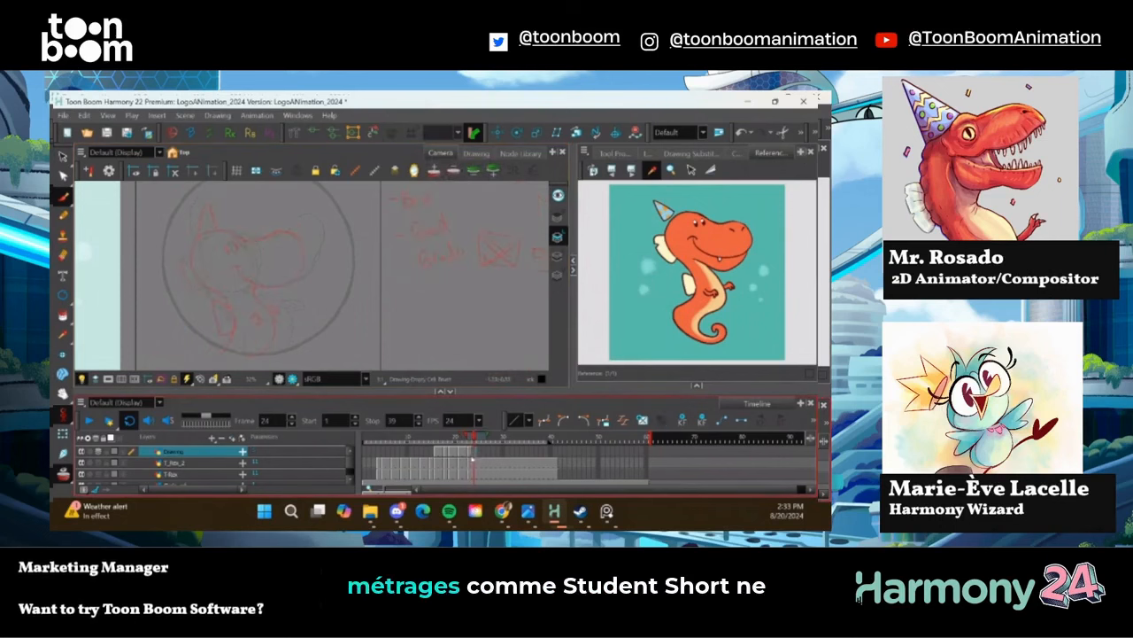
key(comma)
key(comma)
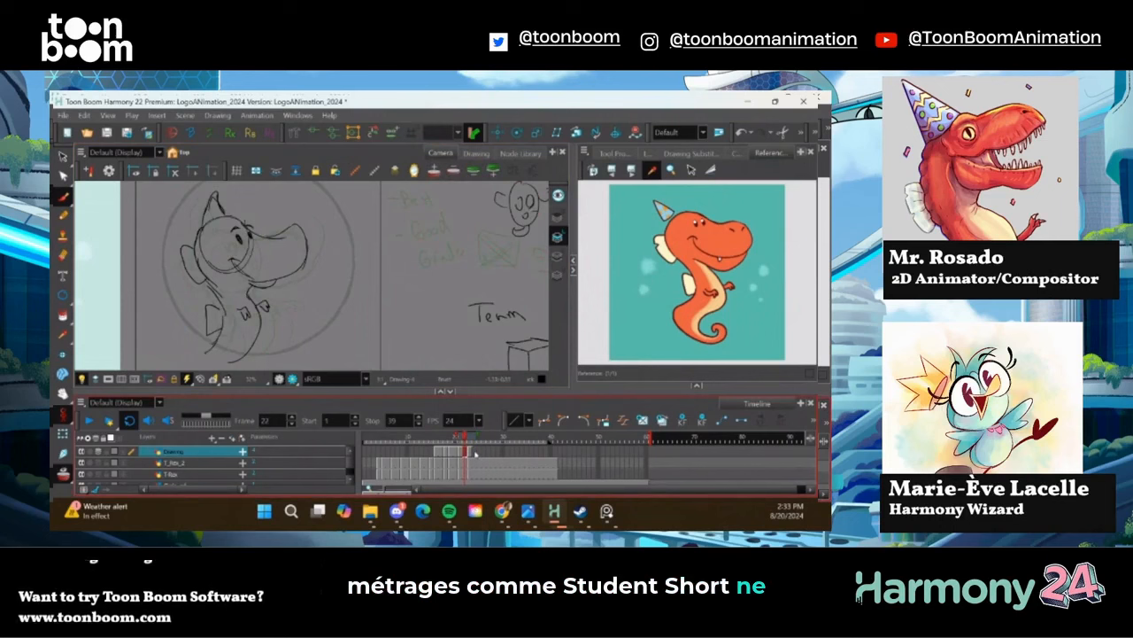
key(comma)
key(comma)
key(comma)
key(comma)
key(comma)
key(comma)
key(comma)
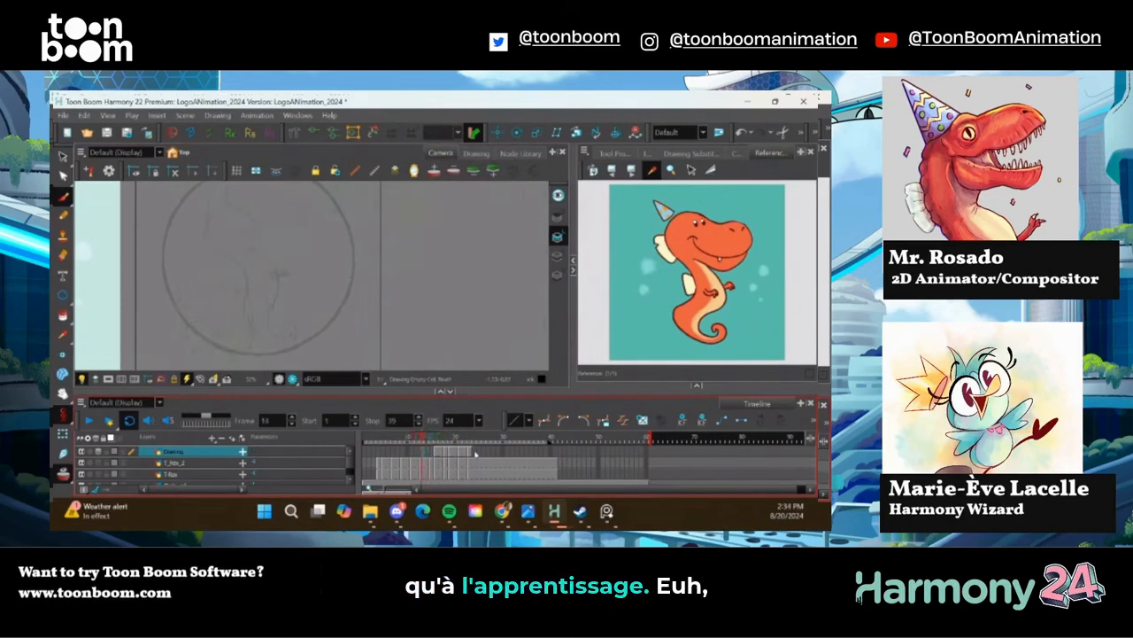
key(comma)
key(comma)
key(period)
key(period)
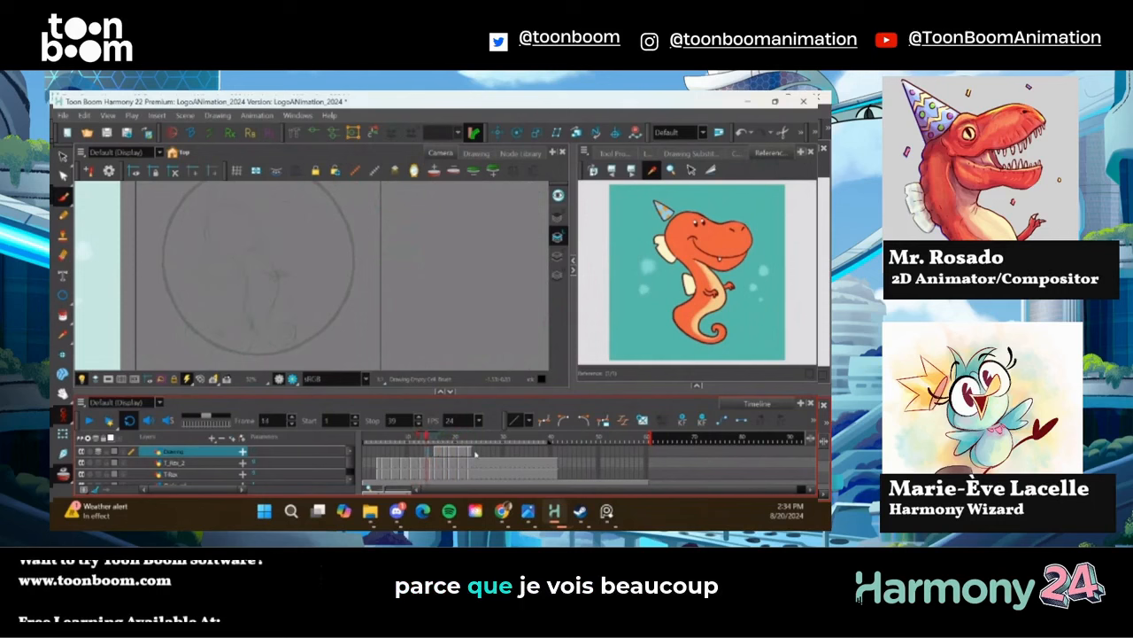
key(comma)
key(comma)
key(comma)
key(comma)
key(comma)
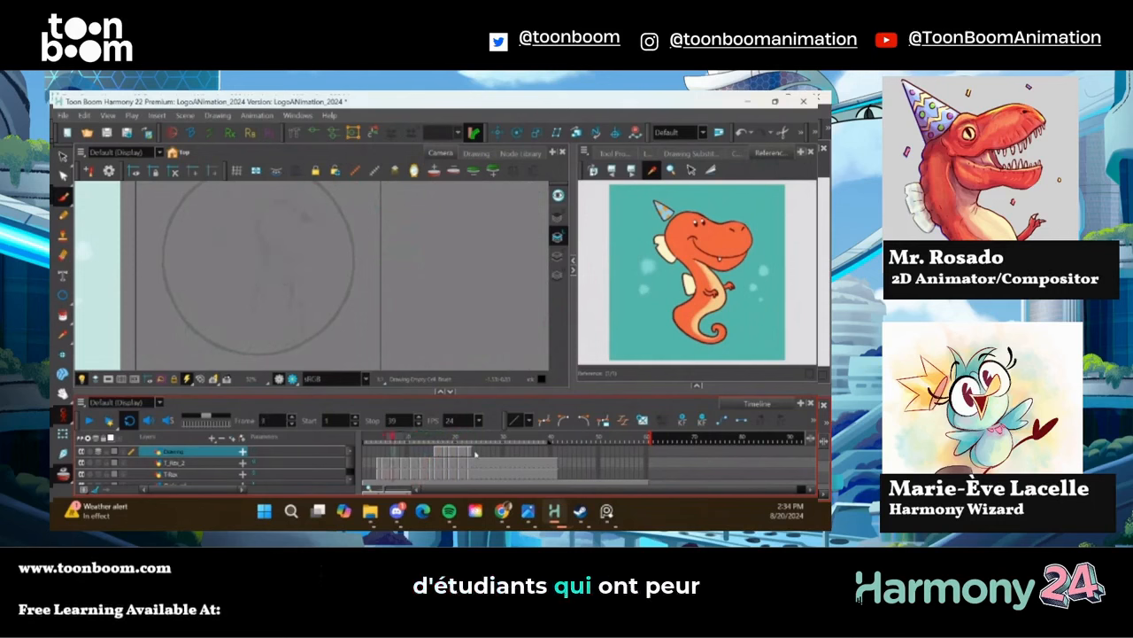
key(comma)
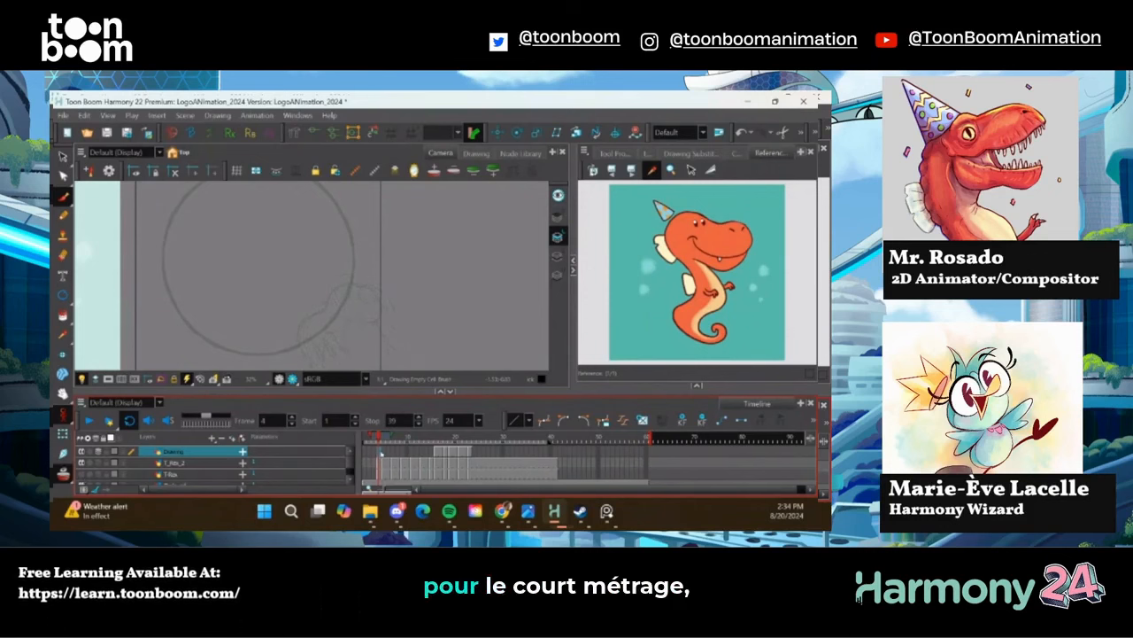
On frame 4, brush the dinosaur's rounded head, snout and mouth near the lower edge of the guide circle
click(63, 197)
click(81, 199)
mouse_move(302, 307)
mouse_down()
mouse_move(336, 280)
mouse_move(371, 257)
mouse_move(394, 291)
mouse_move(397, 342)
mouse_move(370, 337)
mouse_move(360, 303)
mouse_up()
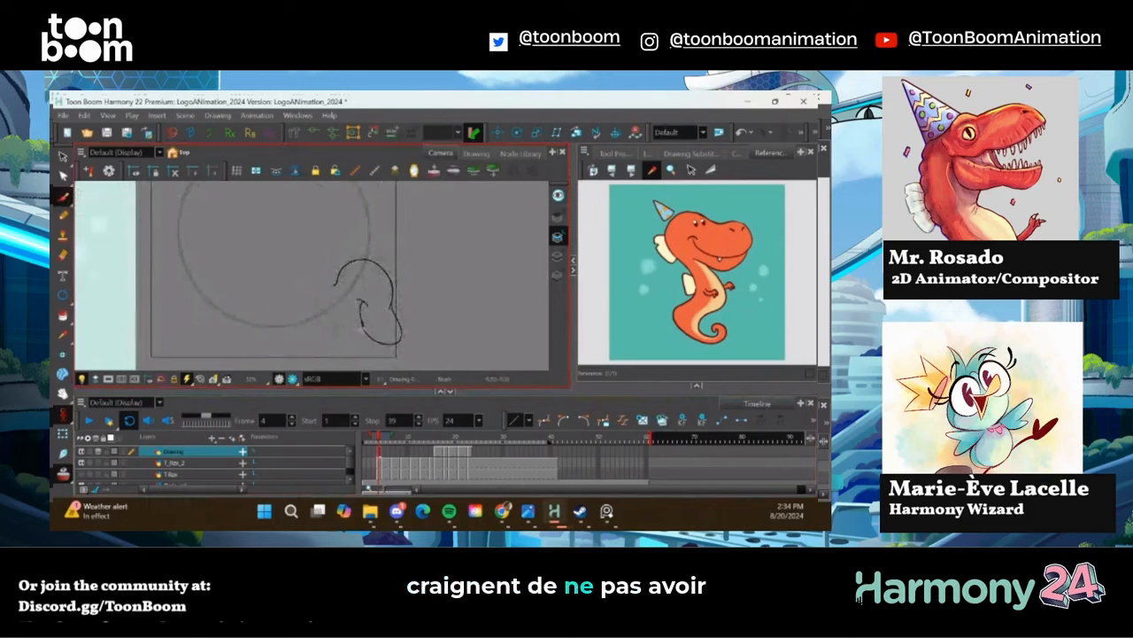
mouse_move(354, 319)
mouse_down()
mouse_move(345, 307)
mouse_move(330, 342)
mouse_up()
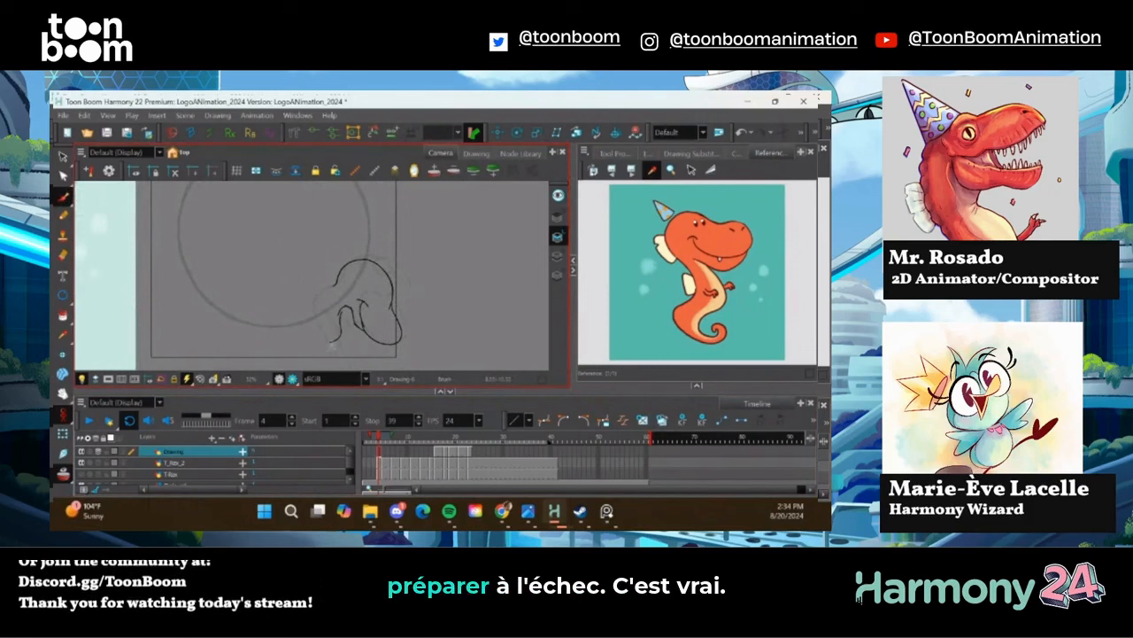
key(ctrl+z)
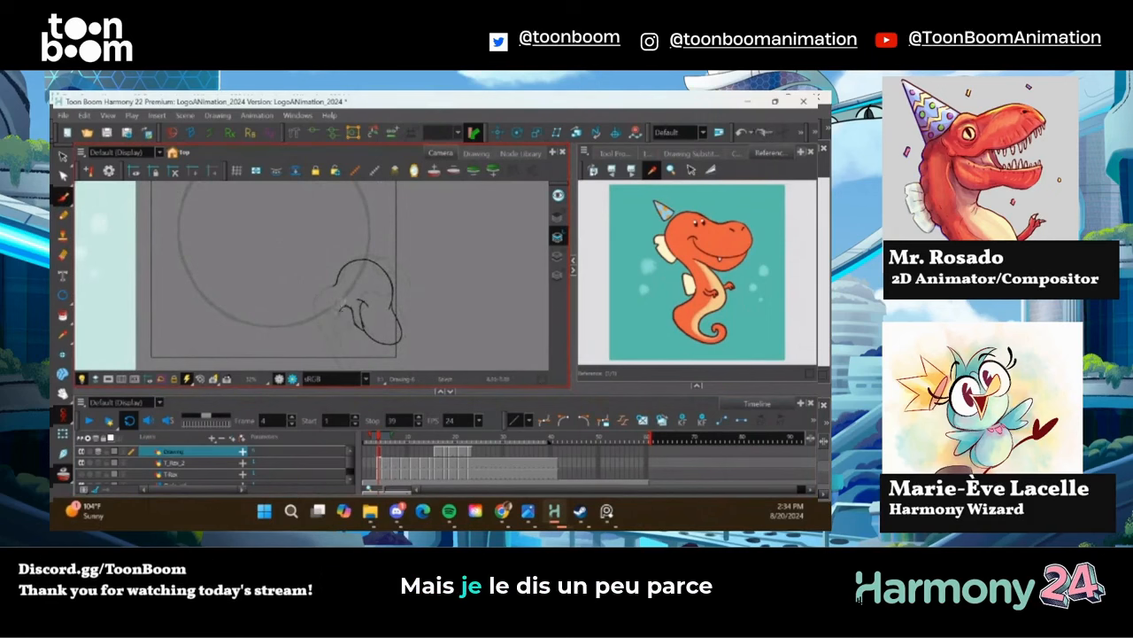
Add the curved back, eyes, party hat, small arms and curled tail to the frame 4 dinosaur
mouse_move(353, 309)
mouse_down()
mouse_move(319, 324)
mouse_move(317, 302)
mouse_move(339, 283)
mouse_up()
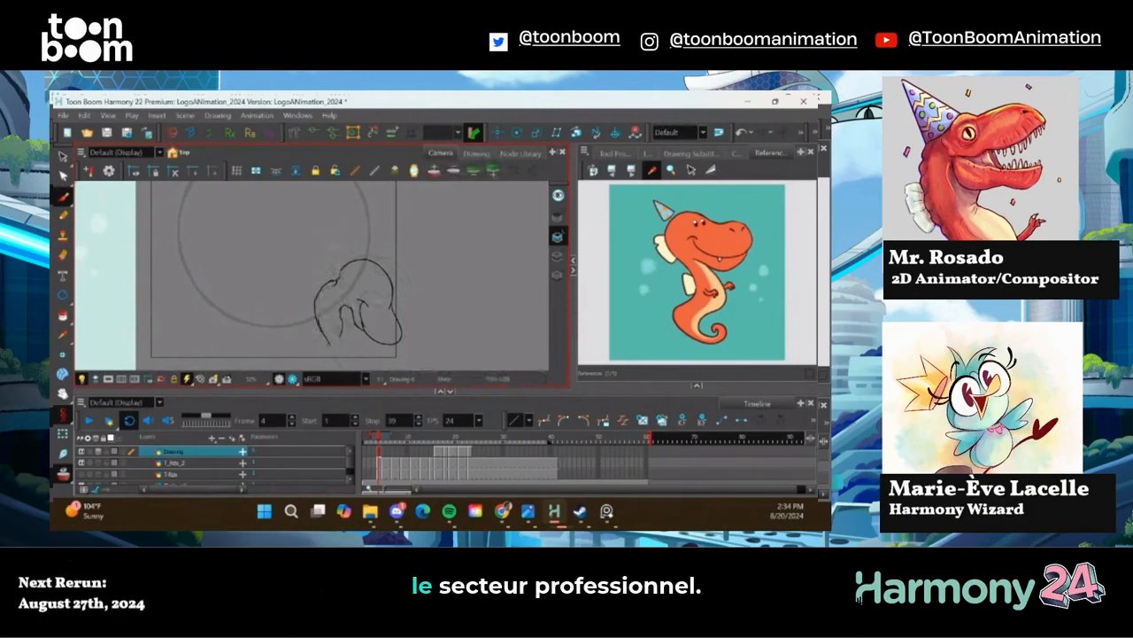
drag(372, 299, 381, 305)
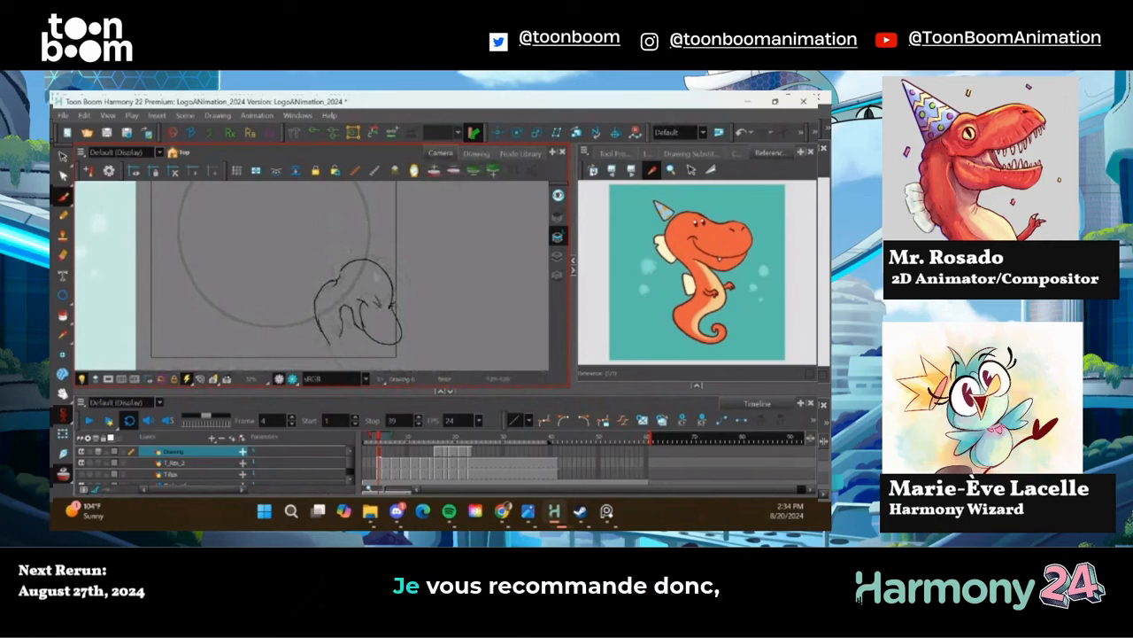
mouse_move(364, 259)
mouse_down()
mouse_move(404, 273)
mouse_move(399, 308)
mouse_up()
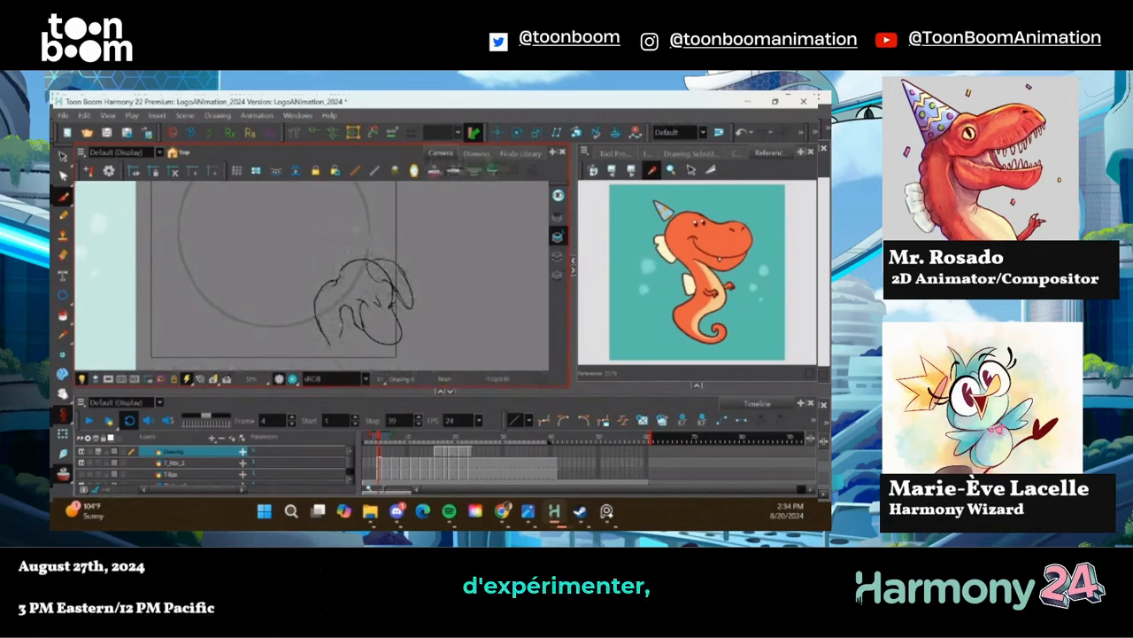
mouse_move(328, 311)
mouse_down()
mouse_move(335, 329)
mouse_move(357, 332)
mouse_move(304, 280)
mouse_move(329, 318)
mouse_move(335, 308)
mouse_move(329, 319)
mouse_up()
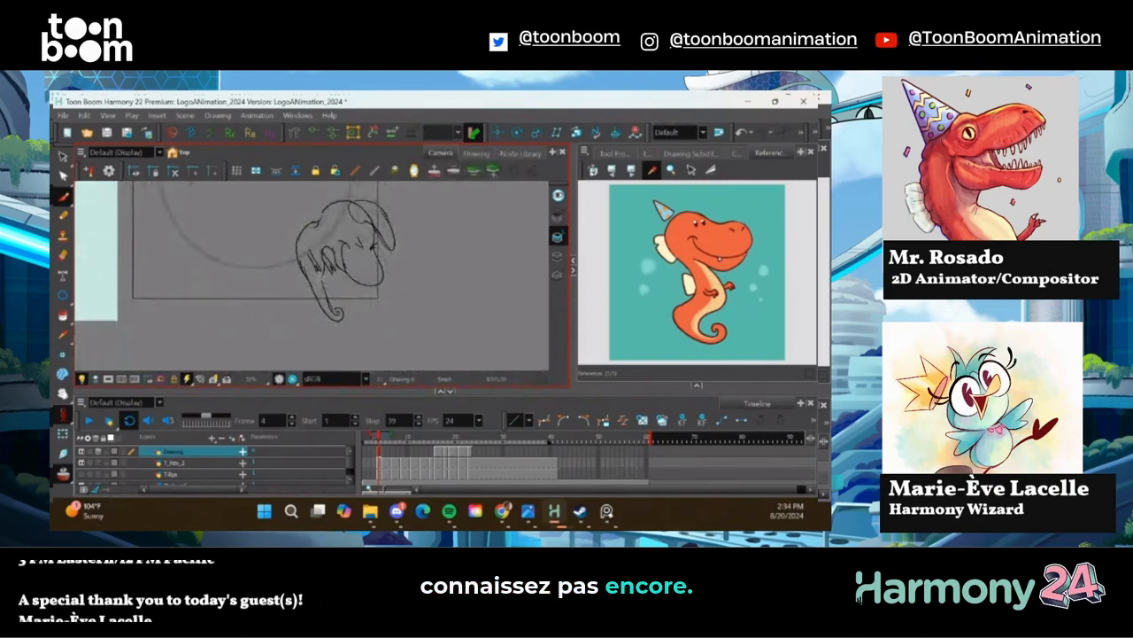
On frame 5, draw the dinosaur's head, eyes, hat, arms and back above the onion-skinned previous pose
key(period)
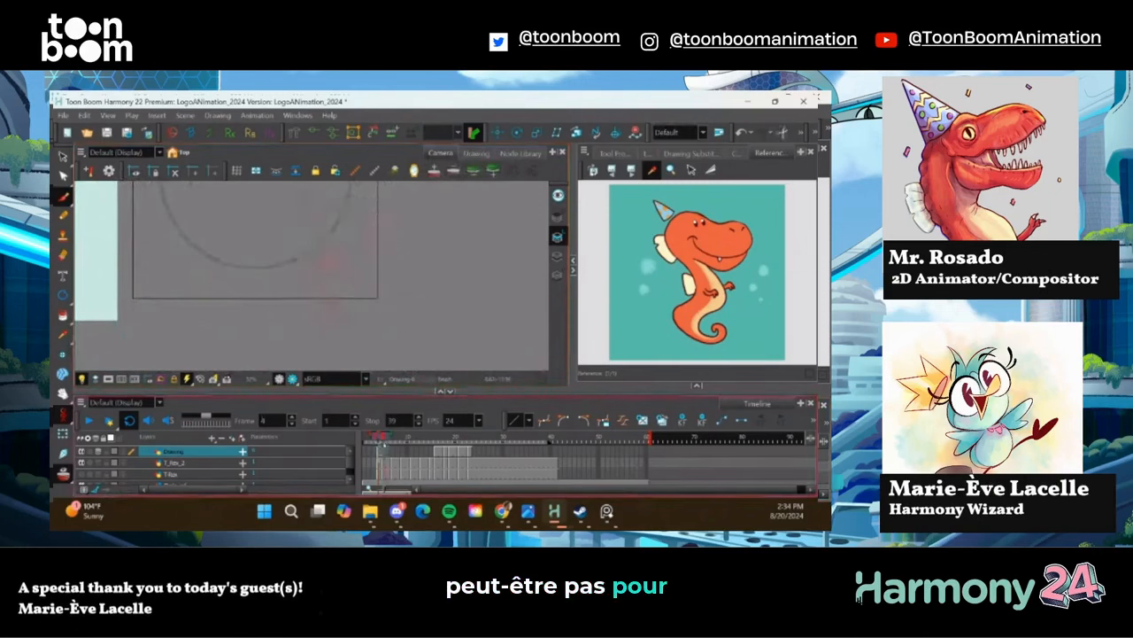
drag(220, 263, 245, 347)
mouse_move(319, 257)
mouse_down()
mouse_move(336, 230)
mouse_move(361, 236)
mouse_move(375, 311)
mouse_move(358, 309)
mouse_move(345, 265)
mouse_up()
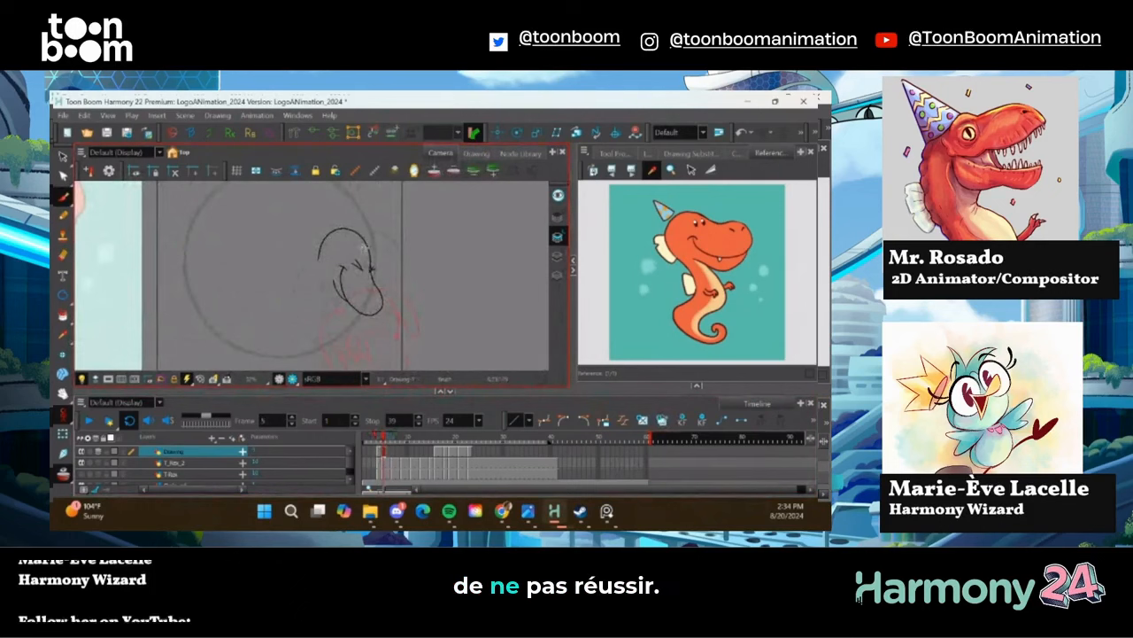
mouse_move(363, 246)
mouse_down()
mouse_move(375, 236)
mouse_move(394, 269)
mouse_up()
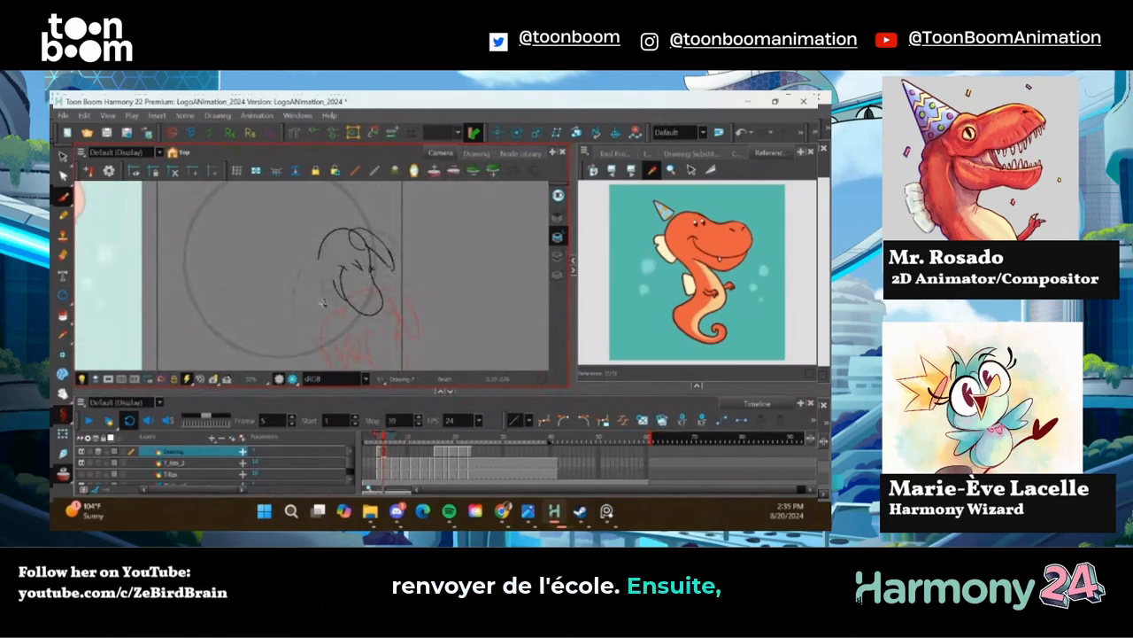
drag(308, 294, 321, 301)
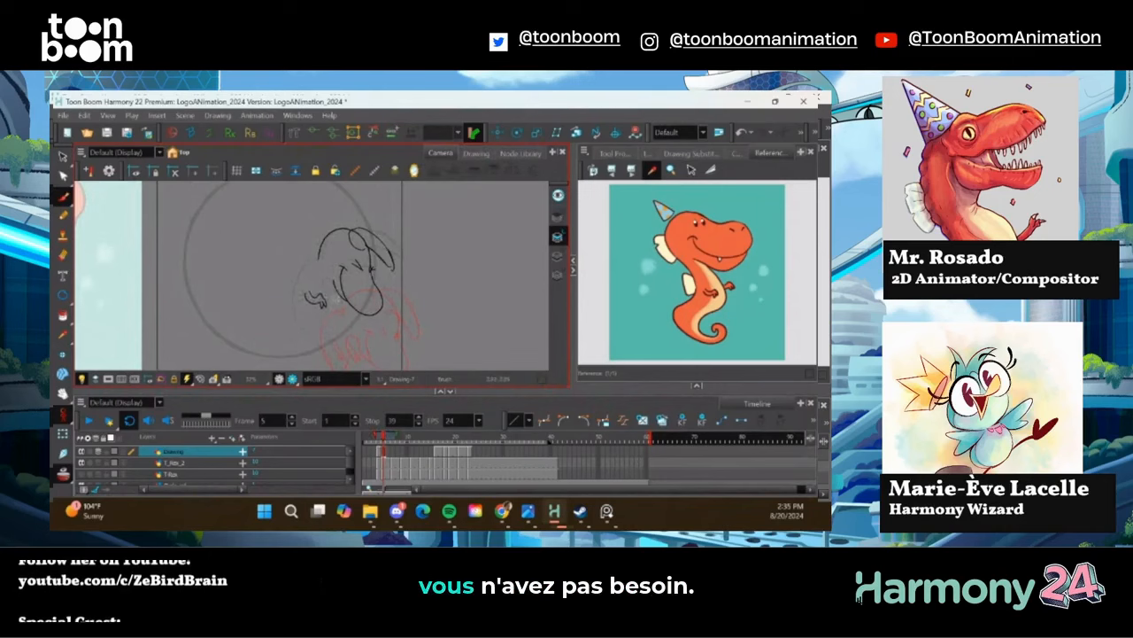
mouse_move(328, 295)
mouse_down()
mouse_move(337, 303)
mouse_move(333, 285)
mouse_move(307, 334)
mouse_up()
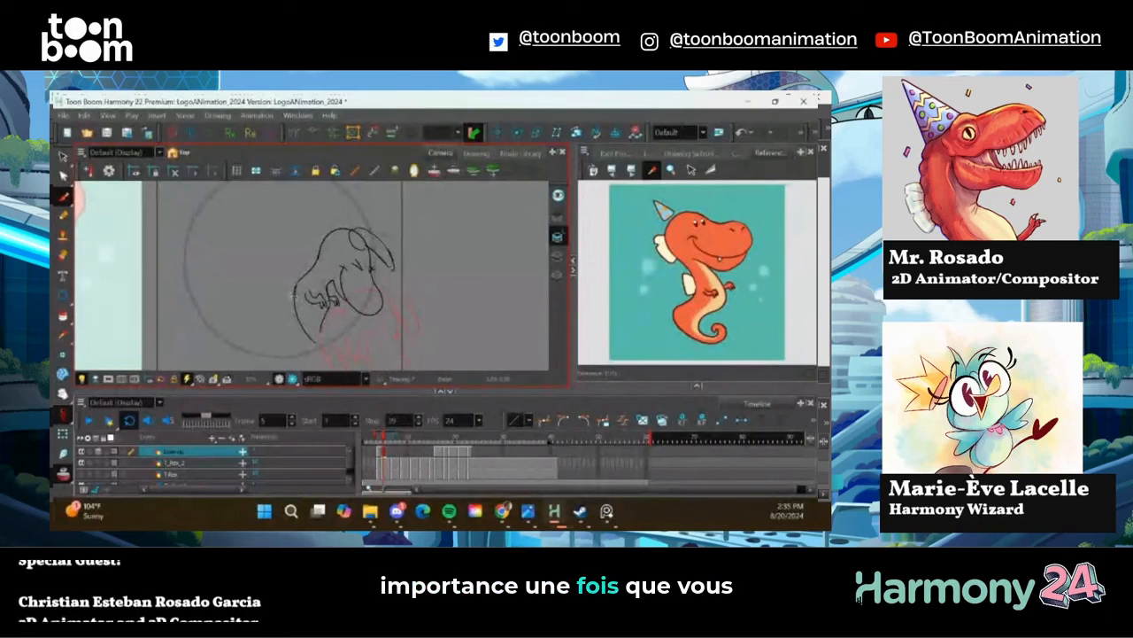
Draw the lower body on frame 5, replacing the first tail stroke with a tapering tail curled at the tip
drag(274, 299, 256, 250)
drag(304, 279, 320, 328)
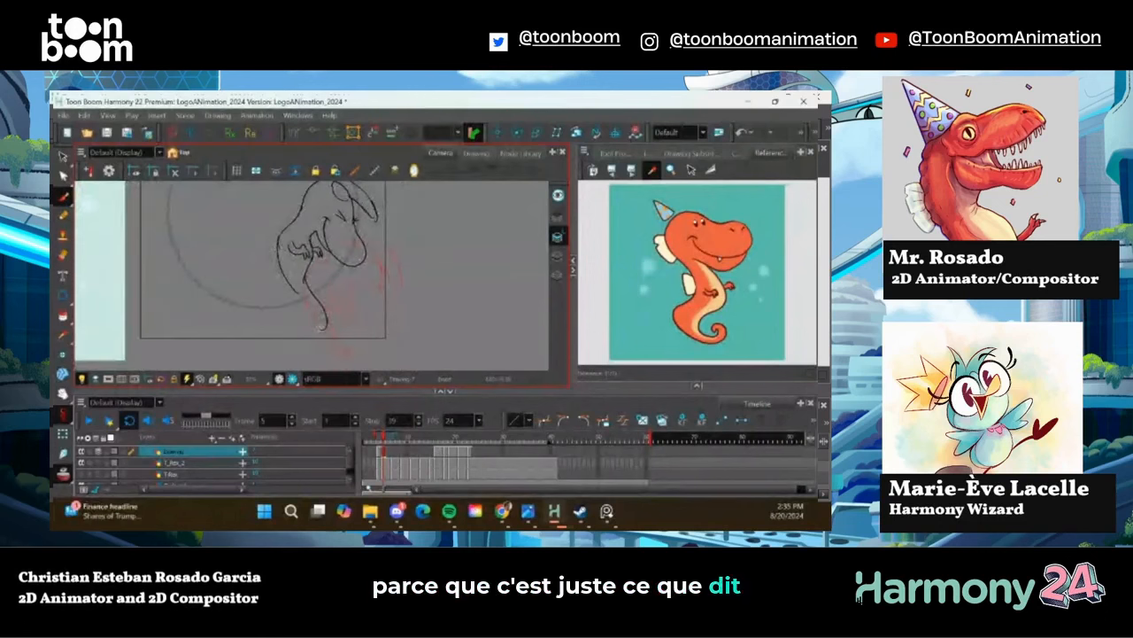
key(ctrl+z)
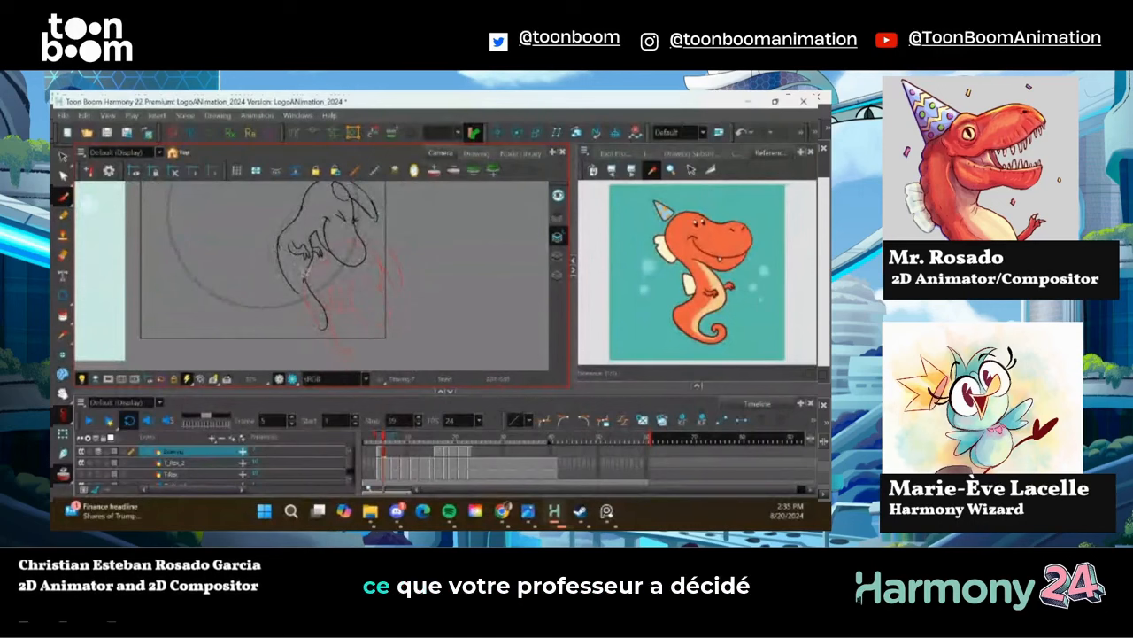
drag(350, 232, 363, 266)
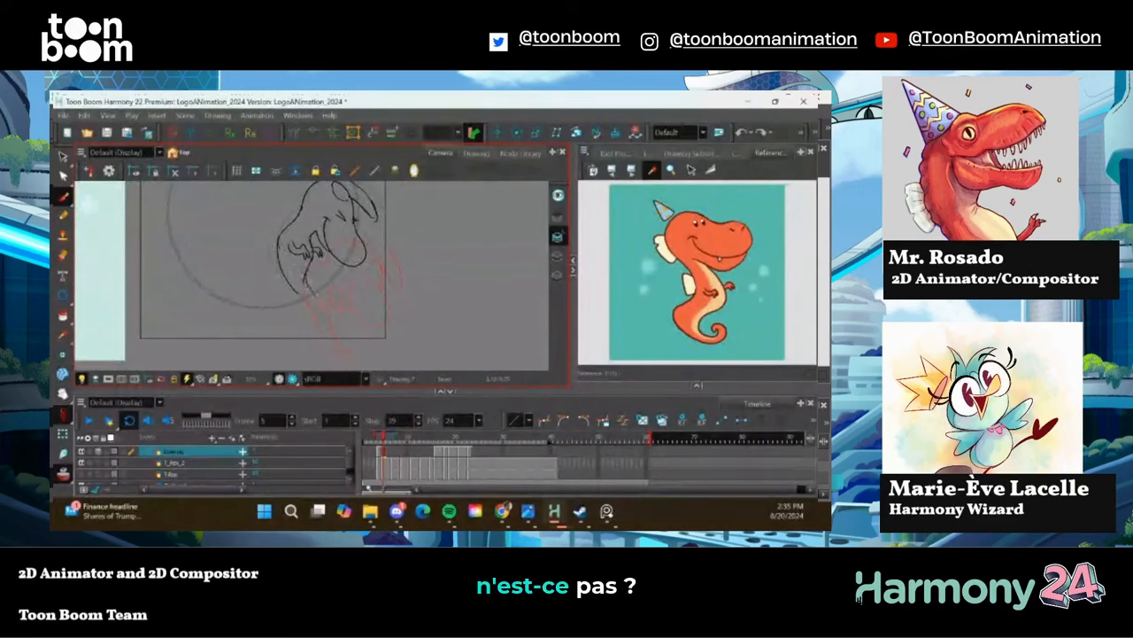
mouse_move(312, 303)
mouse_down()
mouse_move(324, 312)
mouse_move(311, 310)
mouse_up()
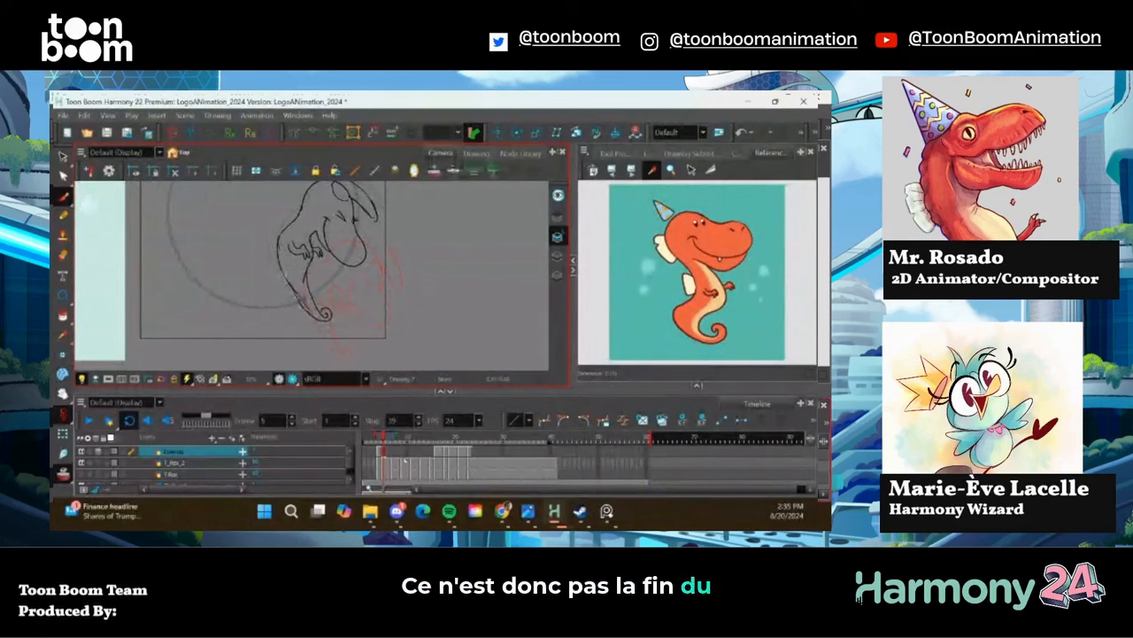
key(Delete)
key(ctrl+z)
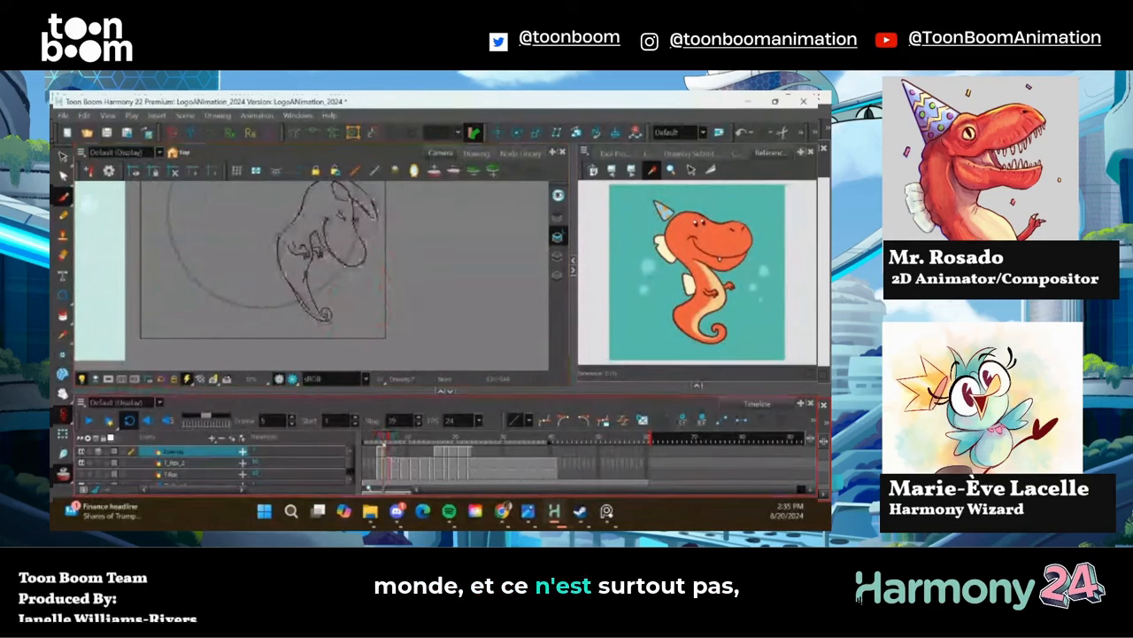
key(ctrl+shift+z)
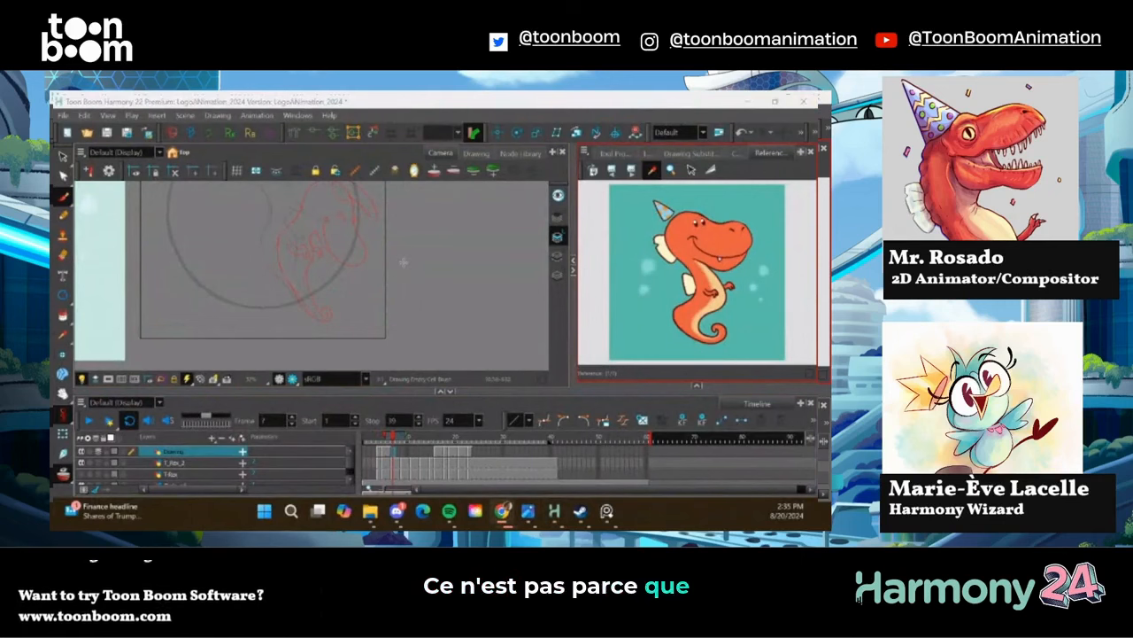
On frame 7, brush the dinosaur's head outline, long snout and smiling mouth, redoing the first snout stroke
click(62, 196)
drag(232, 234, 293, 299)
scroll(320, 208, up, 1)
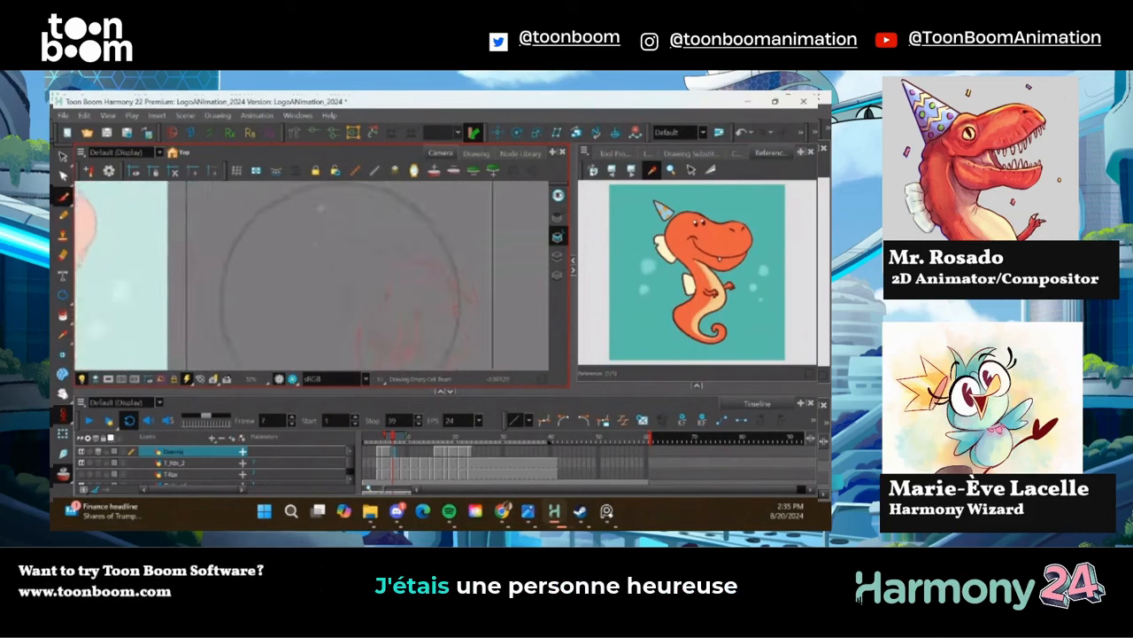
scroll(322, 276, up, 2)
mouse_move(374, 303)
mouse_down()
mouse_move(352, 243)
mouse_move(361, 220)
mouse_move(398, 206)
mouse_move(418, 204)
mouse_move(511, 268)
mouse_up()
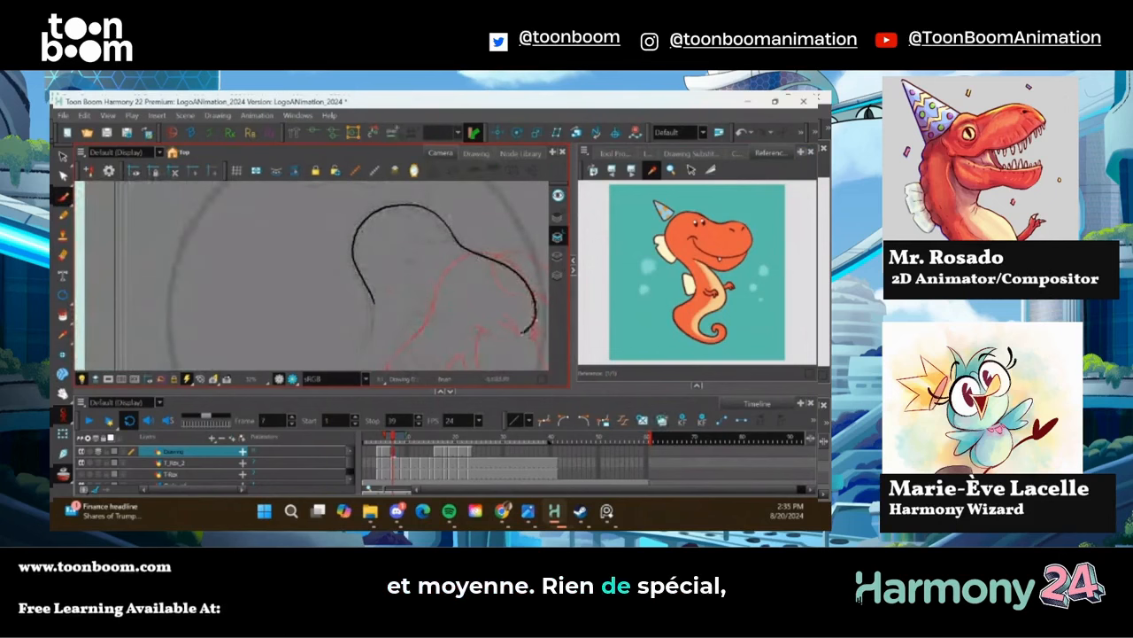
key(ctrl+z)
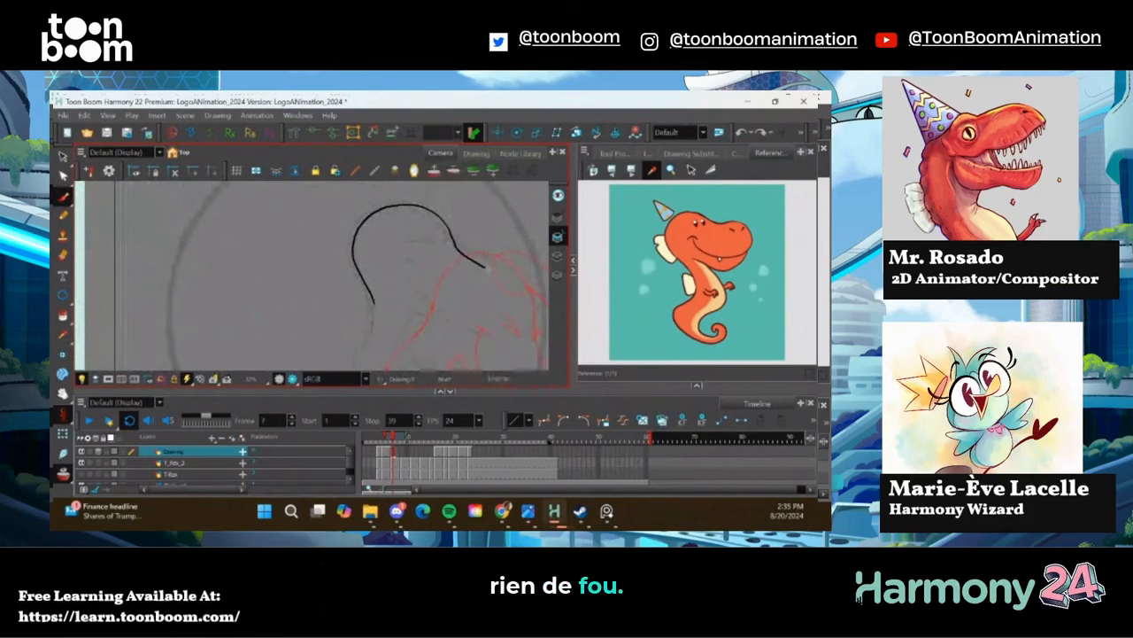
mouse_move(516, 305)
mouse_down()
mouse_move(504, 331)
mouse_move(473, 336)
mouse_move(411, 289)
mouse_up()
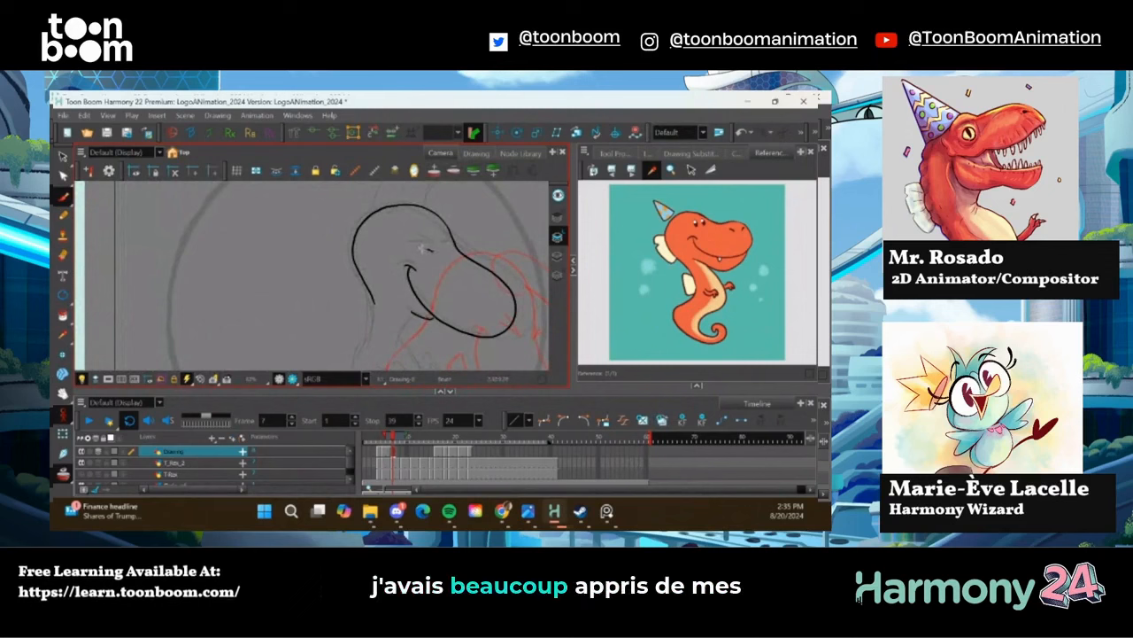
Draw the eyes, curved hat, neck, body outline and both clawed arms of the frame 7 dinosaur
drag(421, 248, 433, 251)
mouse_move(345, 214)
mouse_down()
mouse_move(341, 262)
mouse_move(420, 212)
mouse_move(464, 219)
mouse_move(415, 262)
mouse_up()
drag(343, 302, 354, 199)
mouse_move(402, 256)
mouse_down()
mouse_move(359, 207)
mouse_move(412, 363)
mouse_move(380, 357)
mouse_move(352, 323)
mouse_move(329, 262)
mouse_move(328, 220)
mouse_move(352, 289)
mouse_move(328, 246)
mouse_up()
mouse_move(368, 280)
mouse_down()
mouse_move(392, 294)
mouse_move(387, 310)
mouse_move(415, 294)
mouse_move(423, 308)
mouse_up()
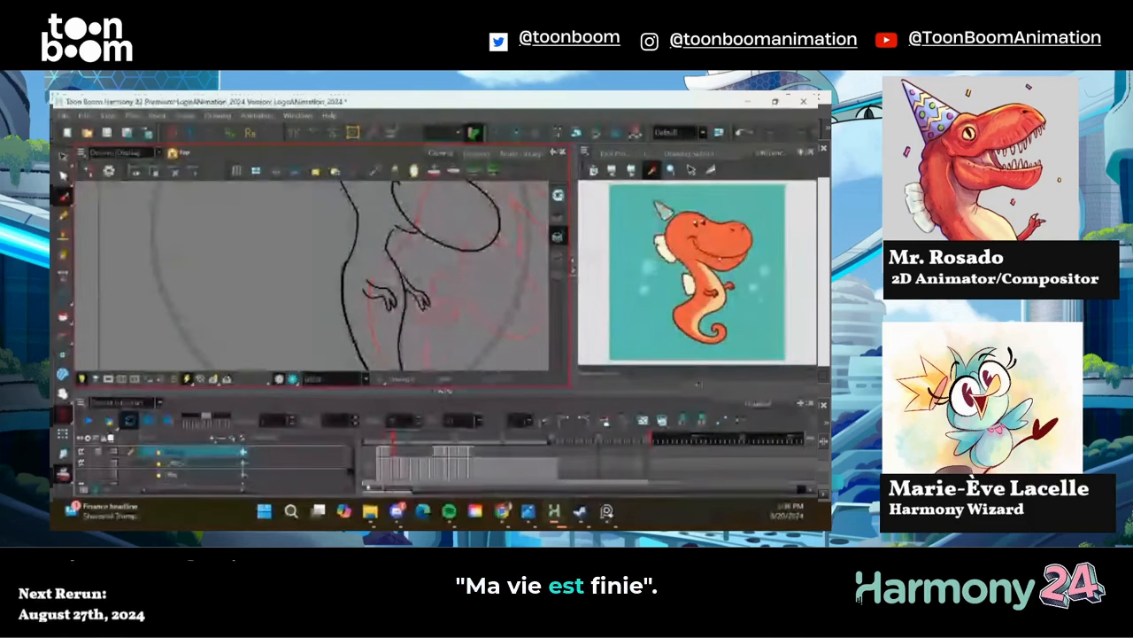
drag(306, 225, 316, 238)
On frame 9, draw the head outline and rounded snout, offset from the onion-skinned previous pose
click(396, 455)
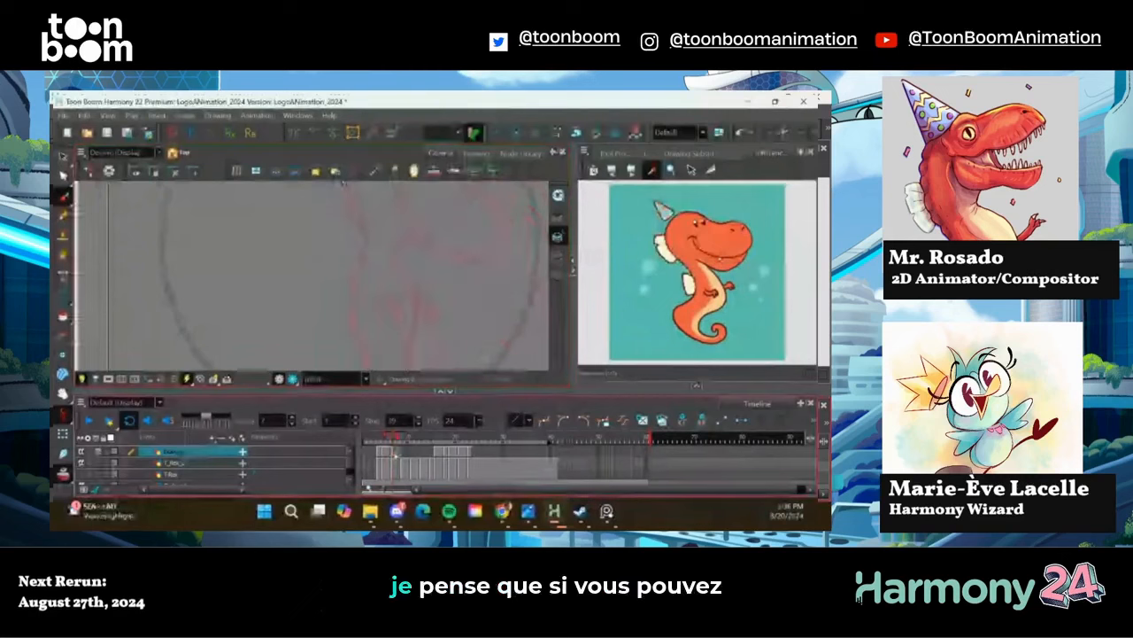
click(399, 455)
click(404, 454)
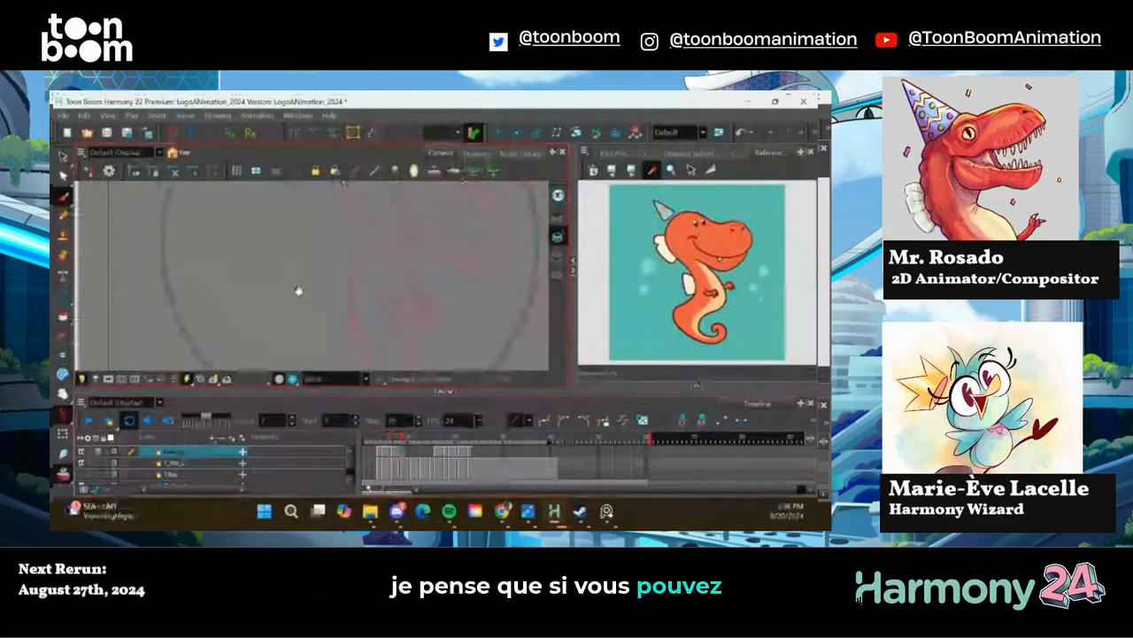
drag(263, 232, 277, 295)
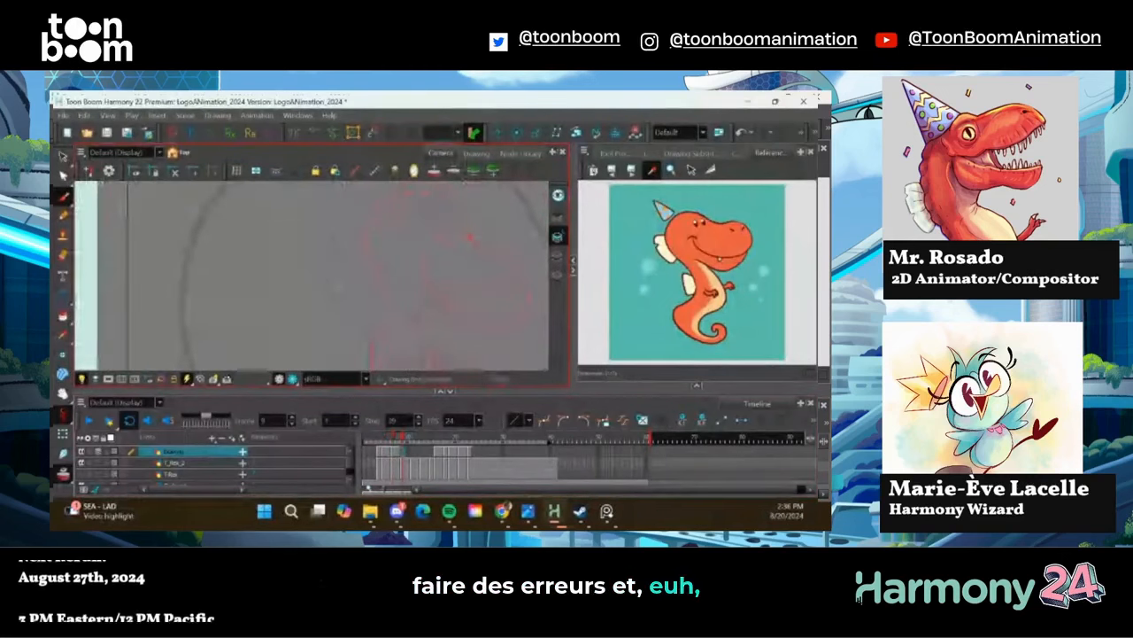
mouse_move(312, 238)
mouse_down()
mouse_move(346, 299)
mouse_move(317, 241)
mouse_move(326, 202)
mouse_move(406, 207)
mouse_move(501, 236)
mouse_move(478, 299)
mouse_move(403, 281)
mouse_up()
key(ctrl+z)
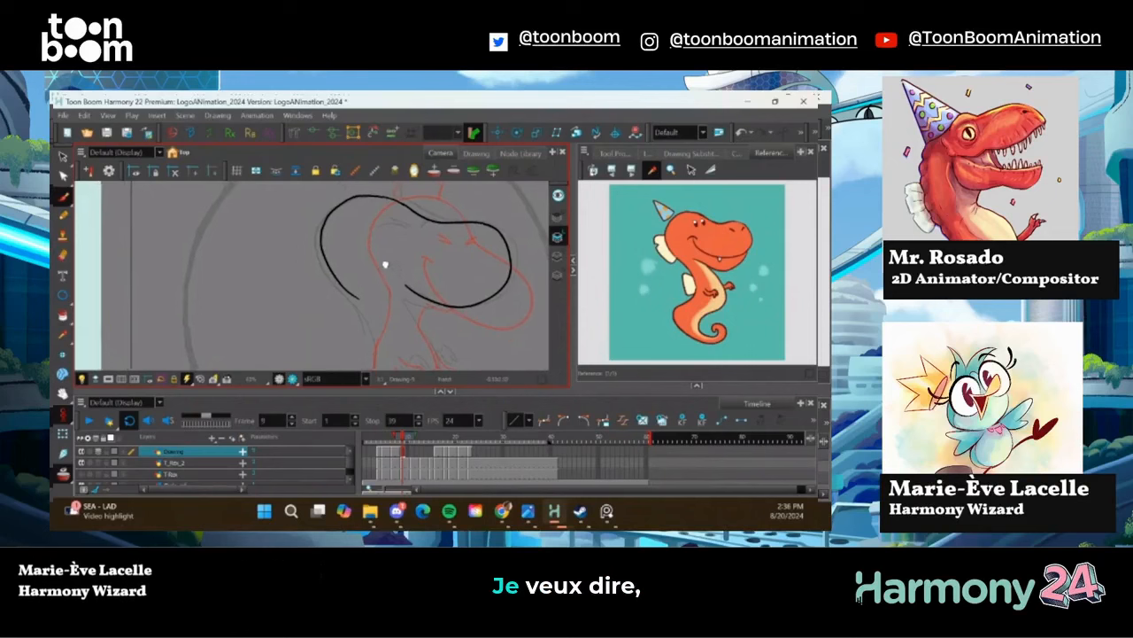
mouse_move(380, 261)
mouse_down()
mouse_move(304, 253)
mouse_move(343, 282)
mouse_up()
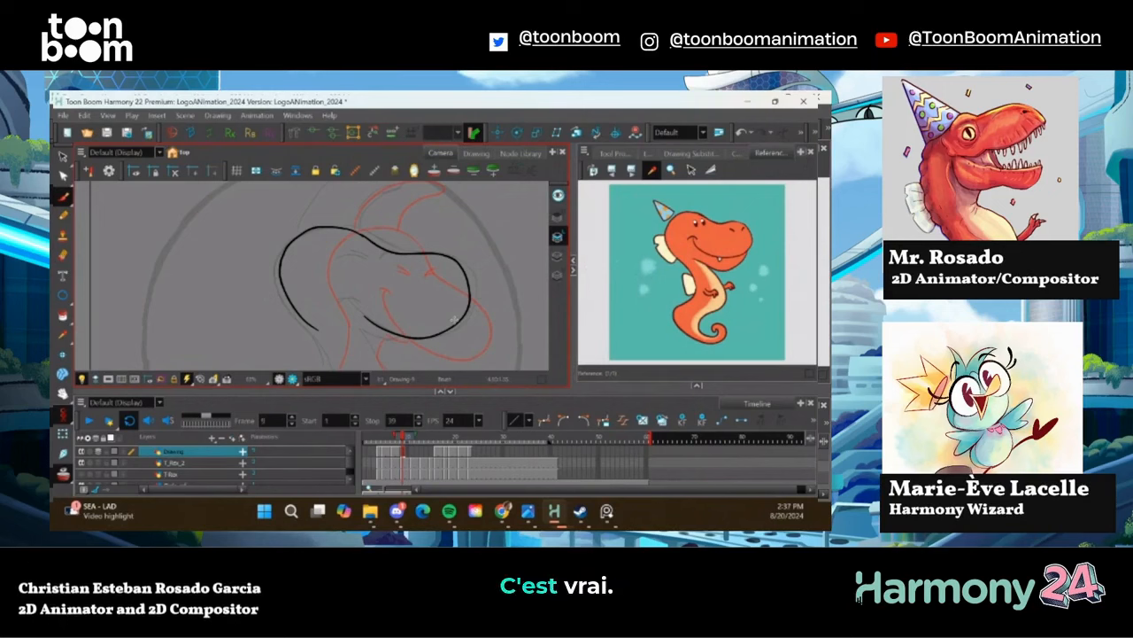
Select the frame 9 snout stroke and reshape it slightly smaller, pulling it in towards the head
key(alt+s)
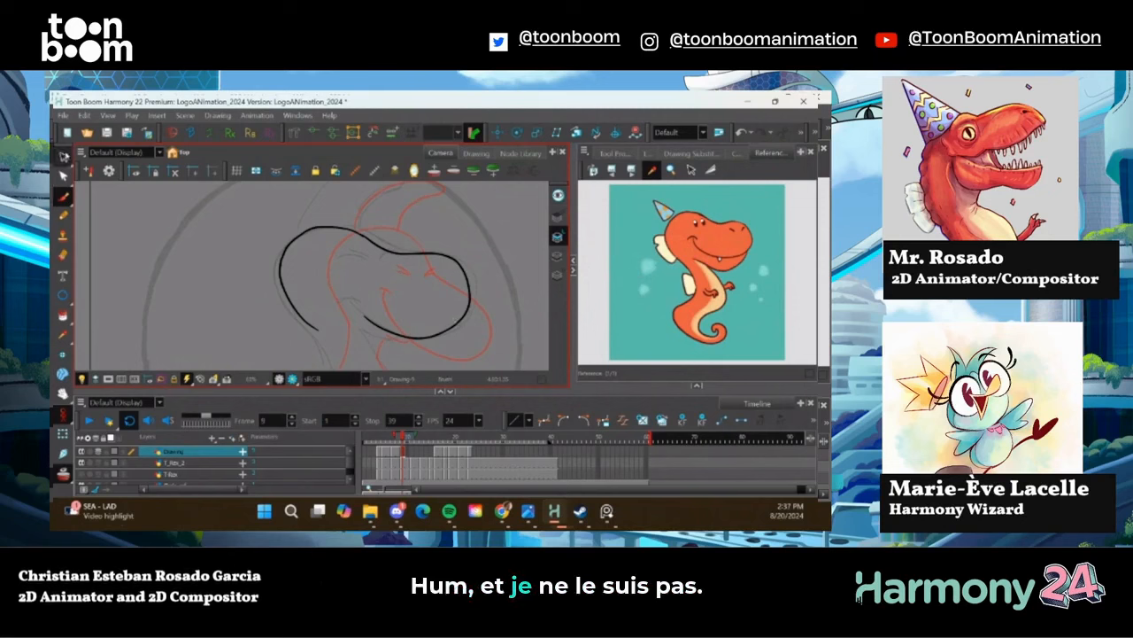
click(468, 284)
drag(469, 284, 460, 286)
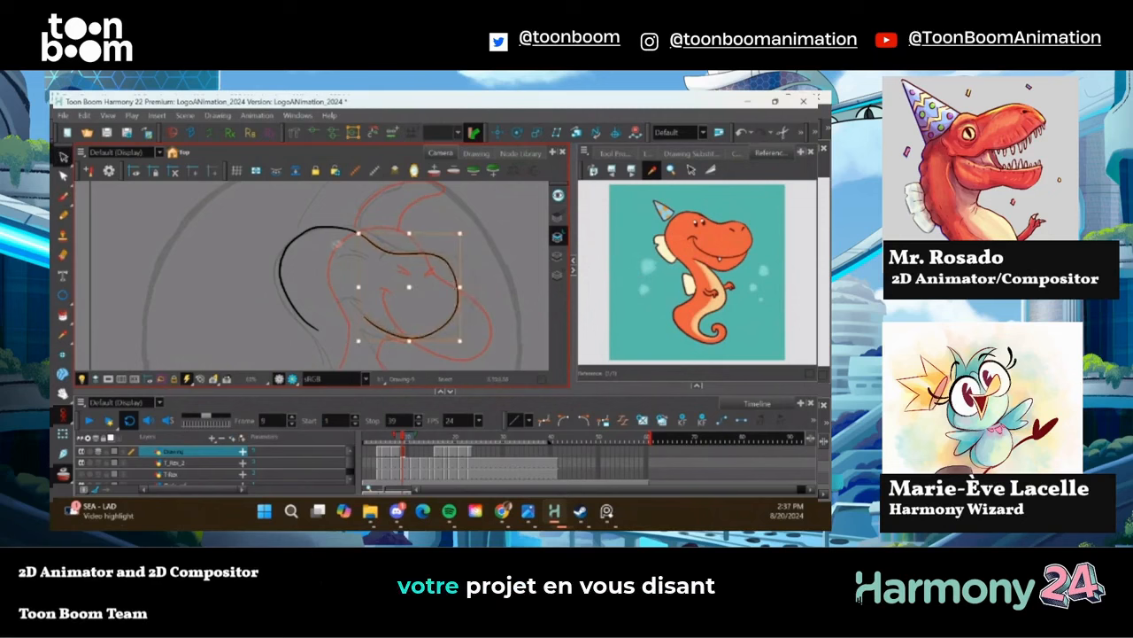
click(413, 352)
click(413, 338)
drag(409, 339, 348, 295)
click(390, 351)
Complete the frame 9 face with a smiling mouth corner and two closed eyes
click(64, 198)
drag(342, 298, 354, 301)
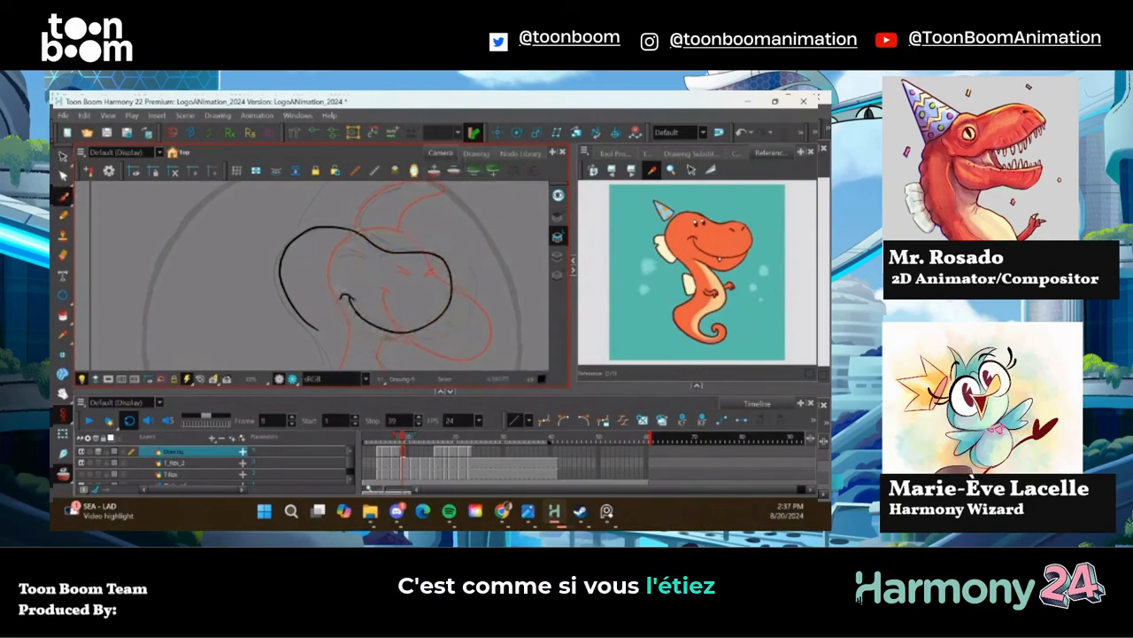
drag(450, 296, 417, 253)
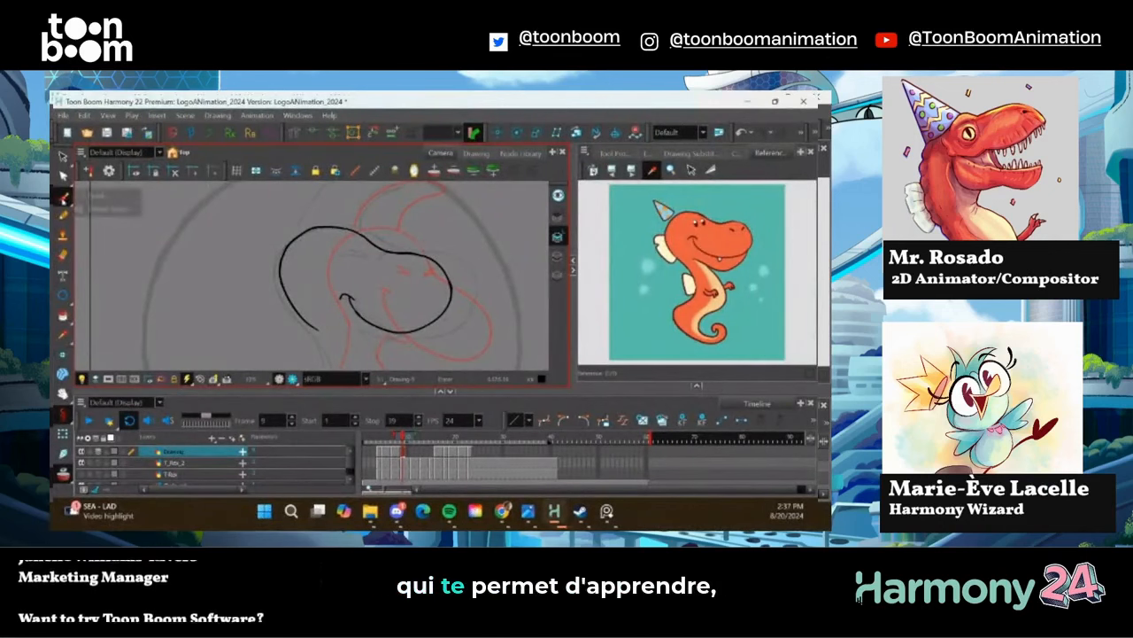
drag(333, 251, 354, 259)
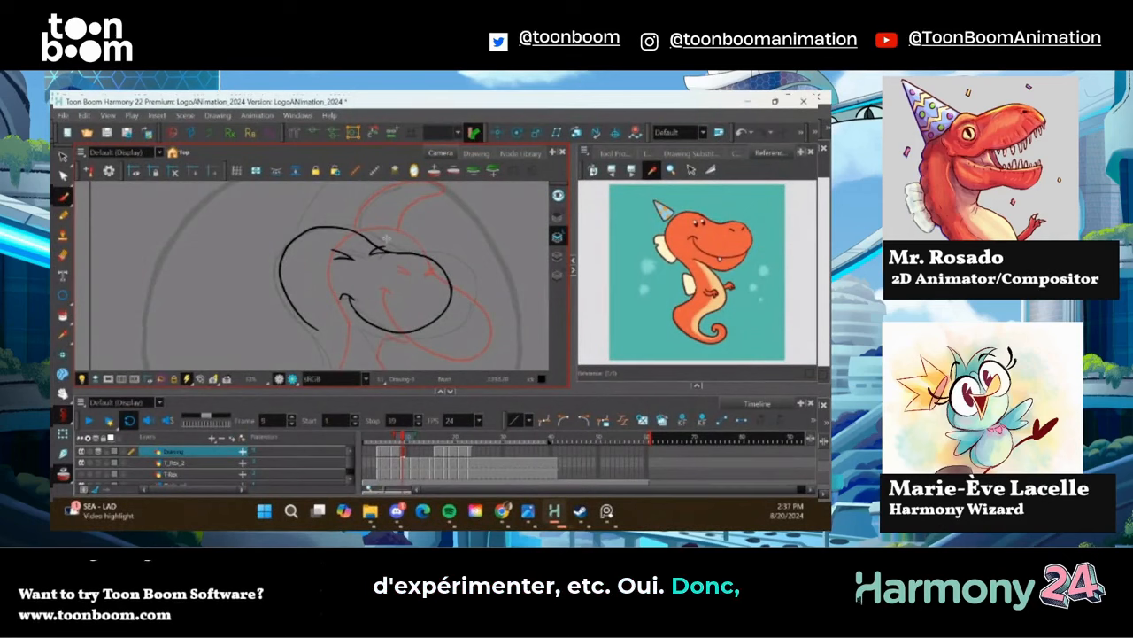
Draw the curved hat on the frame 9 dinosaur and the front and back lines of its neck and body
drag(276, 227, 307, 289)
mouse_move(328, 297)
mouse_down()
mouse_move(346, 256)
mouse_move(399, 241)
mouse_move(376, 280)
mouse_up()
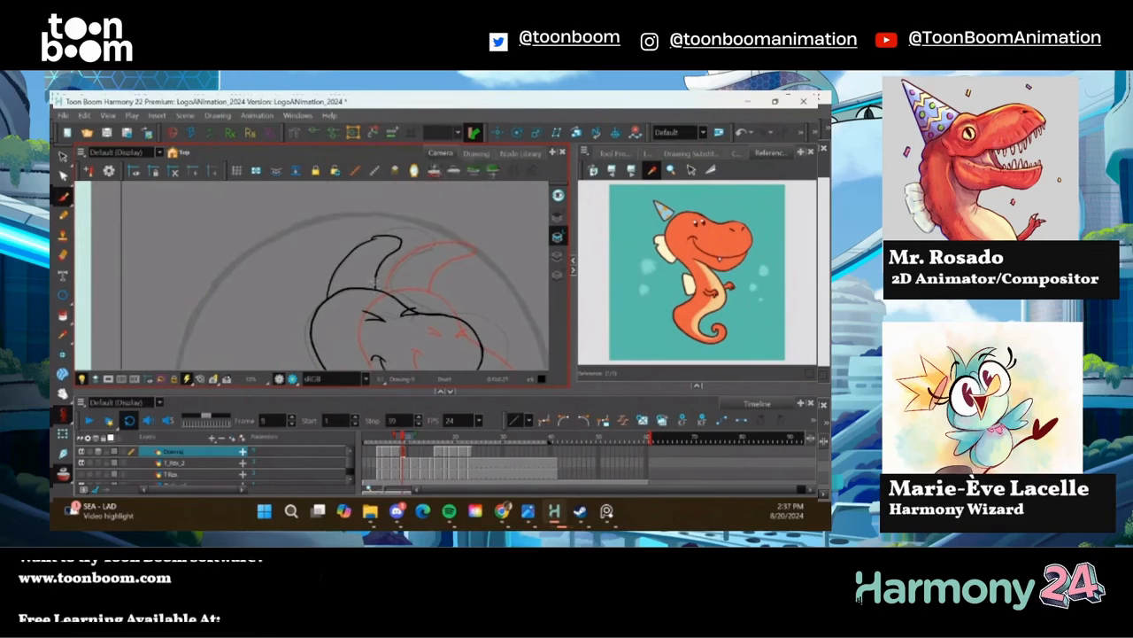
drag(302, 310, 285, 231)
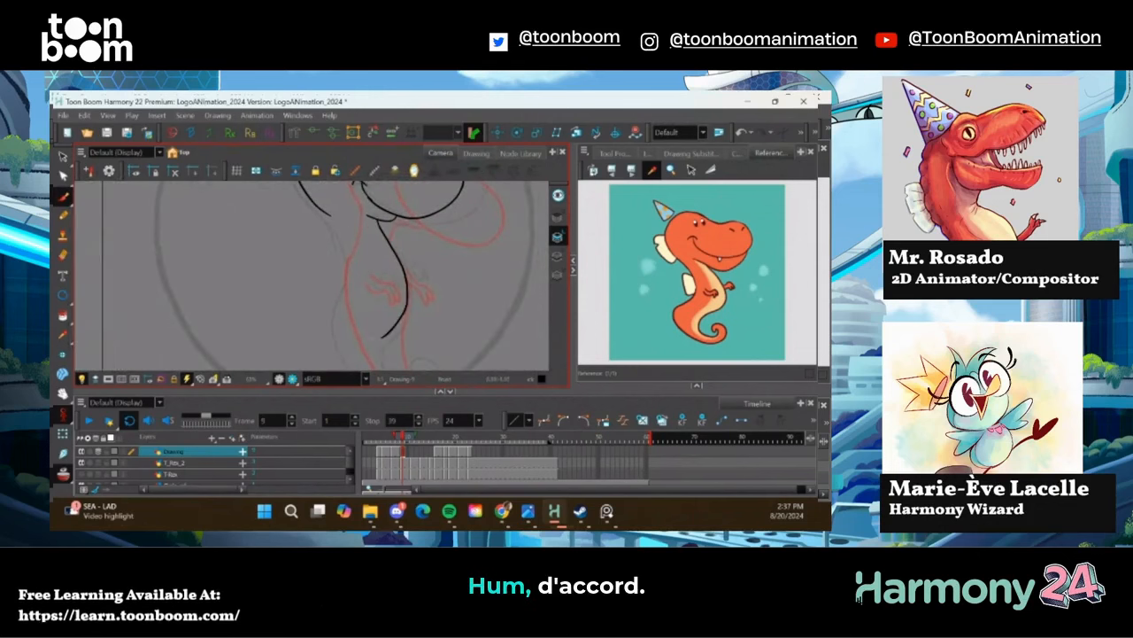
drag(286, 257, 342, 263)
key(ctrl+z)
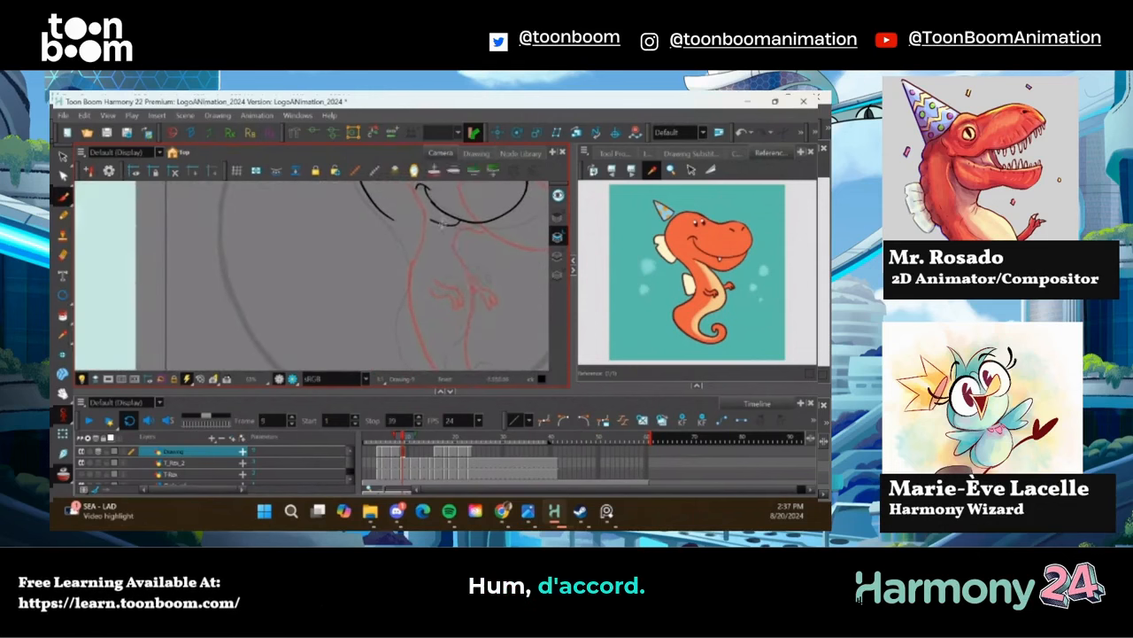
drag(441, 242, 436, 340)
mouse_move(392, 220)
mouse_down()
mouse_move(409, 255)
mouse_move(395, 355)
mouse_up()
Draw the frame 9 dinosaur's curled tail below the body and its two small clawed arms on the chest
mouse_move(370, 308)
mouse_down()
mouse_move(361, 281)
mouse_move(344, 273)
mouse_up()
mouse_move(410, 307)
mouse_down()
mouse_move(400, 330)
mouse_move(423, 327)
mouse_up()
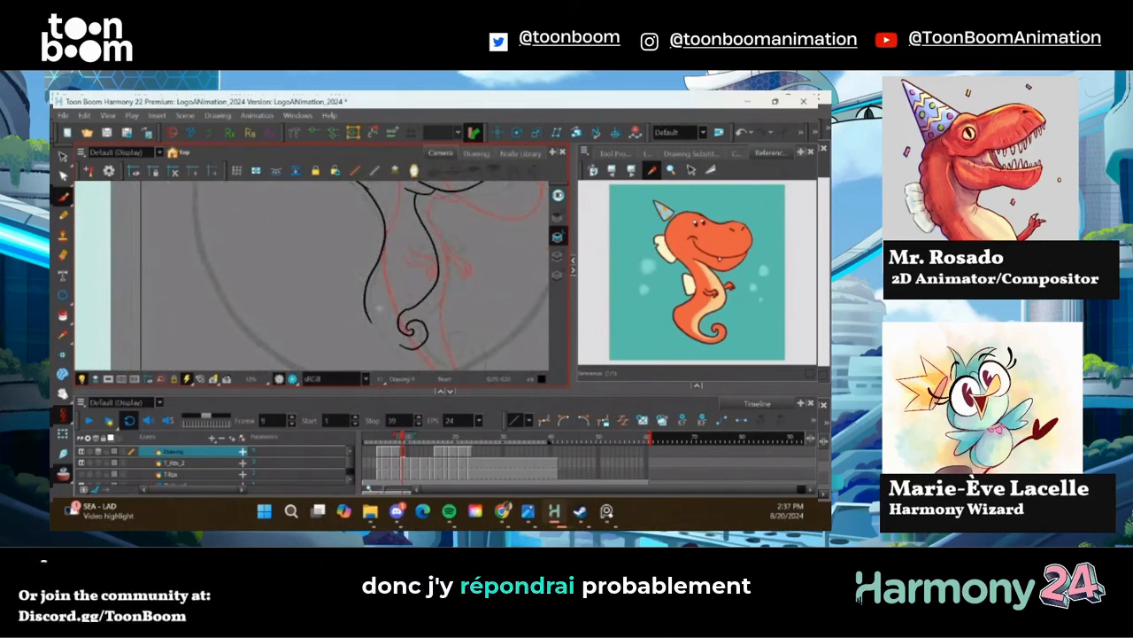
key(ctrl+z)
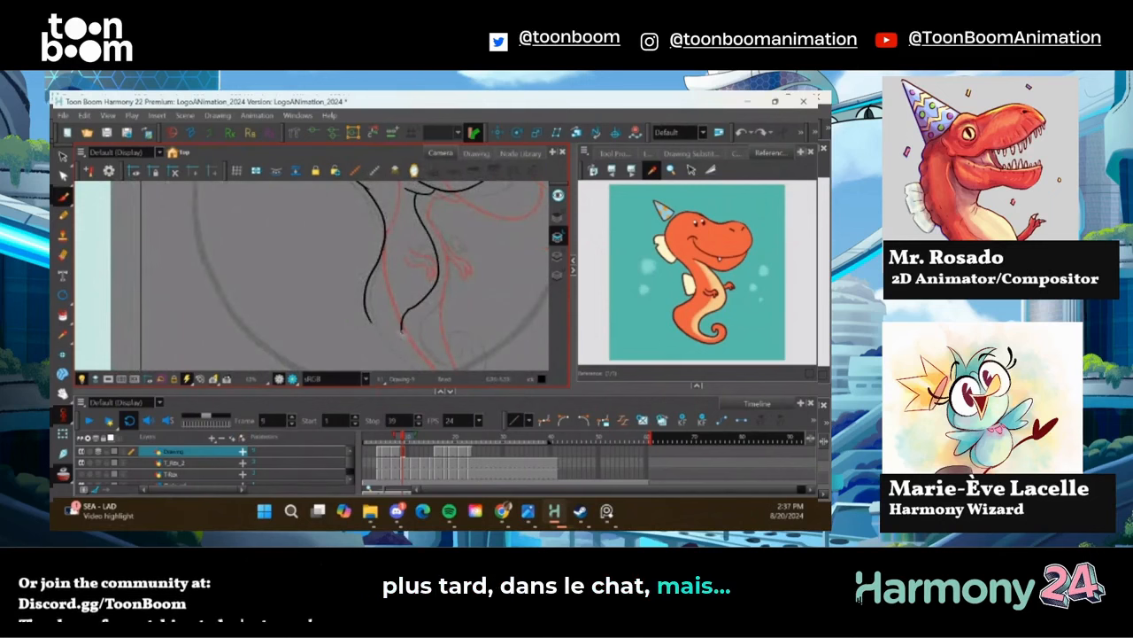
mouse_move(402, 330)
mouse_down()
mouse_move(409, 347)
mouse_move(423, 340)
mouse_move(417, 360)
mouse_move(374, 319)
mouse_up()
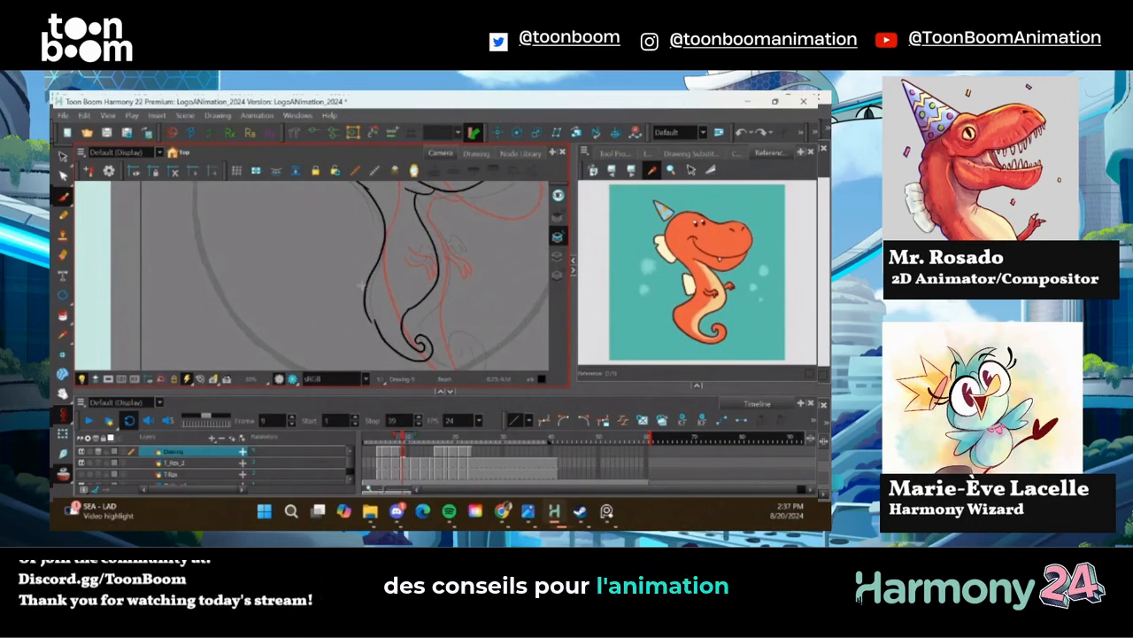
drag(335, 241, 355, 329)
mouse_move(439, 311)
mouse_down()
mouse_move(428, 332)
mouse_move(443, 340)
mouse_move(460, 314)
mouse_move(474, 327)
mouse_move(458, 333)
mouse_up()
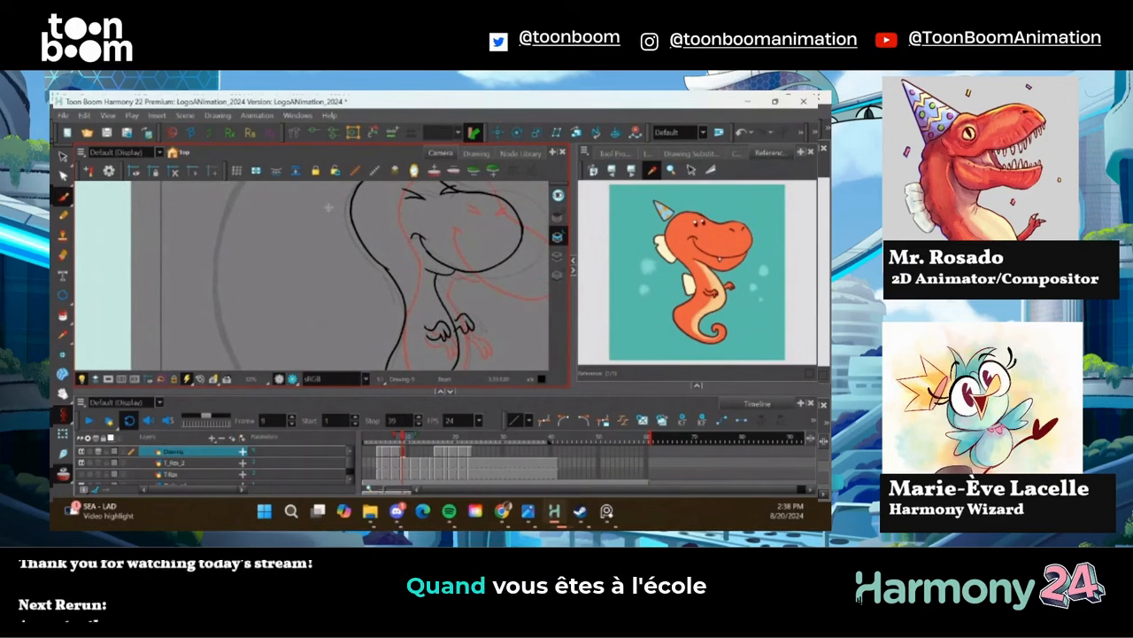
Select the frame 9 tail stroke and shift it so its outer edge joins the back line
drag(315, 320, 253, 260)
key(alt+s)
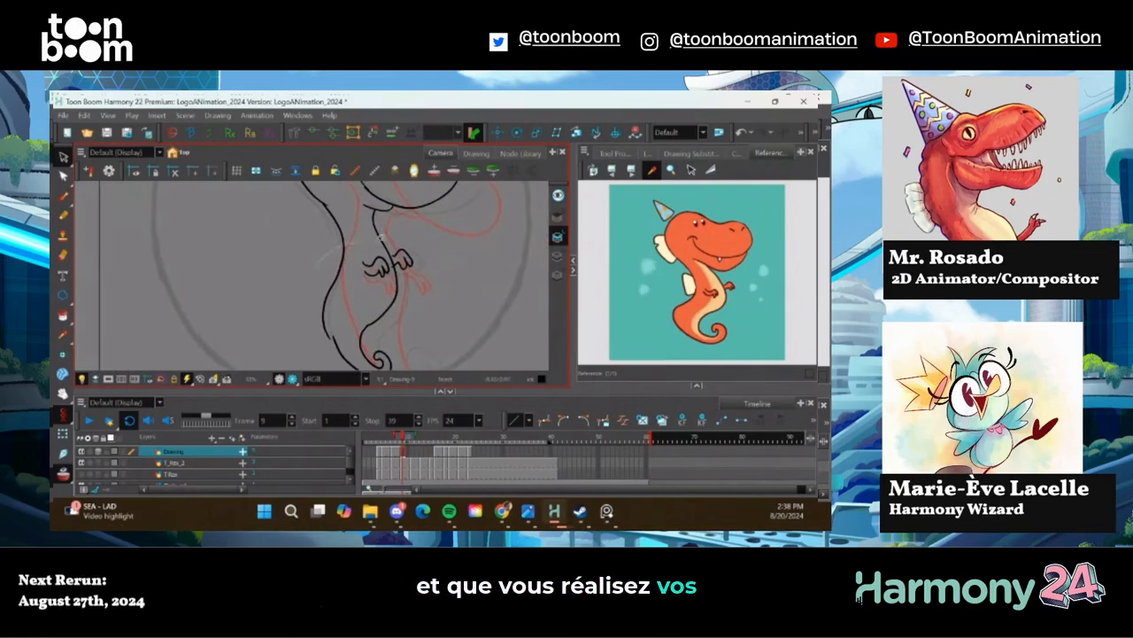
mouse_move(381, 239)
mouse_down()
mouse_move(332, 278)
mouse_move(328, 235)
mouse_up()
mouse_move(290, 276)
mouse_down()
mouse_move(300, 339)
mouse_move(265, 238)
mouse_up()
drag(361, 264, 371, 338)
key(space)
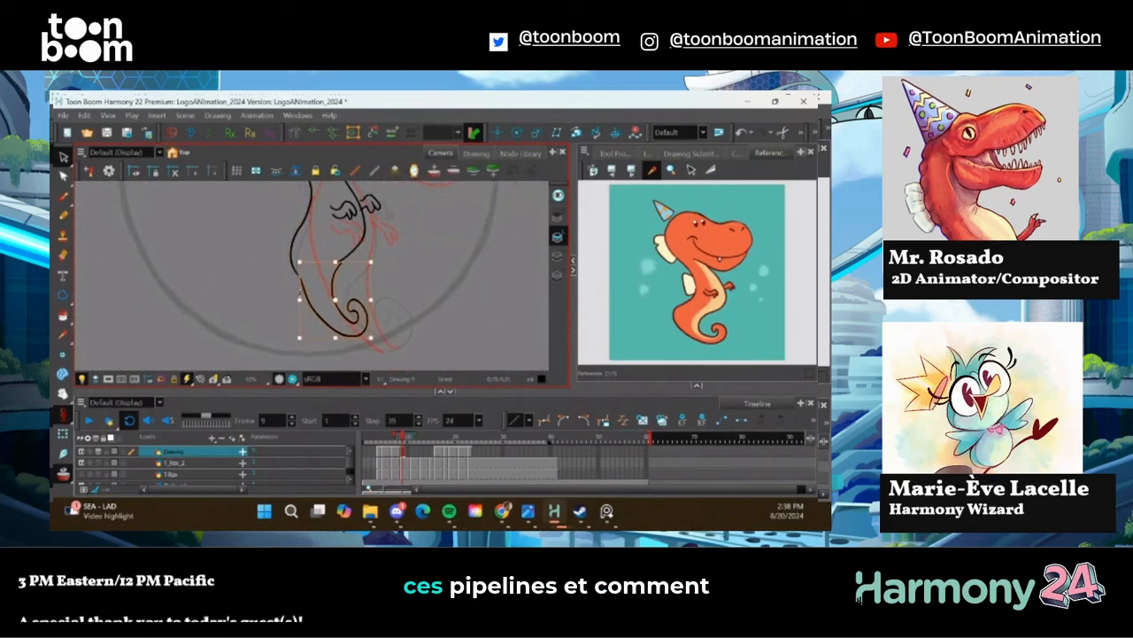
drag(301, 292, 283, 255)
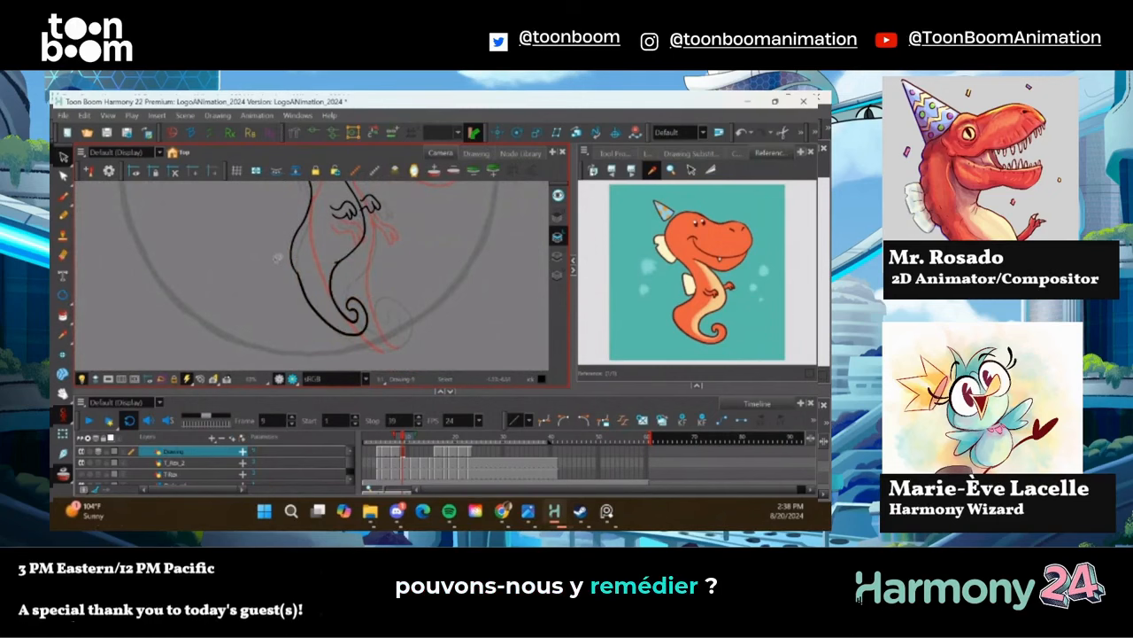
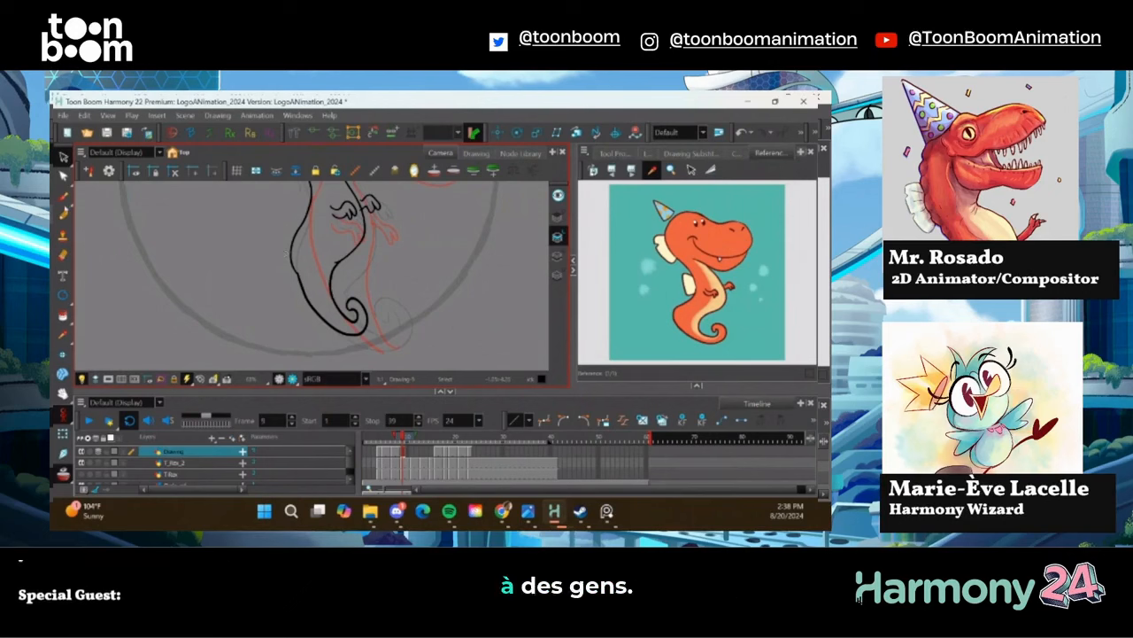
Handwrite the note "Same shot" in the empty area beside the camera frame, with two diverging lines beneath it
click(63, 199)
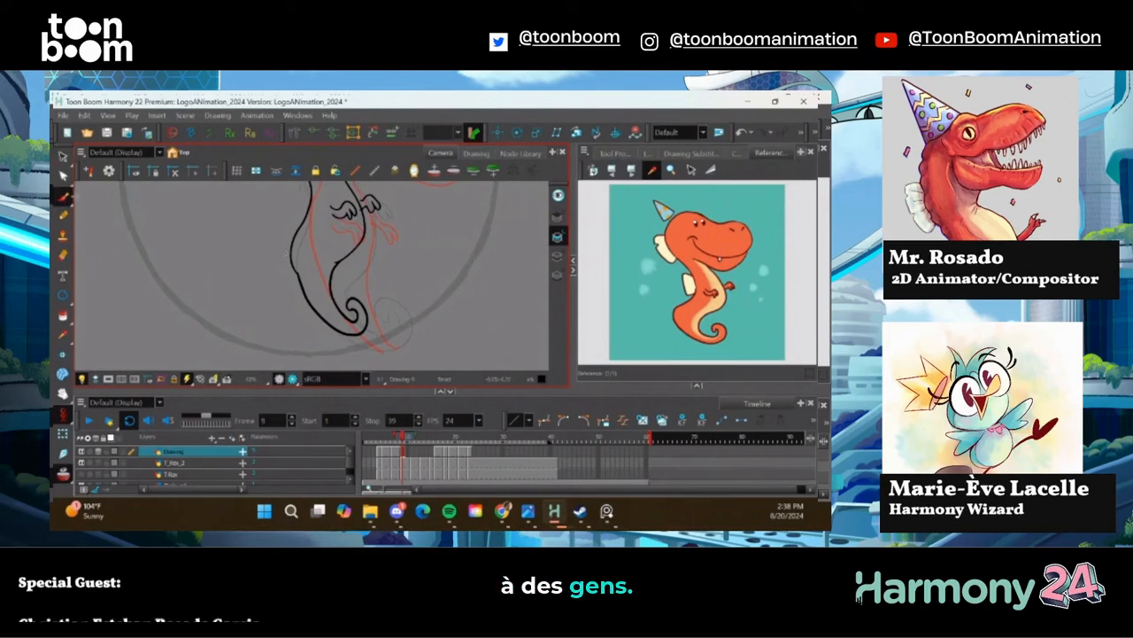
mouse_move(454, 295)
mouse_down()
mouse_move(349, 273)
mouse_move(248, 275)
mouse_up()
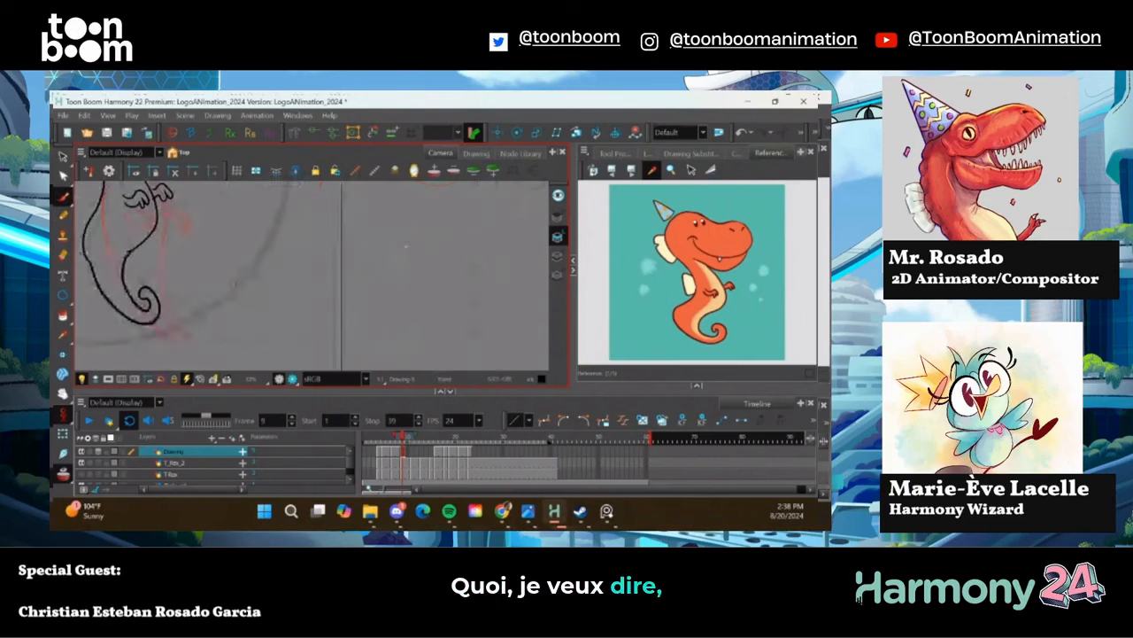
mouse_move(409, 247)
mouse_down()
mouse_move(390, 262)
mouse_move(418, 252)
mouse_up()
drag(421, 256, 434, 258)
drag(438, 255, 462, 255)
drag(474, 243, 486, 253)
mouse_move(494, 239)
mouse_down()
mouse_move(496, 256)
mouse_move(498, 246)
mouse_up()
drag(465, 270, 509, 303)
drag(425, 274, 404, 306)
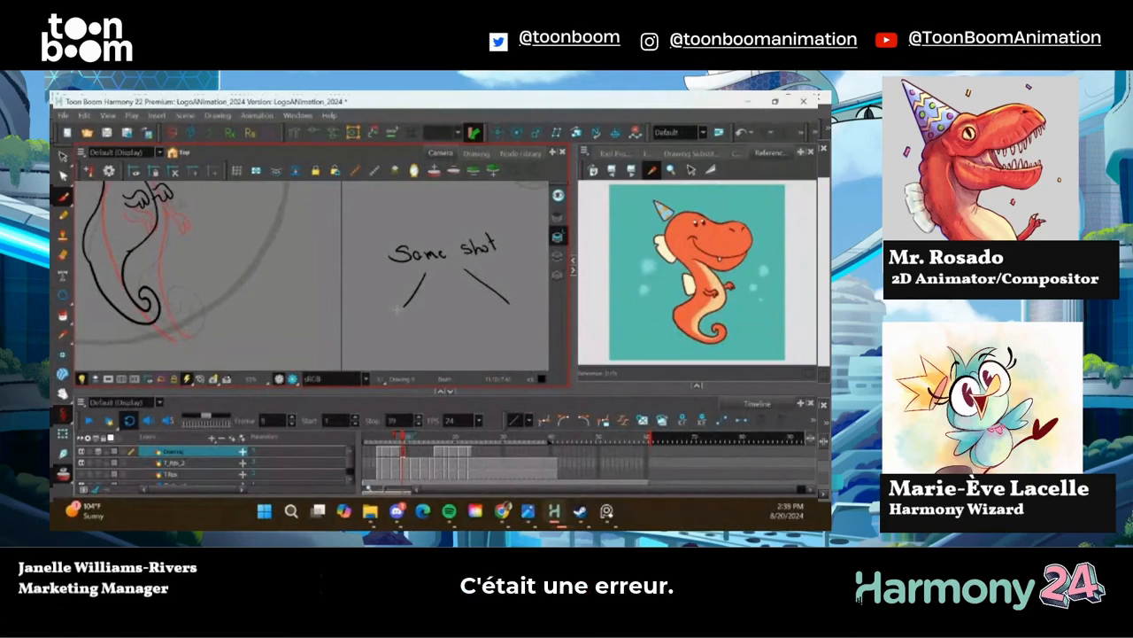
Draw the fins behind the head and along the back of the frame 9 dinosaur
drag(202, 220, 376, 306)
drag(189, 245, 309, 222)
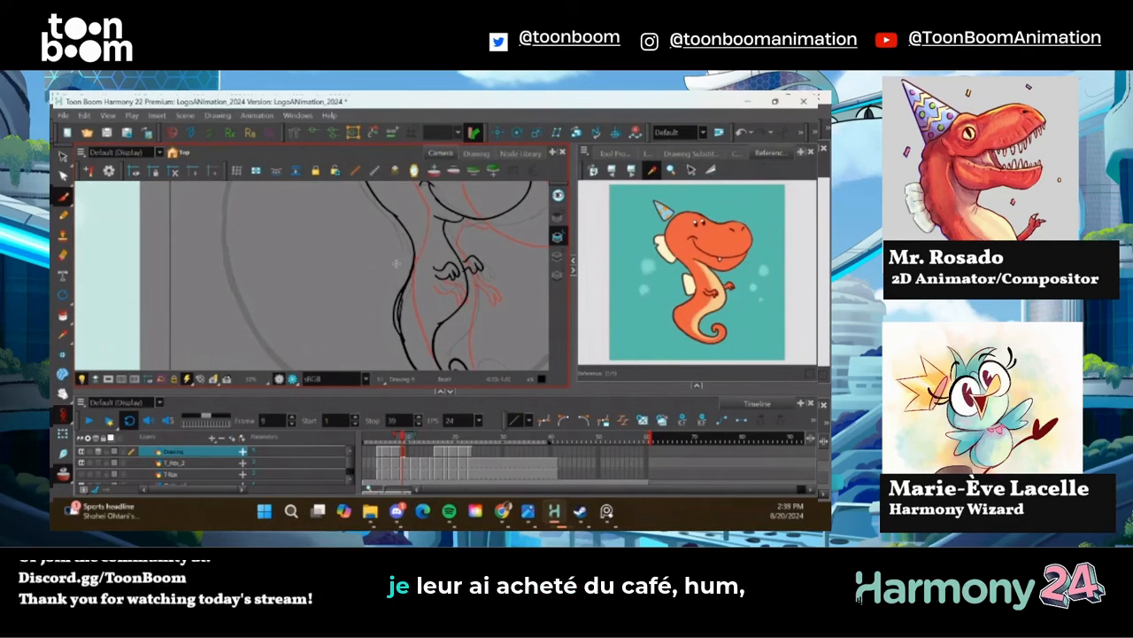
drag(401, 292, 386, 302)
mouse_move(409, 264)
mouse_down()
mouse_move(390, 250)
mouse_move(372, 317)
mouse_move(385, 323)
mouse_up()
mouse_move(394, 309)
mouse_down()
mouse_move(380, 308)
mouse_move(351, 262)
mouse_move(368, 266)
mouse_up()
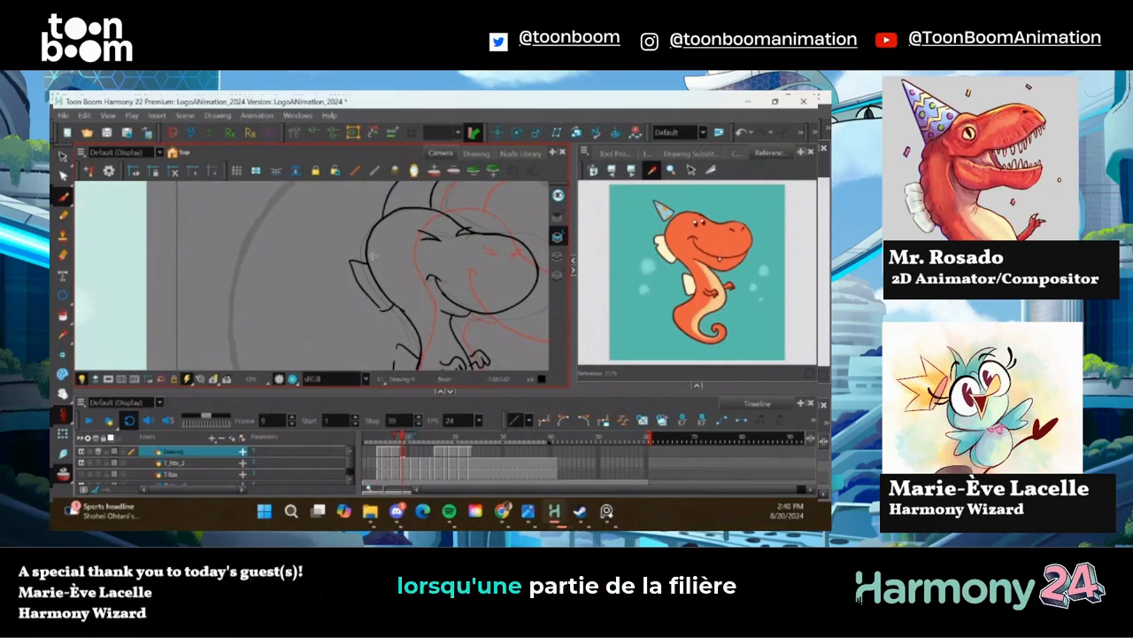
mouse_move(371, 264)
mouse_down()
mouse_move(224, 230)
mouse_move(229, 222)
mouse_up()
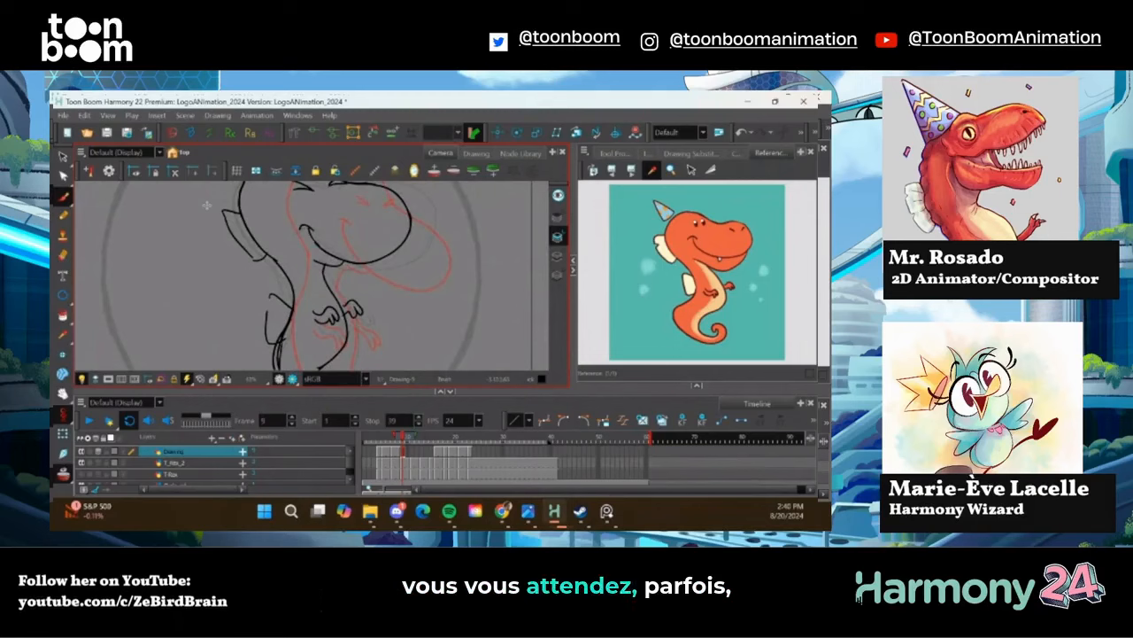
Select the frame 9 lower jaw stroke and the chin fold beneath it and raise both slightly
drag(270, 254, 329, 320)
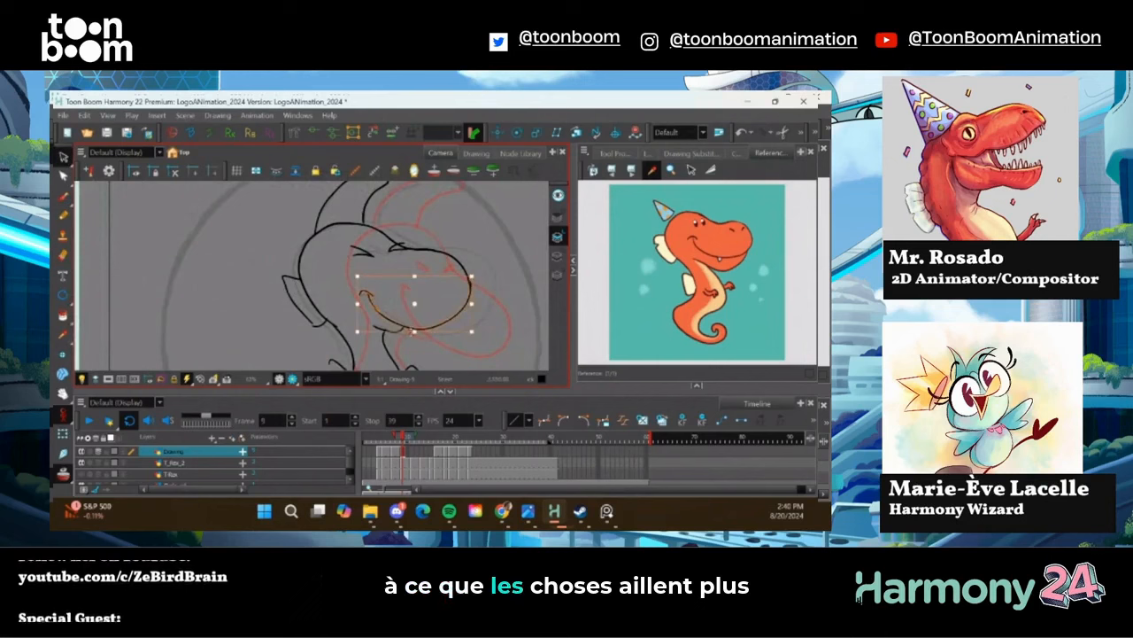
click(350, 290)
drag(383, 326, 386, 319)
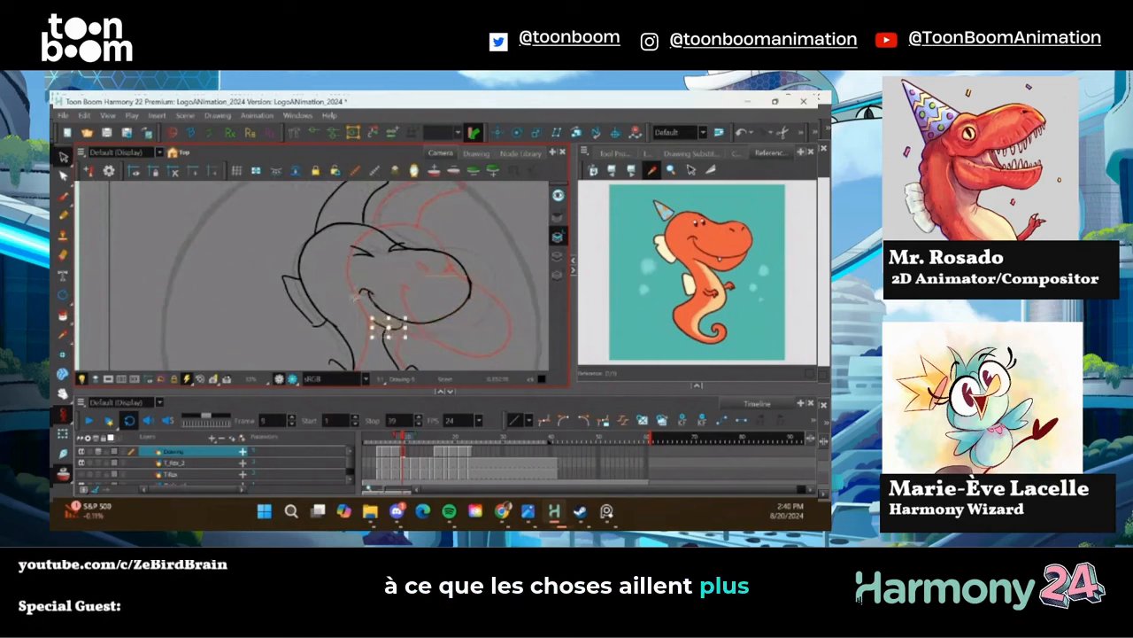
drag(303, 318, 334, 286)
Extend the frame 9 drawing's exposure through frame 10 and go to the empty frame 11
click(409, 461)
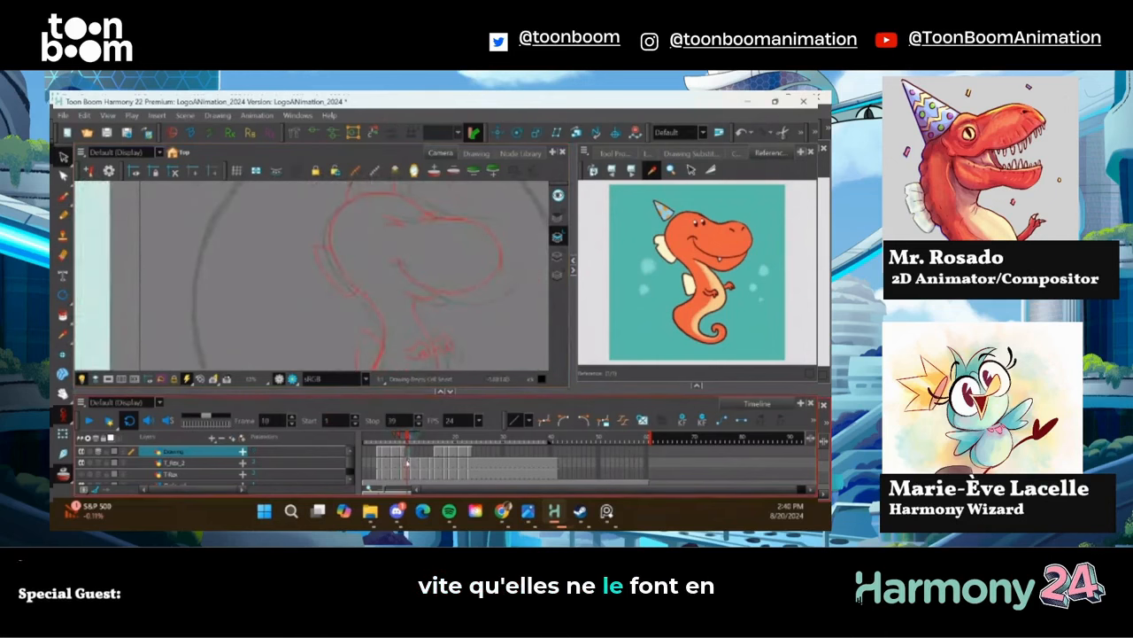
key(F5)
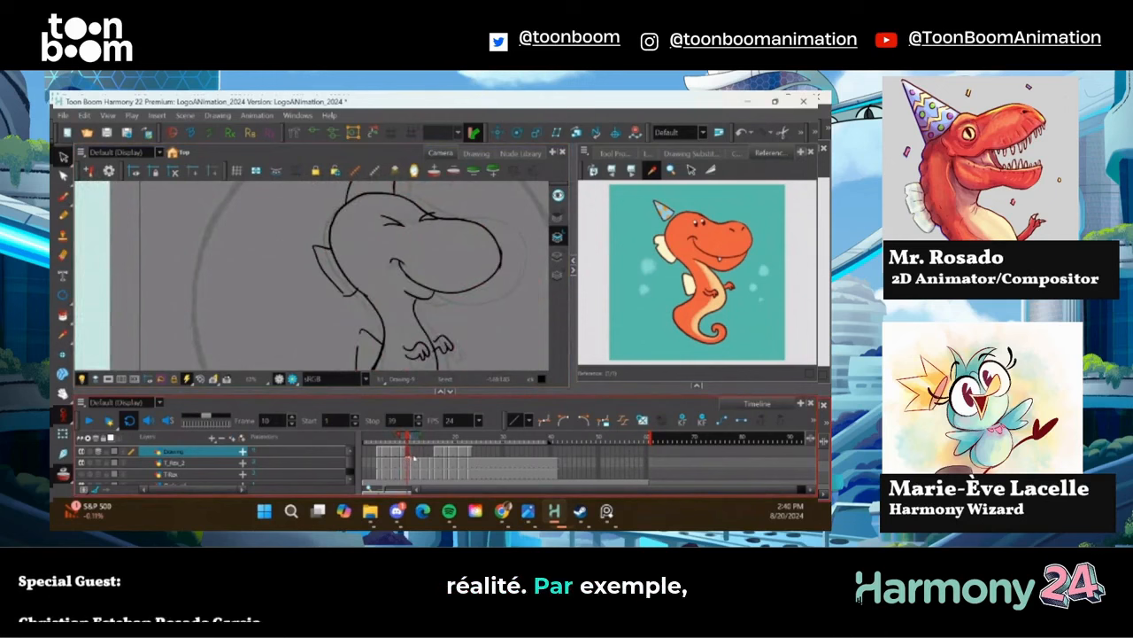
click(413, 455)
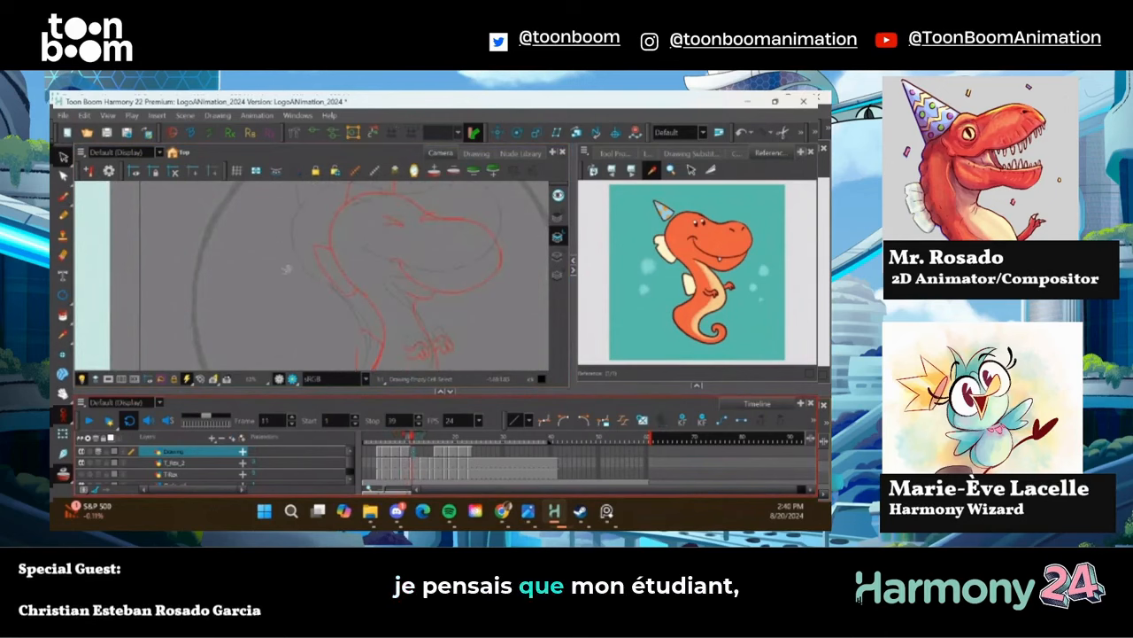
On frame 11, draw the head outline with a raised snout, smiling mouth, chin fold and closed eyes
drag(275, 265, 350, 311)
click(63, 197)
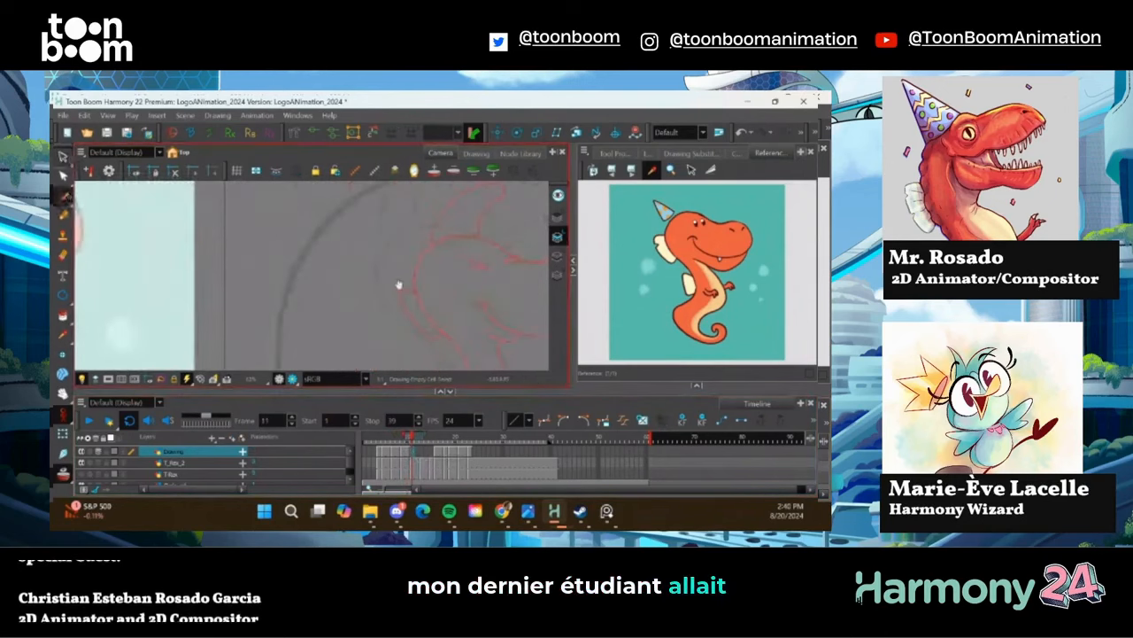
drag(397, 284, 270, 284)
mouse_move(308, 318)
mouse_down()
mouse_move(269, 258)
mouse_move(283, 223)
mouse_move(395, 215)
mouse_move(355, 281)
mouse_up()
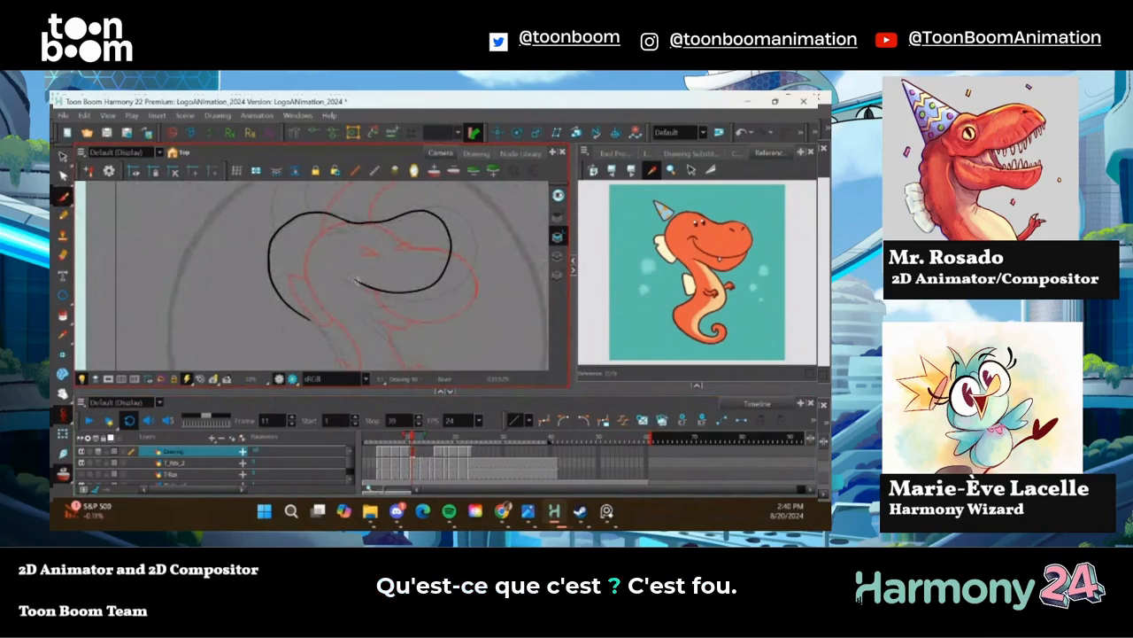
mouse_move(356, 282)
mouse_down()
mouse_move(341, 275)
mouse_move(388, 293)
mouse_up()
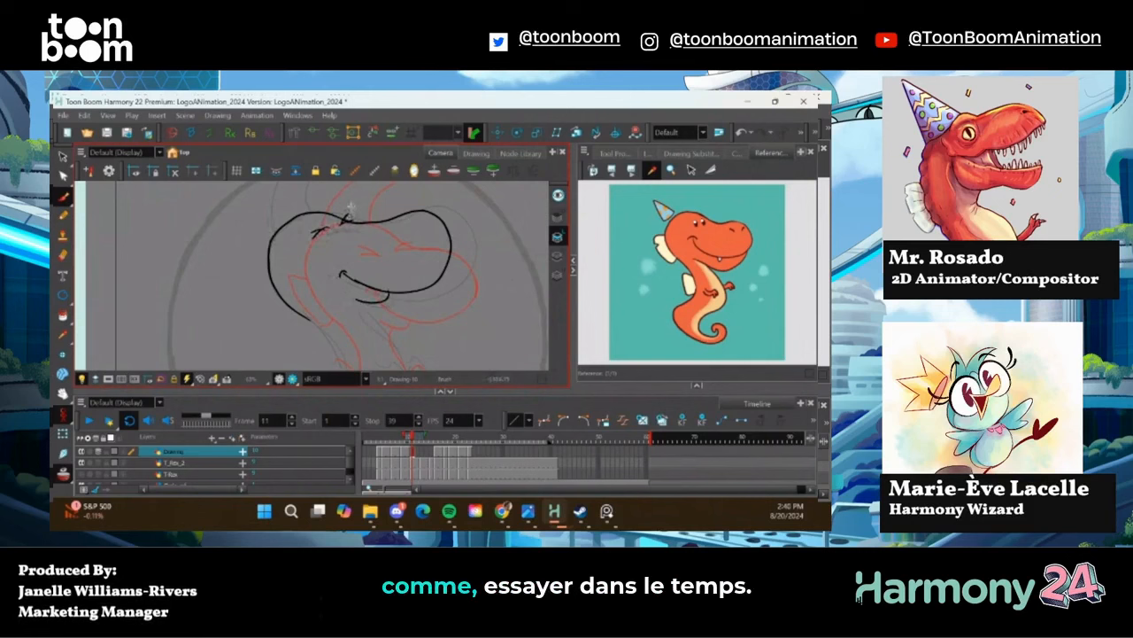
Draw the fin behind the frame 11 head and the front neck line running down from the chin
mouse_move(259, 283)
mouse_down()
mouse_move(283, 324)
mouse_move(307, 329)
mouse_move(303, 341)
mouse_move(283, 333)
mouse_move(304, 341)
mouse_up()
drag(261, 301, 273, 238)
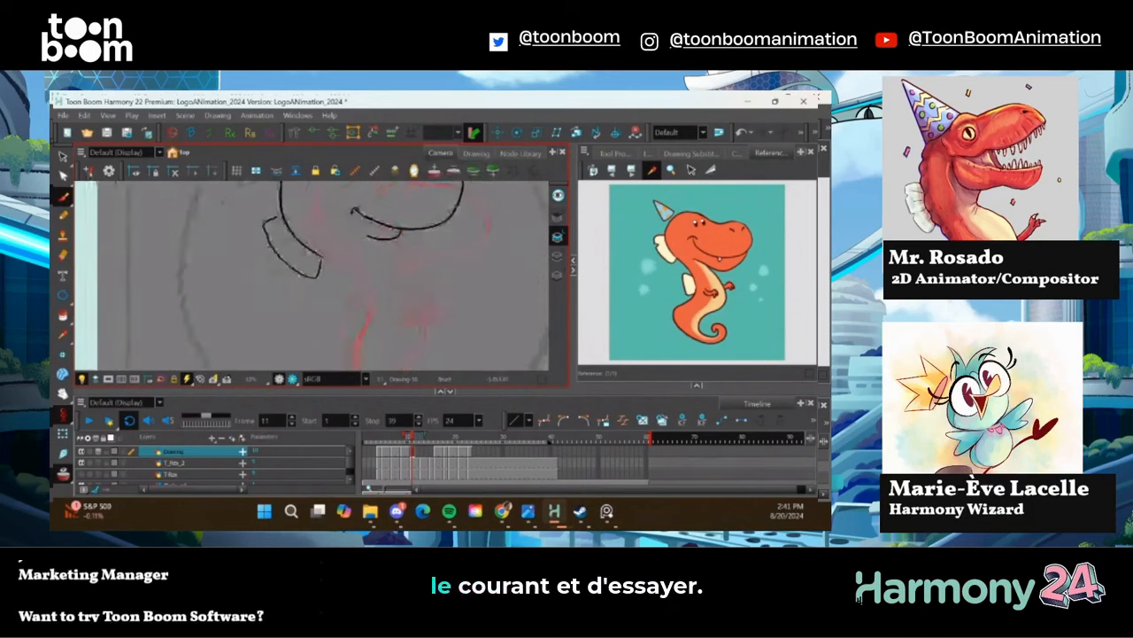
drag(372, 240, 414, 346)
mouse_move(338, 333)
mouse_down()
mouse_move(327, 238)
mouse_move(316, 271)
mouse_move(332, 314)
mouse_up()
Select the frame 11 front neck line and squeeze it slightly narrower towards the body
click(63, 157)
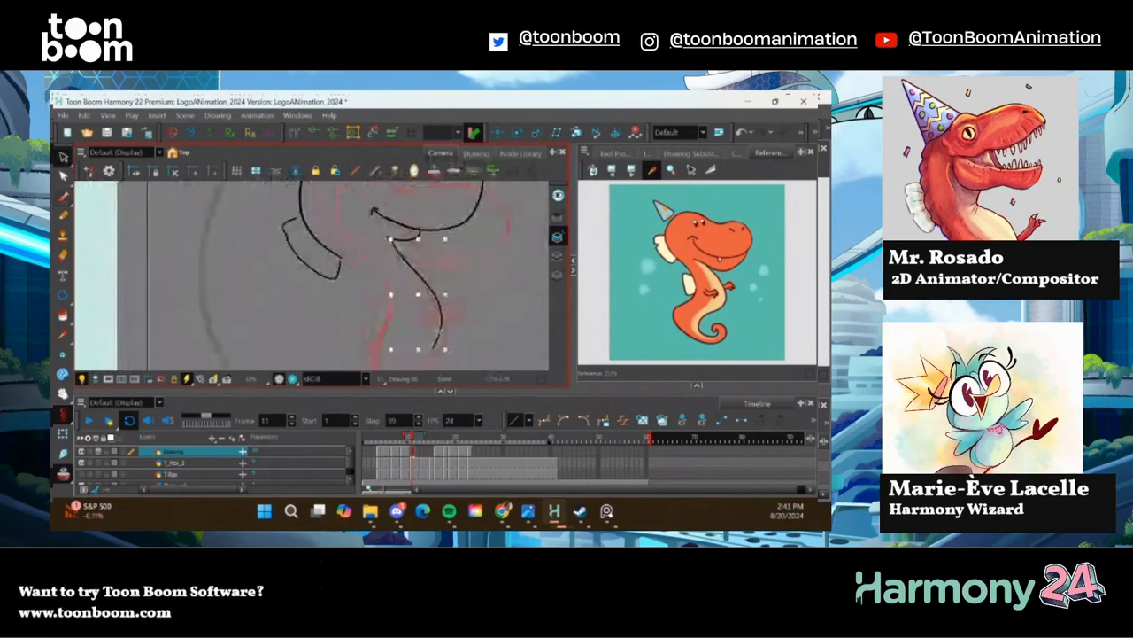
drag(405, 350, 396, 349)
click(336, 300)
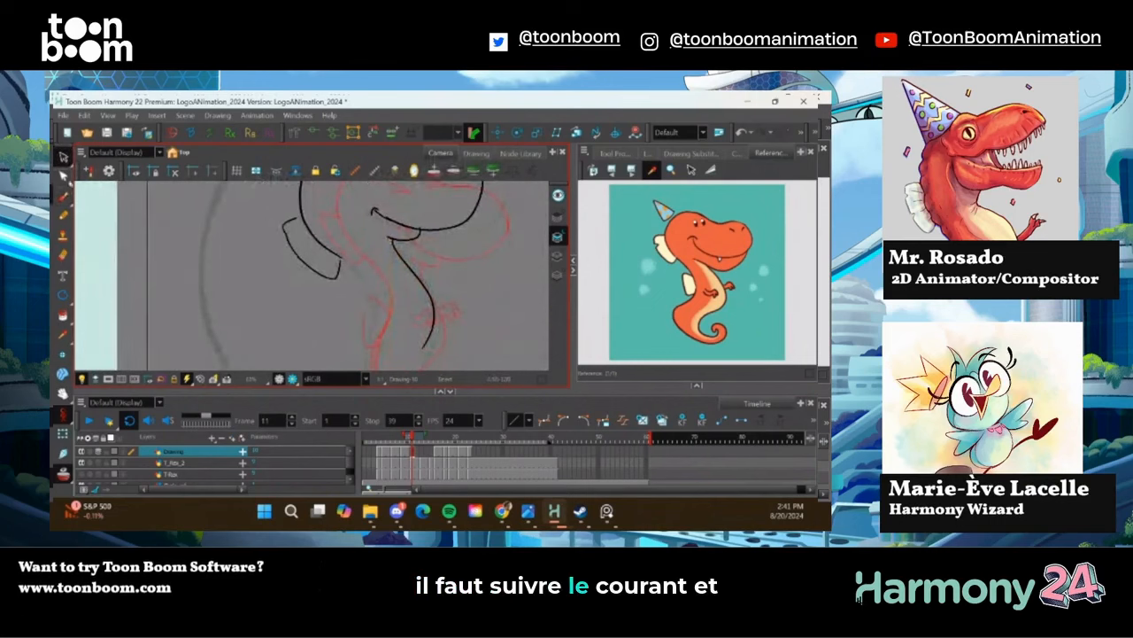
Draw the frame 11 back line down into a spiral tail and continue the belly line to meet it
click(62, 197)
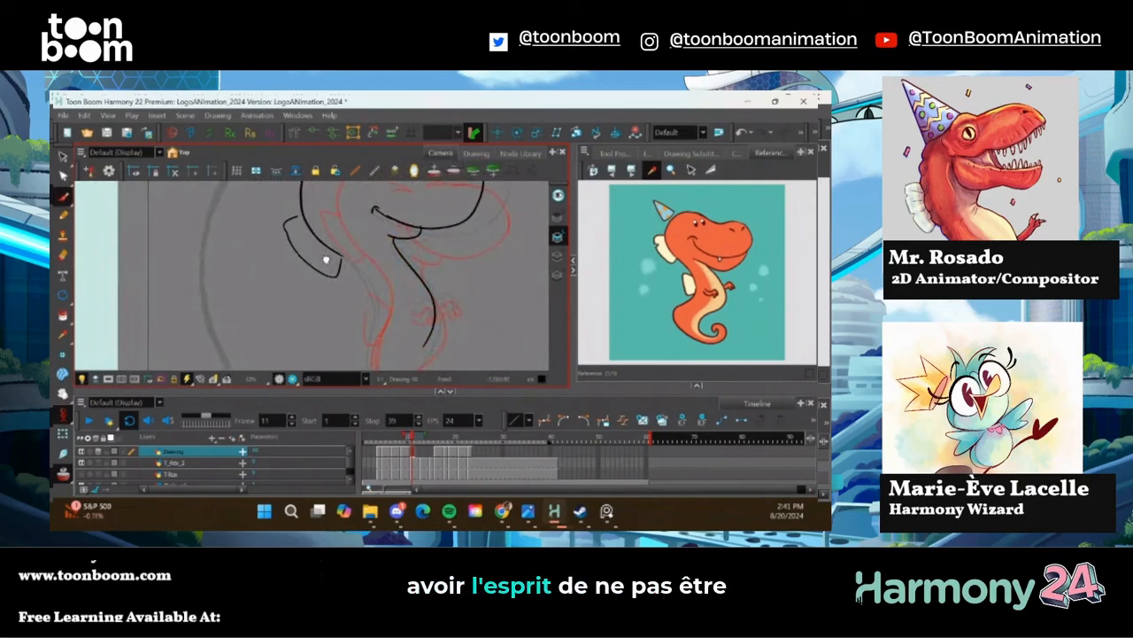
drag(324, 260, 339, 201)
mouse_move(358, 199)
mouse_down()
mouse_move(377, 212)
mouse_move(381, 272)
mouse_up()
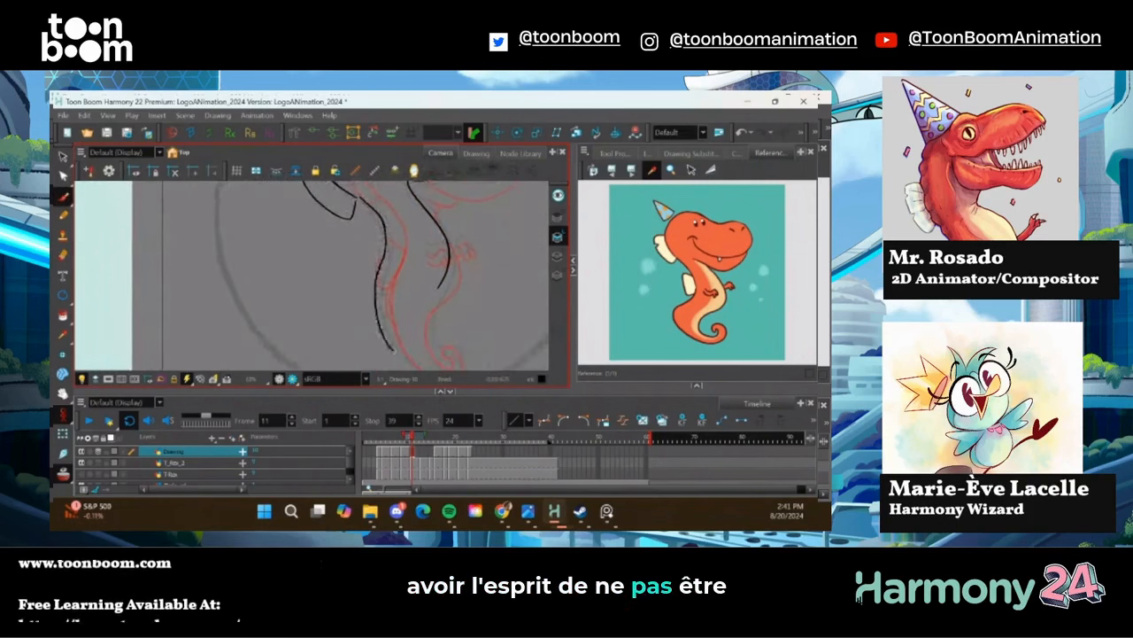
mouse_move(393, 350)
mouse_down()
mouse_move(442, 364)
mouse_move(450, 340)
mouse_move(433, 342)
mouse_up()
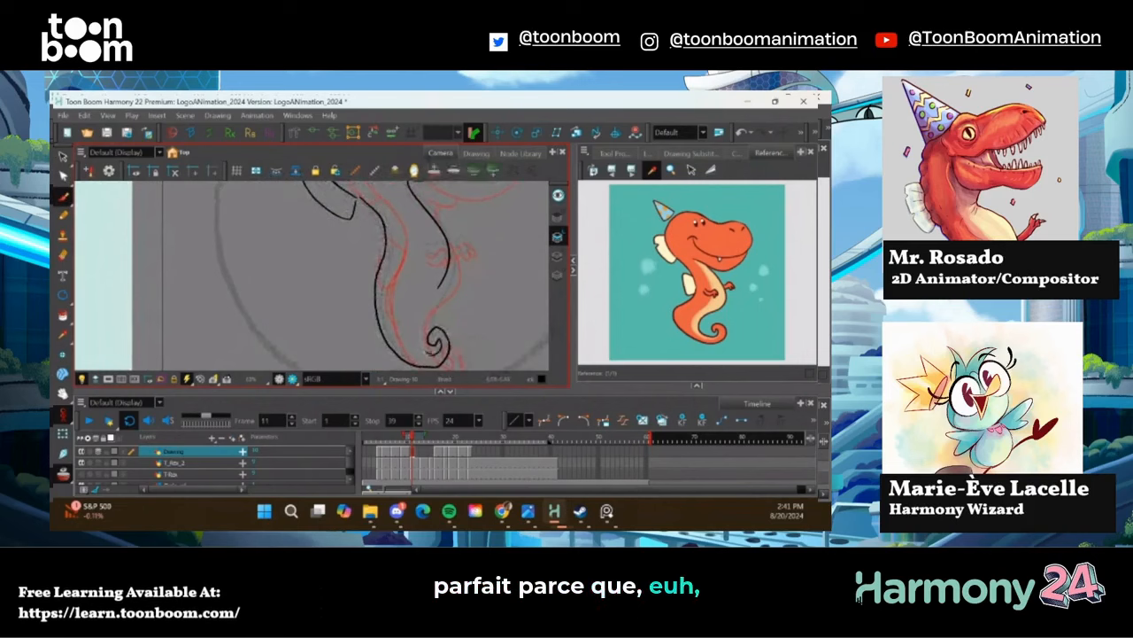
drag(439, 285, 423, 320)
Draw both small clawed arms on the frame 11 dinosaur's chest and the curved hat on its head
mouse_move(360, 202)
mouse_down()
mouse_move(395, 313)
mouse_move(400, 268)
mouse_up()
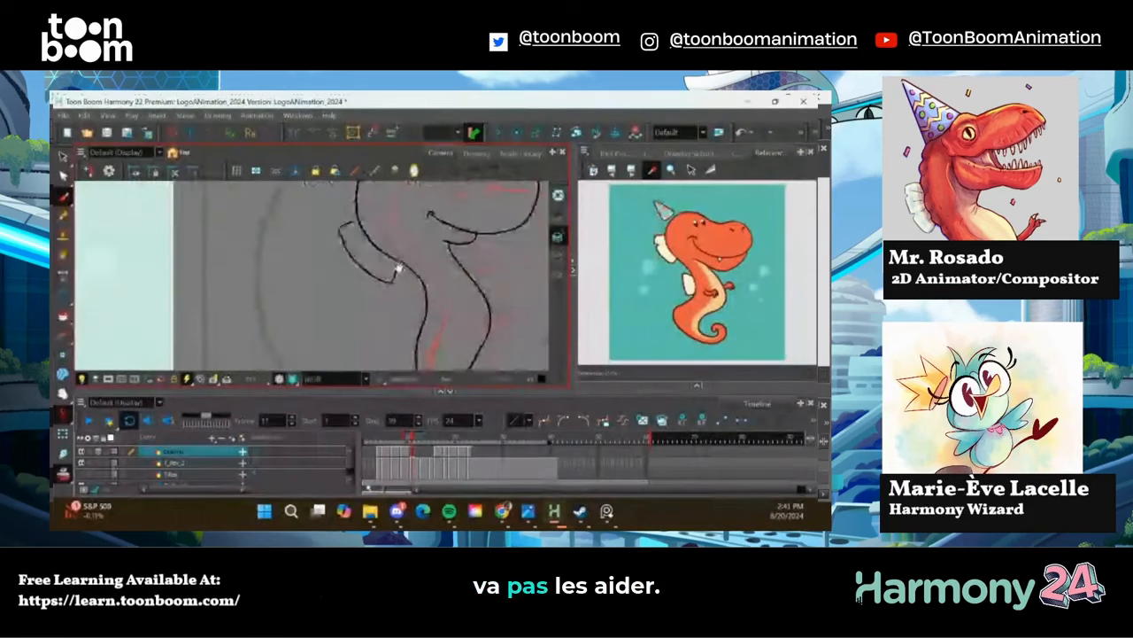
mouse_move(468, 303)
mouse_down()
mouse_move(472, 314)
mouse_move(507, 305)
mouse_move(491, 302)
mouse_up()
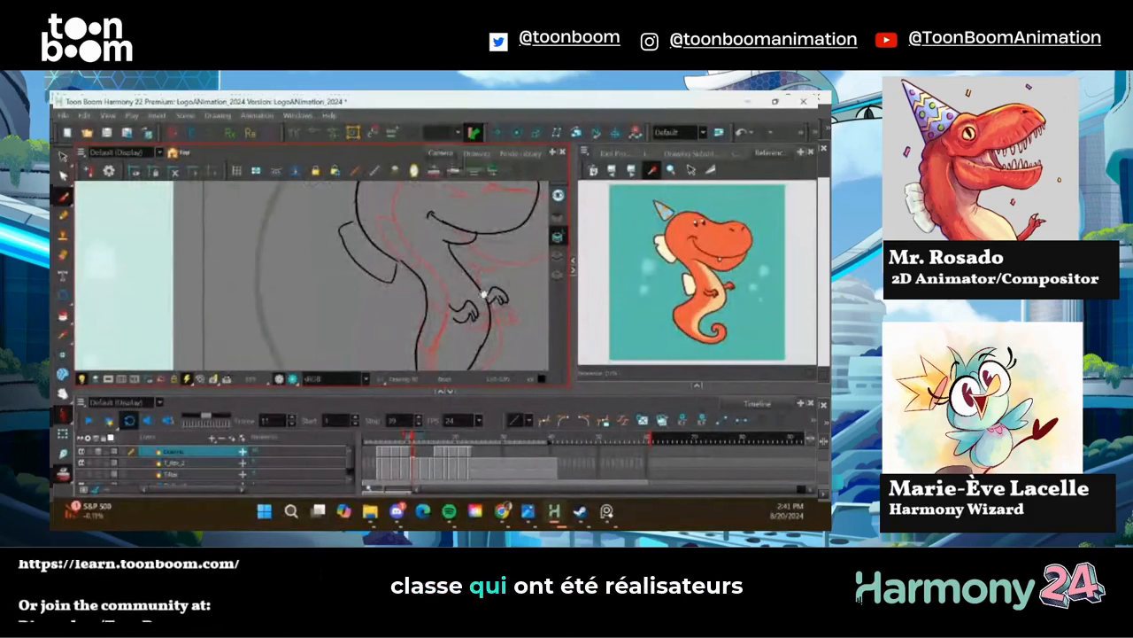
mouse_move(342, 220)
mouse_down()
mouse_move(340, 299)
mouse_move(328, 329)
mouse_move(319, 302)
mouse_move(393, 224)
mouse_move(400, 268)
mouse_up()
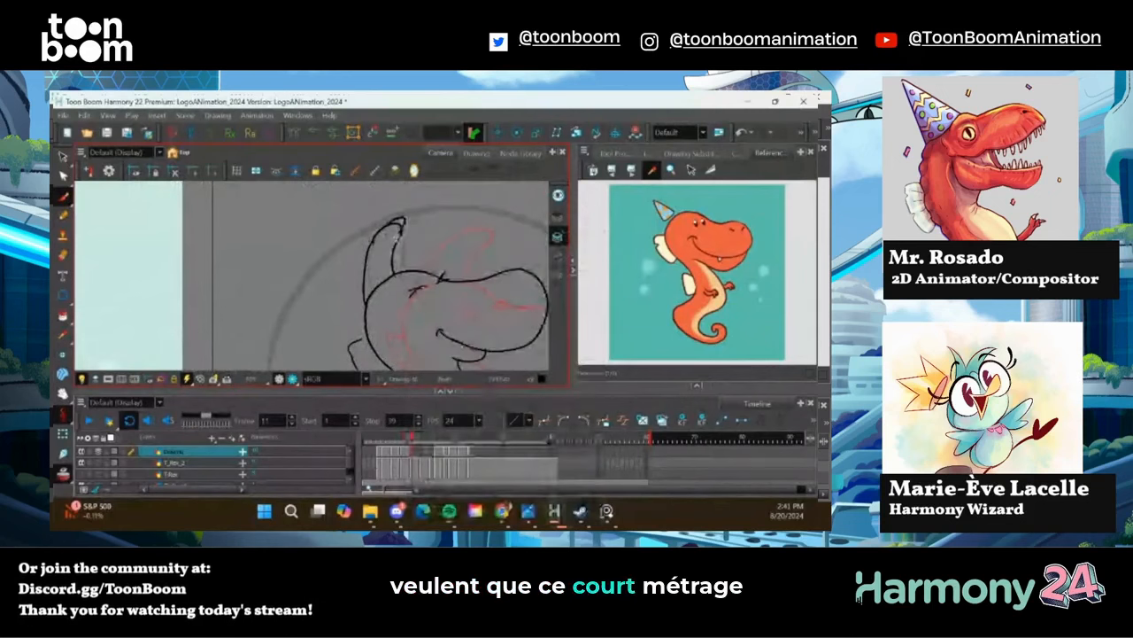
scroll(338, 261, down, 2)
scroll(339, 261, down, 3)
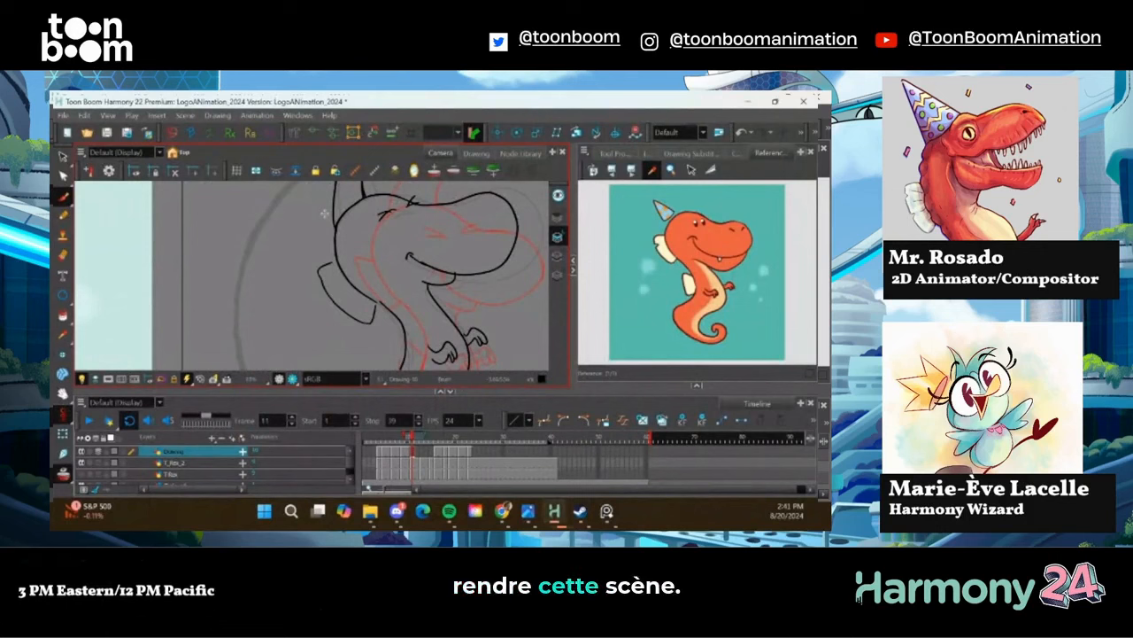
Draw the dinosaur's head outline on frame 13, with its smile, chin and the start of the front neck line
drag(344, 344, 289, 308)
click(415, 458)
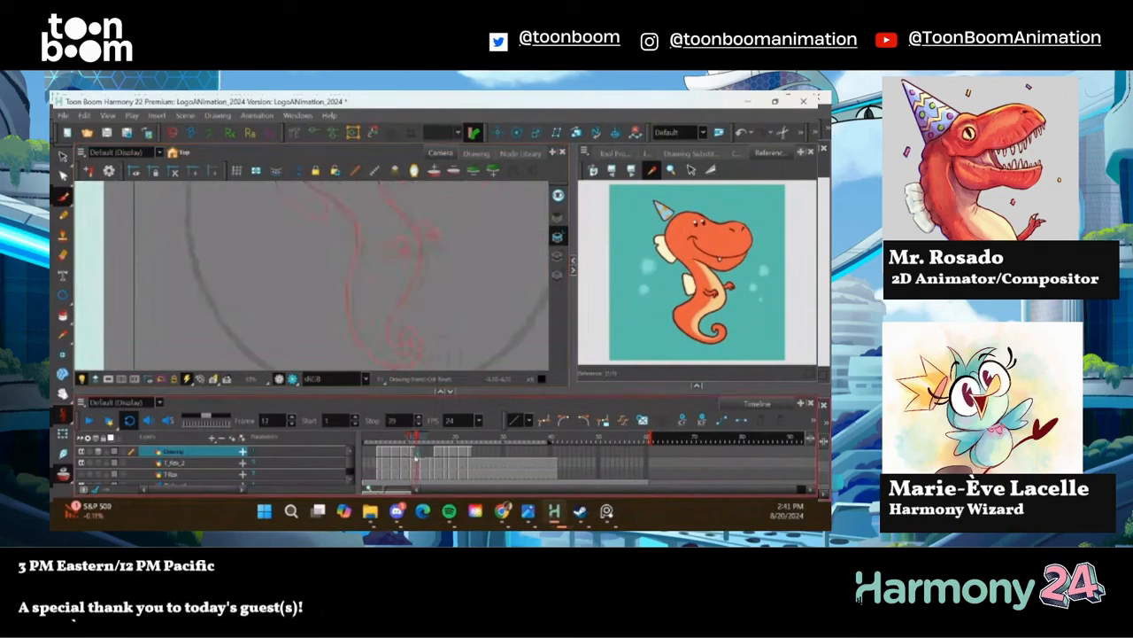
click(420, 458)
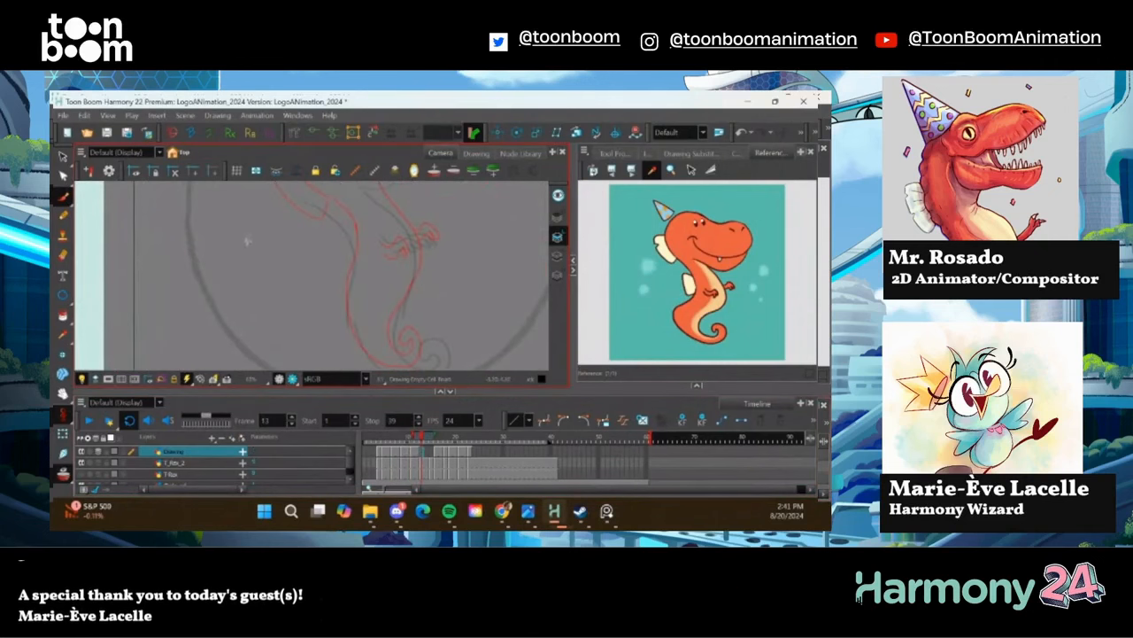
drag(238, 236, 284, 296)
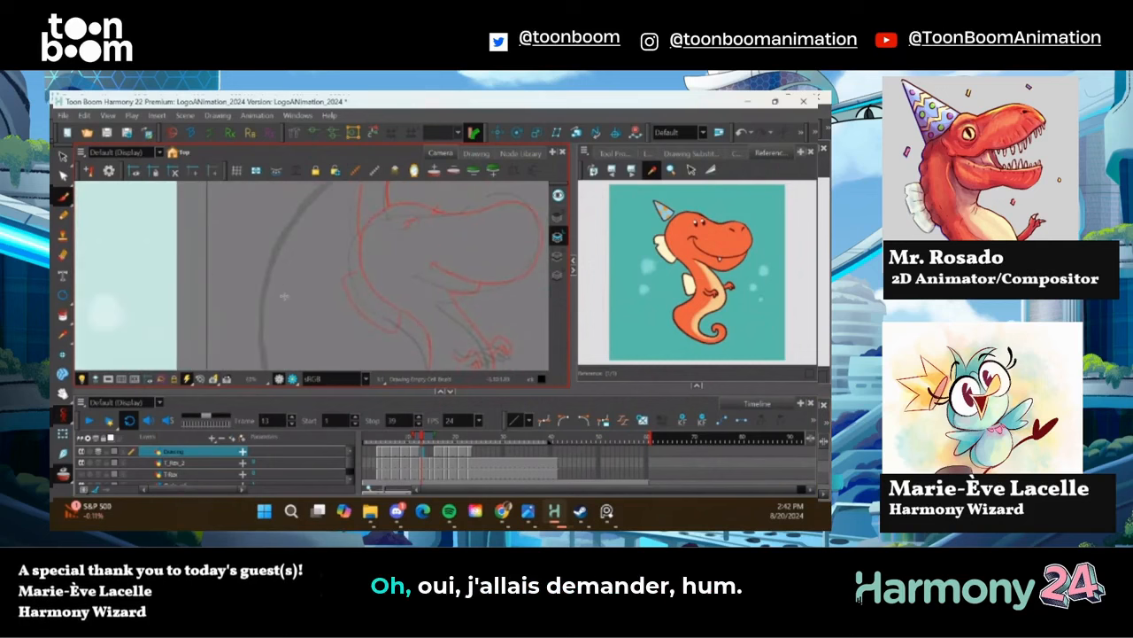
mouse_move(393, 318)
mouse_down()
mouse_move(349, 287)
mouse_move(345, 253)
mouse_move(372, 226)
mouse_move(428, 235)
mouse_move(468, 203)
mouse_move(487, 268)
mouse_up()
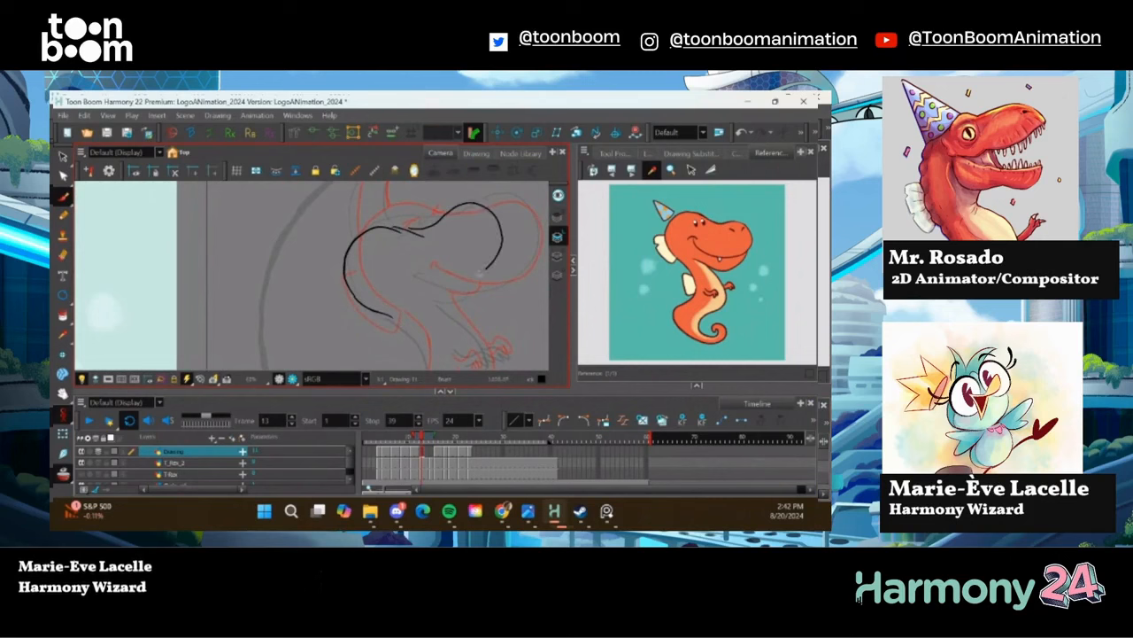
key(ctrl+z)
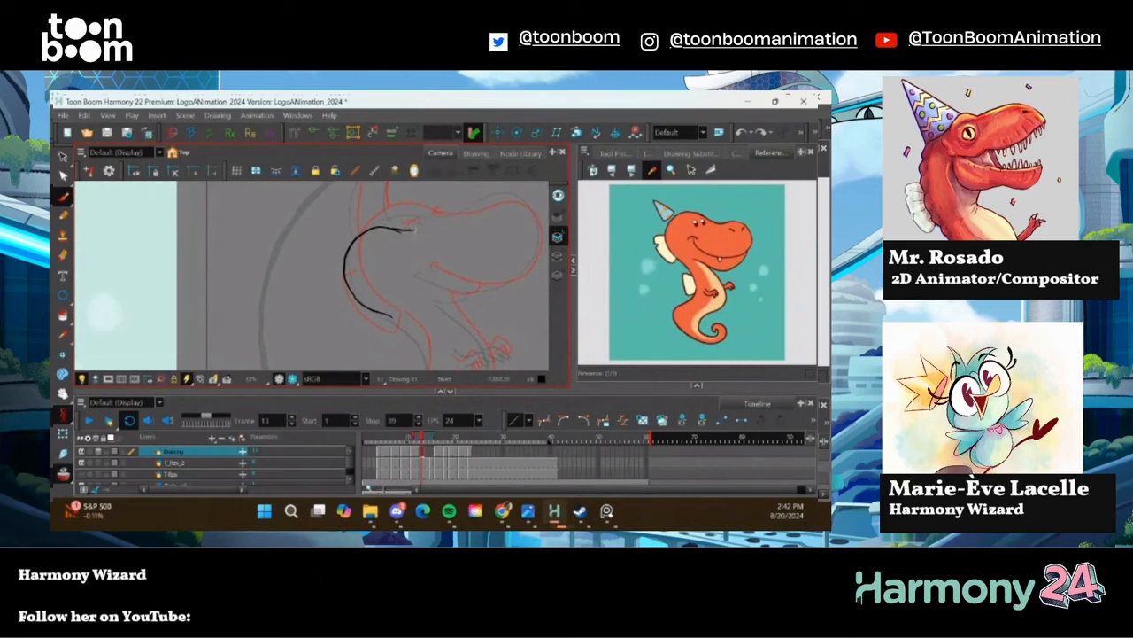
mouse_move(450, 211)
mouse_down()
mouse_move(493, 246)
mouse_move(470, 289)
mouse_up()
key(ctrl+z)
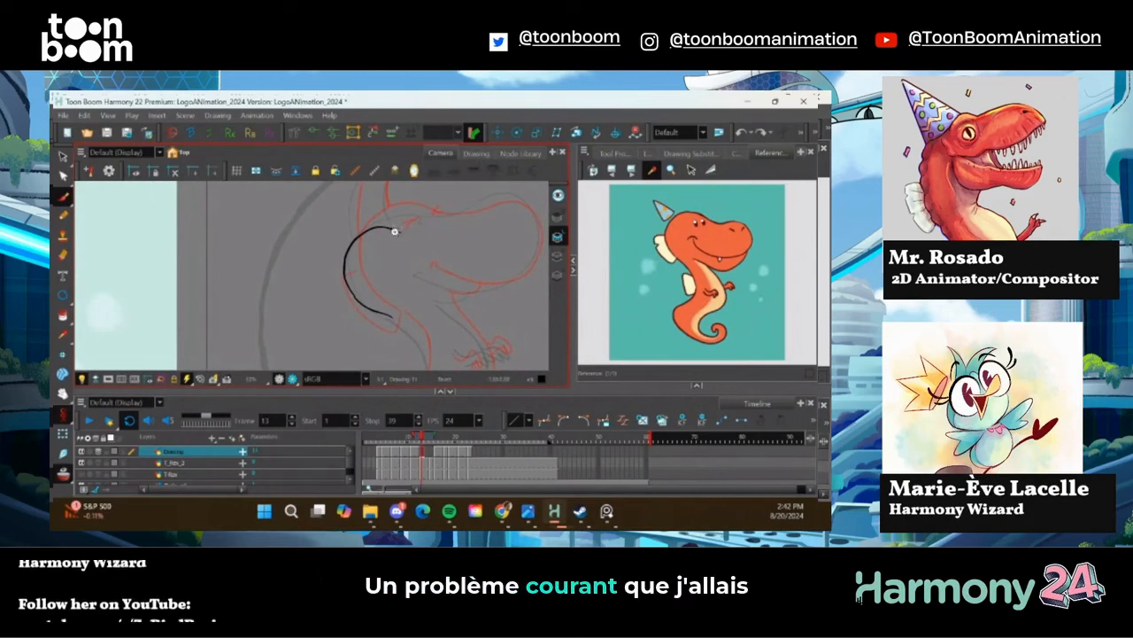
mouse_move(395, 229)
mouse_down()
mouse_move(437, 218)
mouse_move(477, 232)
mouse_move(466, 282)
mouse_move(403, 285)
mouse_move(335, 217)
mouse_up()
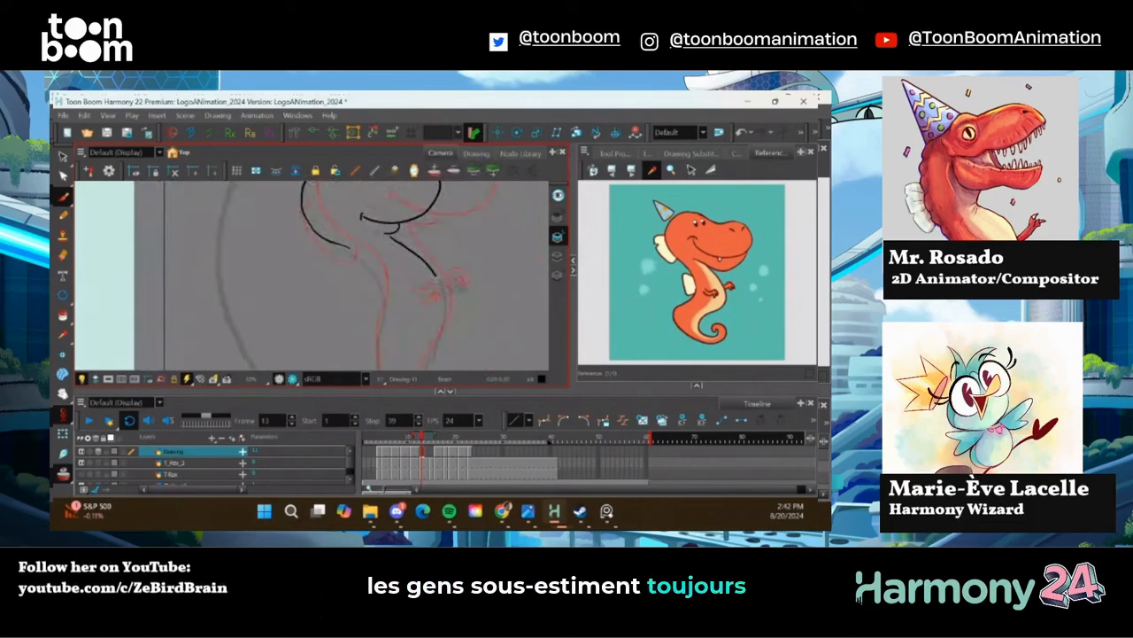
Draw the frame 13 belly and back lines down into a spiral tail and add both small clawed arms
drag(432, 270, 422, 345)
drag(369, 285, 353, 238)
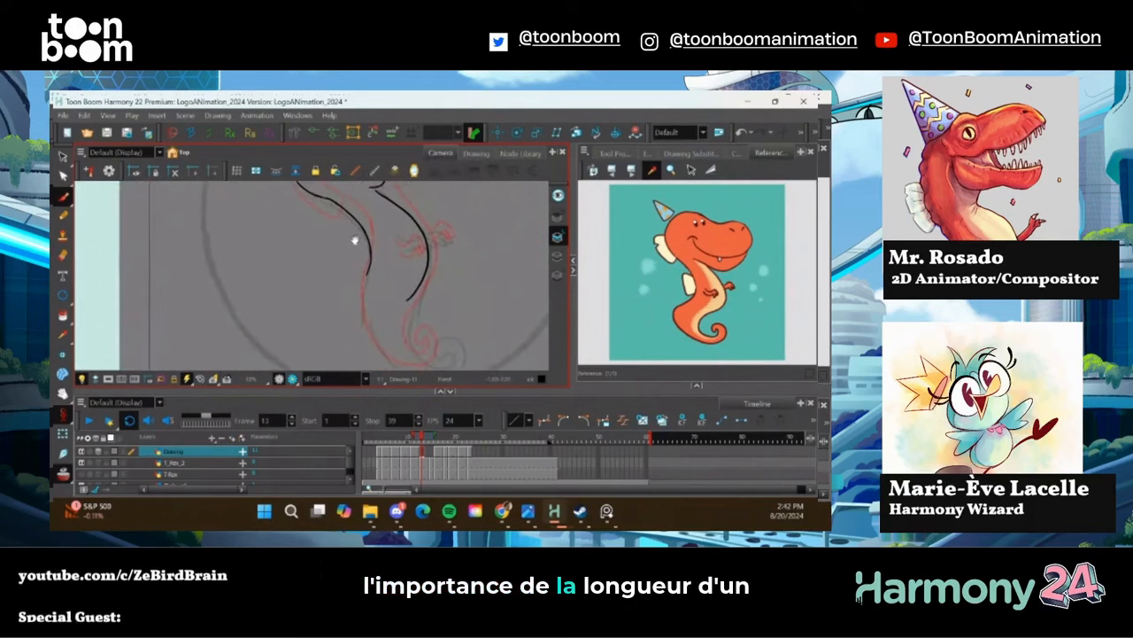
mouse_move(399, 323)
mouse_down()
mouse_move(407, 353)
mouse_move(420, 349)
mouse_up()
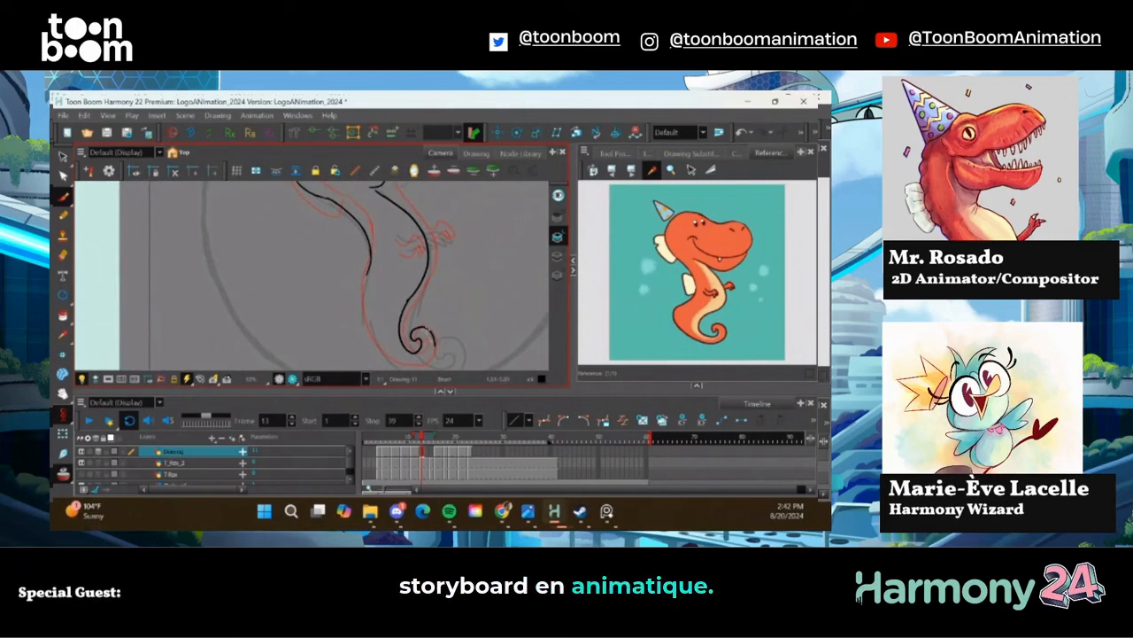
key(ctrl+z)
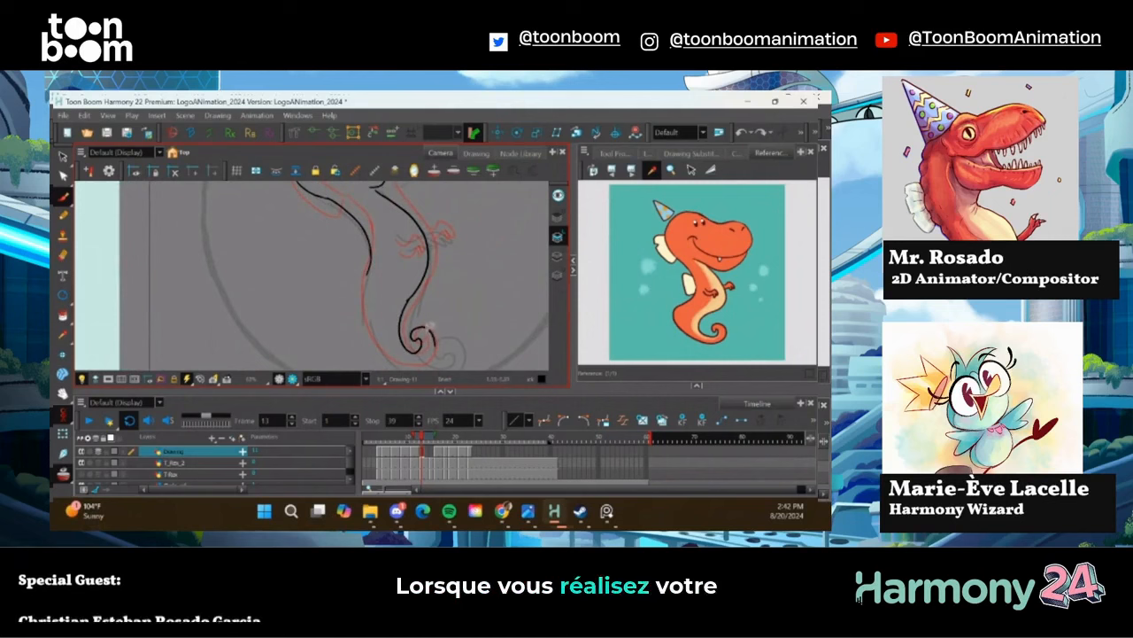
mouse_move(417, 327)
mouse_down()
mouse_move(432, 338)
mouse_move(426, 357)
mouse_move(392, 360)
mouse_move(368, 342)
mouse_move(358, 299)
mouse_move(367, 261)
mouse_move(344, 263)
mouse_move(352, 299)
mouse_move(416, 302)
mouse_move(429, 317)
mouse_move(451, 293)
mouse_move(460, 301)
mouse_move(440, 306)
mouse_up()
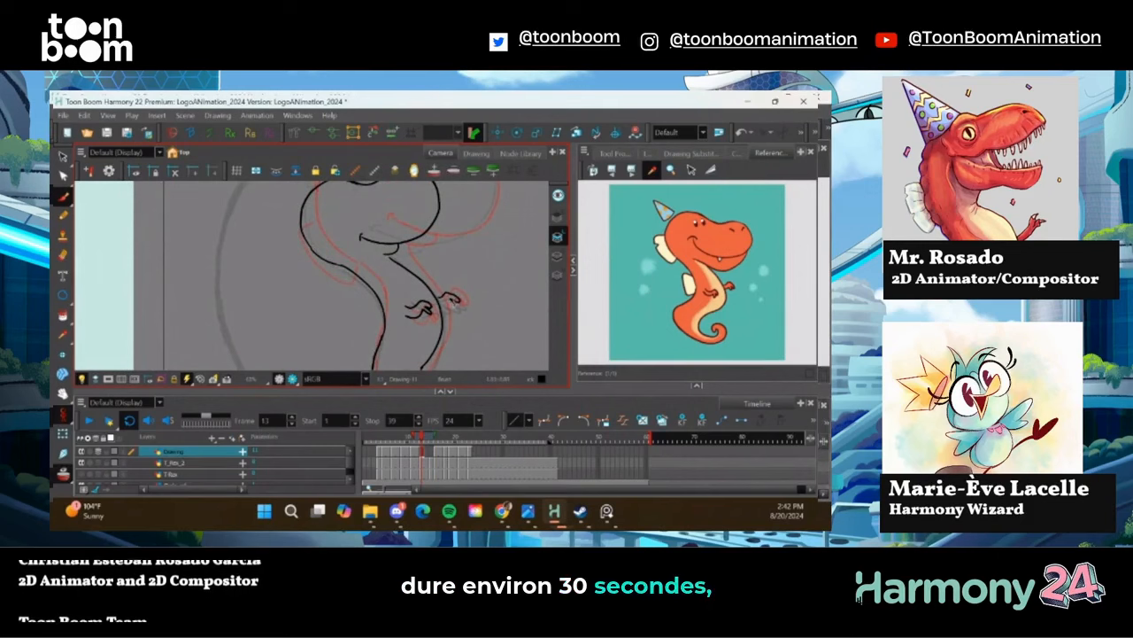
Select the frame 13 head outline and stretch it slightly larger towards the snout
mouse_move(301, 232)
mouse_down()
mouse_move(312, 302)
mouse_move(294, 287)
mouse_up()
key(alt+s)
drag(301, 301, 355, 194)
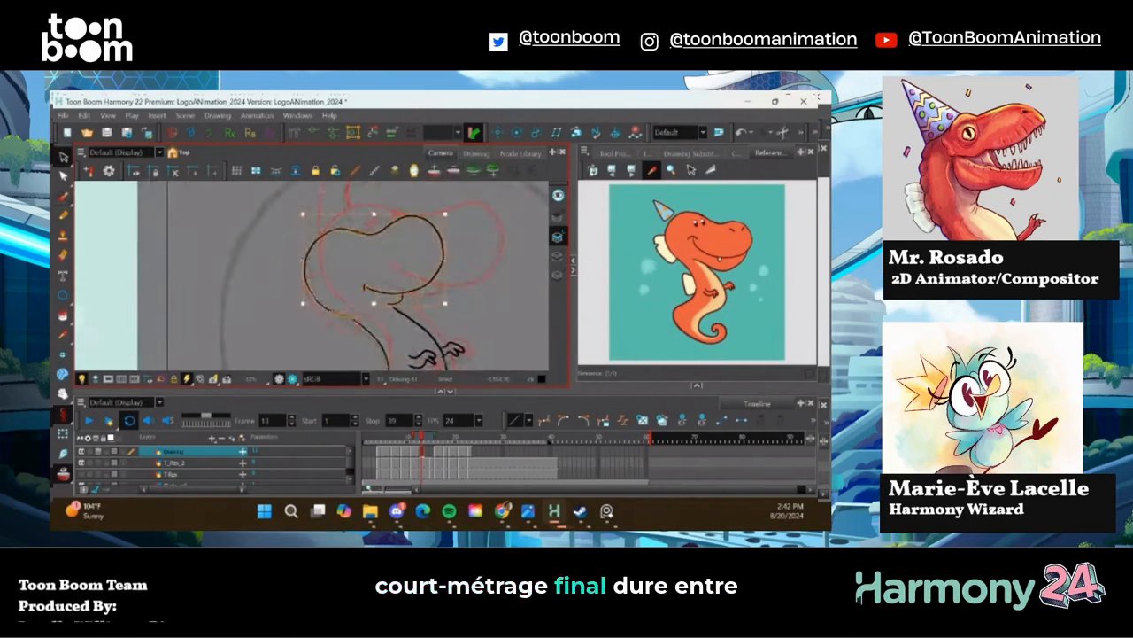
click(278, 225)
click(444, 246)
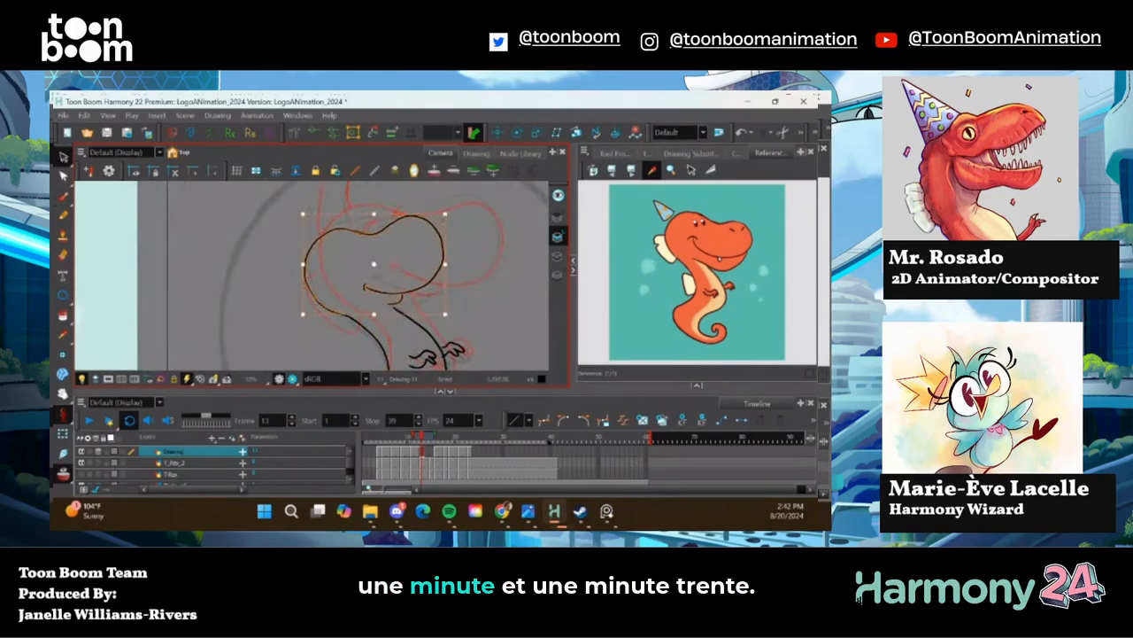
click(450, 209)
drag(450, 209, 460, 204)
click(291, 269)
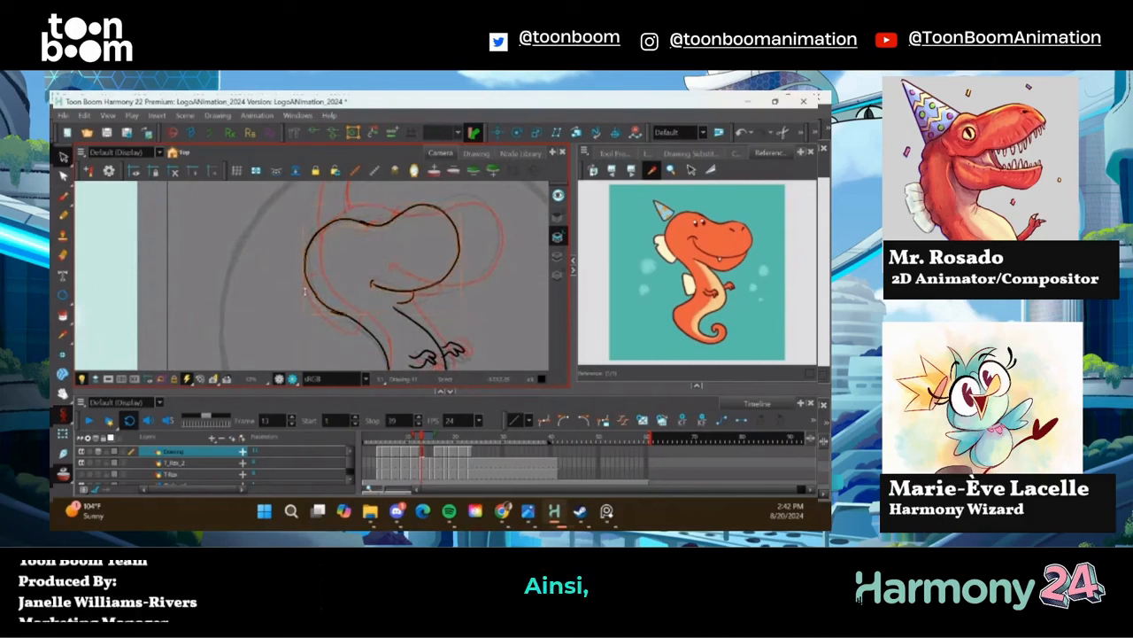
click(343, 303)
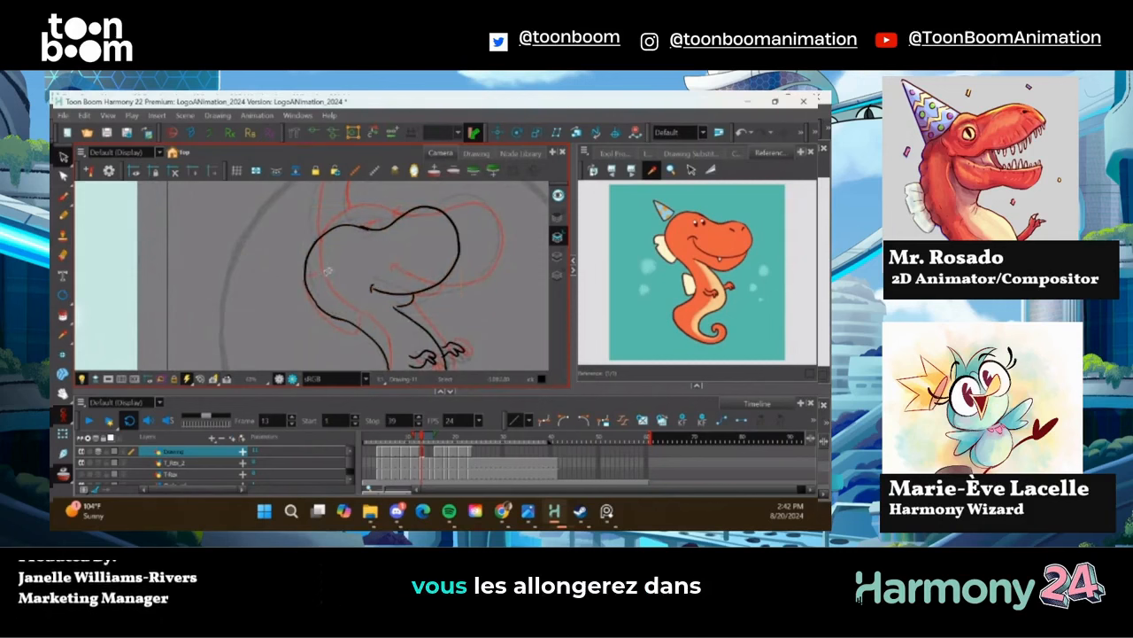
Draw the closed eyes and the curved hat on the frame 13 head with the brush
click(63, 196)
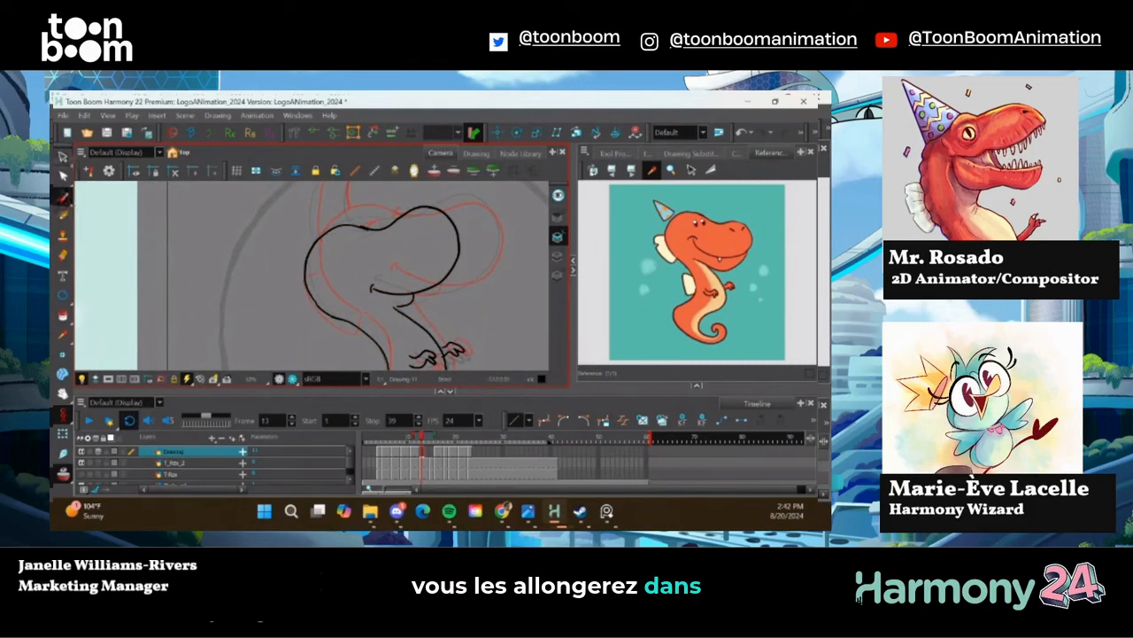
drag(338, 258, 351, 250)
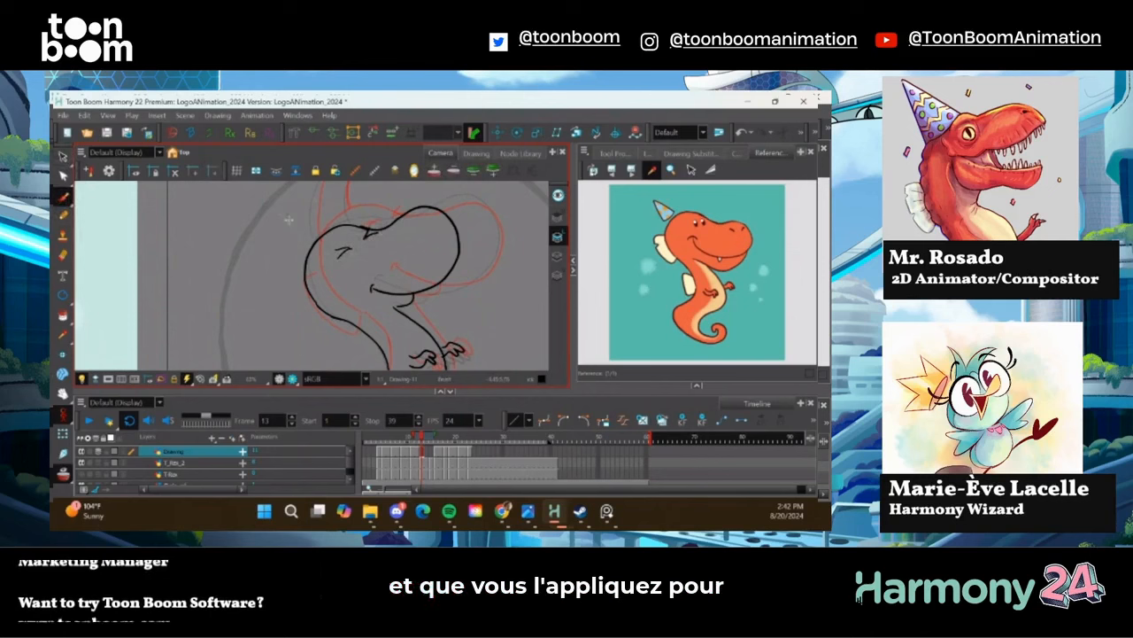
mouse_move(289, 219)
mouse_down()
mouse_move(360, 296)
mouse_move(358, 218)
mouse_up()
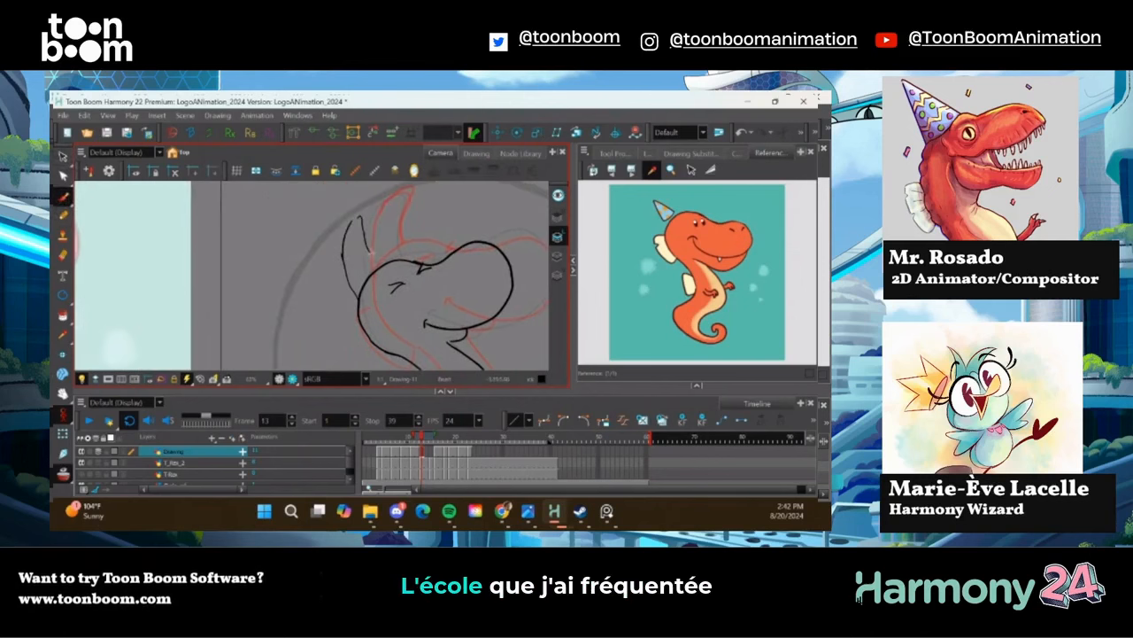
drag(378, 258, 382, 263)
Draw the fin behind the frame 13 head and the second fin on the dinosaur's back
drag(346, 309, 320, 236)
drag(329, 274, 318, 241)
drag(357, 304, 342, 233)
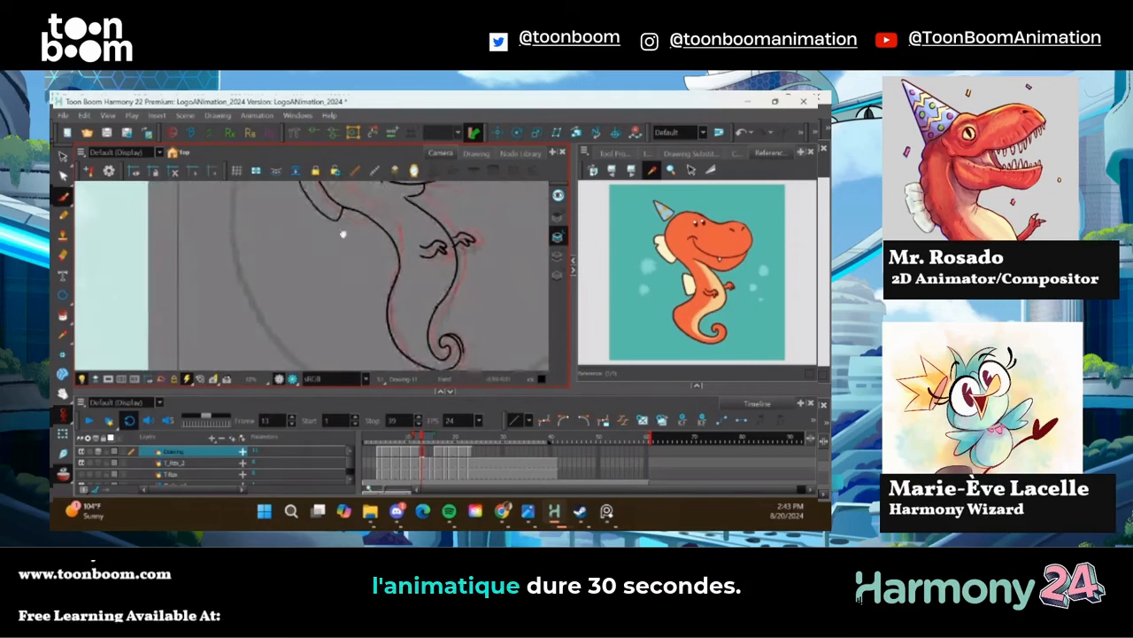
drag(390, 293, 372, 288)
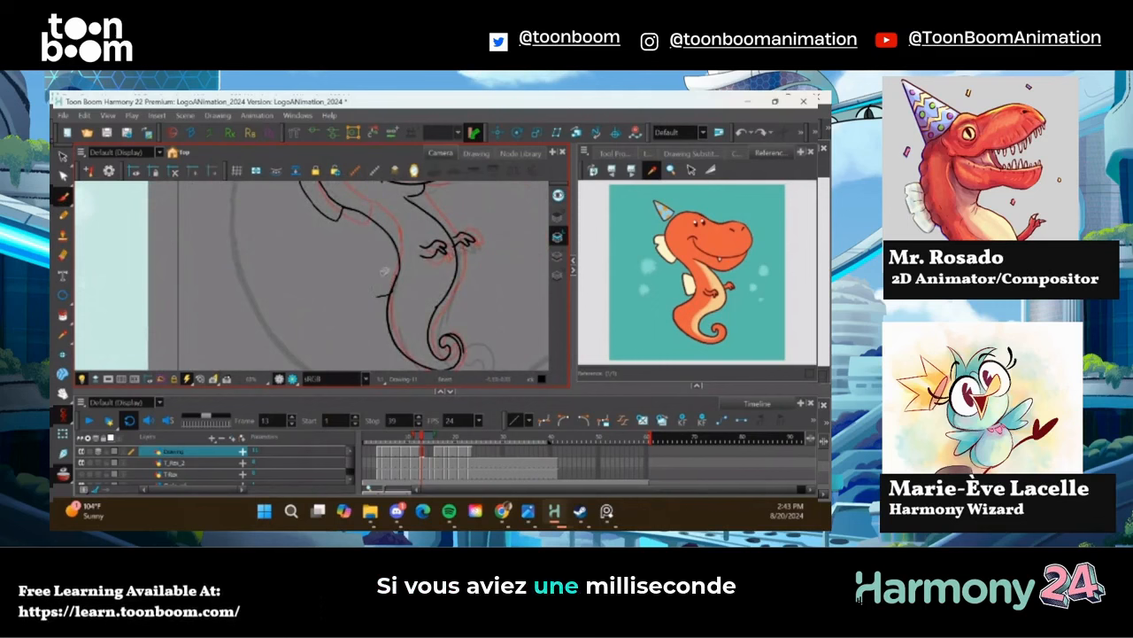
mouse_move(373, 290)
mouse_down()
mouse_move(367, 263)
mouse_move(398, 243)
mouse_up()
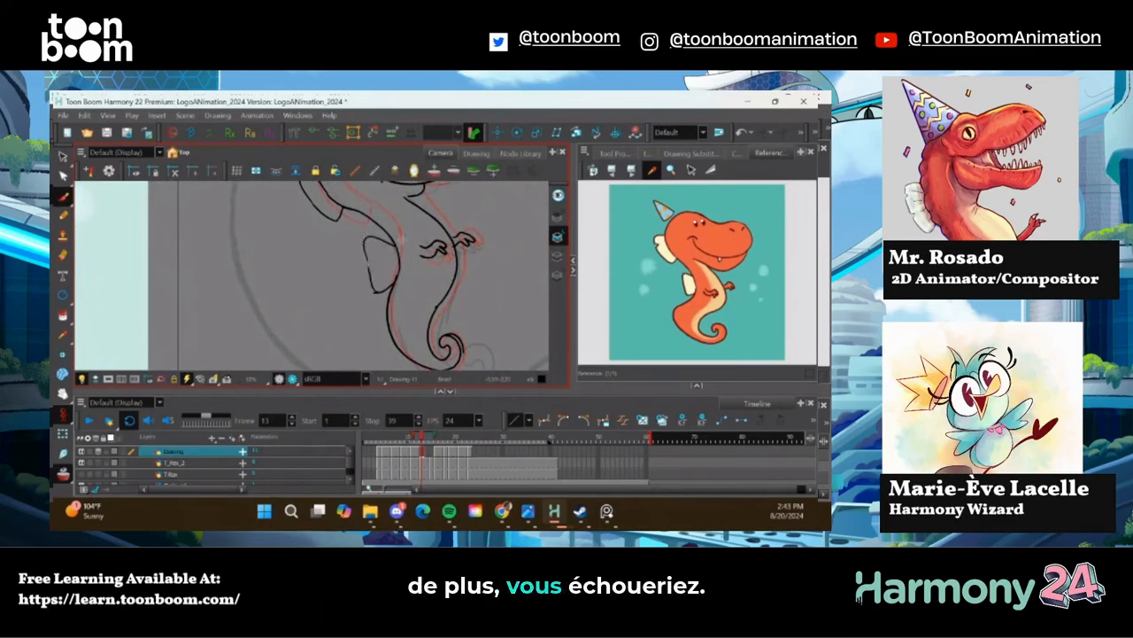
Turn off onion skin for the Drawing layer and trace the dinosaur's head outline, smile and chin on frame 15
click(428, 453)
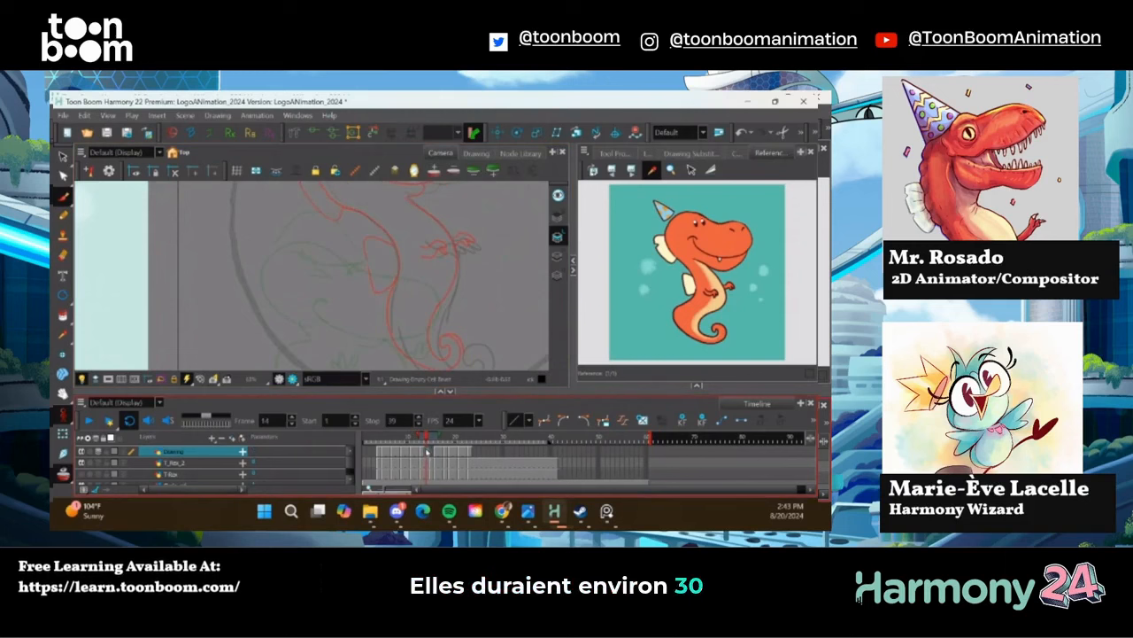
key(F5)
click(432, 452)
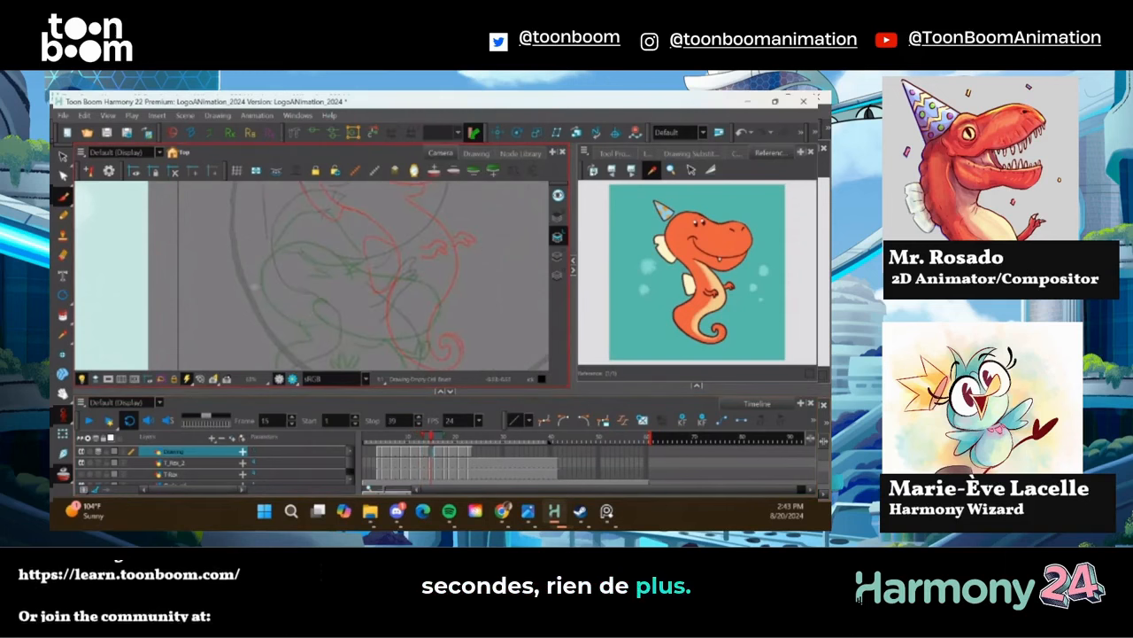
drag(221, 278, 249, 278)
click(93, 449)
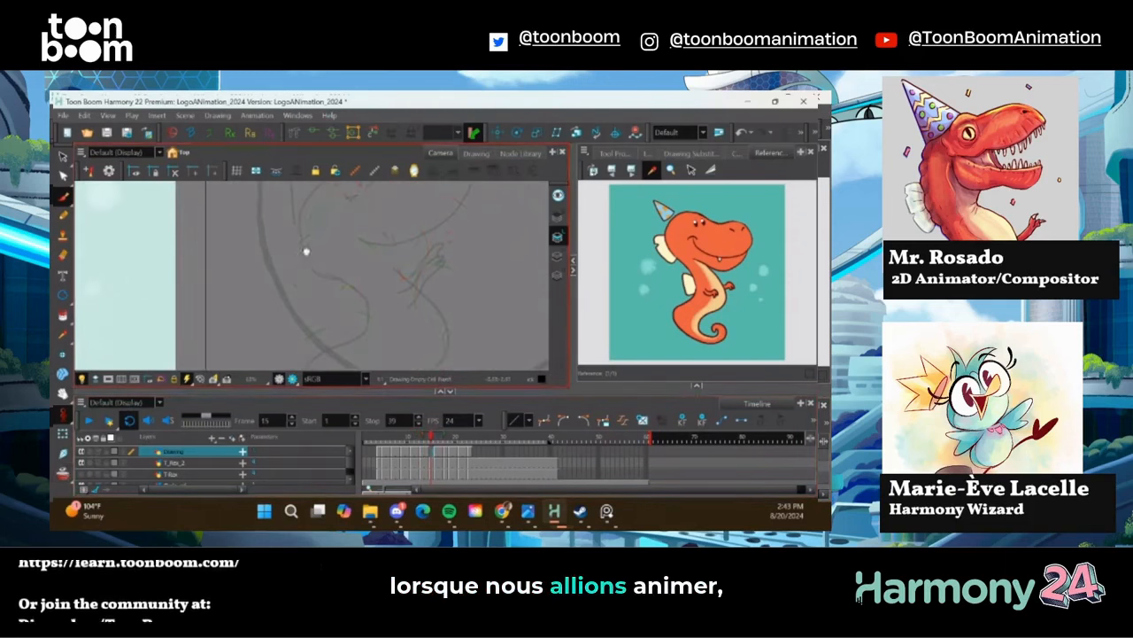
drag(297, 244, 285, 299)
mouse_move(347, 337)
mouse_down()
mouse_move(304, 304)
mouse_move(307, 257)
mouse_move(324, 241)
mouse_move(370, 242)
mouse_move(424, 200)
mouse_move(447, 204)
mouse_move(461, 237)
mouse_move(443, 274)
mouse_move(406, 295)
mouse_move(354, 292)
mouse_move(390, 318)
mouse_up()
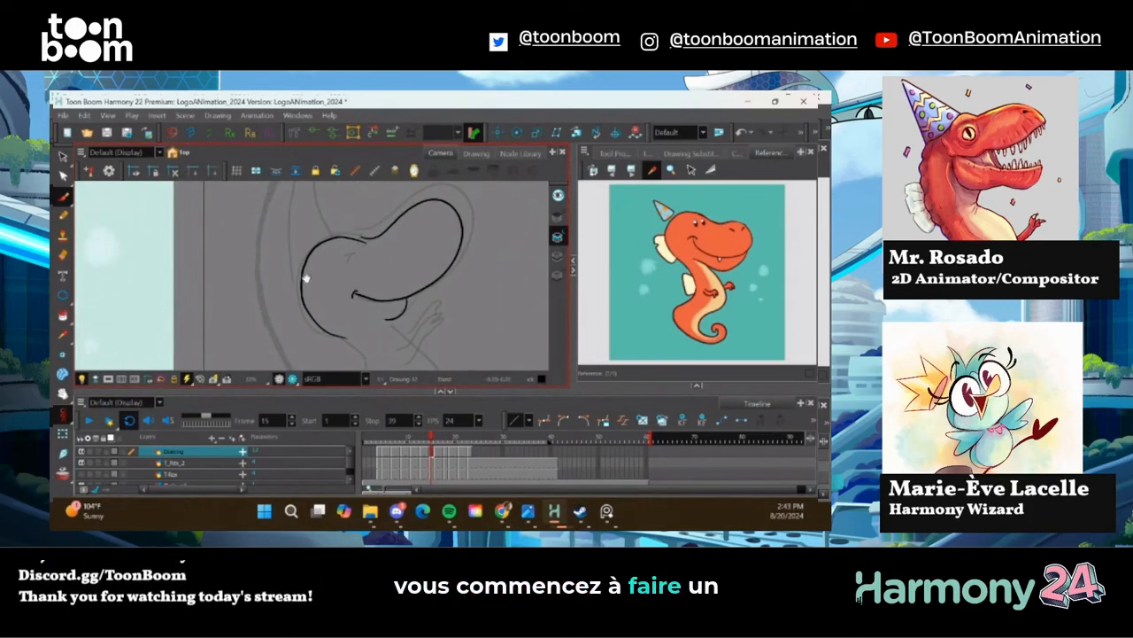
drag(348, 252, 359, 277)
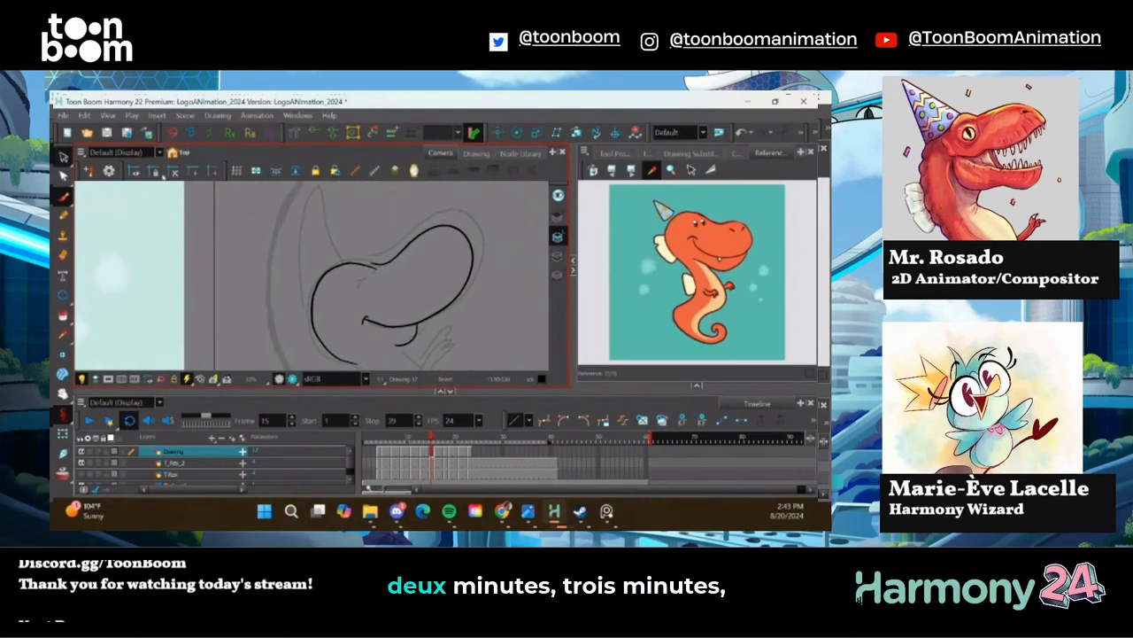
Draw the closed eyes and the hat on the frame 15 head with the brush
click(63, 157)
click(343, 262)
click(63, 195)
drag(310, 276, 341, 254)
drag(353, 293, 368, 284)
drag(354, 337, 357, 273)
Draw the frame 15 head fin, the back line with its fin, and the raised clawed arms with the belly line
drag(301, 263, 333, 307)
drag(359, 301, 343, 367)
drag(412, 311, 454, 276)
drag(400, 282, 452, 367)
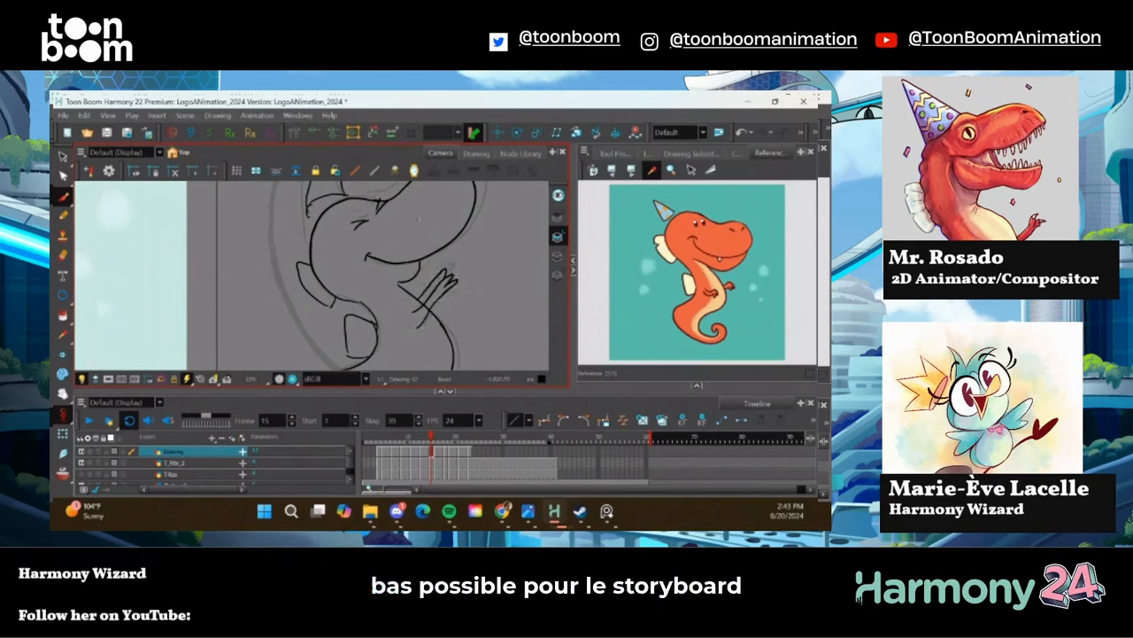
Create an empty drawing at frame 16 and prepare it for sketching with the layer below hidden and onion skin on
click(436, 455)
key(alt+shift+r)
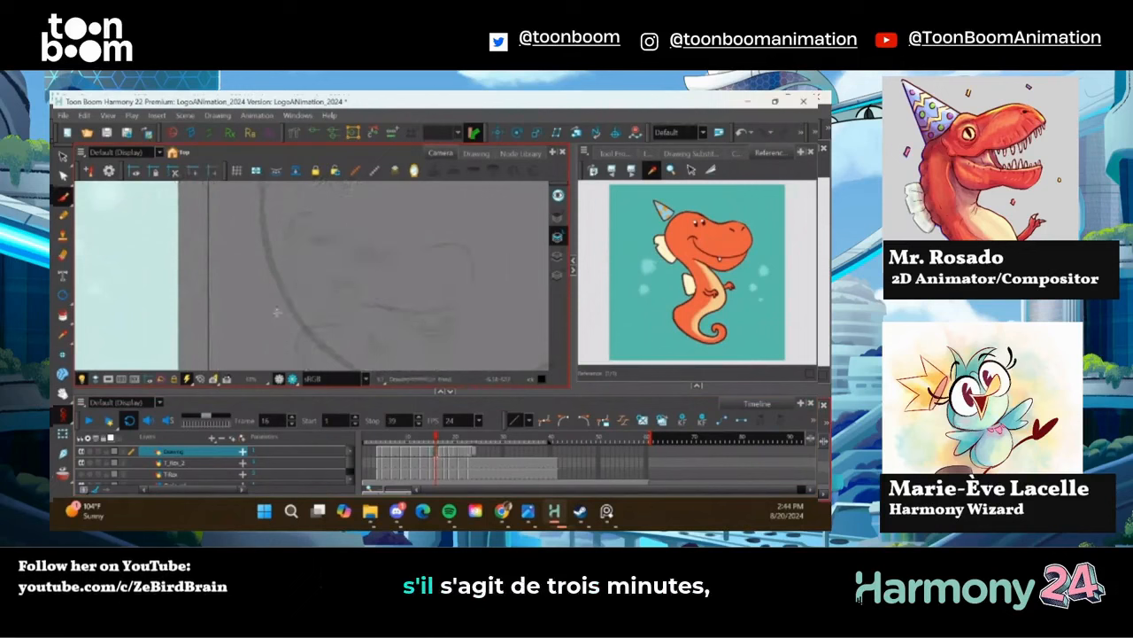
click(82, 462)
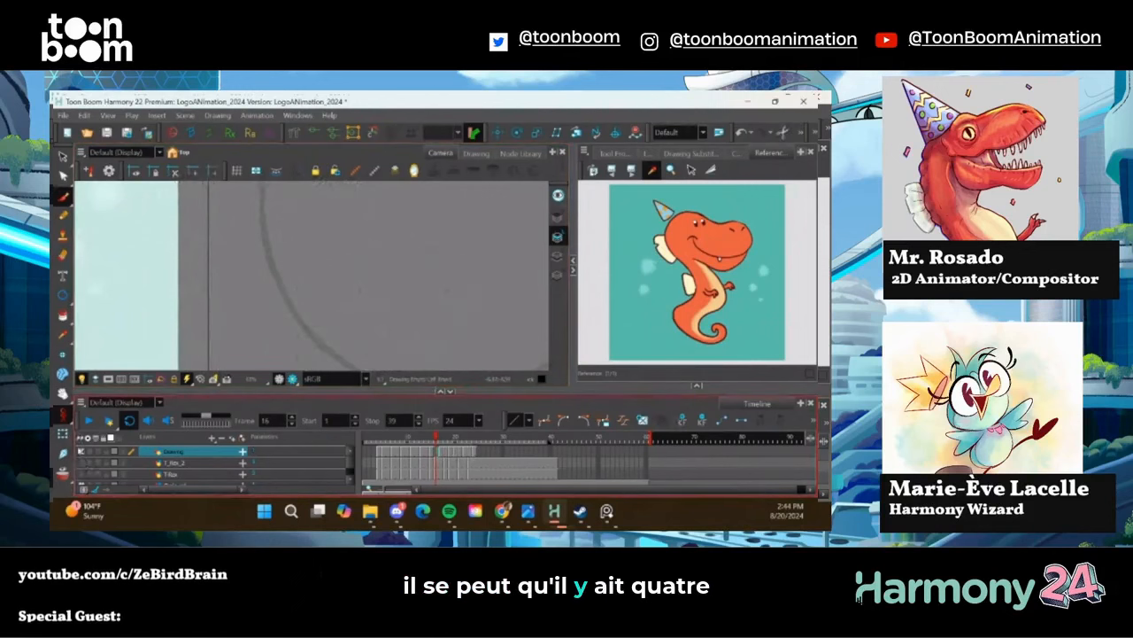
click(101, 451)
drag(252, 244, 278, 258)
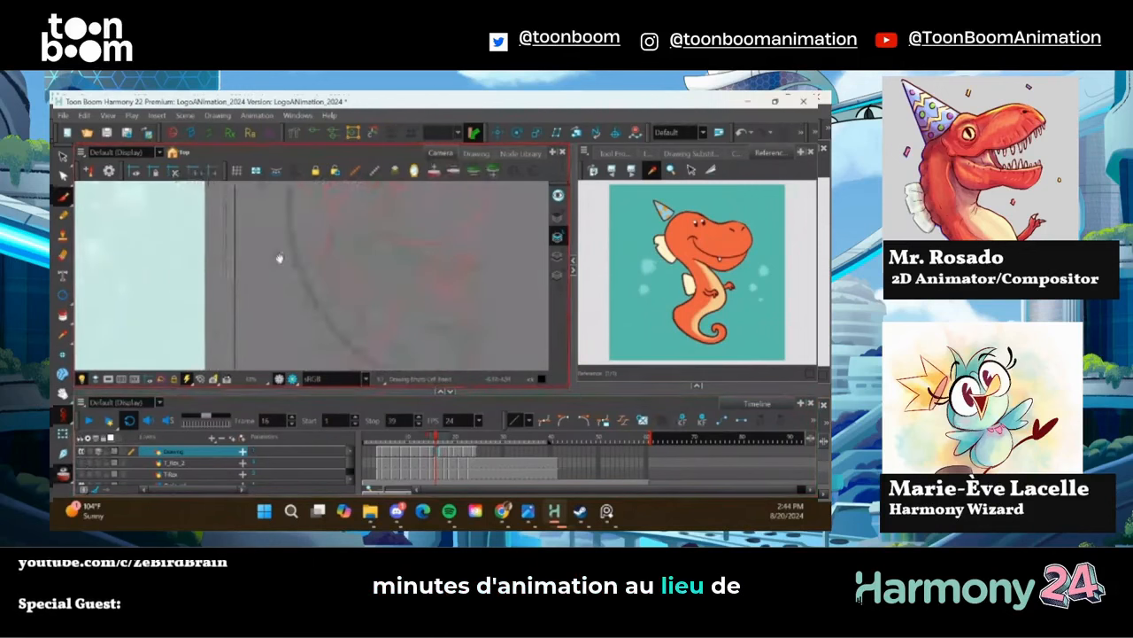
click(69, 200)
click(81, 196)
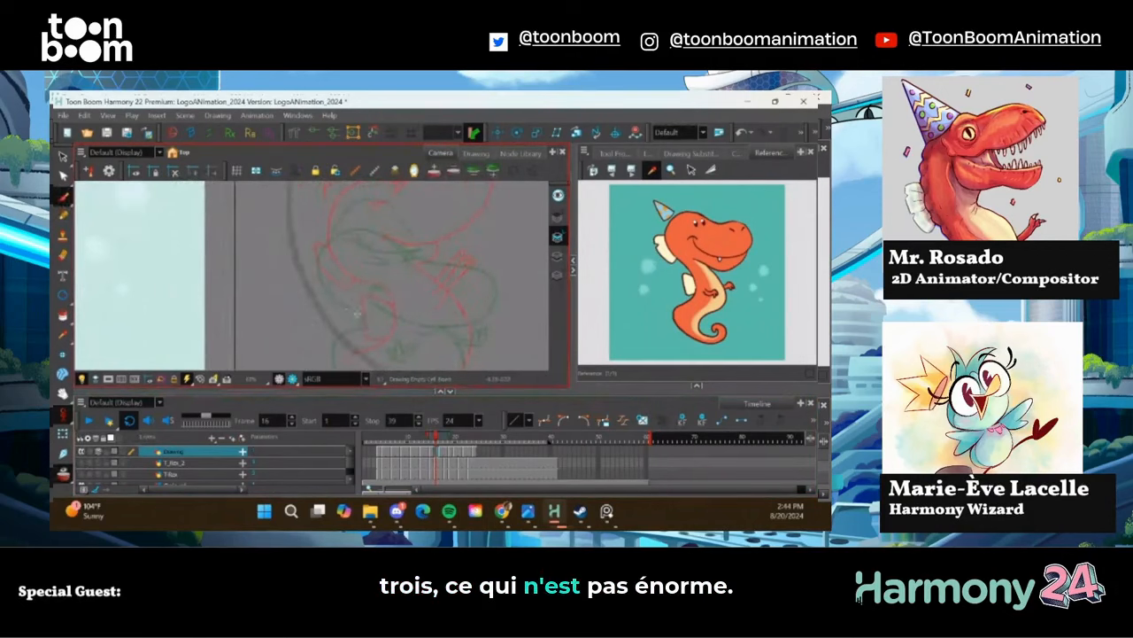
Draw the frame 16 dinosaur's clawed arms and curved belly line, plus its lowered head with closed eyes and smile
mouse_move(356, 318)
mouse_down()
mouse_move(373, 336)
mouse_move(371, 301)
mouse_move(397, 325)
mouse_move(396, 293)
mouse_move(409, 281)
mouse_move(405, 302)
mouse_move(469, 300)
mouse_move(461, 323)
mouse_up()
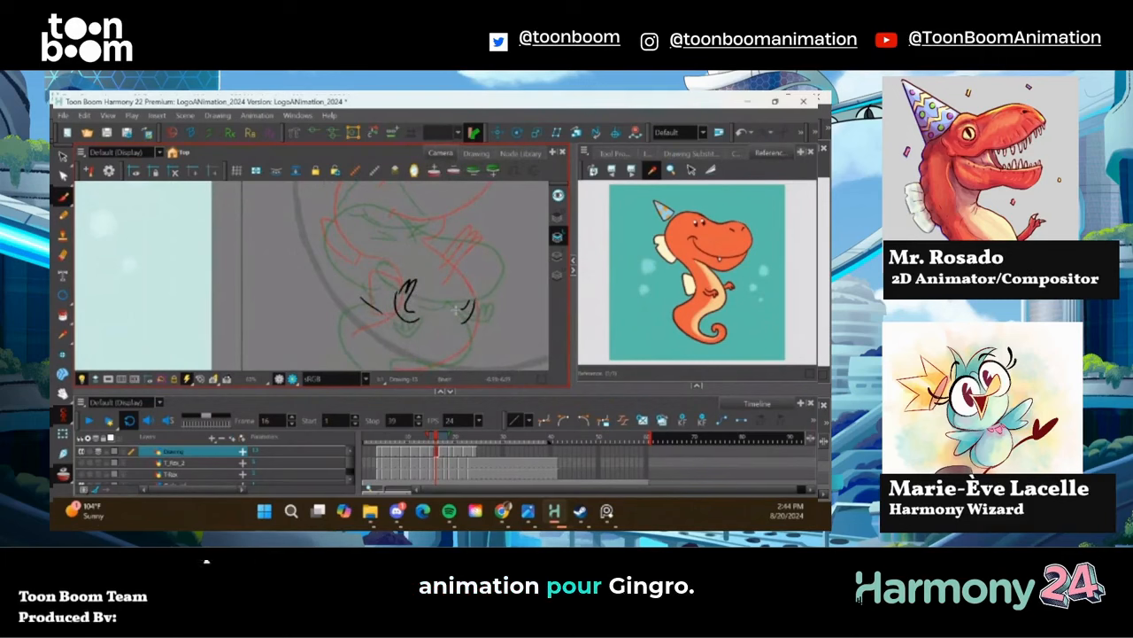
mouse_move(449, 303)
mouse_down()
mouse_move(468, 348)
mouse_move(401, 361)
mouse_up()
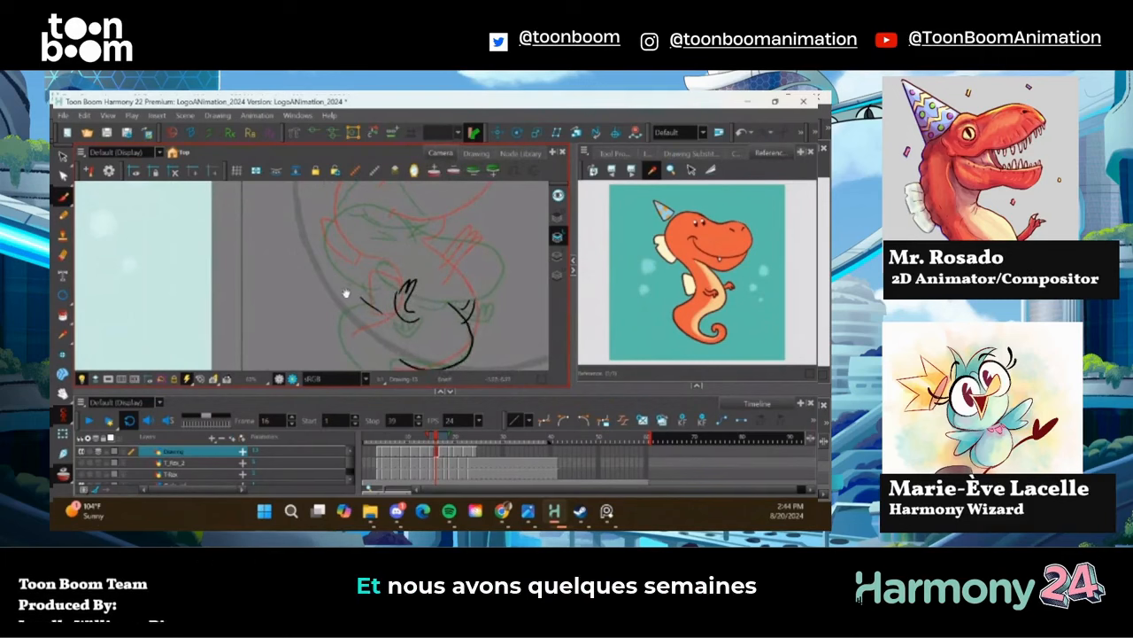
mouse_move(347, 293)
mouse_down()
mouse_move(371, 317)
mouse_move(358, 259)
mouse_move(391, 237)
mouse_move(454, 267)
mouse_up()
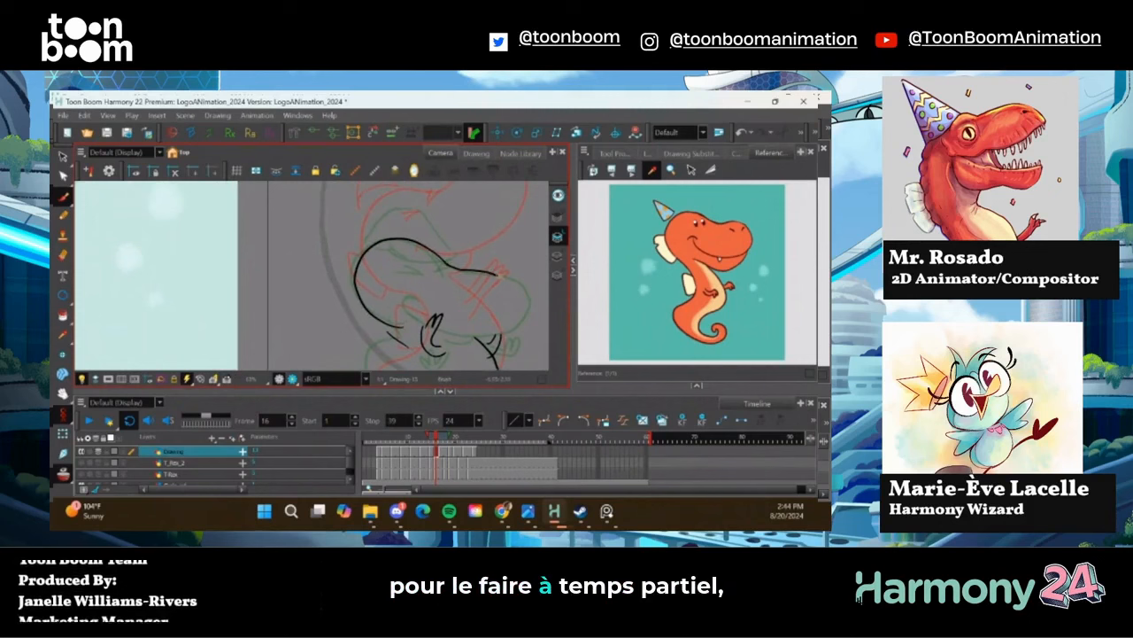
mouse_move(510, 317)
mouse_down()
mouse_move(397, 327)
mouse_move(425, 322)
mouse_up()
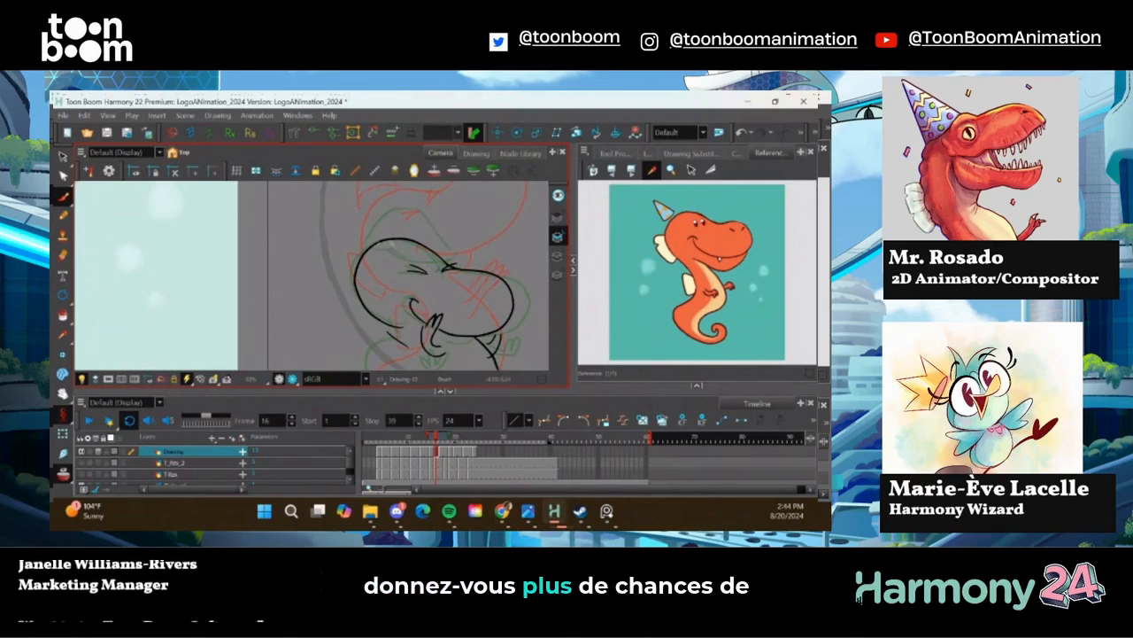
Draw the pointed party hat on top of the frame 16 dinosaur's head
scroll(379, 289, up, 2)
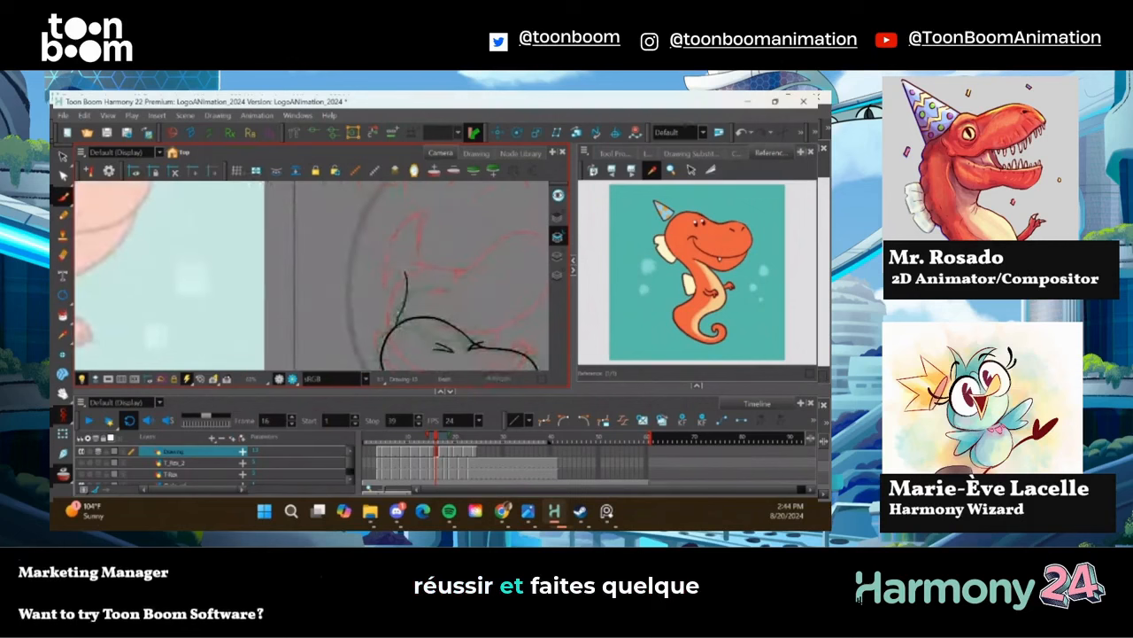
drag(398, 319, 406, 271)
key(ctrl+z)
mouse_move(397, 323)
mouse_down()
mouse_move(403, 258)
mouse_move(431, 281)
mouse_move(420, 334)
mouse_move(377, 225)
mouse_up()
drag(358, 278, 339, 215)
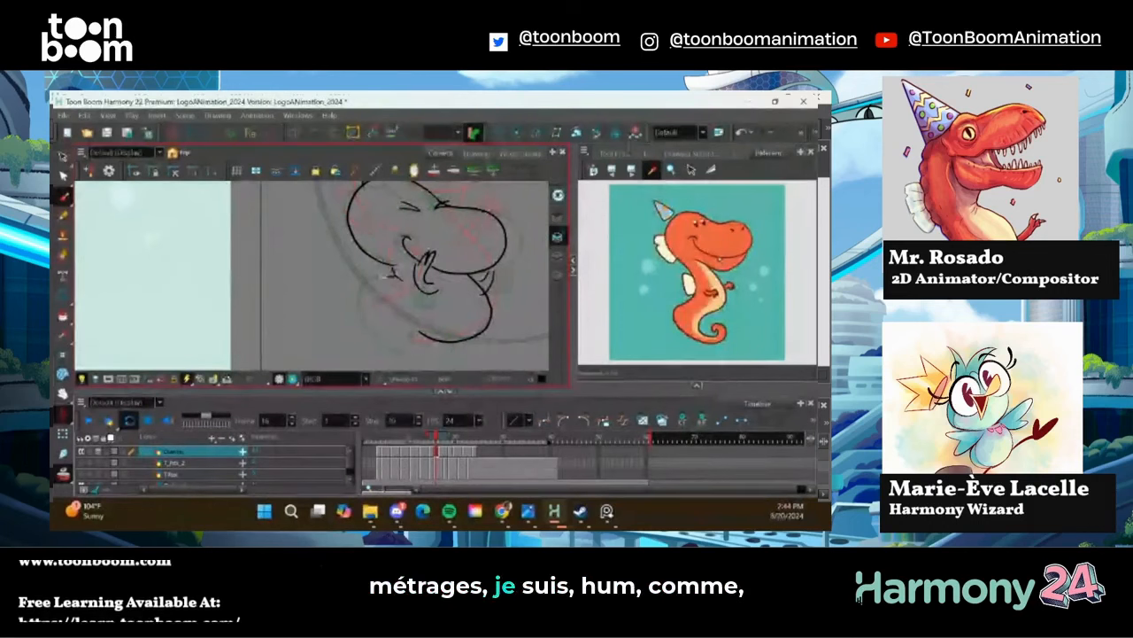
Draw the frame 16 dinosaur's rounded back line and curled tail below the head
mouse_move(395, 355)
mouse_down()
mouse_move(439, 364)
mouse_move(488, 320)
mouse_move(418, 332)
mouse_up()
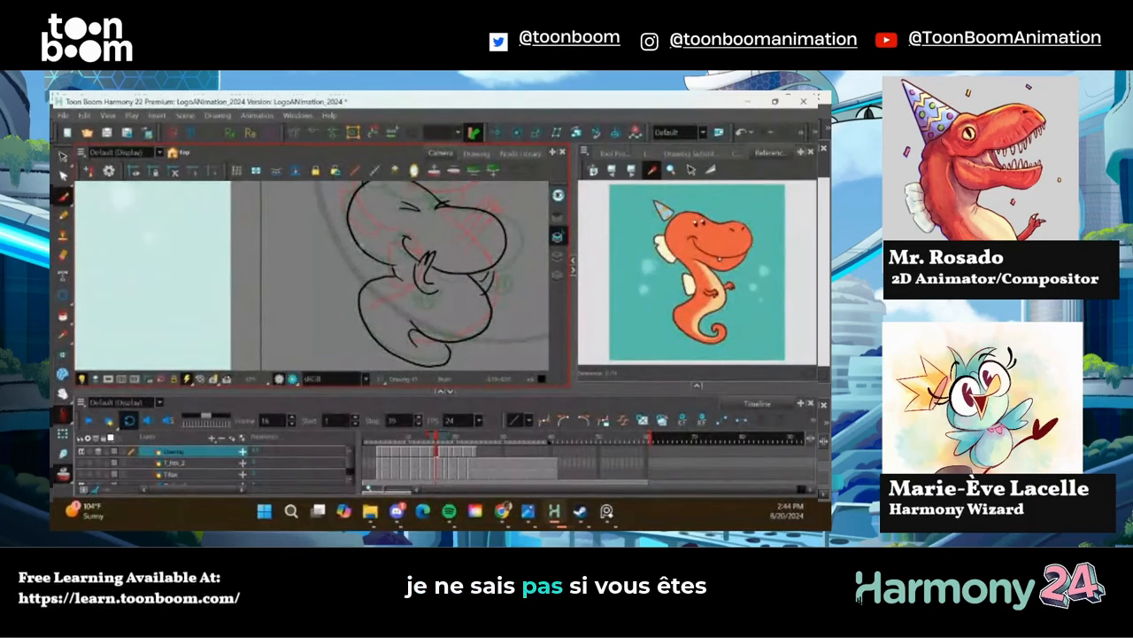
drag(330, 243, 364, 327)
mouse_move(352, 289)
mouse_down()
mouse_move(352, 327)
mouse_move(263, 242)
mouse_move(221, 248)
mouse_up()
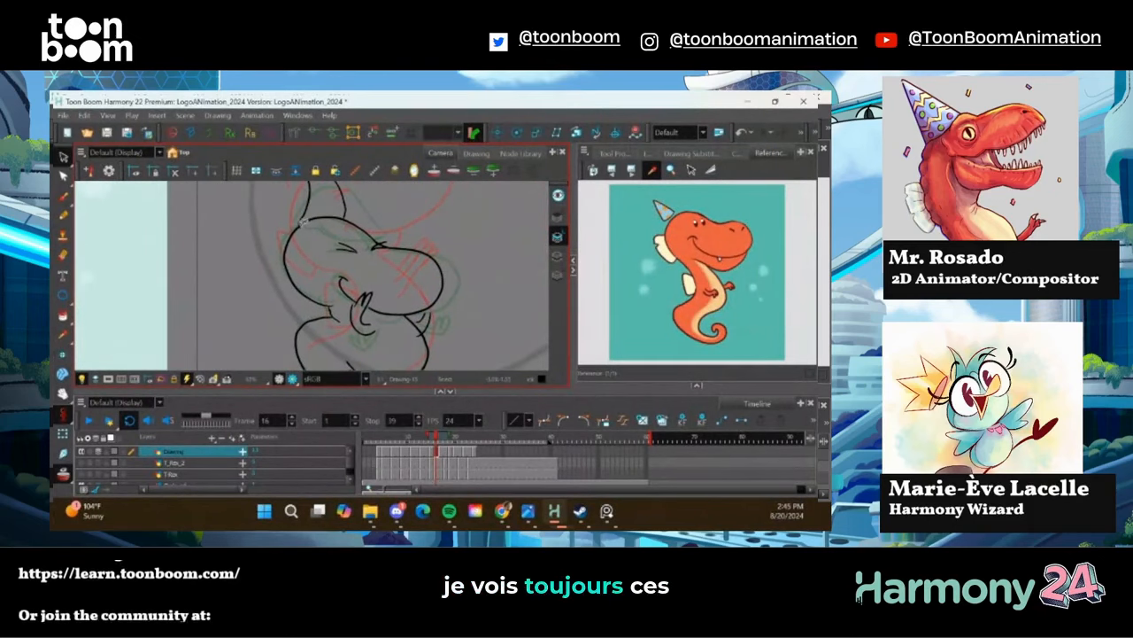
Select the whole frame 16 drawing and stretch it slightly upward, leaving it deselected
key(1)
key(1)
drag(273, 300, 277, 266)
drag(344, 200, 344, 193)
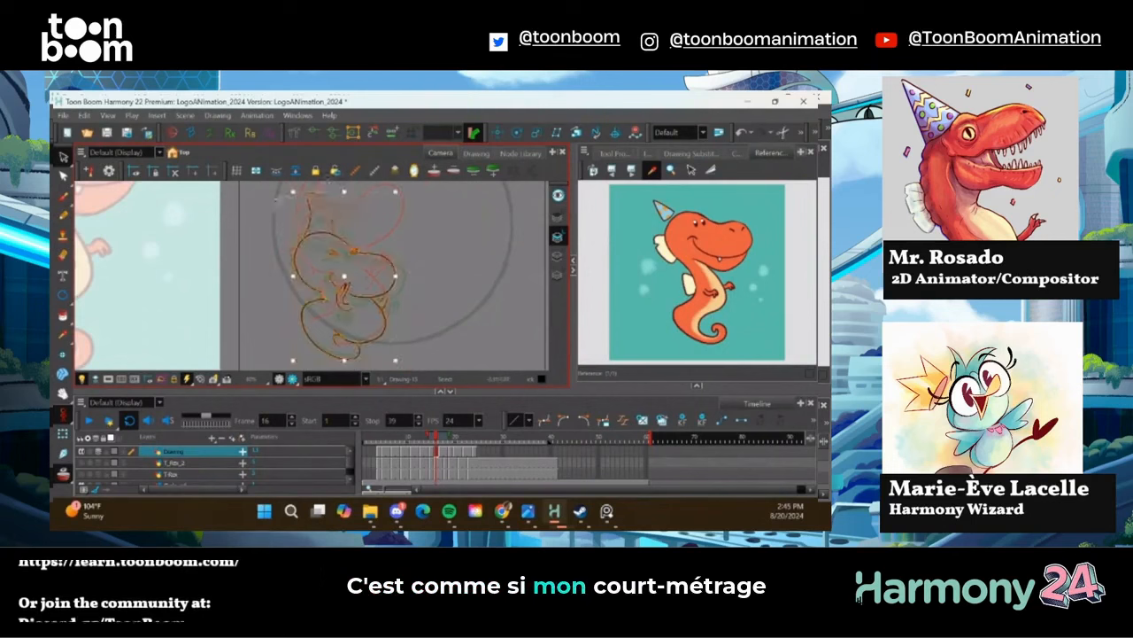
click(255, 212)
drag(234, 232, 240, 233)
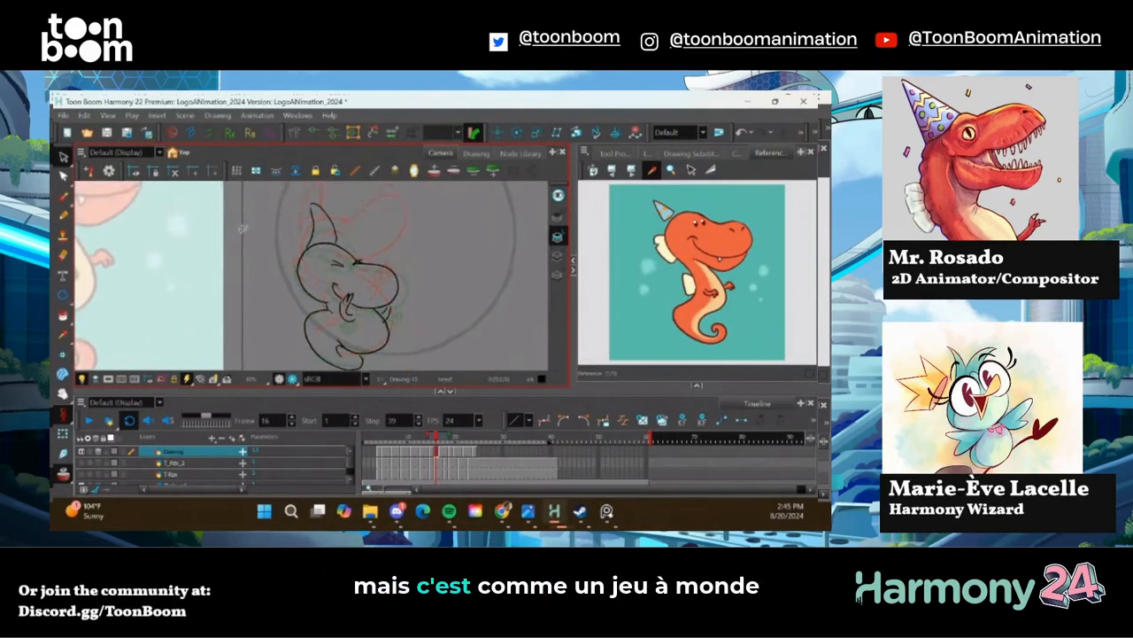
Select the entire dinosaur drawing on frame 17 and stretch it slightly wider toward its back side
click(432, 458)
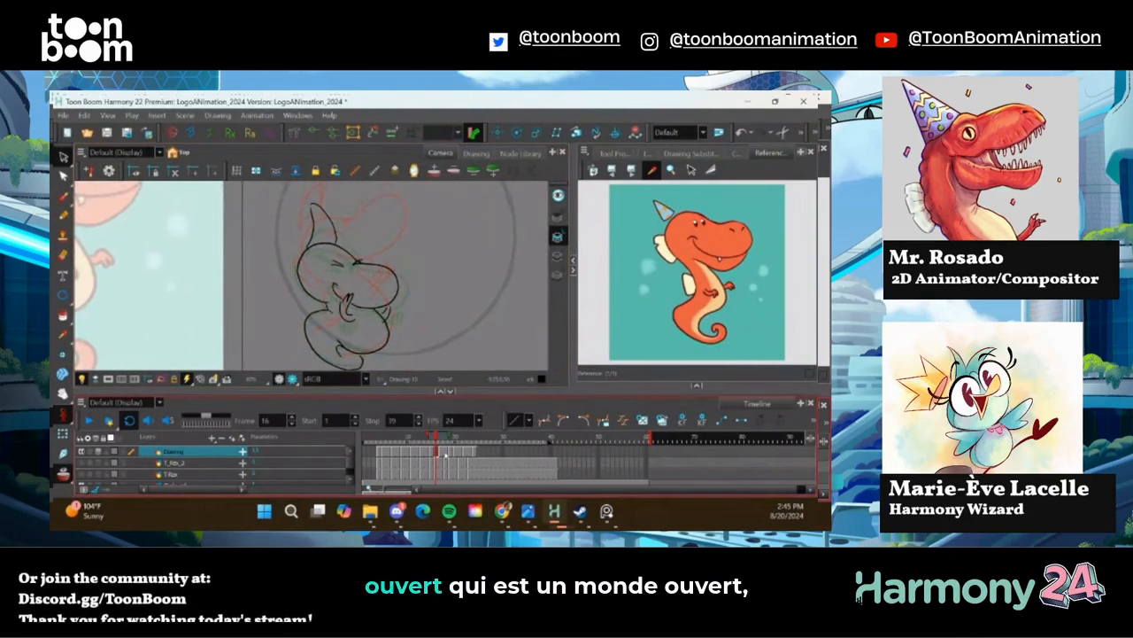
click(443, 455)
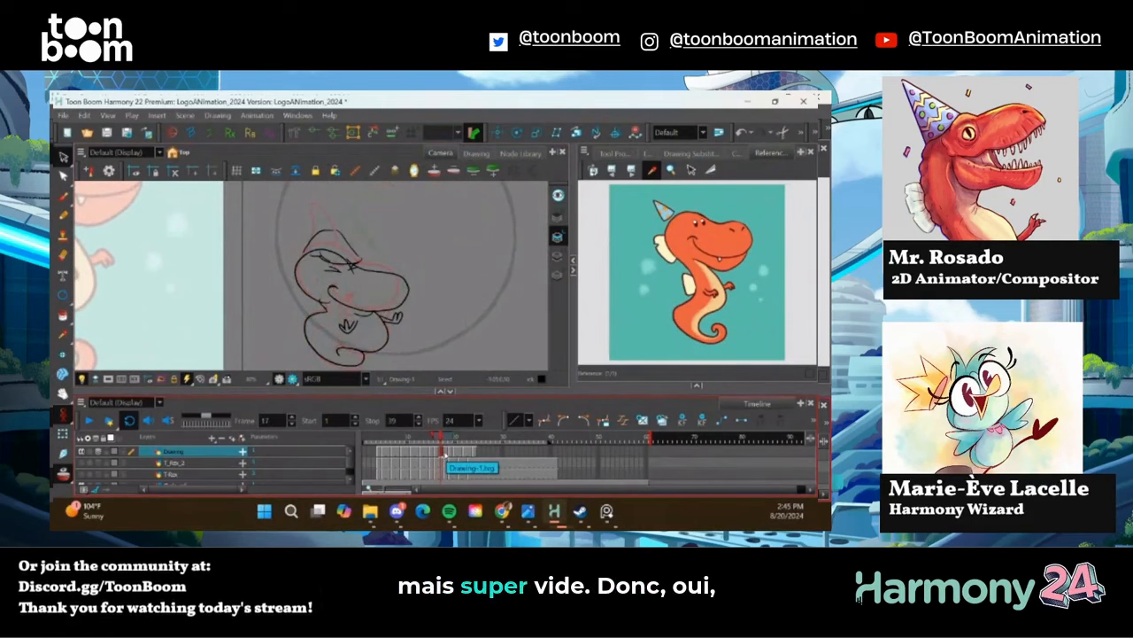
click(296, 270)
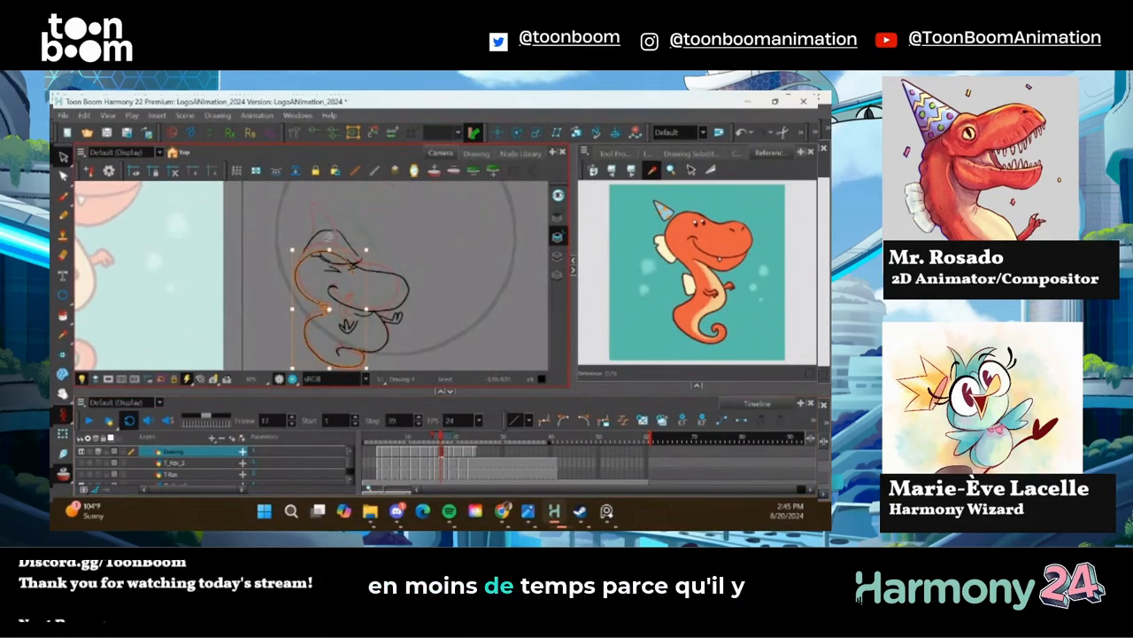
click(280, 221)
drag(285, 309, 281, 232)
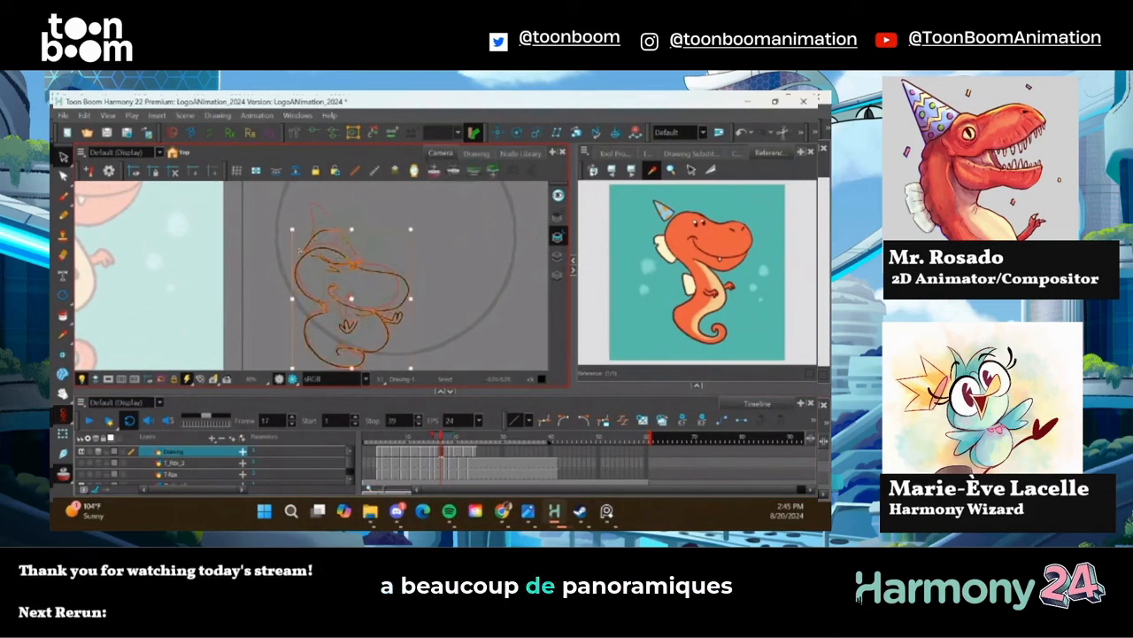
drag(293, 299, 288, 299)
click(278, 218)
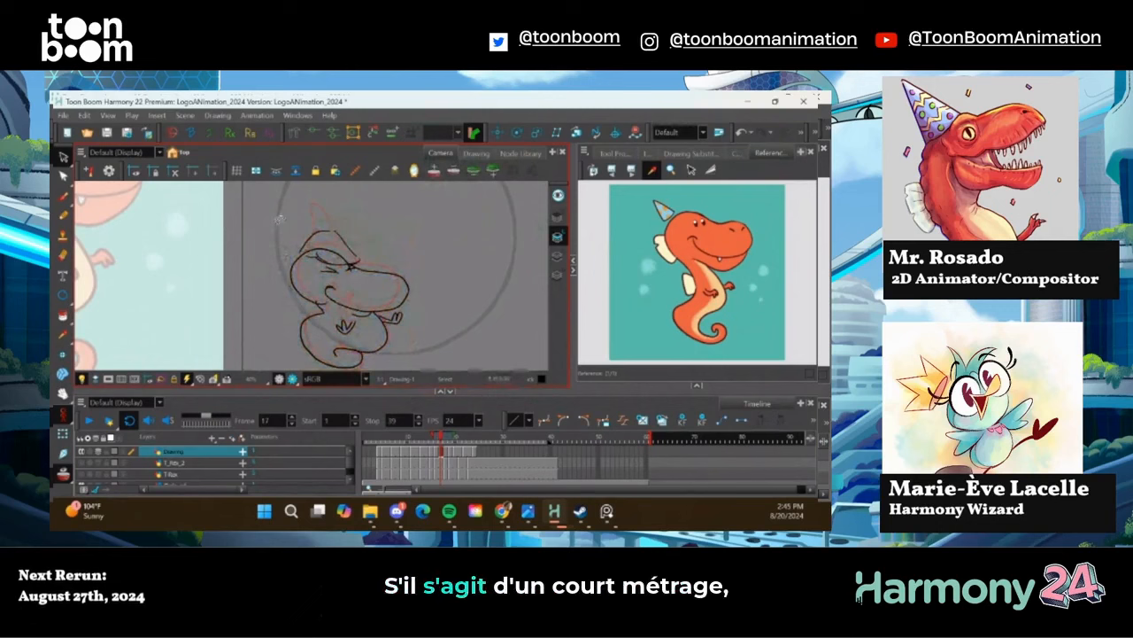
Advance to frame 24 and brush in the dinosaur's head with open eyes, smile, hat and head fin
key(g)
key(g)
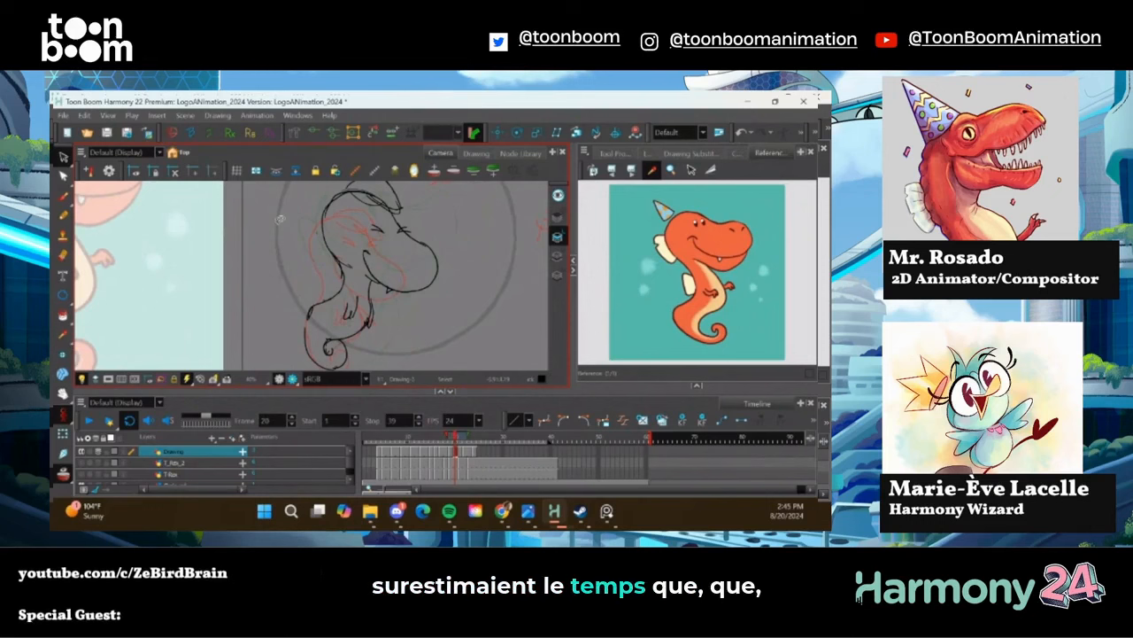
click(63, 196)
mouse_move(289, 266)
mouse_down()
mouse_move(324, 304)
mouse_move(285, 265)
mouse_up()
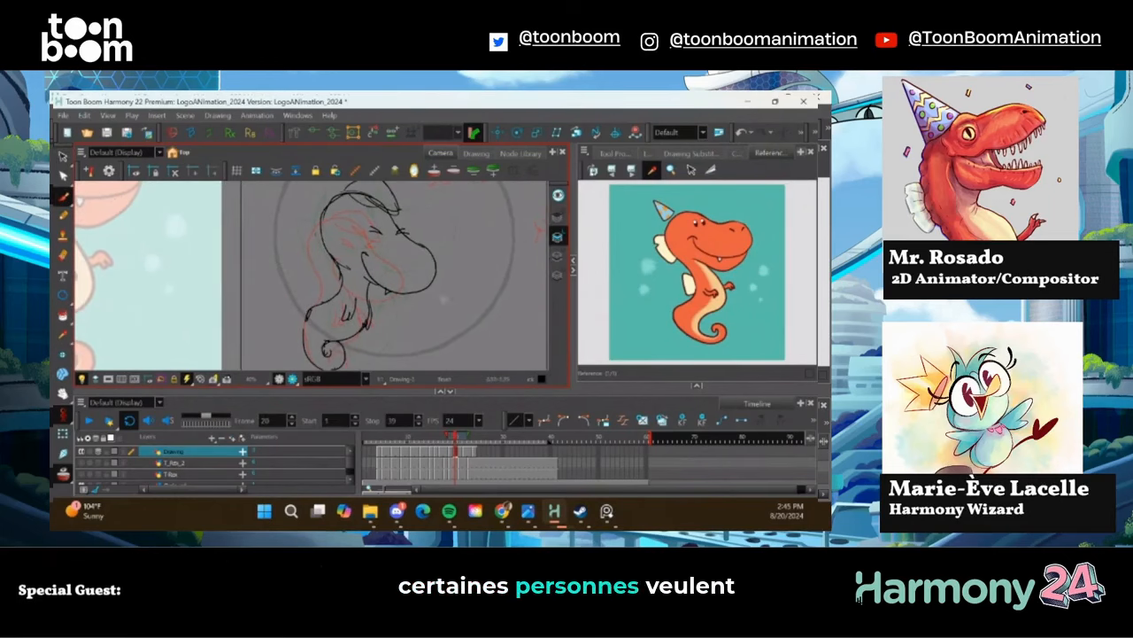
drag(481, 333, 317, 299)
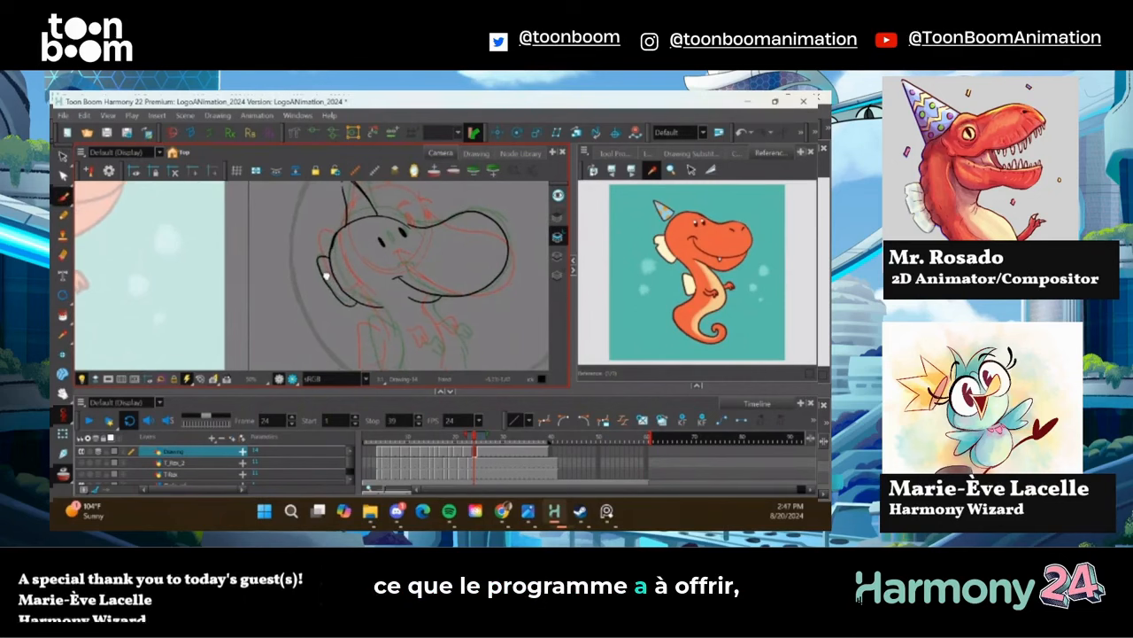
Draw the frame 24 dinosaur's body with the belly line, back line, back fin and clawed arms
mouse_move(396, 250)
mouse_down()
mouse_move(423, 296)
mouse_move(421, 321)
mouse_move(399, 342)
mouse_move(384, 346)
mouse_move(357, 279)
mouse_move(333, 253)
mouse_up()
key(ctrl+z)
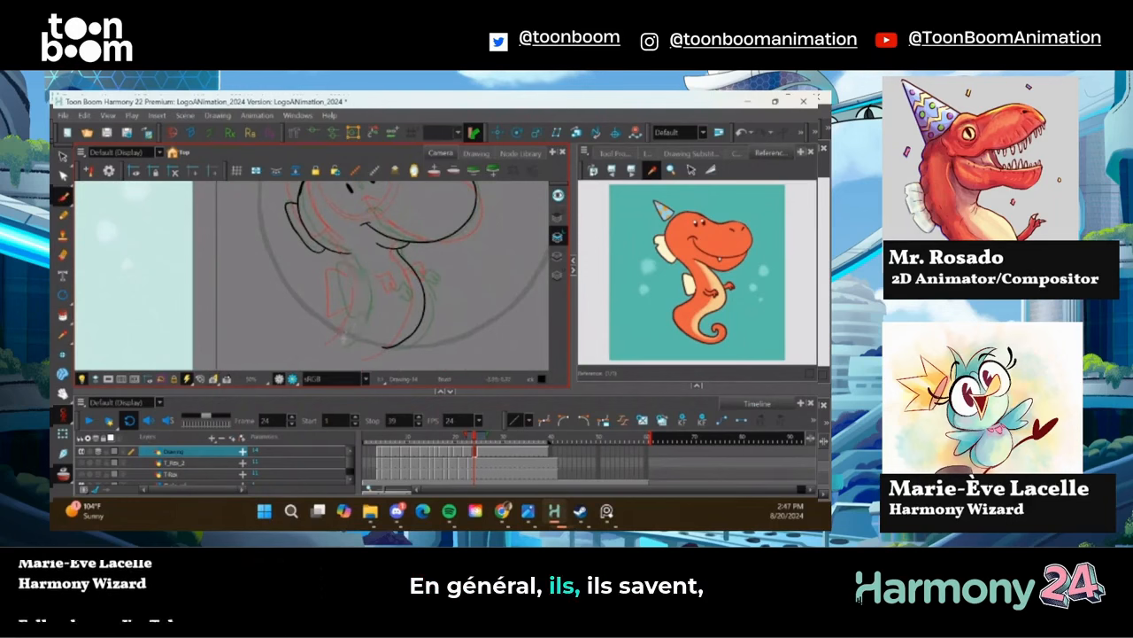
mouse_move(345, 337)
mouse_down()
mouse_move(362, 277)
mouse_move(335, 253)
mouse_up()
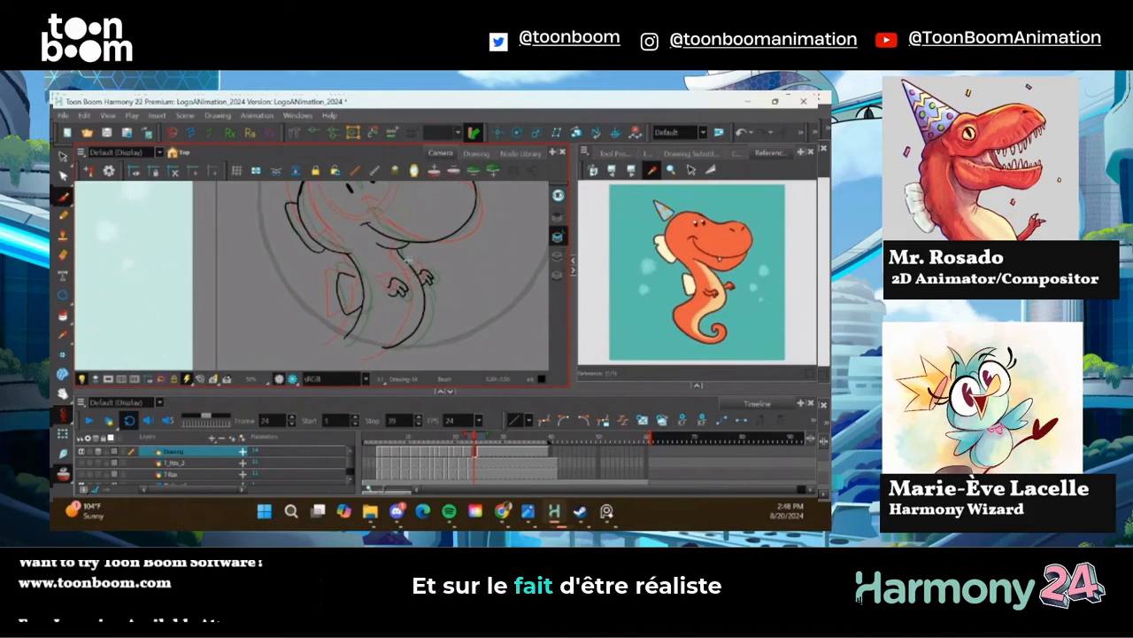
key(space)
mouse_move(295, 259)
mouse_down()
mouse_move(316, 323)
mouse_move(285, 273)
mouse_up()
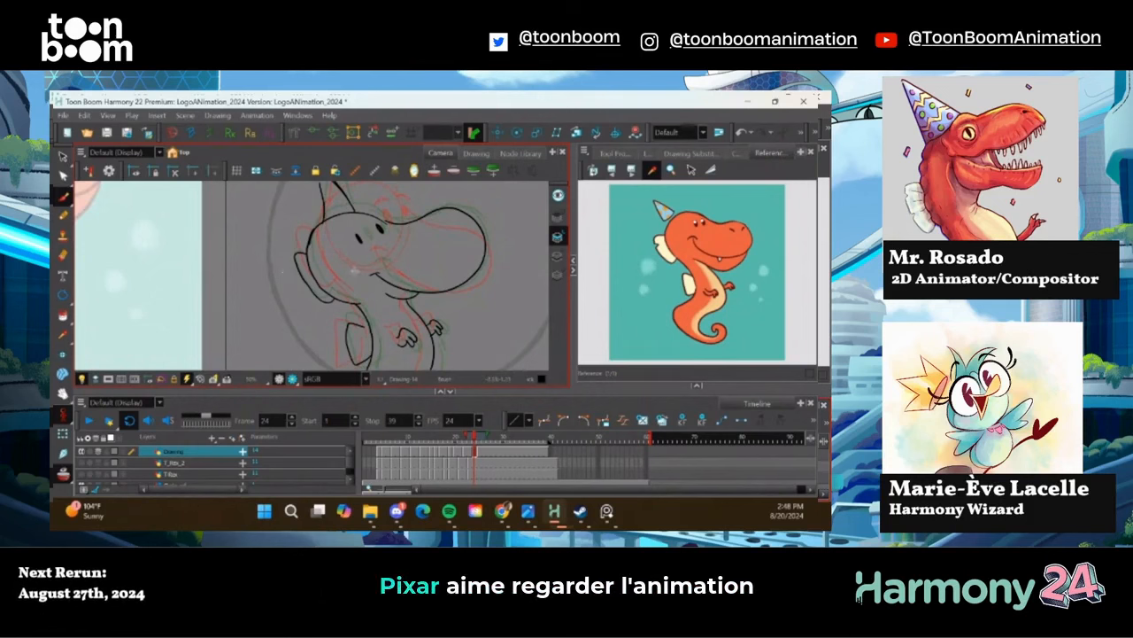
Compare frame 24 with its neighbour, and prepare an empty drawing at frame 25 for the brush
click(481, 453)
click(476, 454)
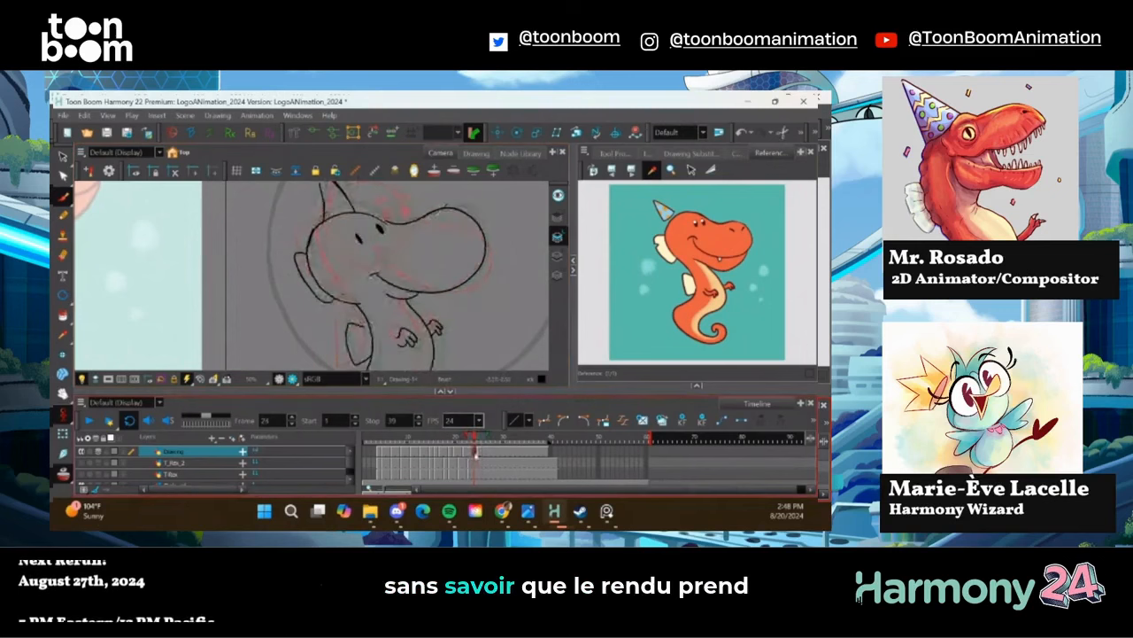
click(485, 452)
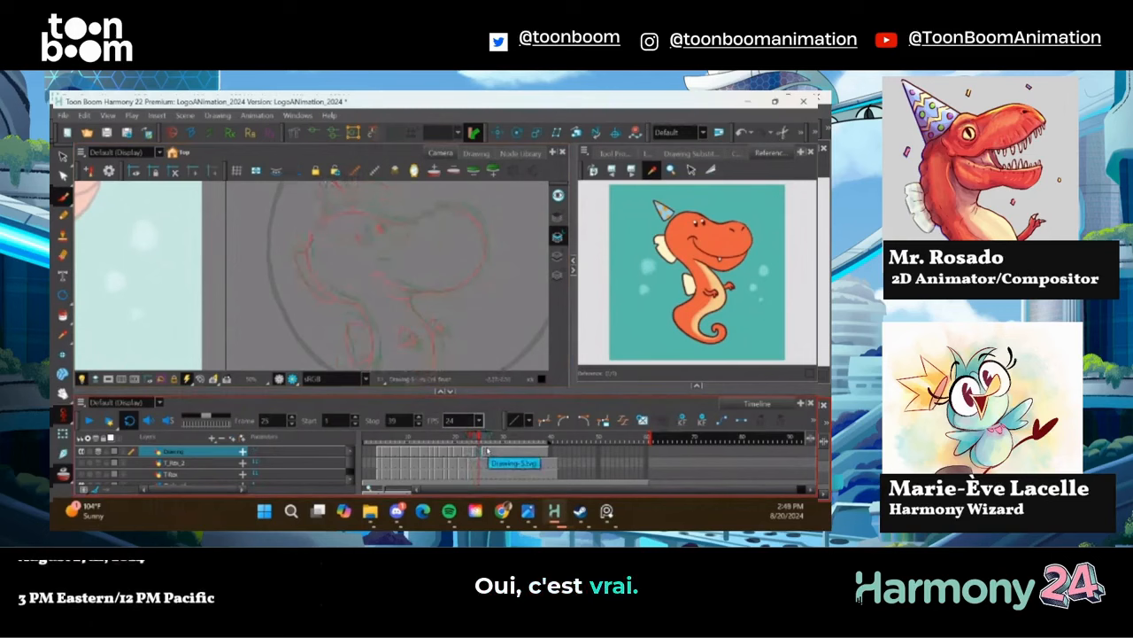
click(62, 196)
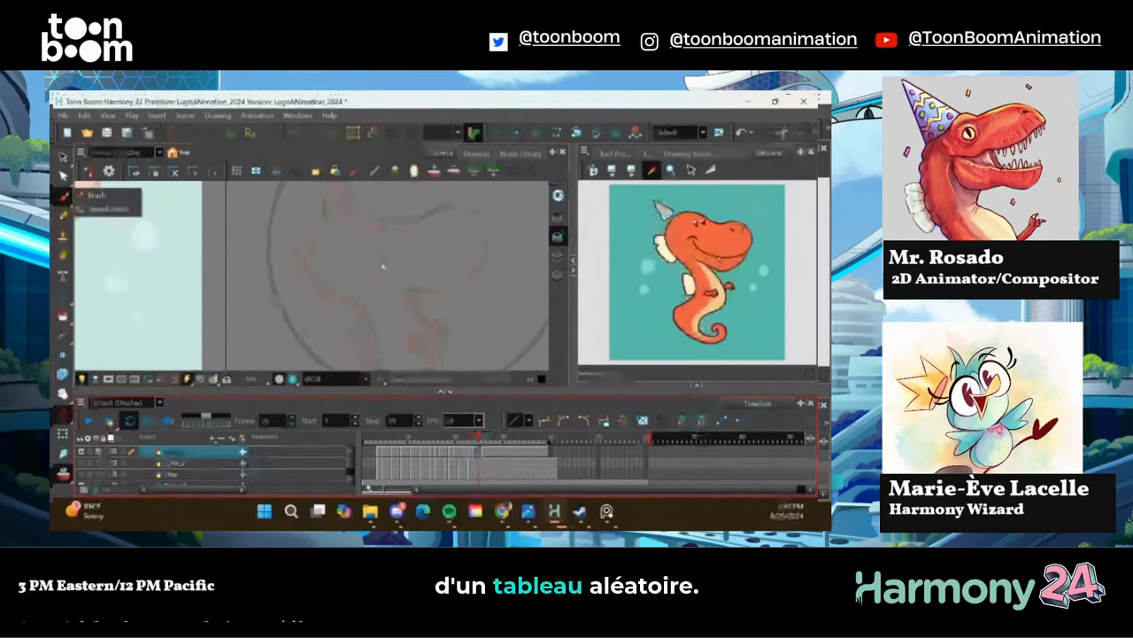
Draw the frame 25 dinosaur's smile and its head outline from the neck around the snout
mouse_move(409, 290)
mouse_down()
mouse_move(376, 264)
mouse_move(450, 286)
mouse_up()
mouse_move(362, 303)
mouse_down()
mouse_move(338, 293)
mouse_move(313, 247)
mouse_move(332, 213)
mouse_move(382, 214)
mouse_up()
key(ctrl+z)
mouse_move(358, 301)
mouse_down()
mouse_move(312, 264)
mouse_move(314, 228)
mouse_move(331, 213)
mouse_move(389, 225)
mouse_up()
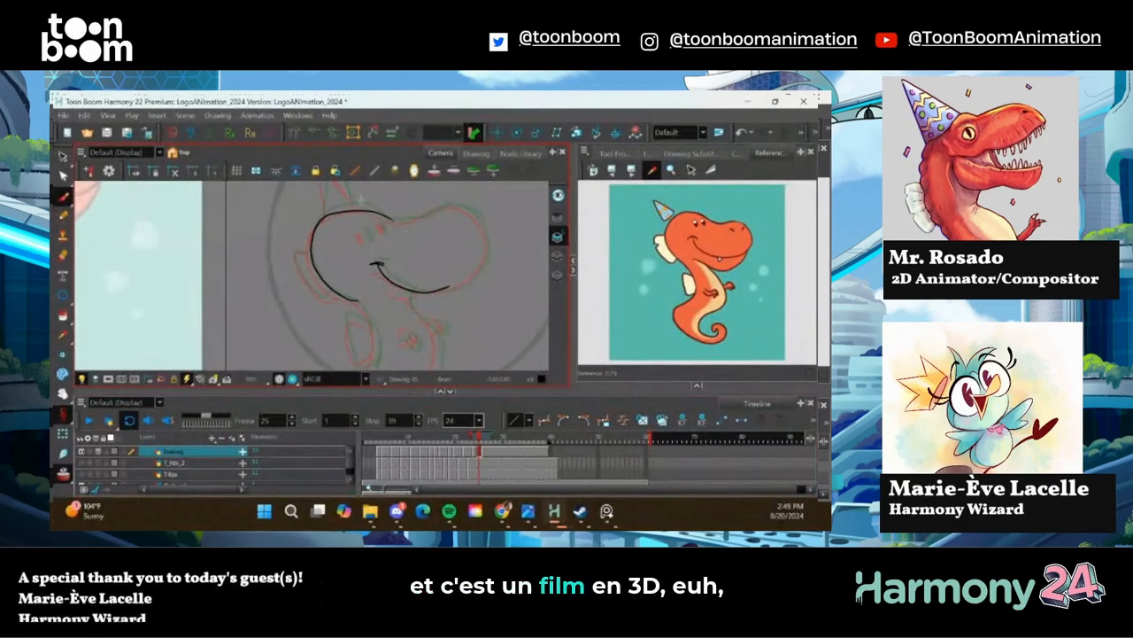
key(ctrl+z)
mouse_move(356, 301)
mouse_down()
mouse_move(312, 259)
mouse_move(386, 216)
mouse_up()
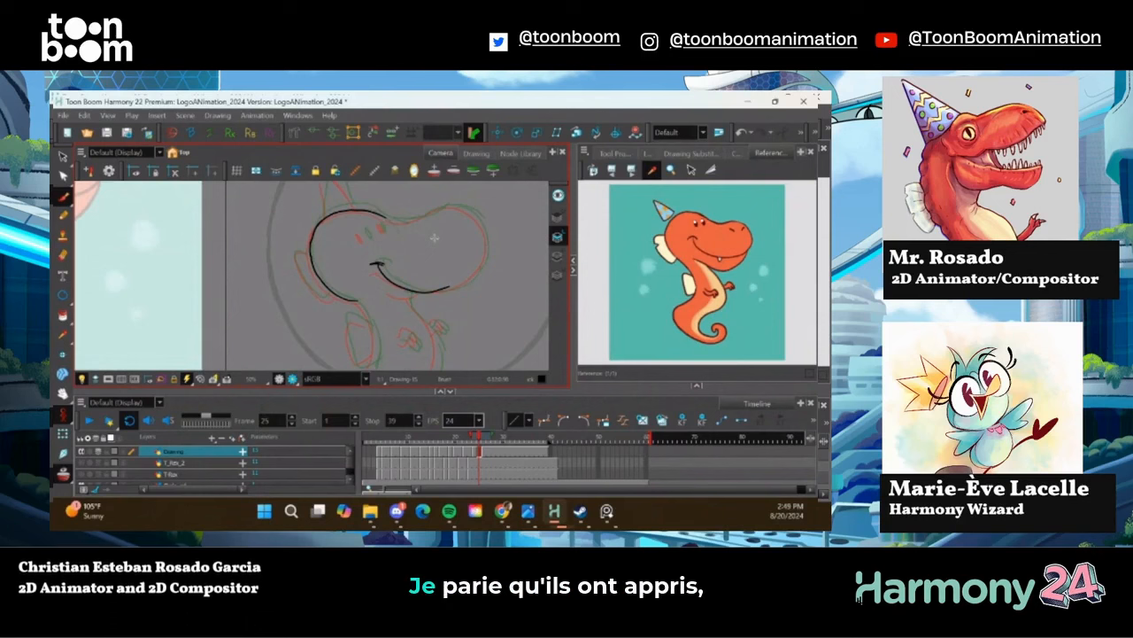
click(63, 196)
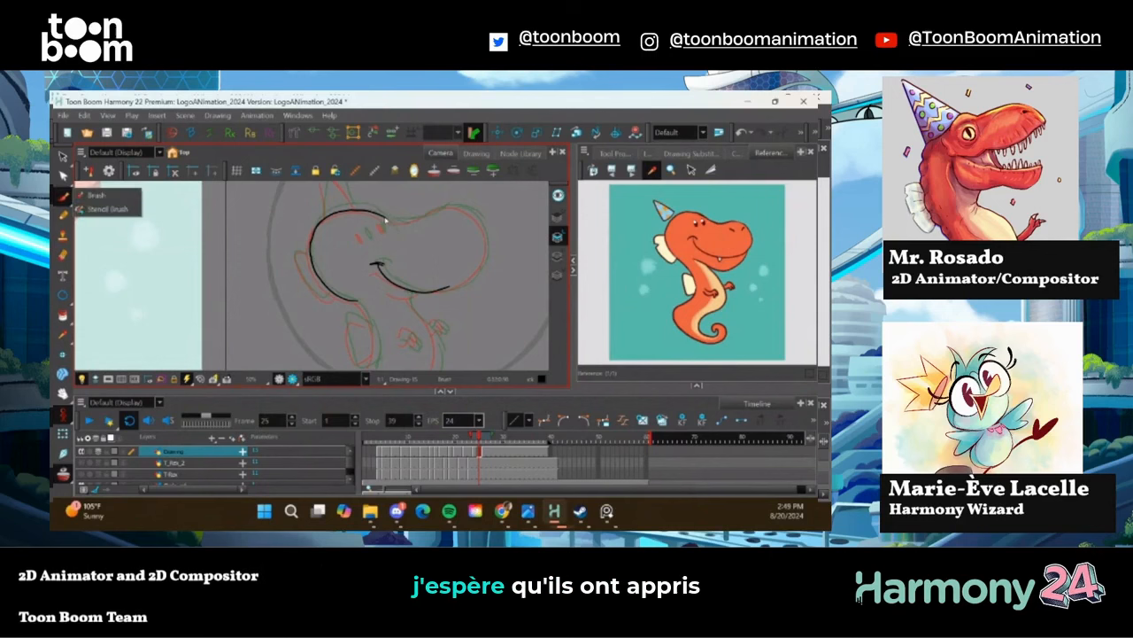
mouse_move(386, 220)
mouse_down()
mouse_move(463, 211)
mouse_move(448, 289)
mouse_up()
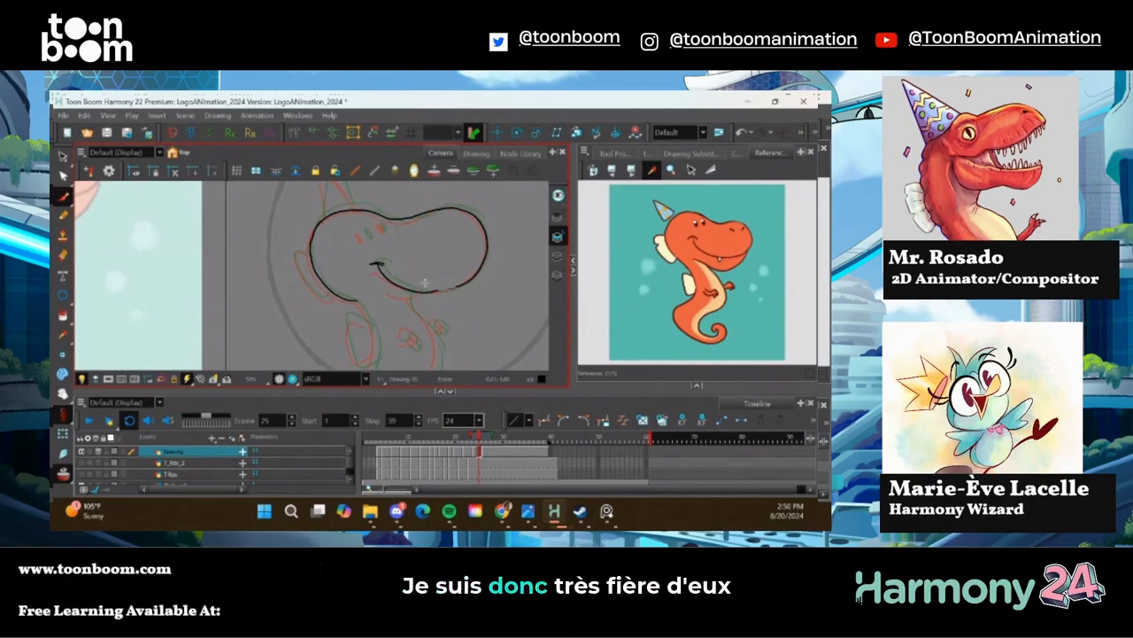
Draw the frame 25 dinosaur's curved belly line under the jaw and the matching back line below the neck
click(62, 200)
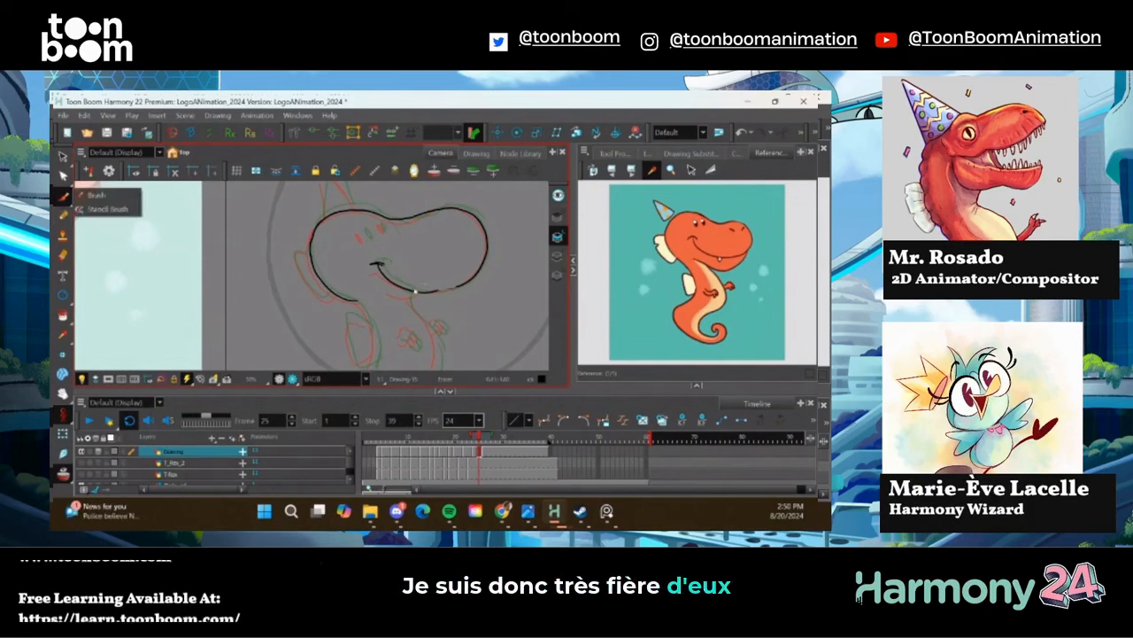
mouse_move(422, 294)
mouse_down()
mouse_move(386, 288)
mouse_move(366, 217)
mouse_up()
drag(442, 245, 462, 283)
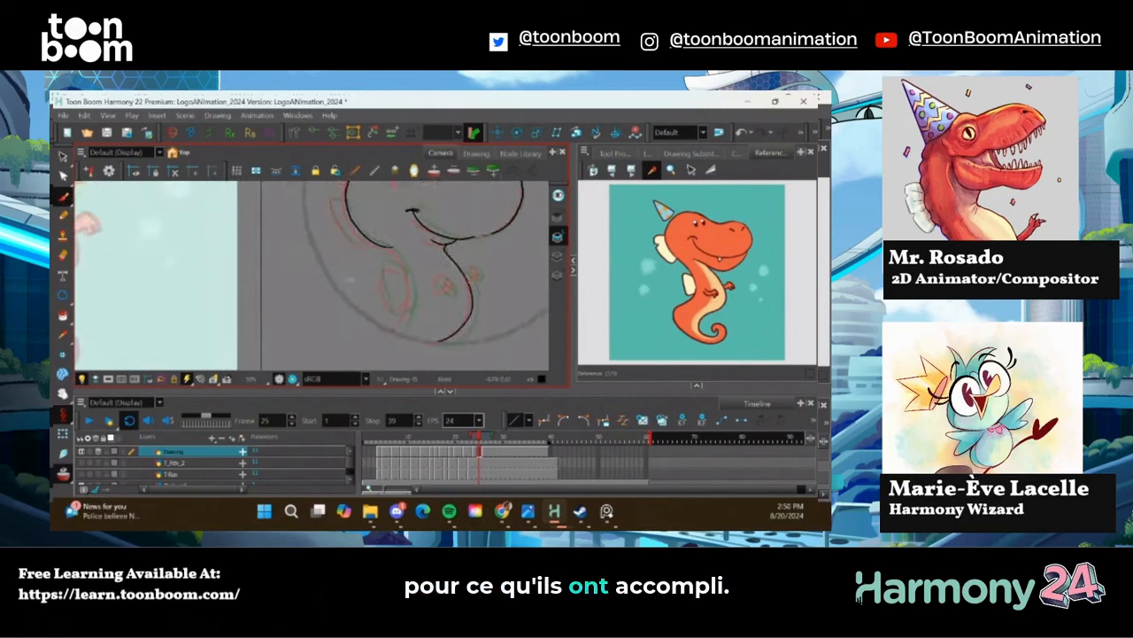
drag(399, 330, 394, 247)
key(ctrl+z)
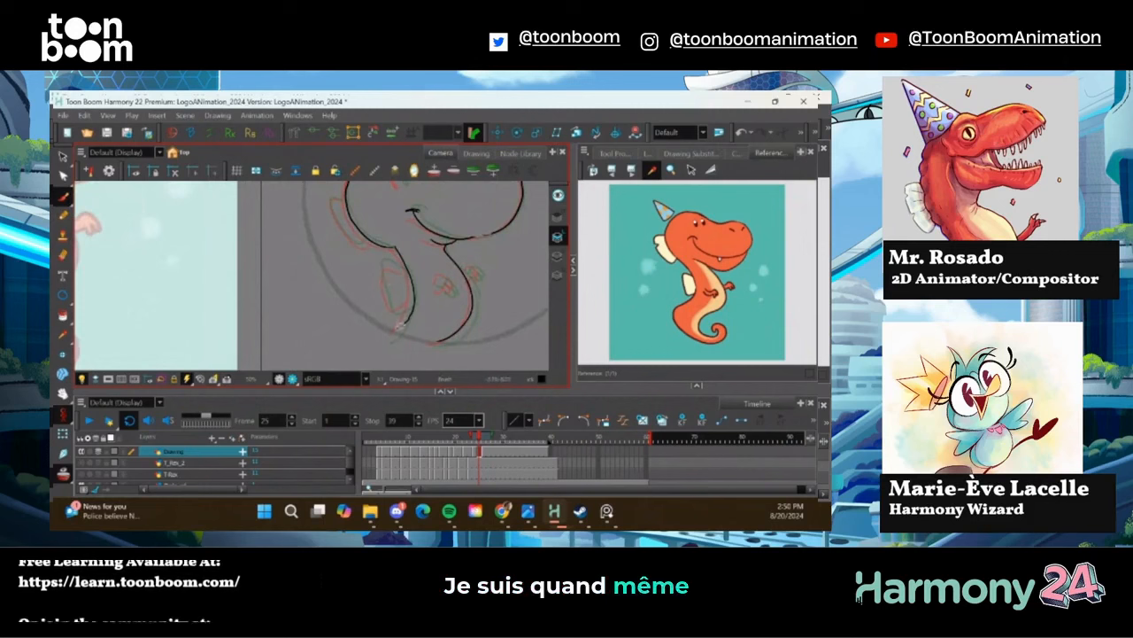
mouse_move(393, 338)
mouse_down()
mouse_move(407, 290)
mouse_move(392, 246)
mouse_up()
key(ctrl+z)
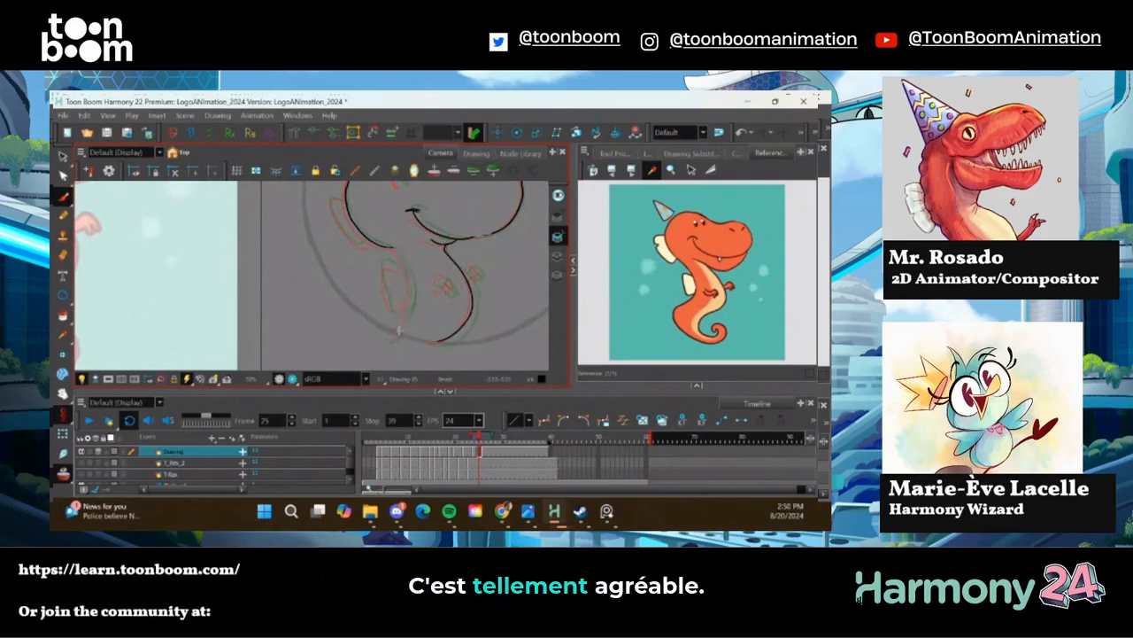
mouse_move(398, 332)
mouse_down()
mouse_move(411, 301)
mouse_move(391, 246)
mouse_up()
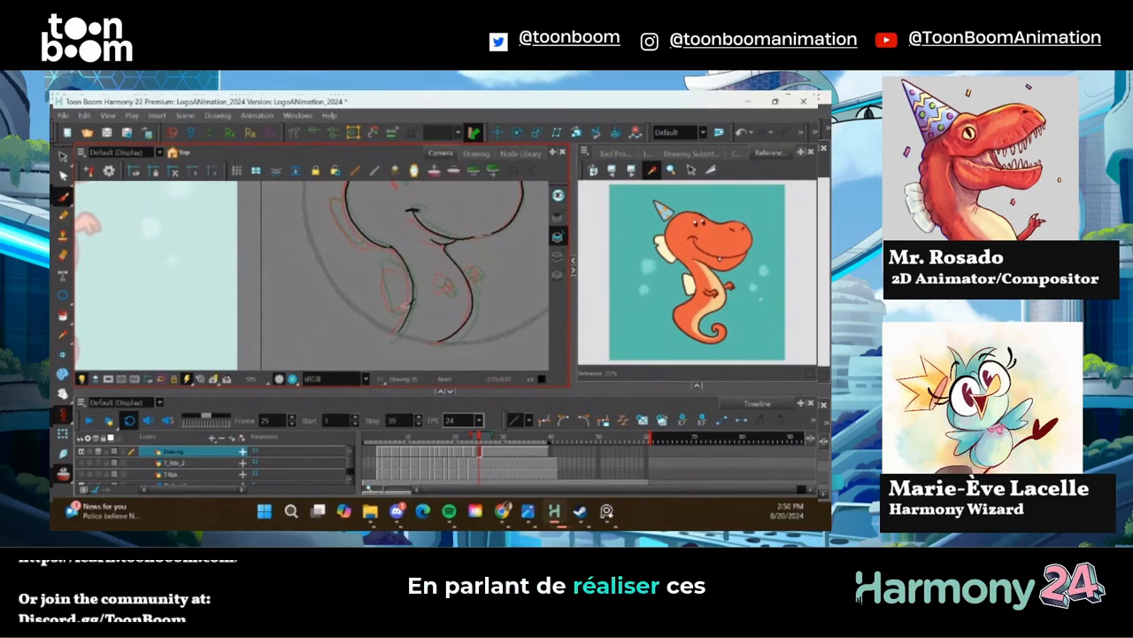
Add the back fin, clawed arms, head fin and open eyes to the frame 25 dinosaur
mouse_move(410, 300)
mouse_down()
mouse_move(386, 269)
mouse_move(410, 297)
mouse_move(482, 275)
mouse_move(470, 278)
mouse_up()
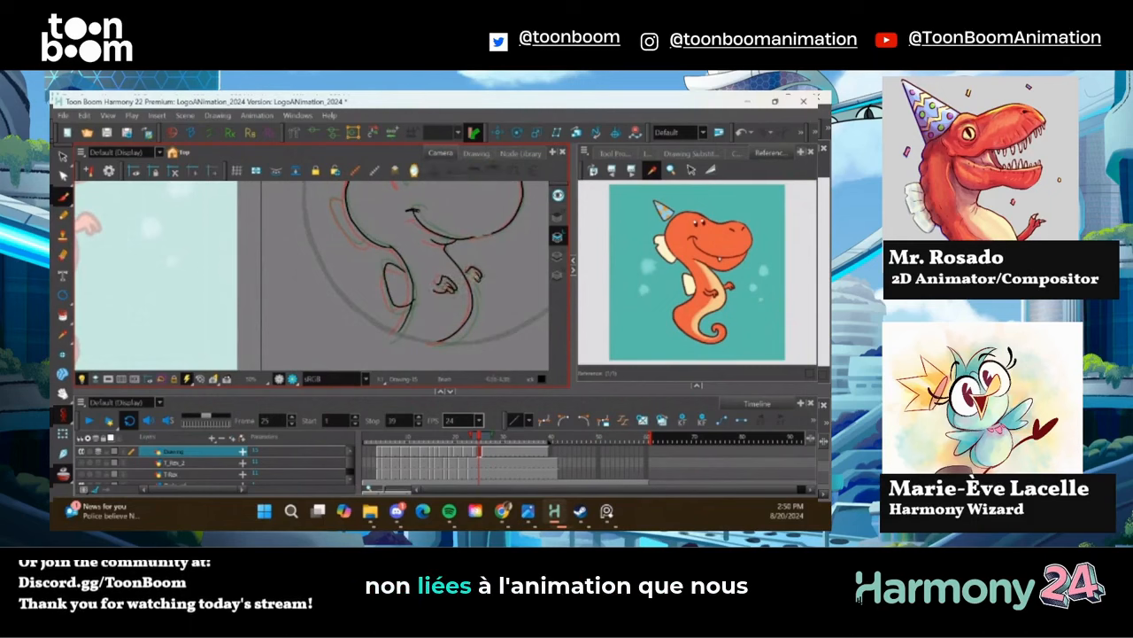
drag(324, 233, 356, 288)
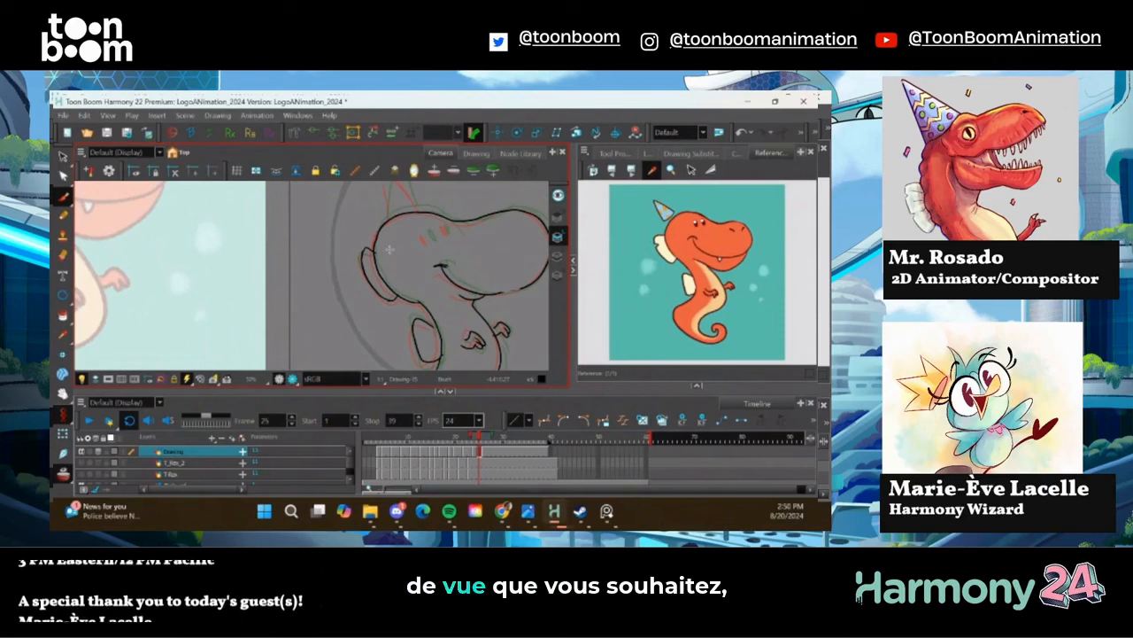
drag(445, 226, 431, 243)
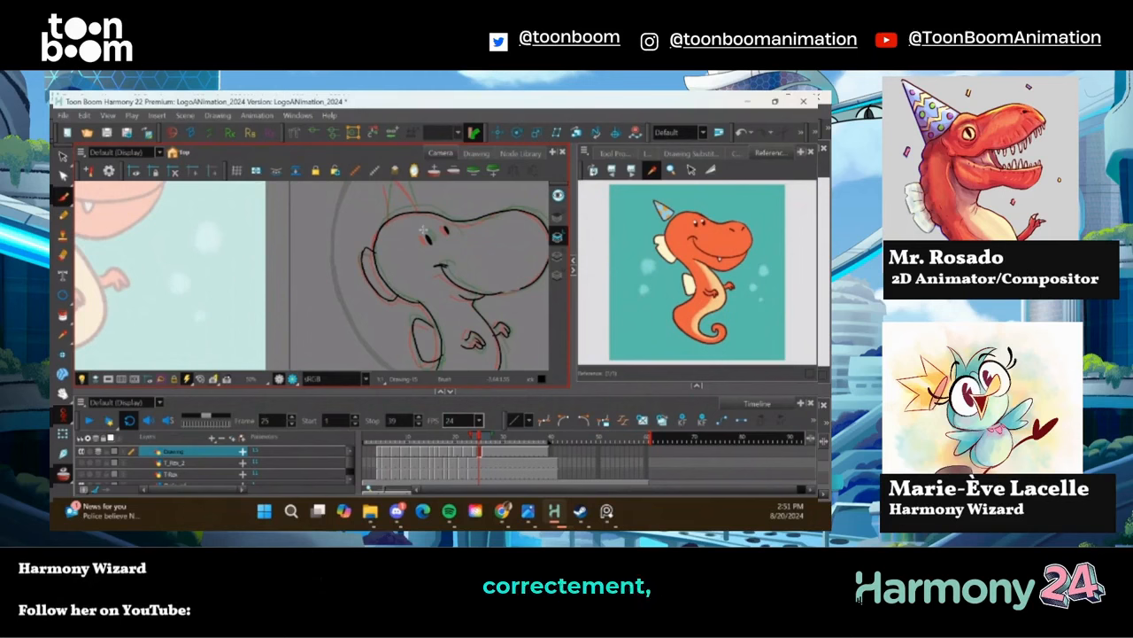
mouse_move(423, 230)
mouse_down()
mouse_move(196, 266)
mouse_move(396, 245)
mouse_up()
mouse_move(398, 222)
mouse_down()
mouse_move(409, 221)
mouse_move(413, 246)
mouse_up()
drag(420, 219, 421, 247)
drag(426, 239, 459, 224)
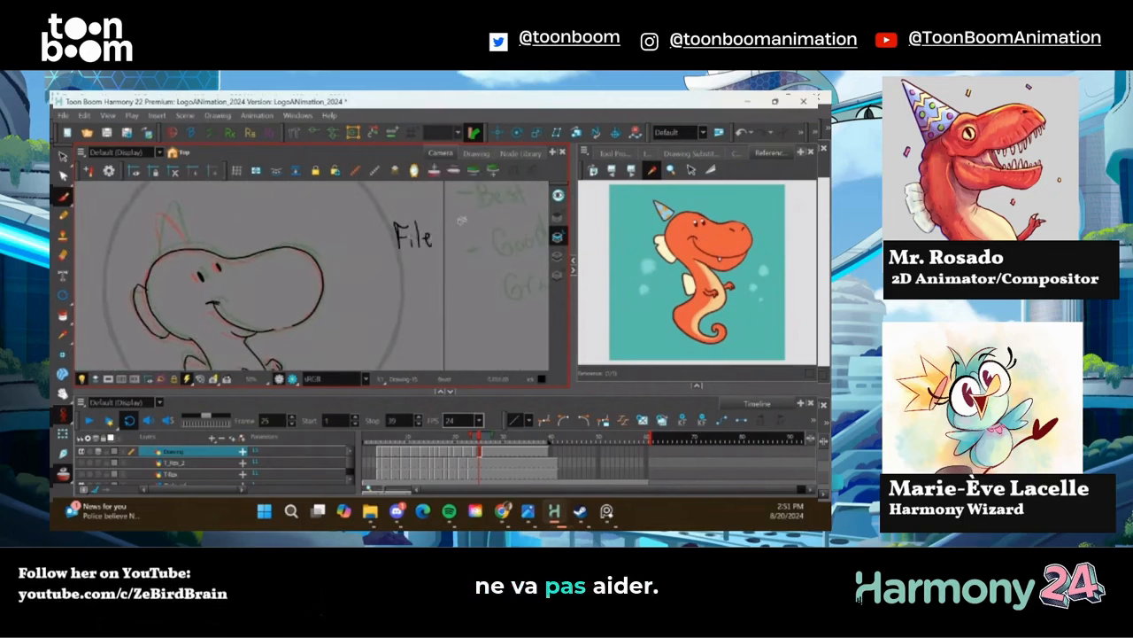
key(ctrl+z)
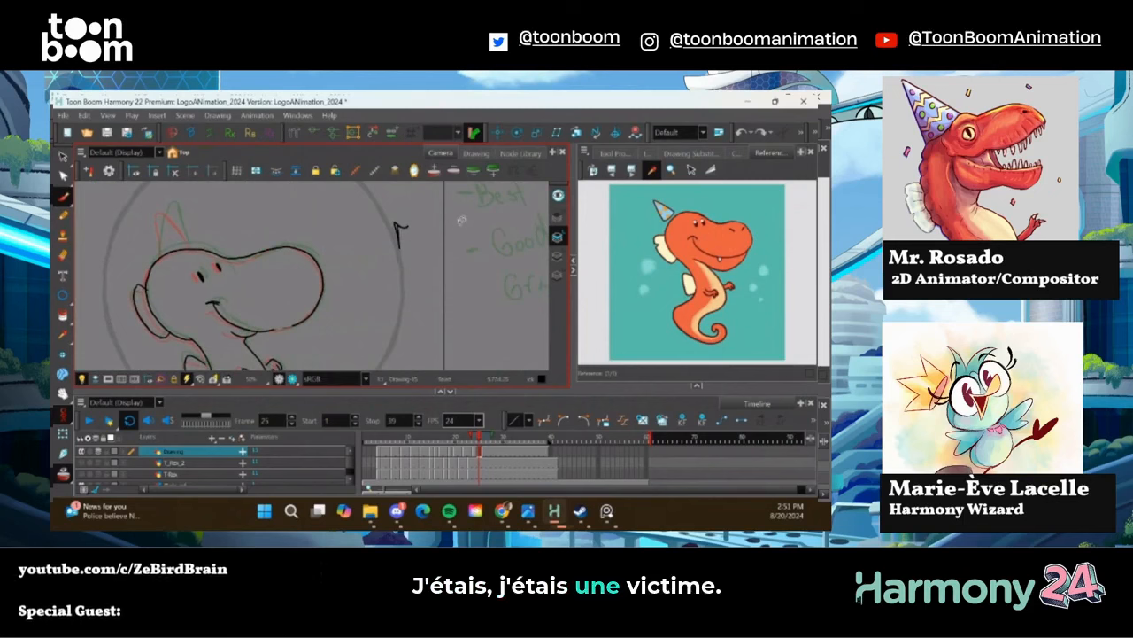
key(ctrl+z)
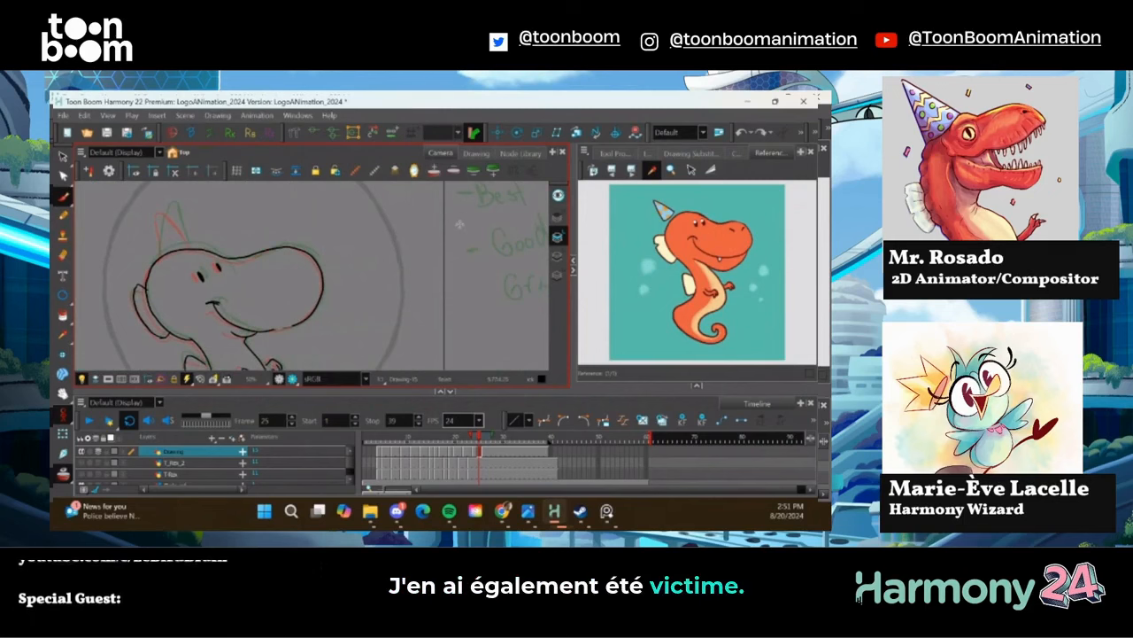
Try an upright pointed party hat on top of the frame 25 dinosaur's head
click(63, 197)
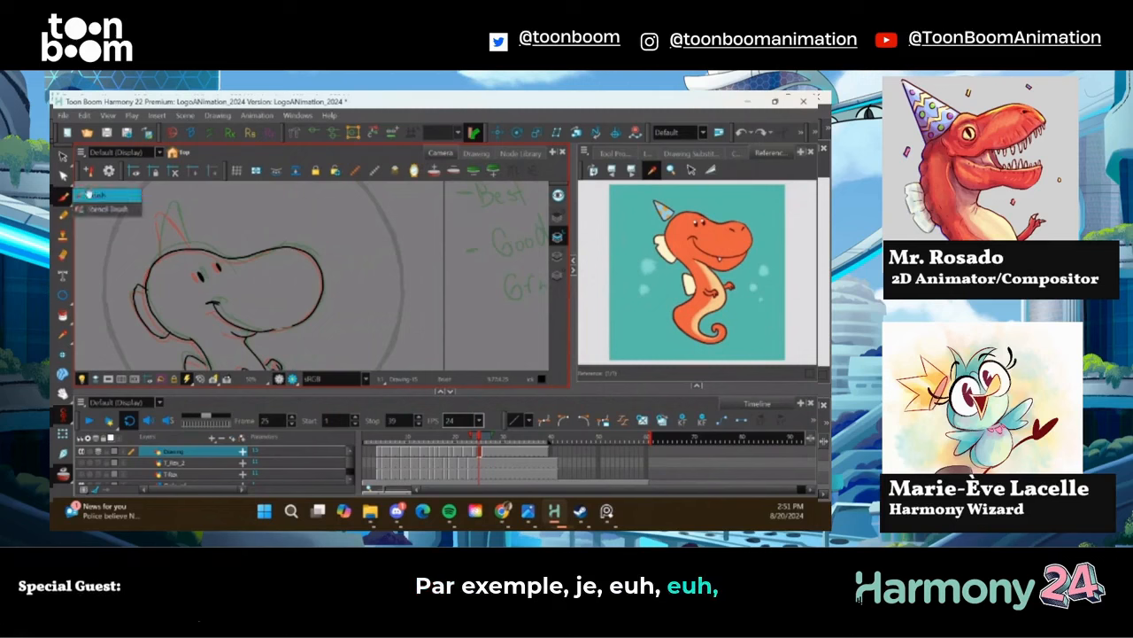
click(88, 195)
key(space)
drag(152, 230, 363, 255)
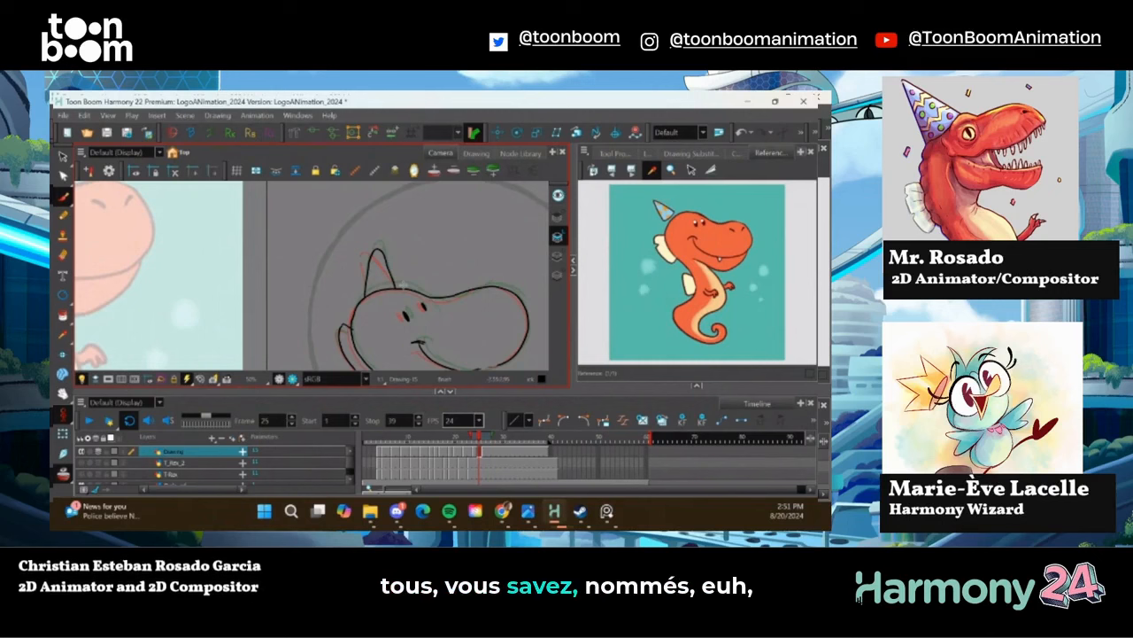
key(ctrl+z)
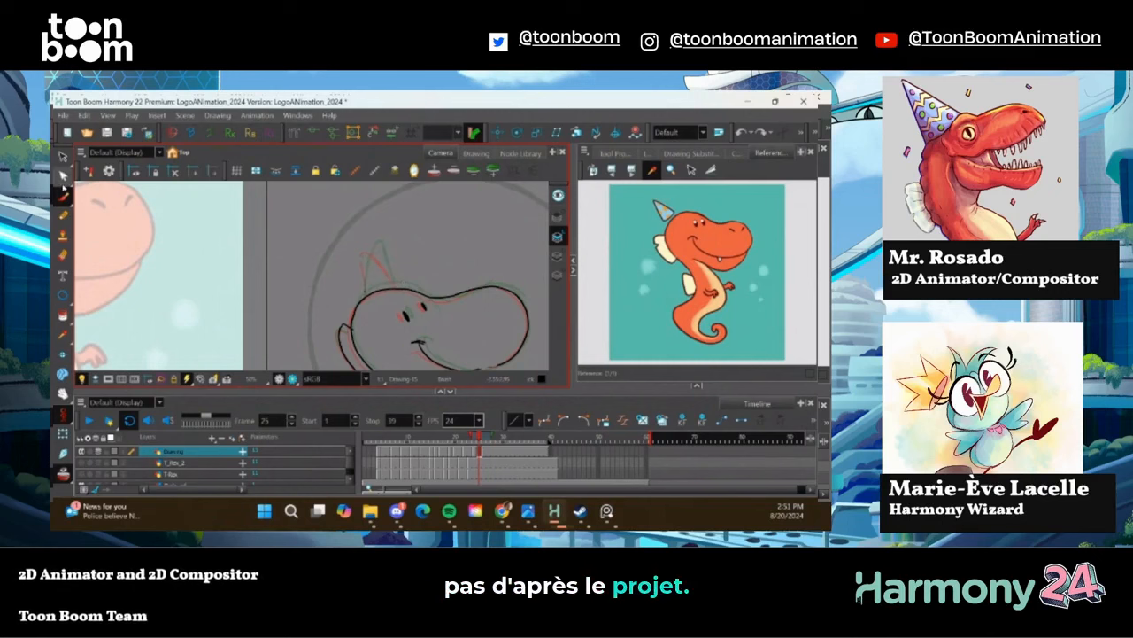
mouse_move(365, 297)
mouse_down()
mouse_move(370, 252)
mouse_move(392, 282)
mouse_up()
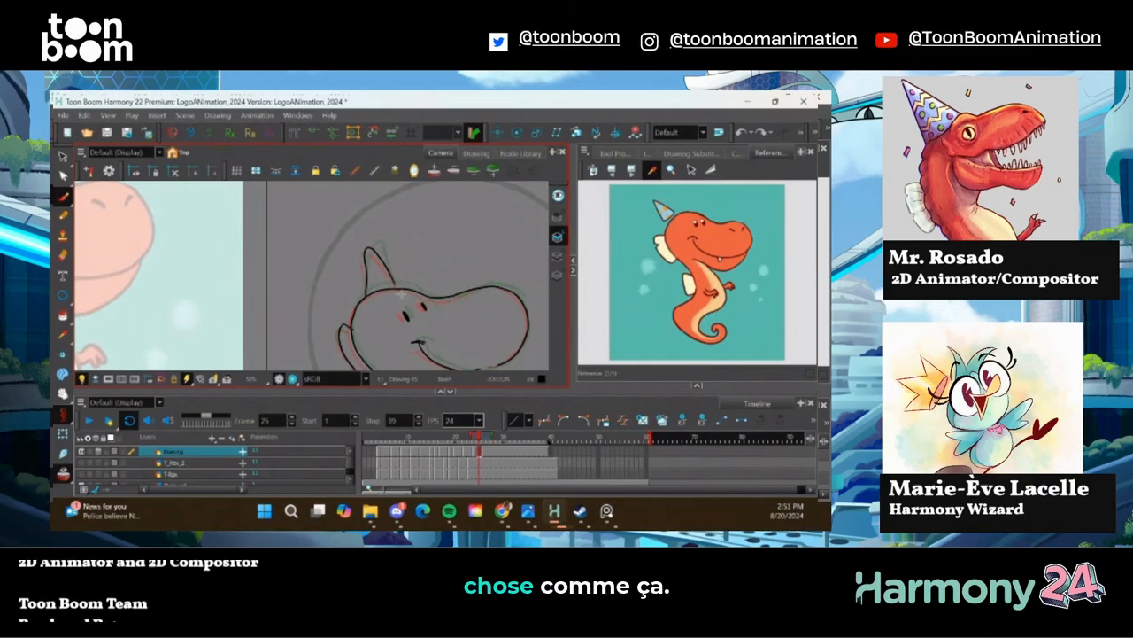
key(1)
key(1)
key(1)
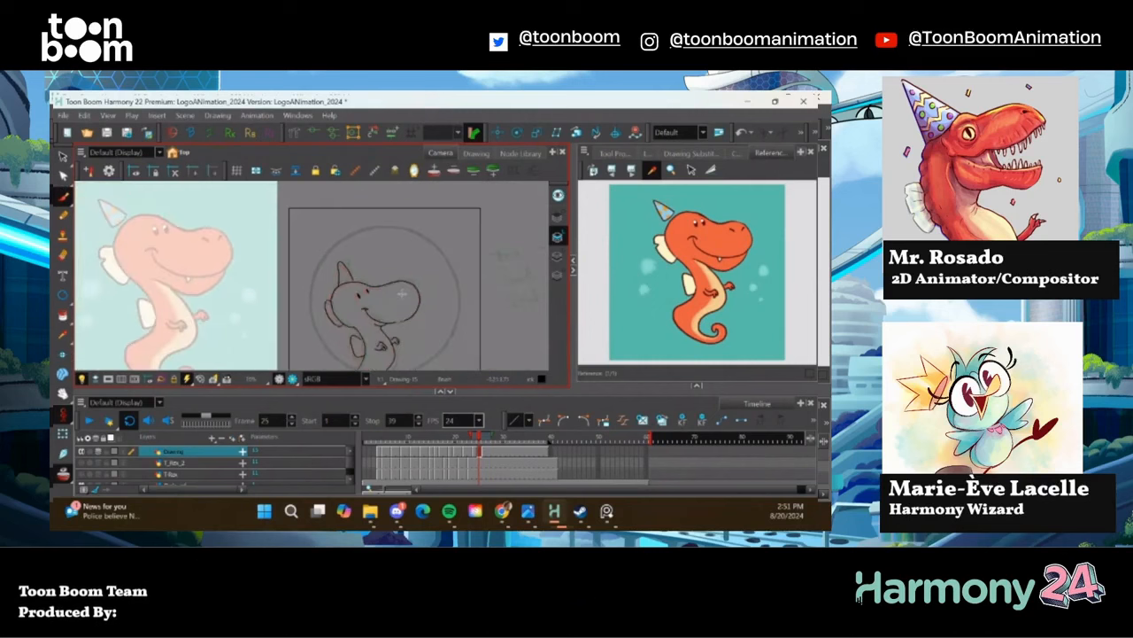
key(2)
key(2)
key(2)
key(2)
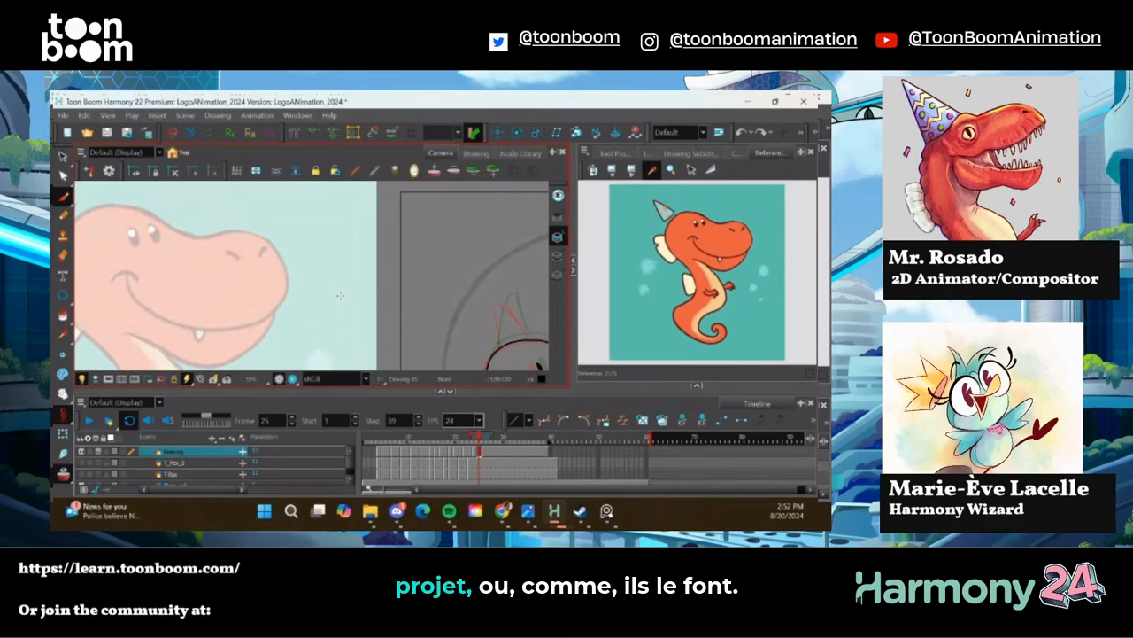
Try a backward-leaning party hat on the frame 25 dinosaur's head and select its strokes
click(63, 195)
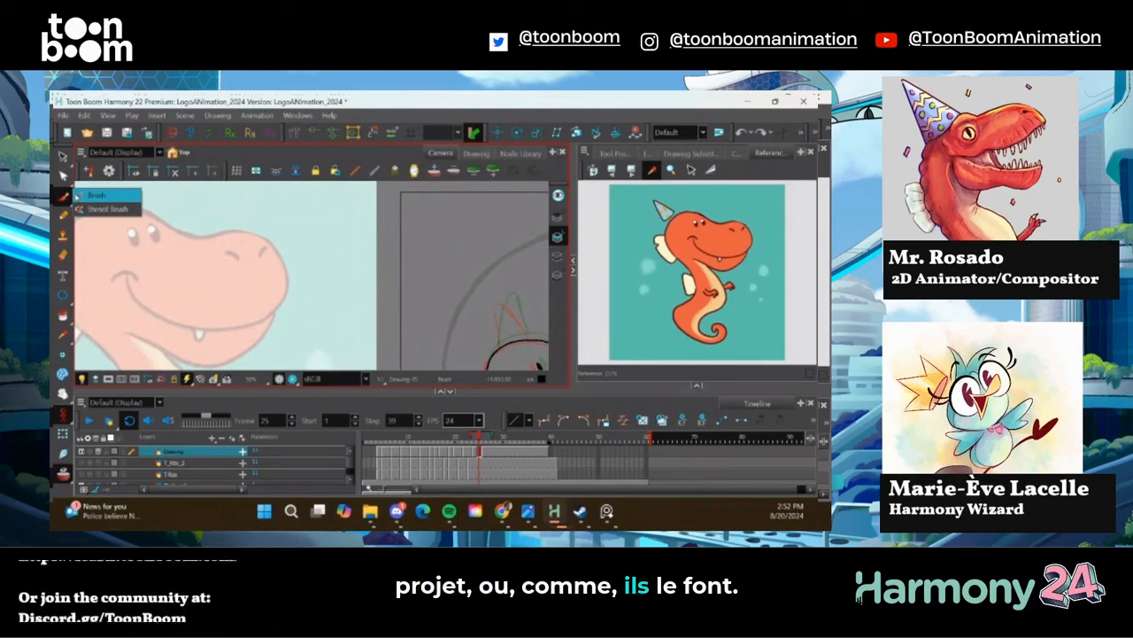
click(80, 195)
mouse_move(426, 288)
mouse_down()
mouse_move(336, 209)
mouse_move(283, 192)
mouse_up()
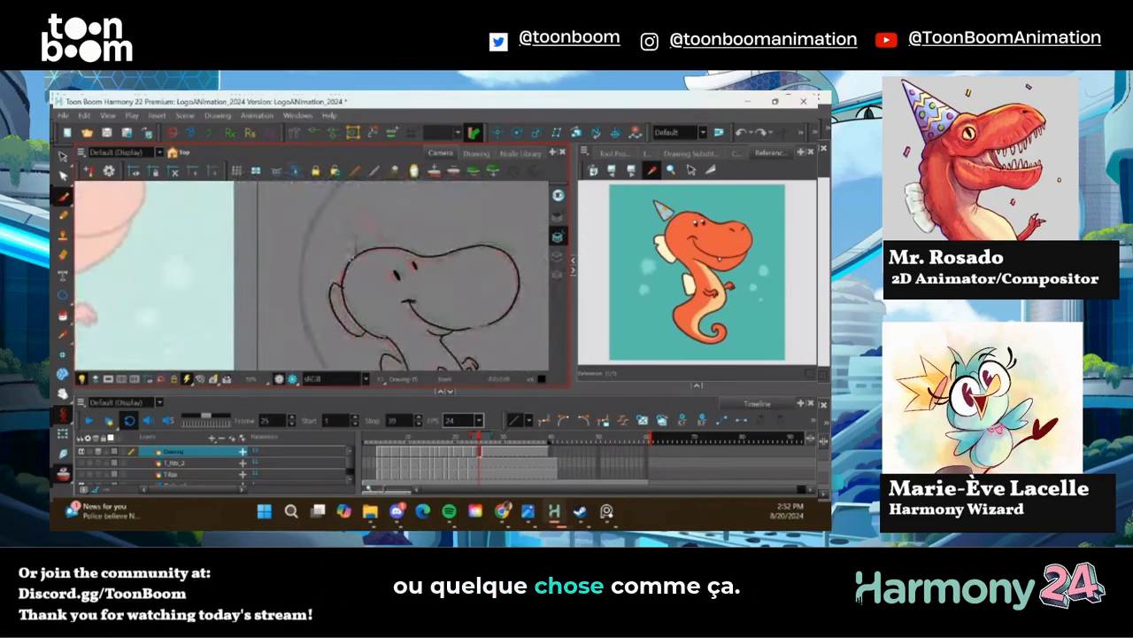
drag(353, 252, 370, 232)
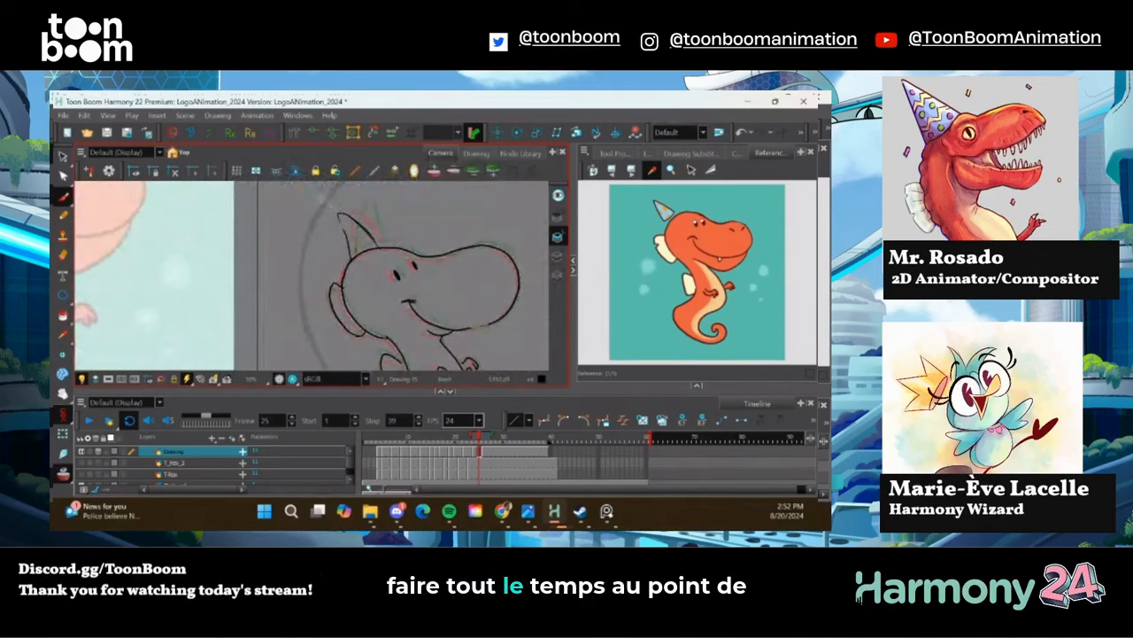
key(alt+s)
drag(334, 210, 326, 231)
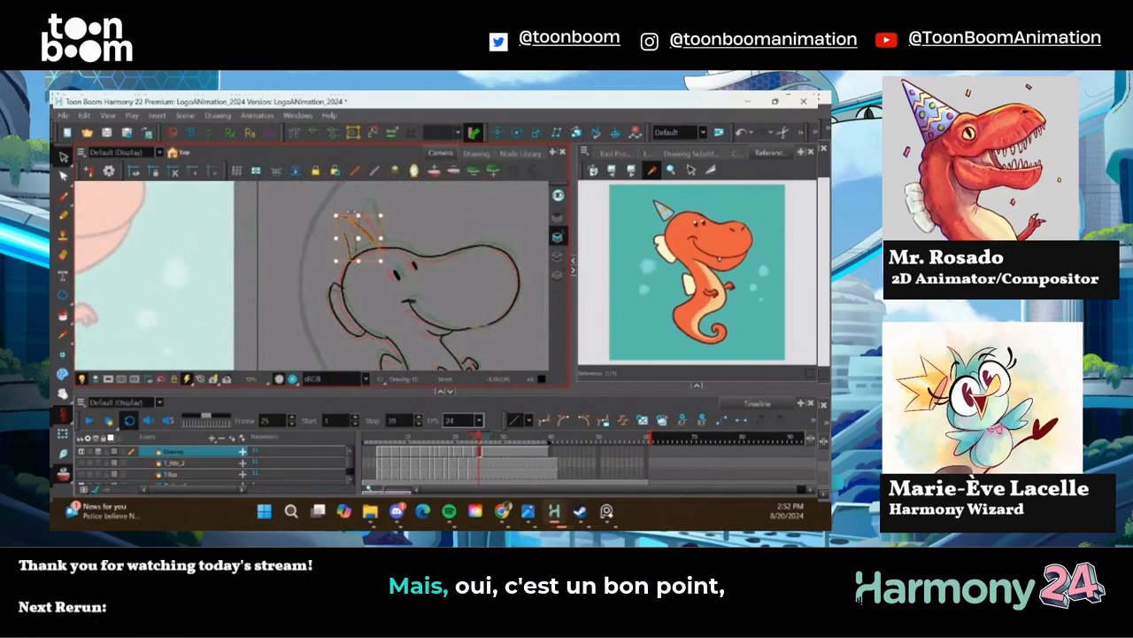
Draw a backward-leaning party hat on the frame 24 dinosaur's head, using the neighbouring frames as a guide
key(f)
key(f)
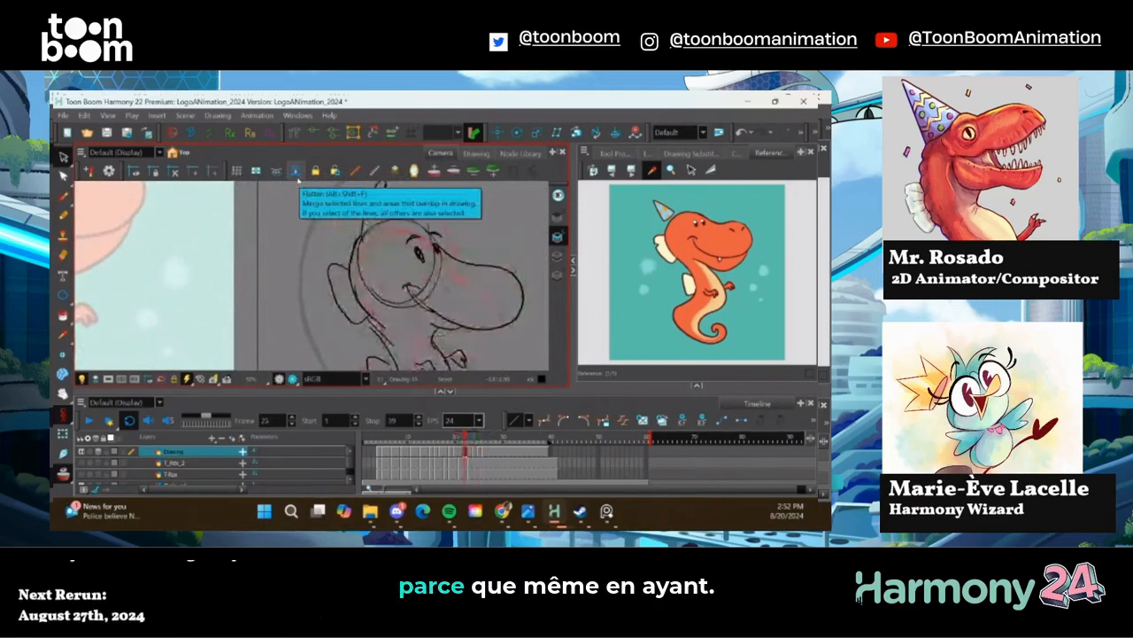
key(g)
drag(333, 242, 355, 261)
key(alt+b)
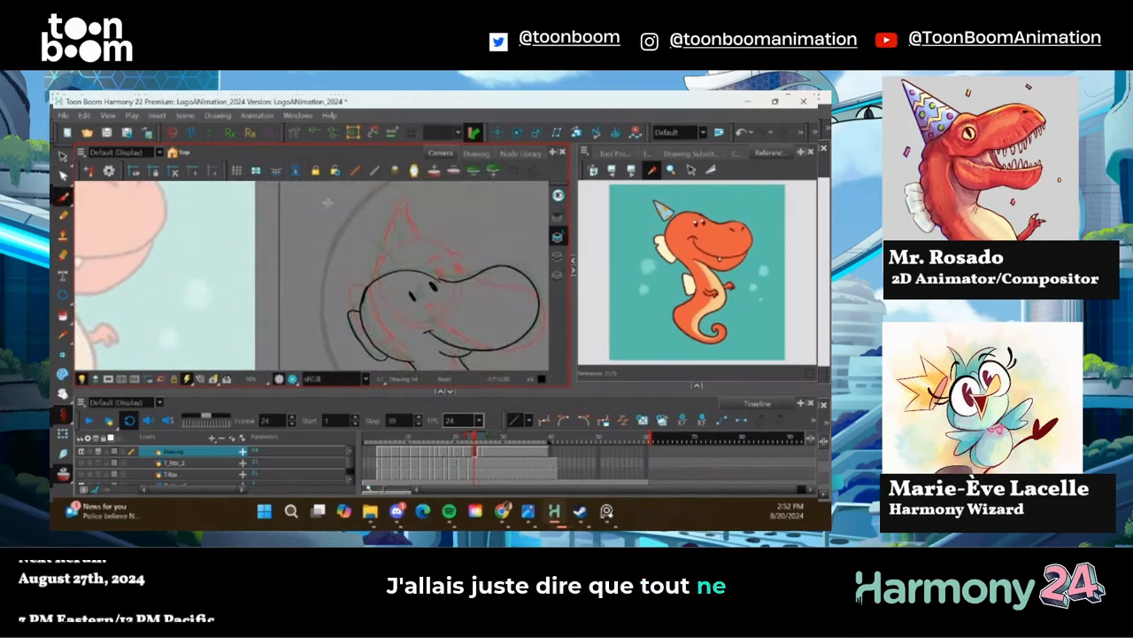
key(f)
key(g)
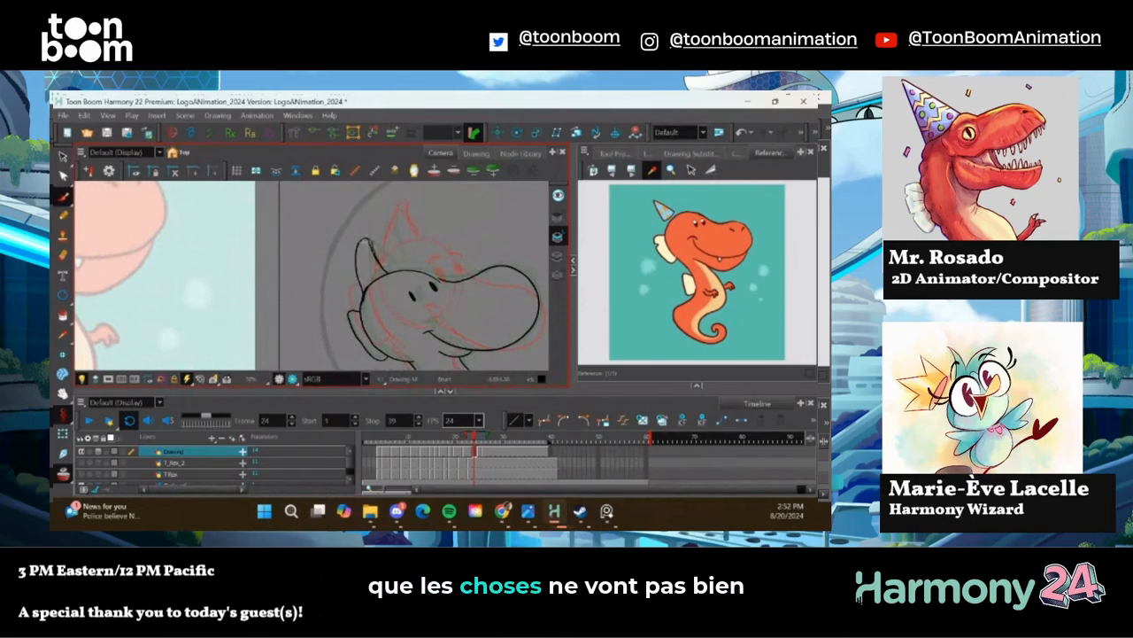
Delete the frame 25 dinosaur's hat outline and redraw it tilted back, in line with the frame 24 hat
key(g)
key(alt+s)
drag(354, 234, 403, 273)
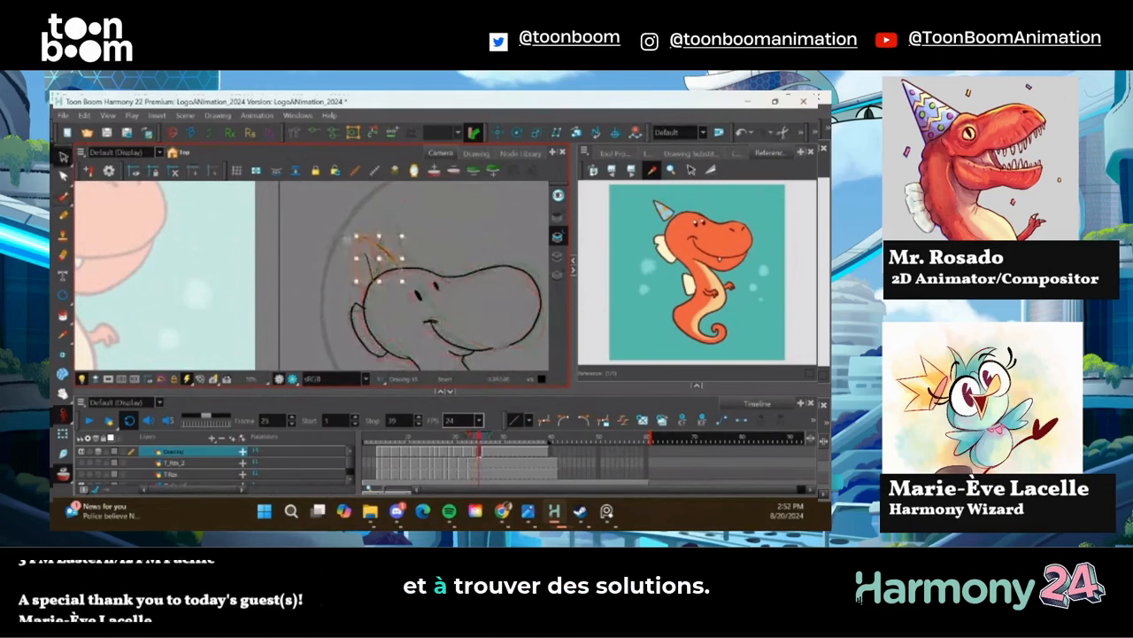
key(Delete)
key(alt+b)
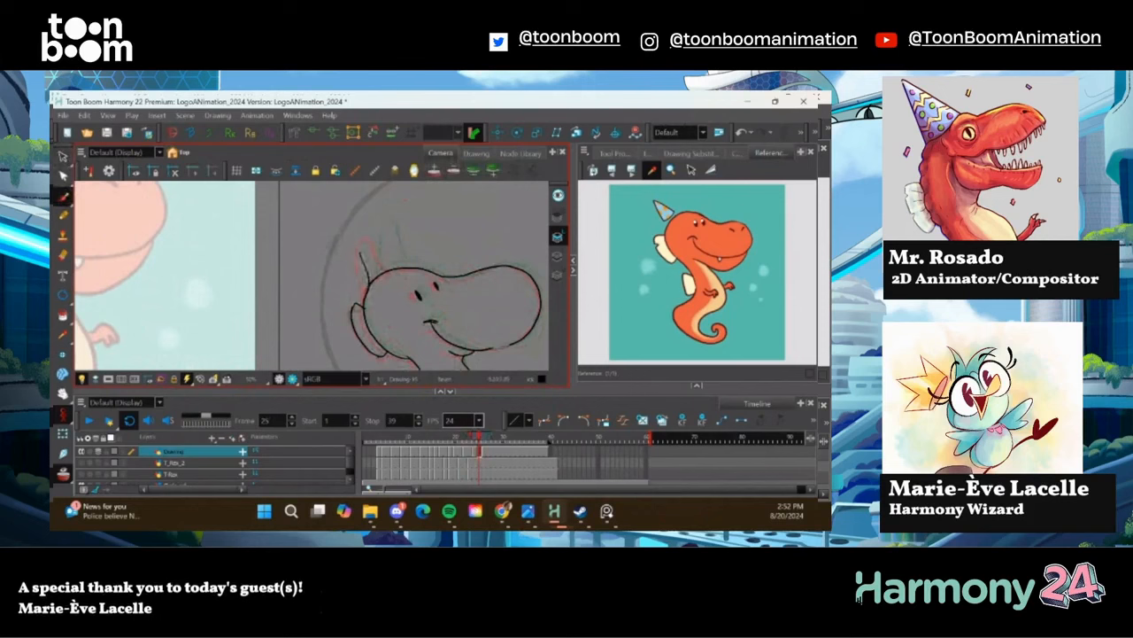
key(ctrl+z)
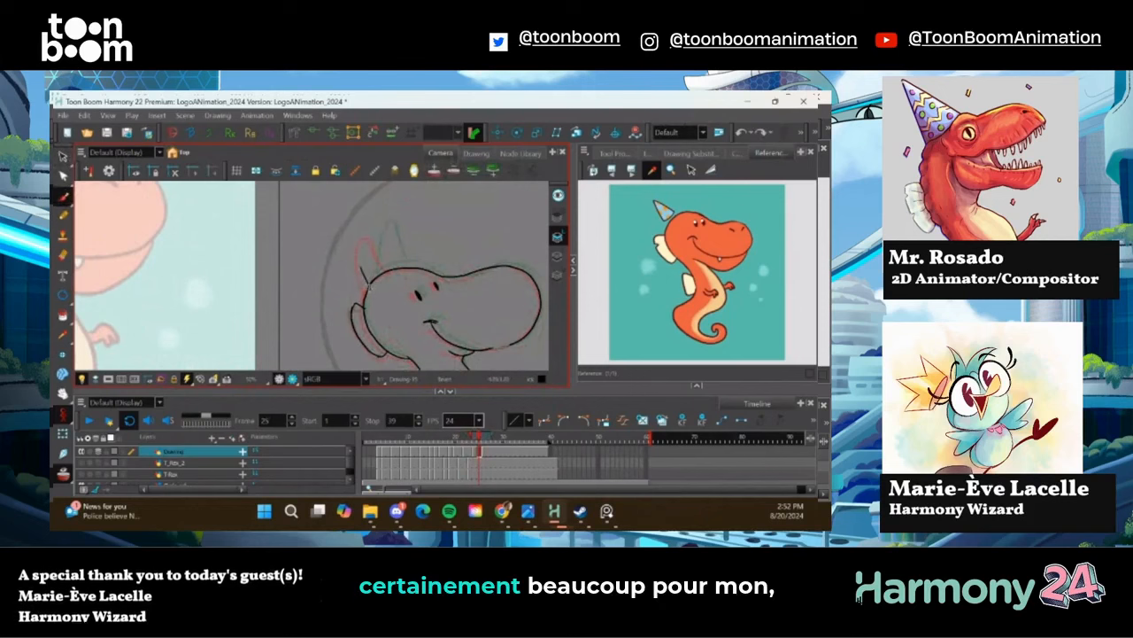
mouse_move(357, 262)
mouse_down()
mouse_move(352, 249)
mouse_move(385, 262)
mouse_up()
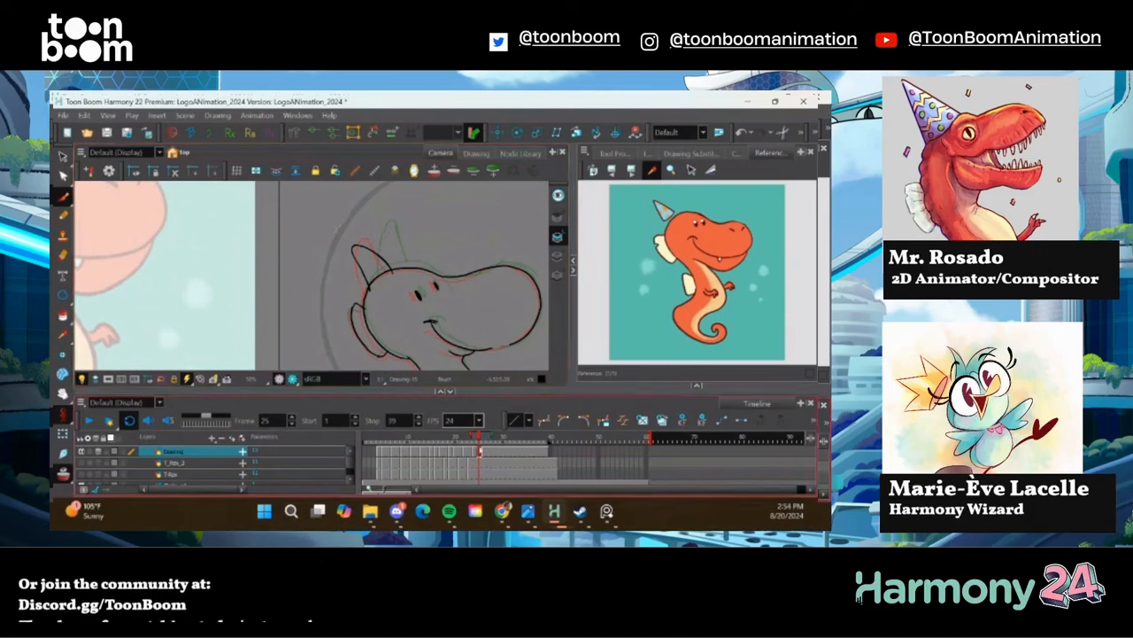
Replace the upright party hat on the frame 27 dinosaur with one that leans backward
click(483, 454)
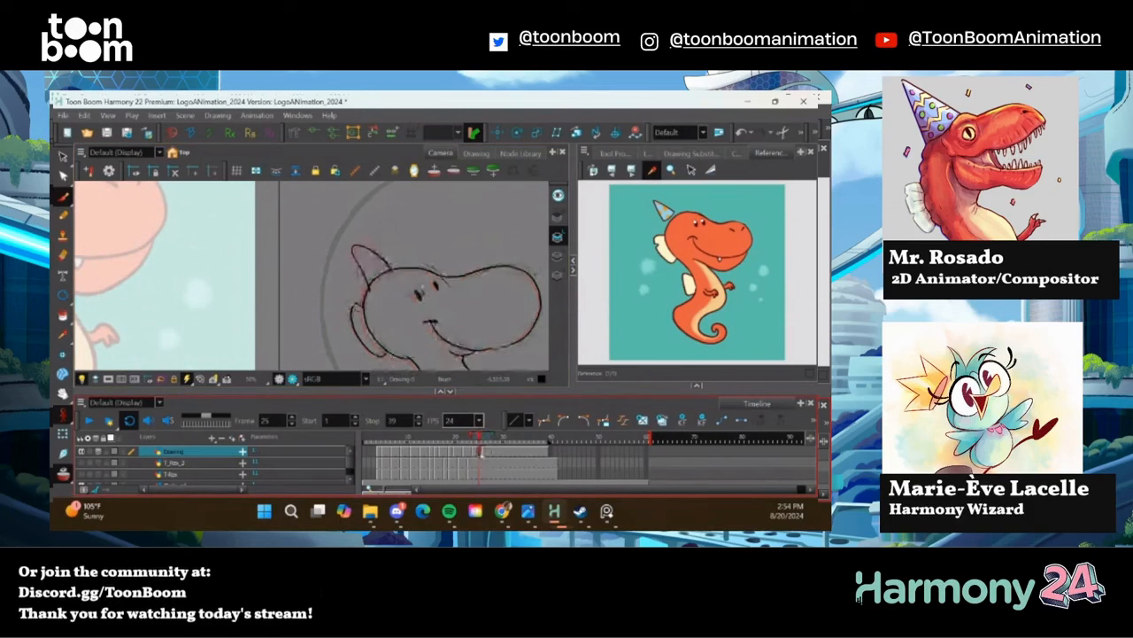
click(488, 452)
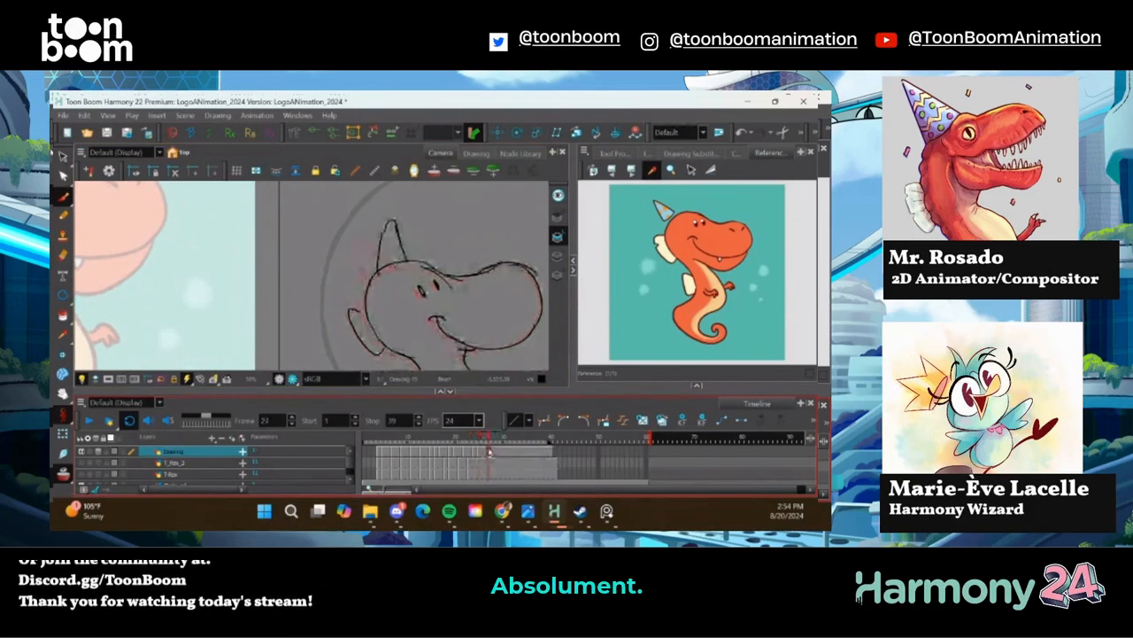
key(alt+s)
mouse_move(372, 212)
mouse_down()
mouse_move(425, 277)
mouse_move(363, 270)
mouse_move(353, 236)
mouse_move(383, 261)
mouse_up()
key(Delete)
key(alt+b)
mouse_move(332, 291)
mouse_down()
mouse_move(305, 245)
mouse_move(278, 246)
mouse_up()
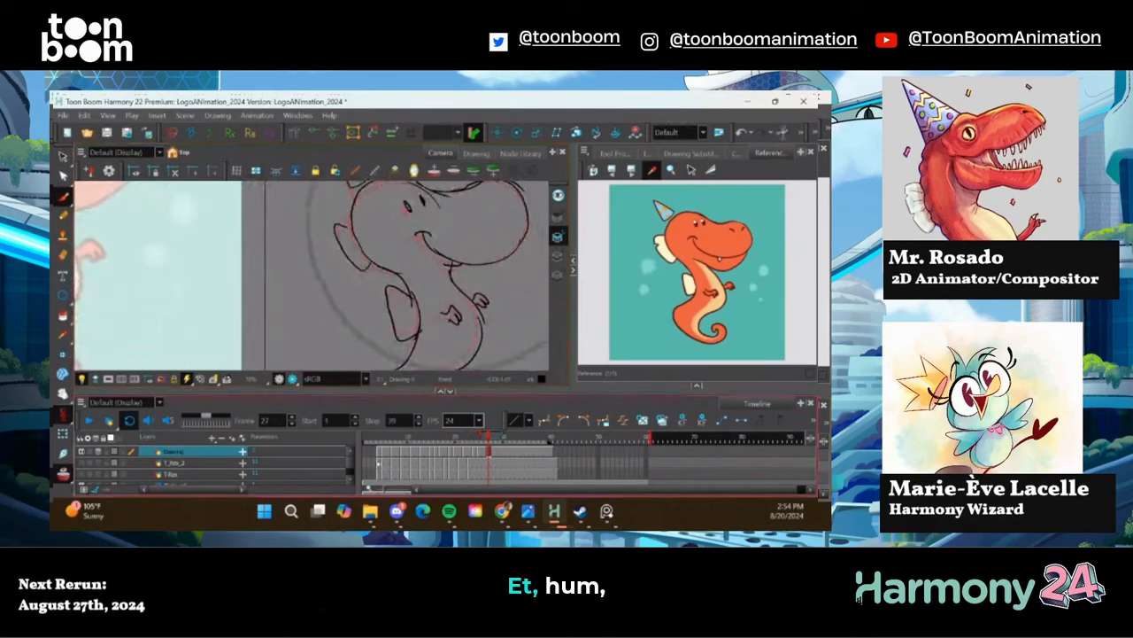
Play the animation and scrub through its opening frames to examine the dinosaur's motion
click(378, 454)
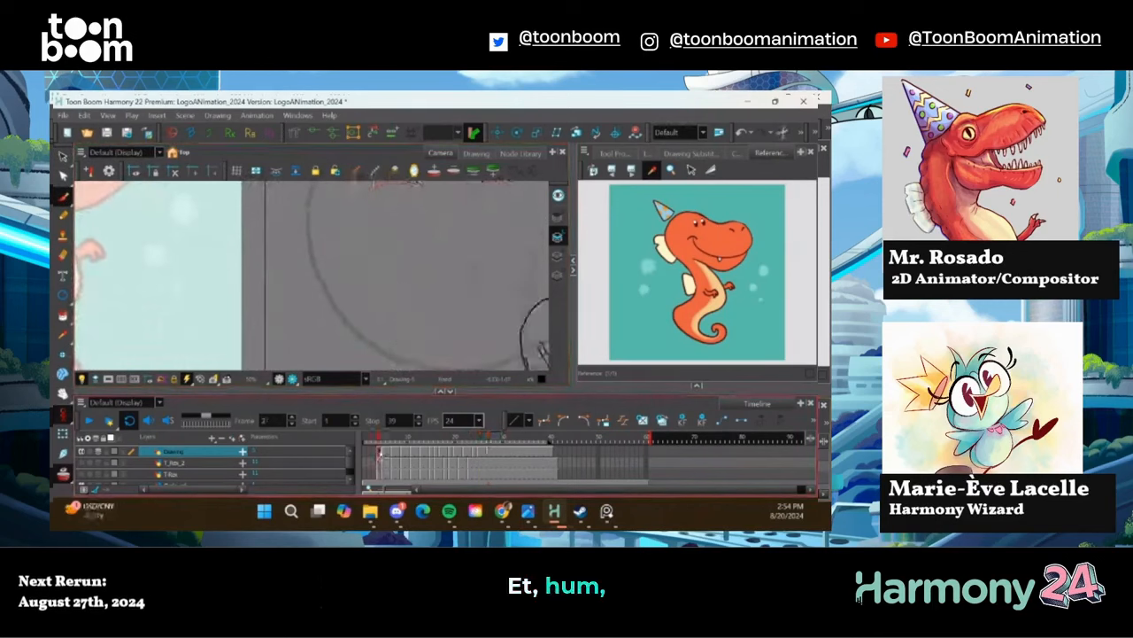
key(1)
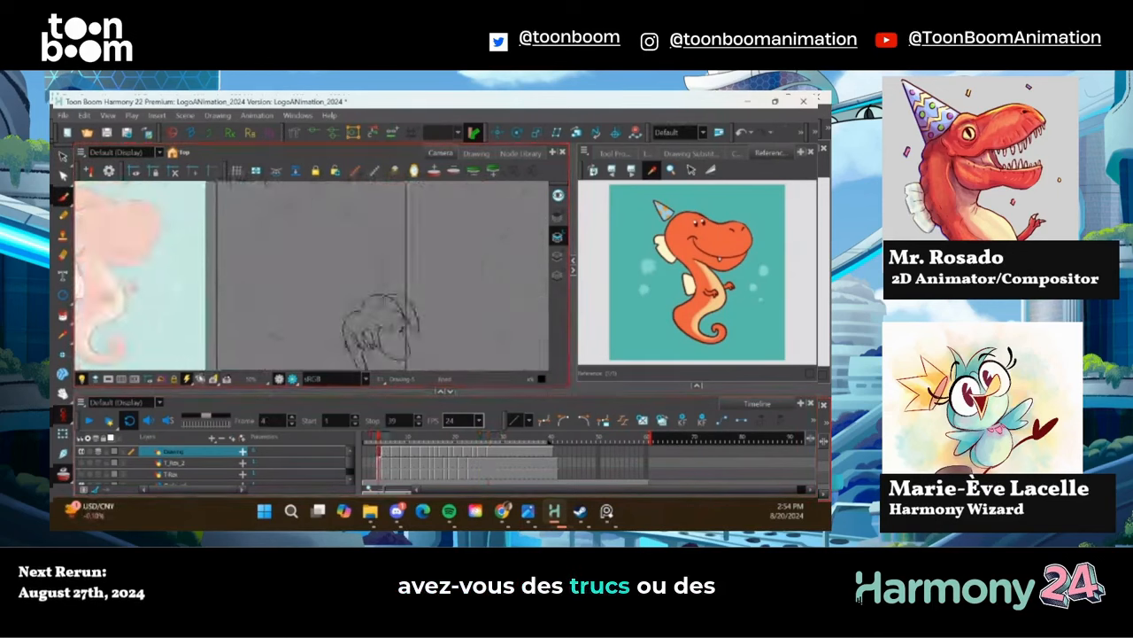
click(88, 420)
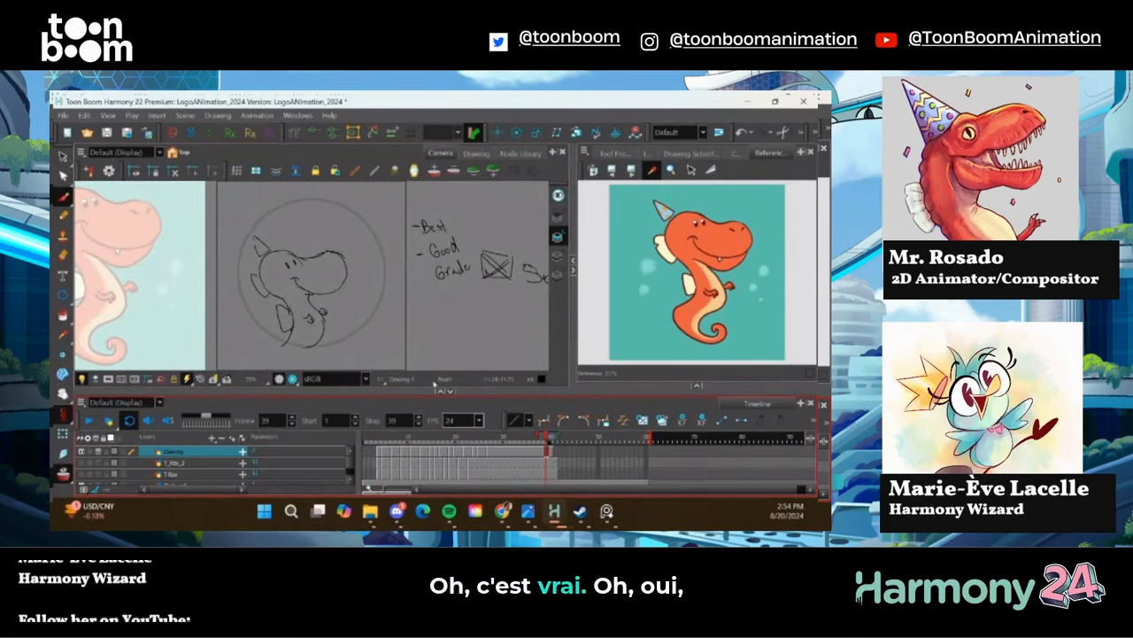
mouse_move(442, 448)
mouse_down()
mouse_move(415, 450)
mouse_move(455, 450)
mouse_move(400, 456)
mouse_move(471, 453)
mouse_move(394, 454)
mouse_up()
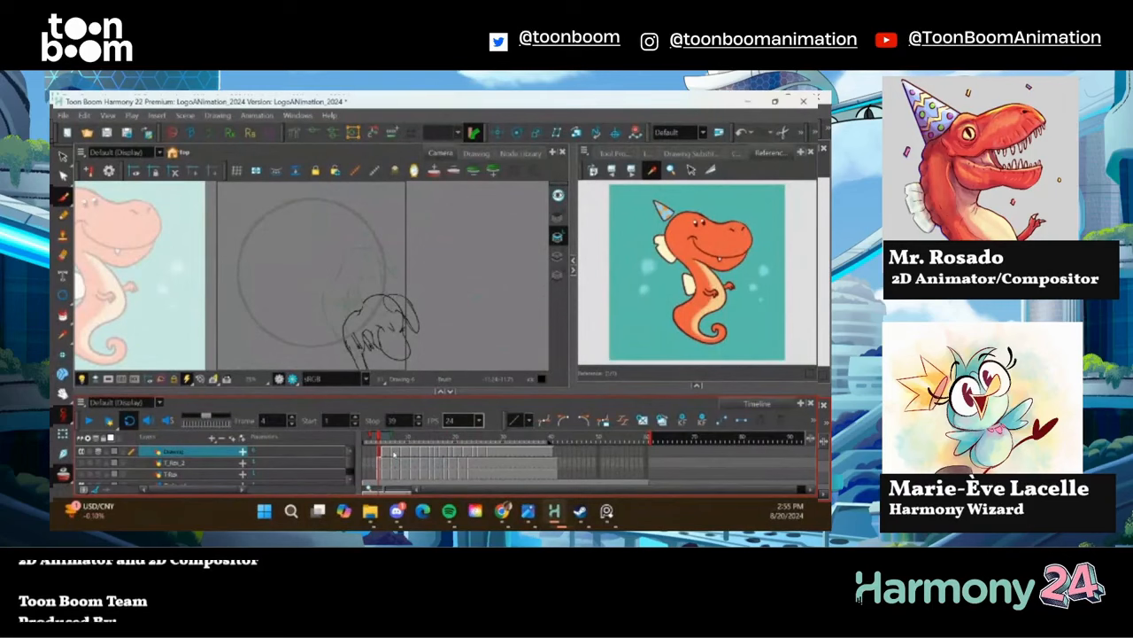
key(Return)
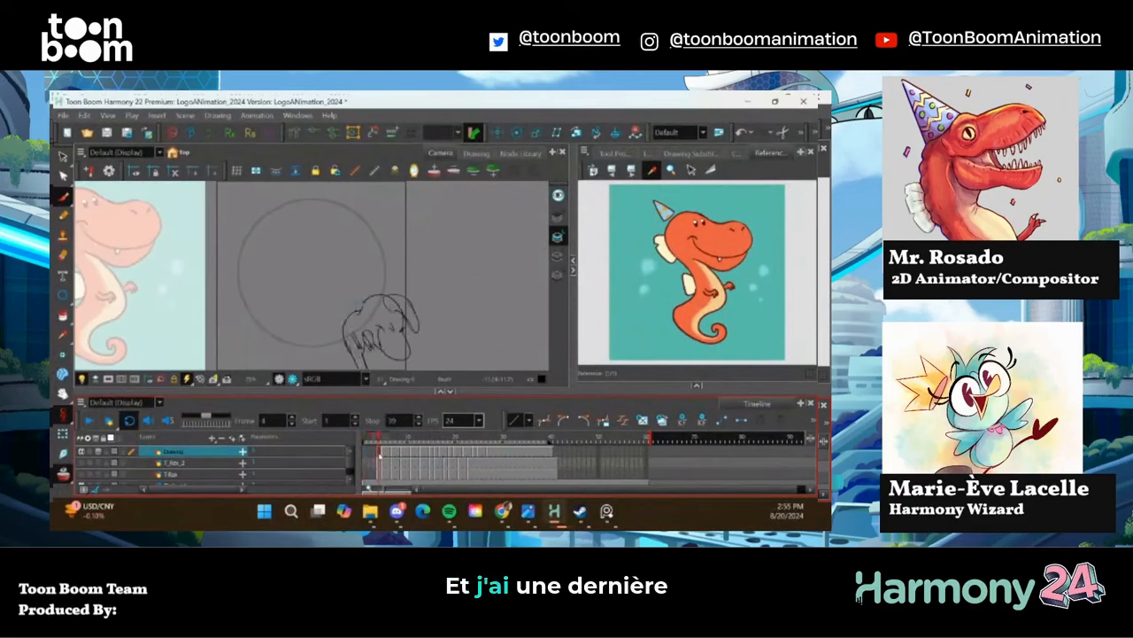
click(388, 457)
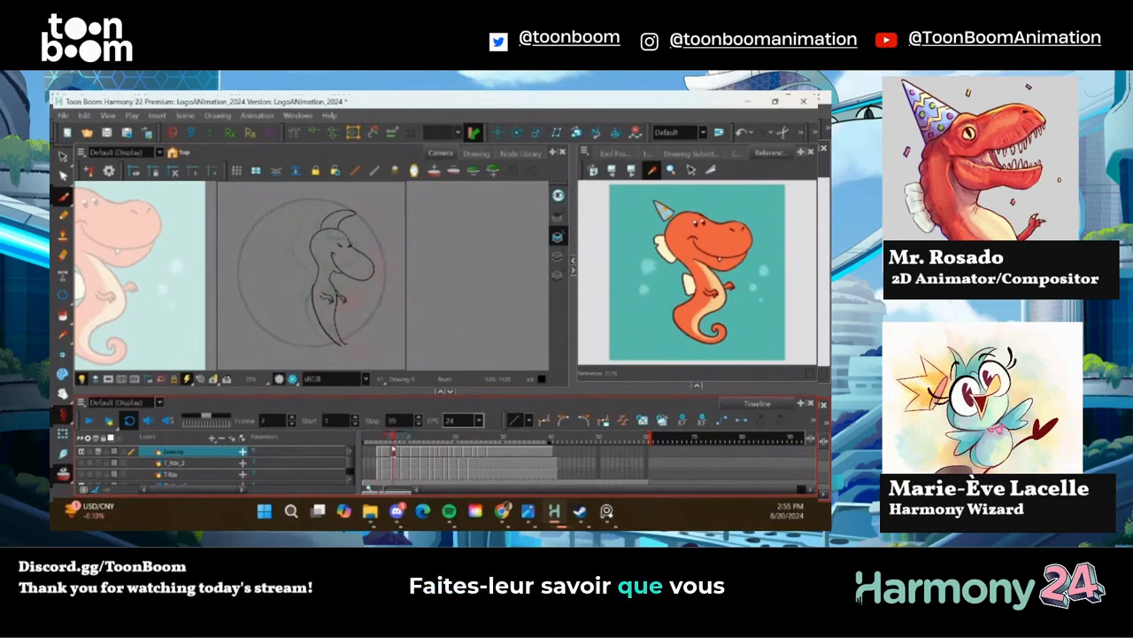
drag(377, 449, 384, 449)
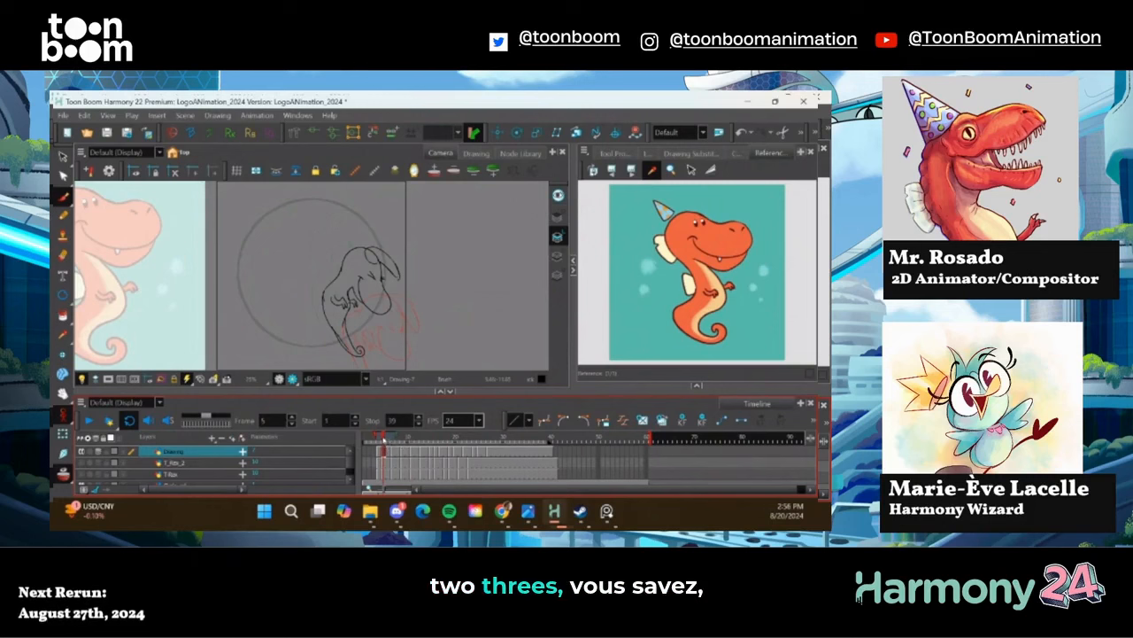
mouse_move(387, 440)
mouse_down()
mouse_move(425, 434)
mouse_move(379, 442)
mouse_move(413, 440)
mouse_up()
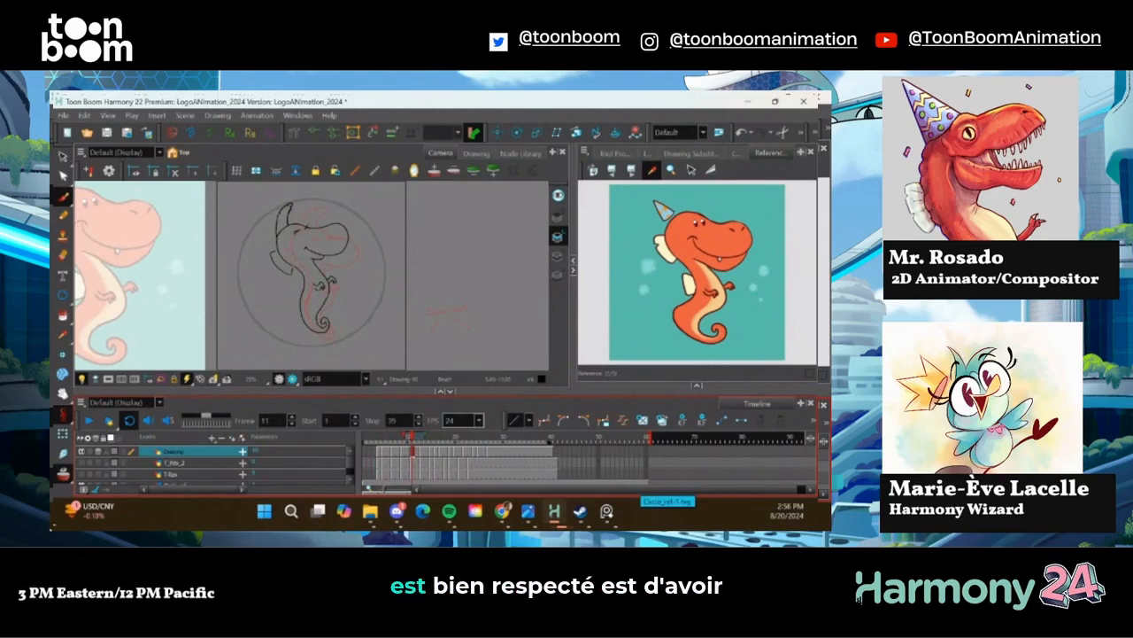
click(364, 438)
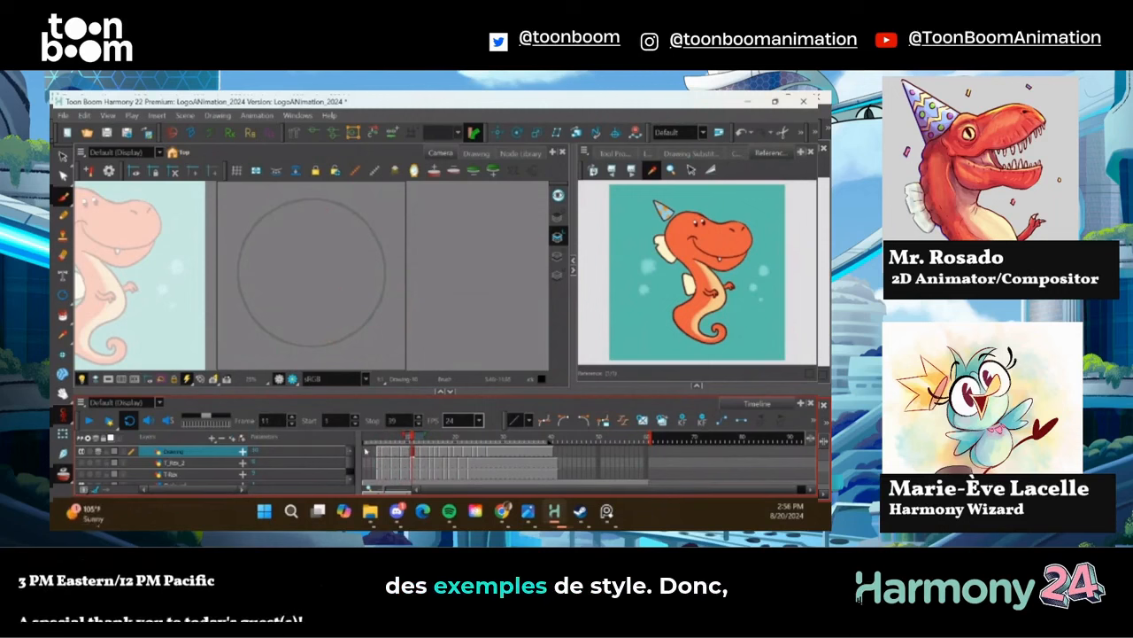
click(86, 421)
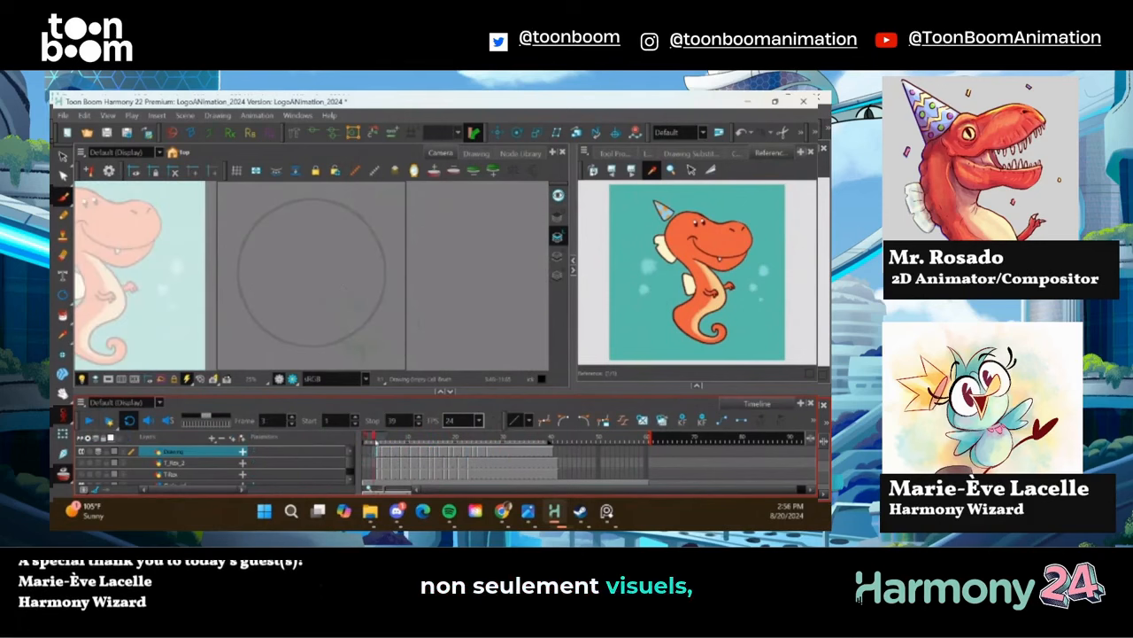
Tilt the party hat on the frame 16 dinosaur farther back
drag(409, 443, 436, 444)
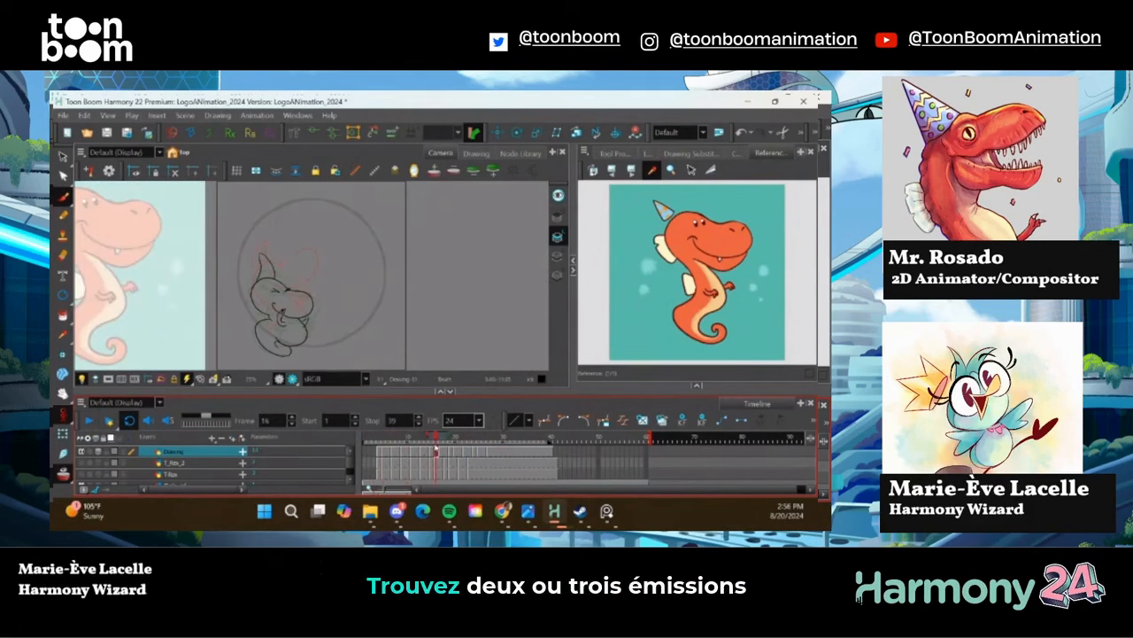
scroll(298, 284, up, 2)
scroll(298, 284, up, 2)
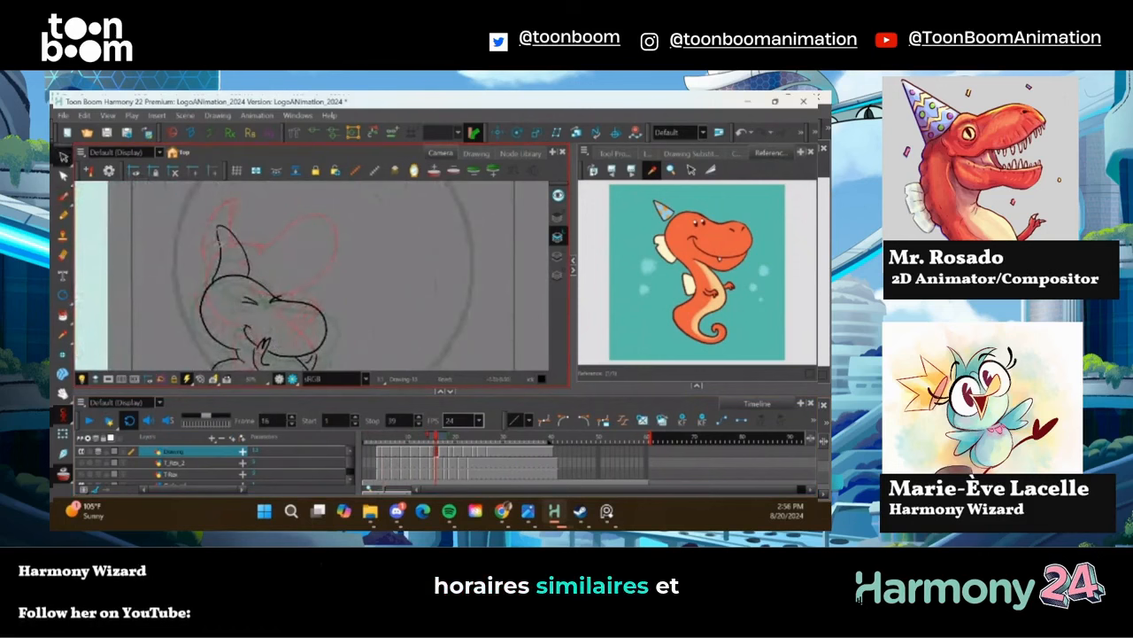
click(219, 244)
drag(154, 205, 261, 218)
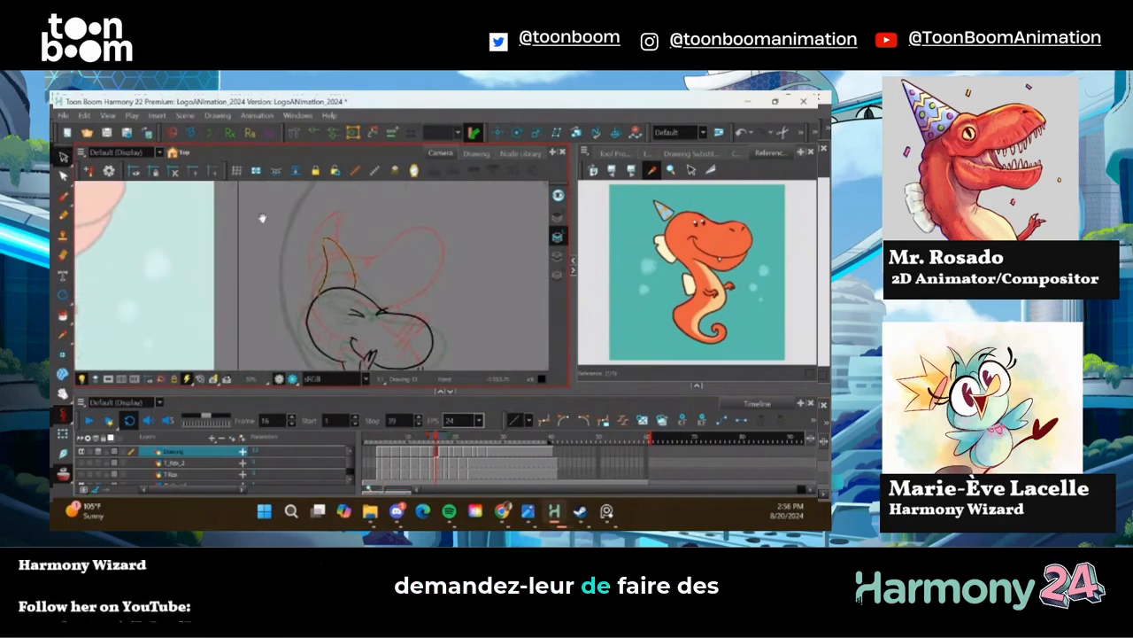
click(62, 157)
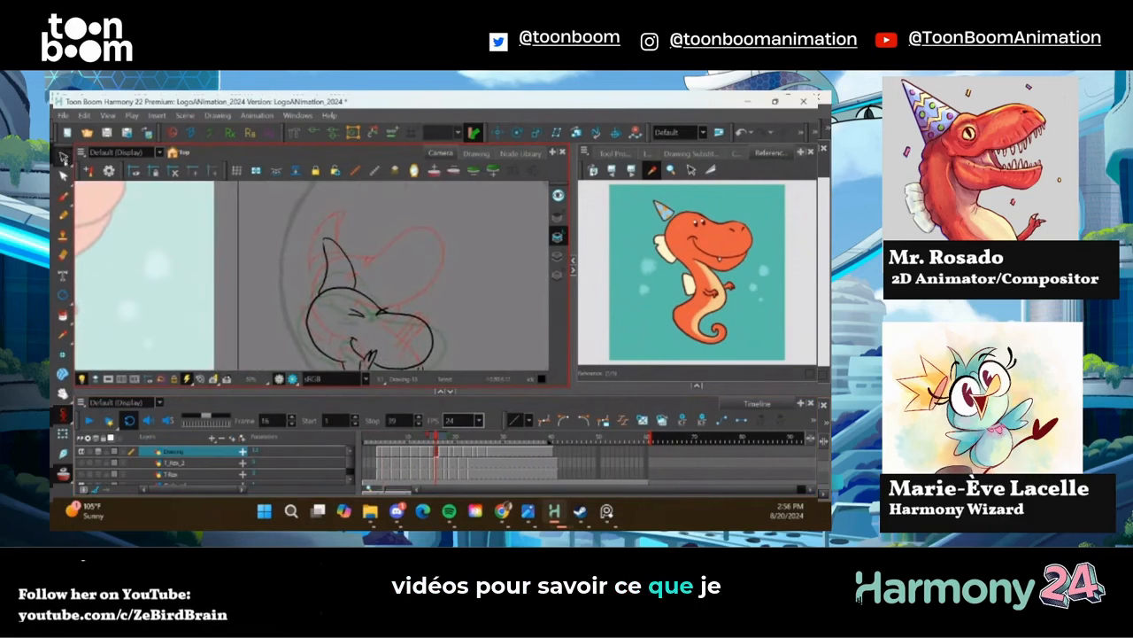
click(324, 262)
drag(304, 260, 298, 282)
Delete the frame 17 dinosaur's party hat and redraw it as a curved shape drooping behind the head
key(period)
drag(337, 285, 345, 267)
click(63, 177)
click(340, 282)
key(Delete)
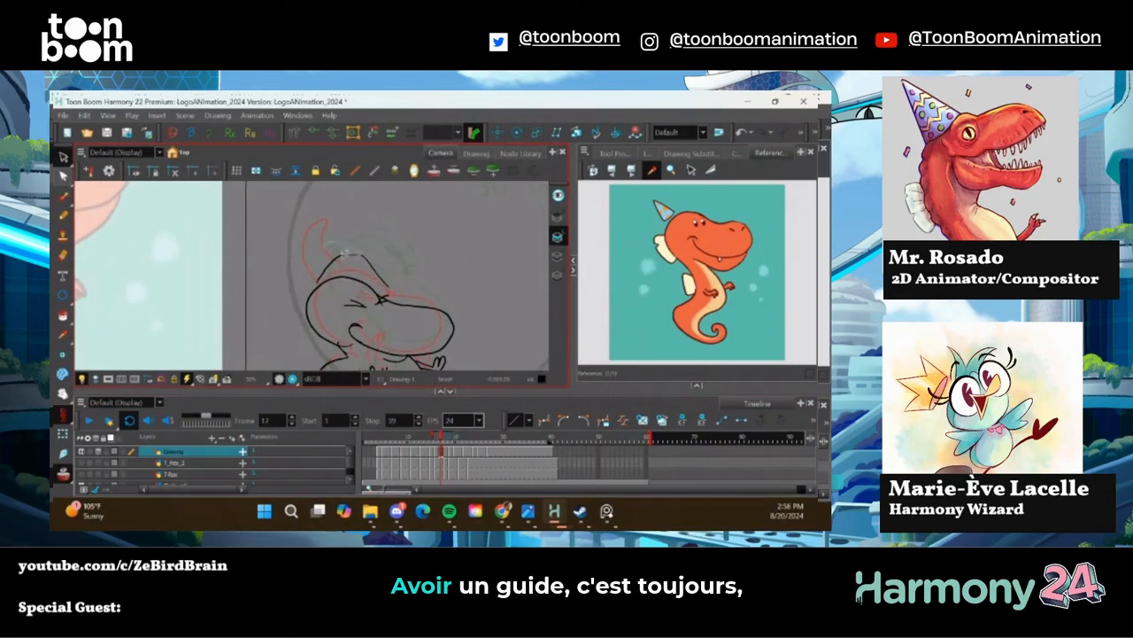
click(345, 253)
key(Delete)
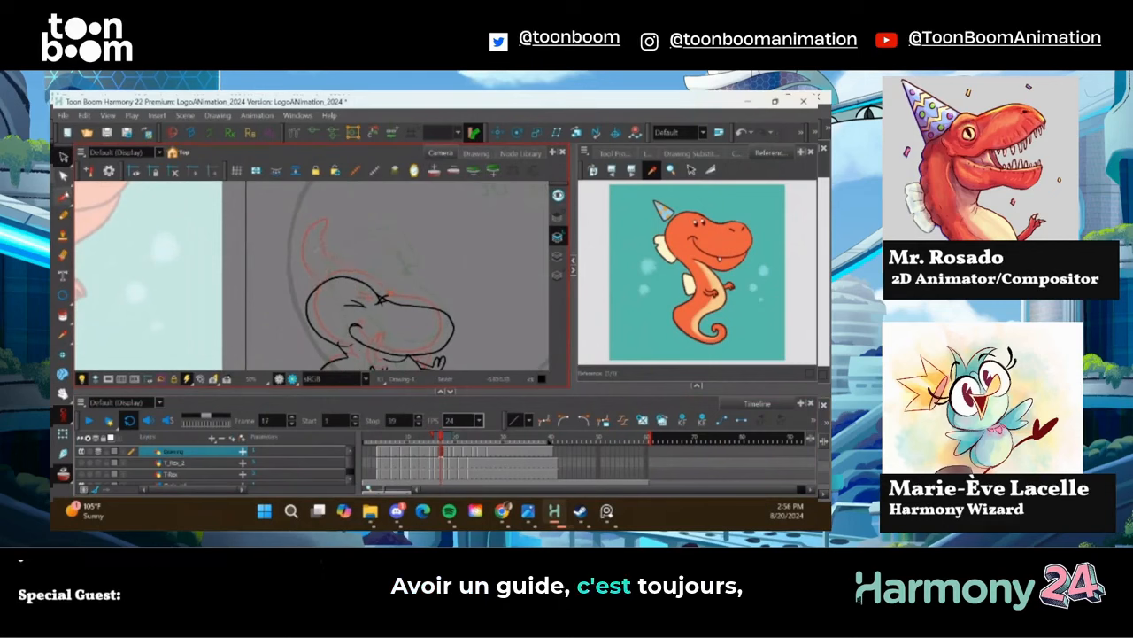
click(62, 196)
drag(313, 292, 280, 295)
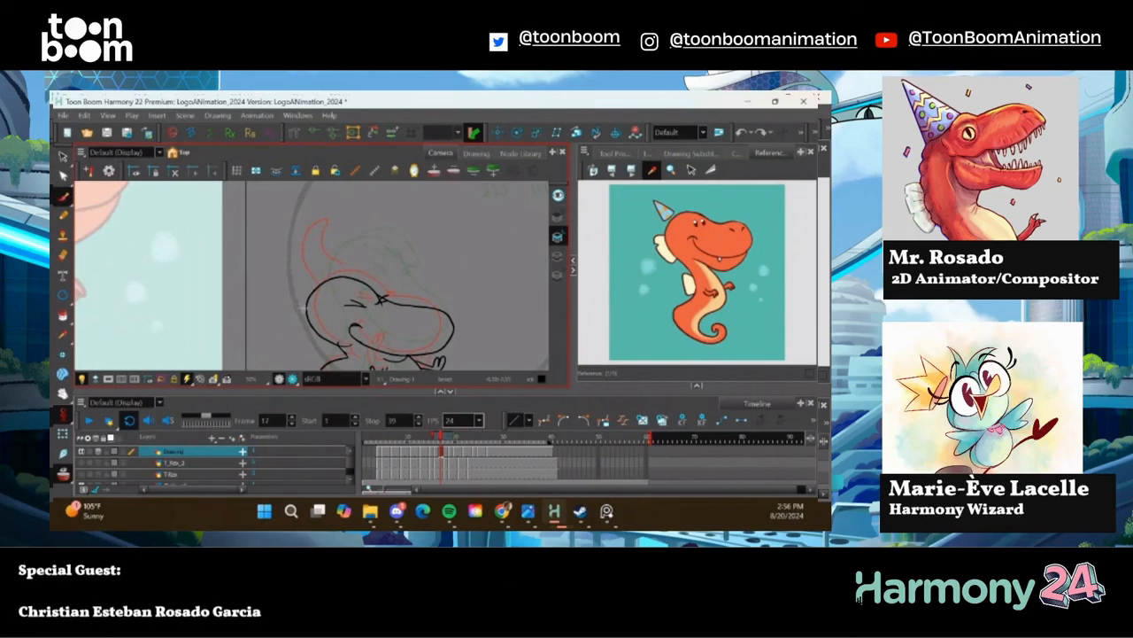
mouse_move(284, 300)
mouse_down()
mouse_move(302, 259)
mouse_move(355, 272)
mouse_up()
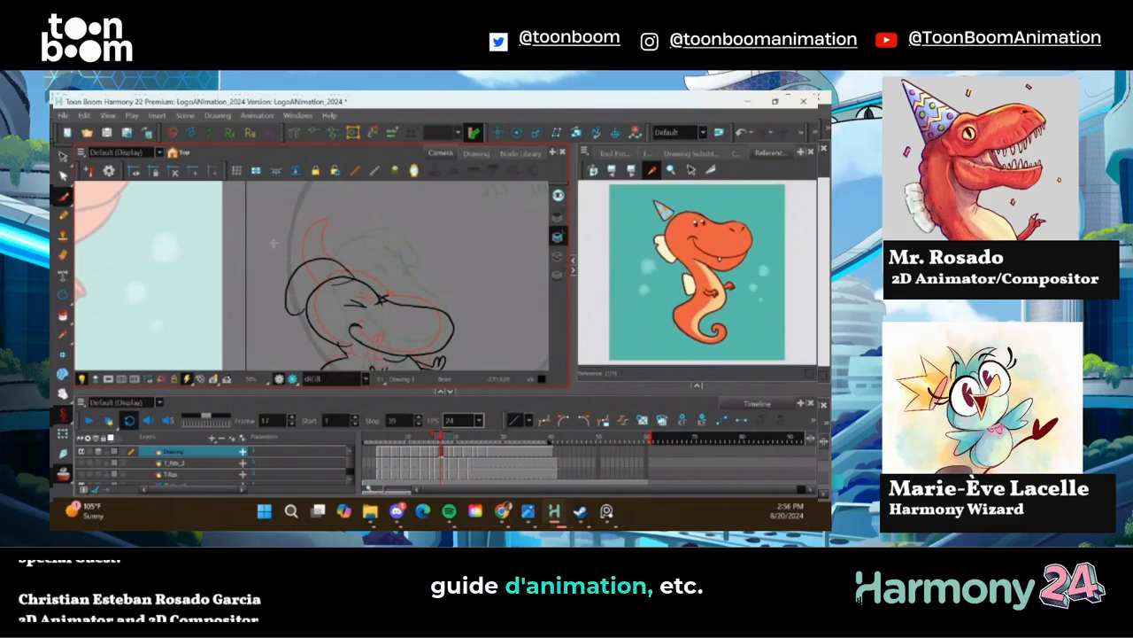
Delete the forward-pointing party hat on the frame 19 dinosaur and redraw it curving back over the top of the head
drag(440, 442, 449, 446)
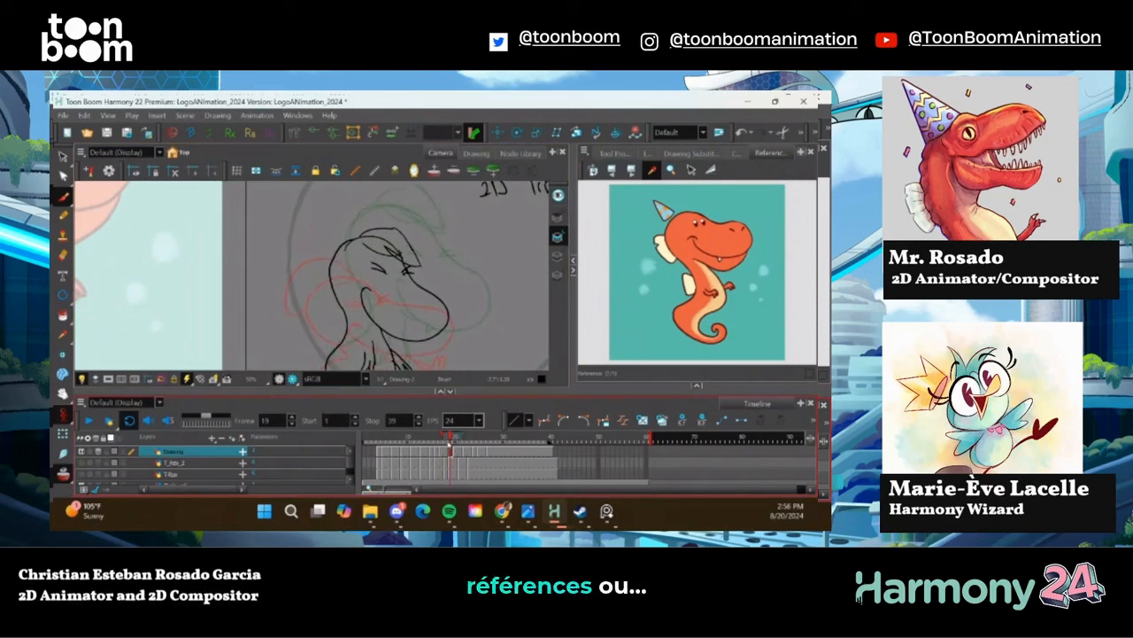
click(63, 156)
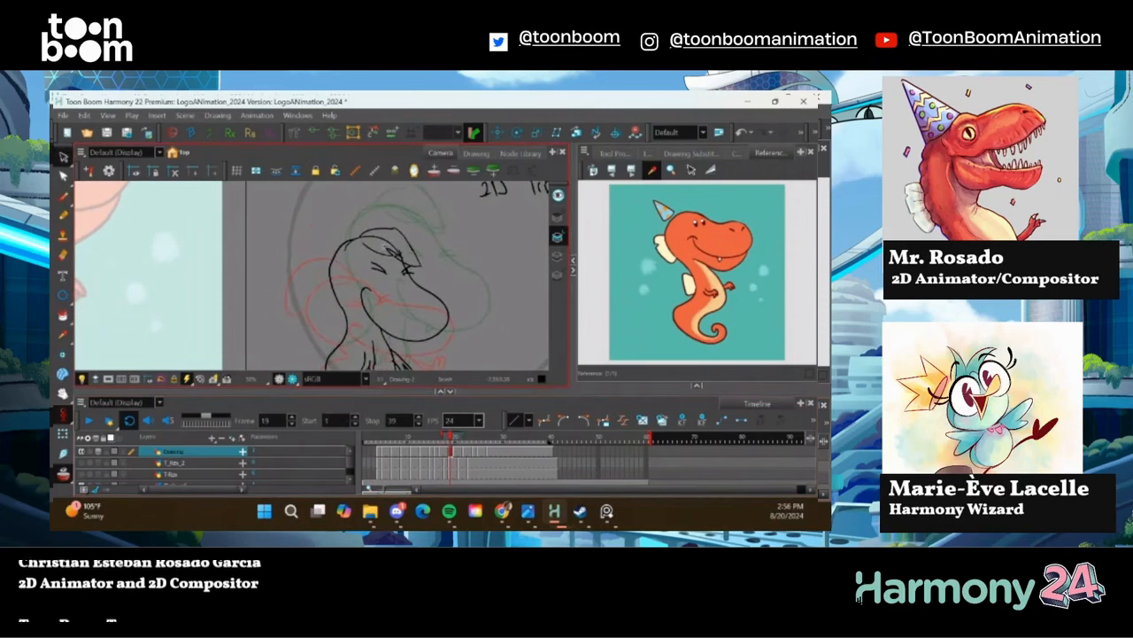
drag(423, 271, 364, 214)
key(Delete)
key(Delete)
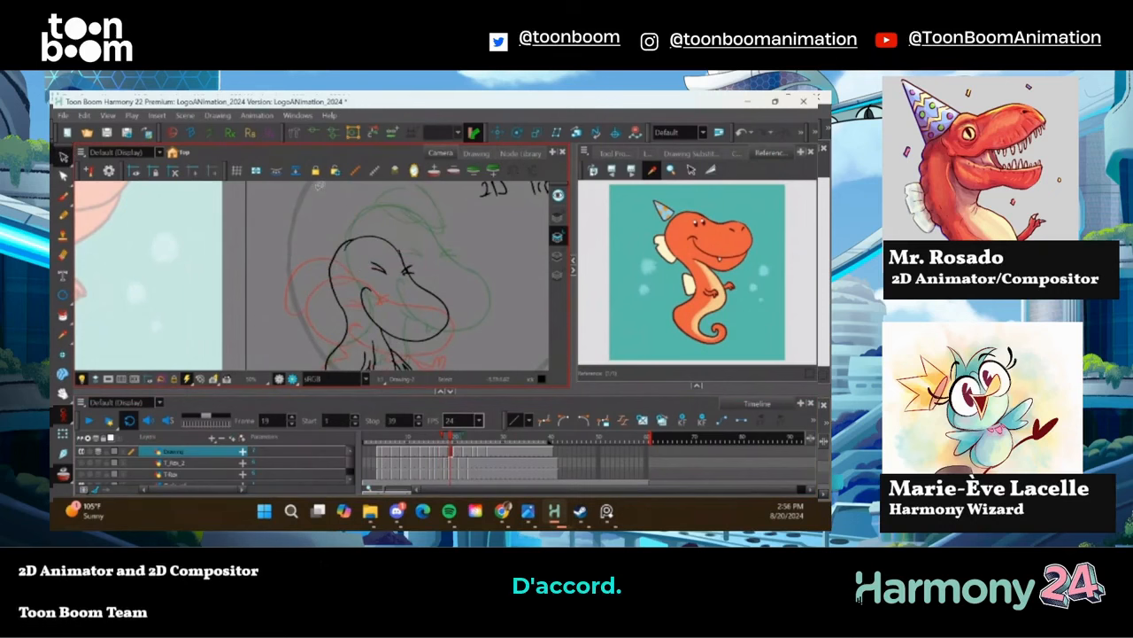
click(63, 196)
mouse_move(328, 258)
mouse_down()
mouse_move(363, 223)
mouse_move(386, 235)
mouse_up()
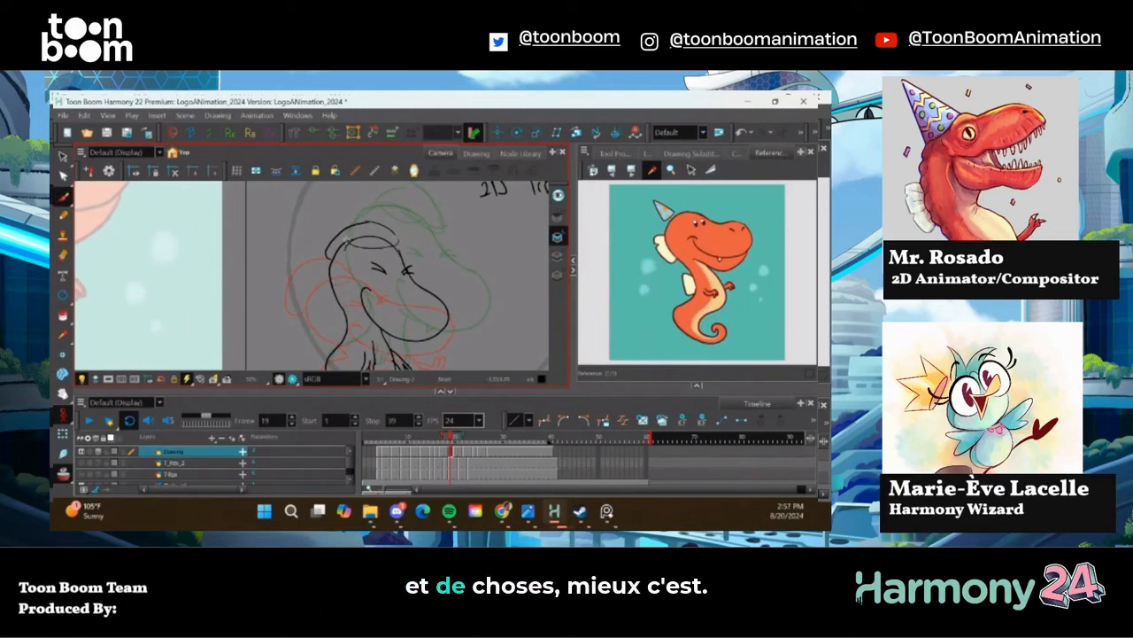
Replace the forward-leaning party hat on the frame 20 dinosaur with one whose tip bends backward
key(period)
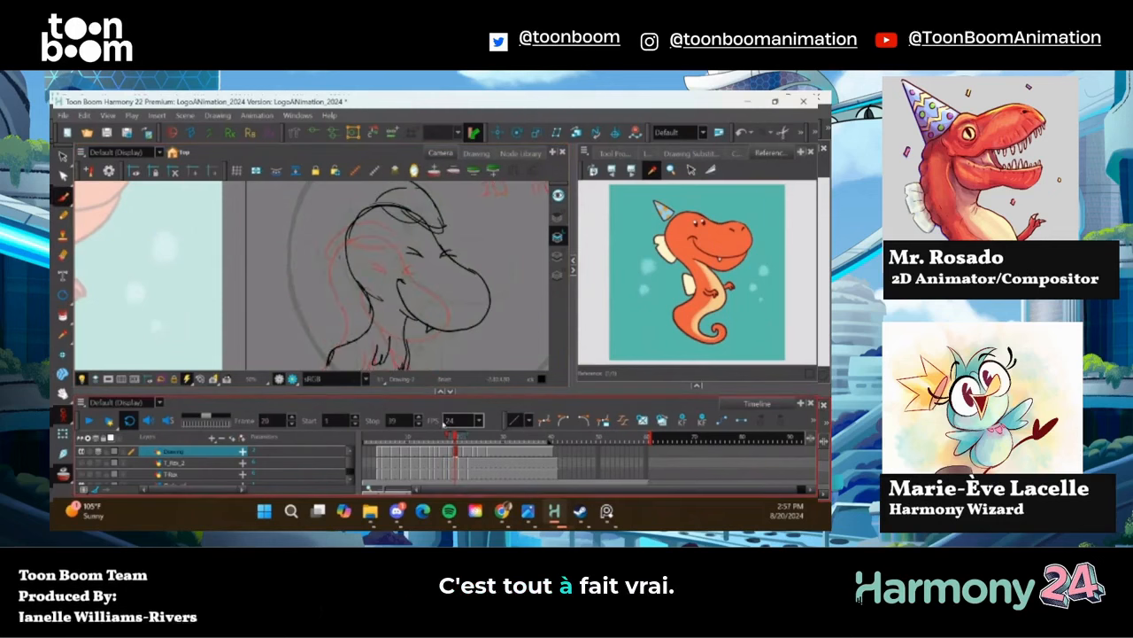
drag(294, 231, 291, 301)
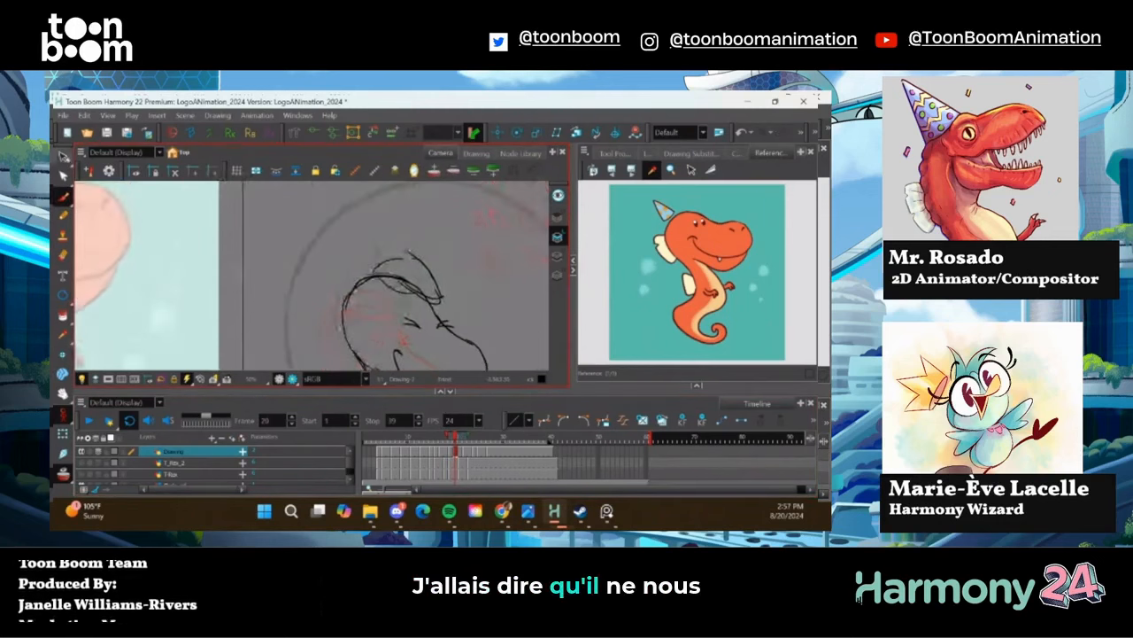
click(63, 155)
click(407, 294)
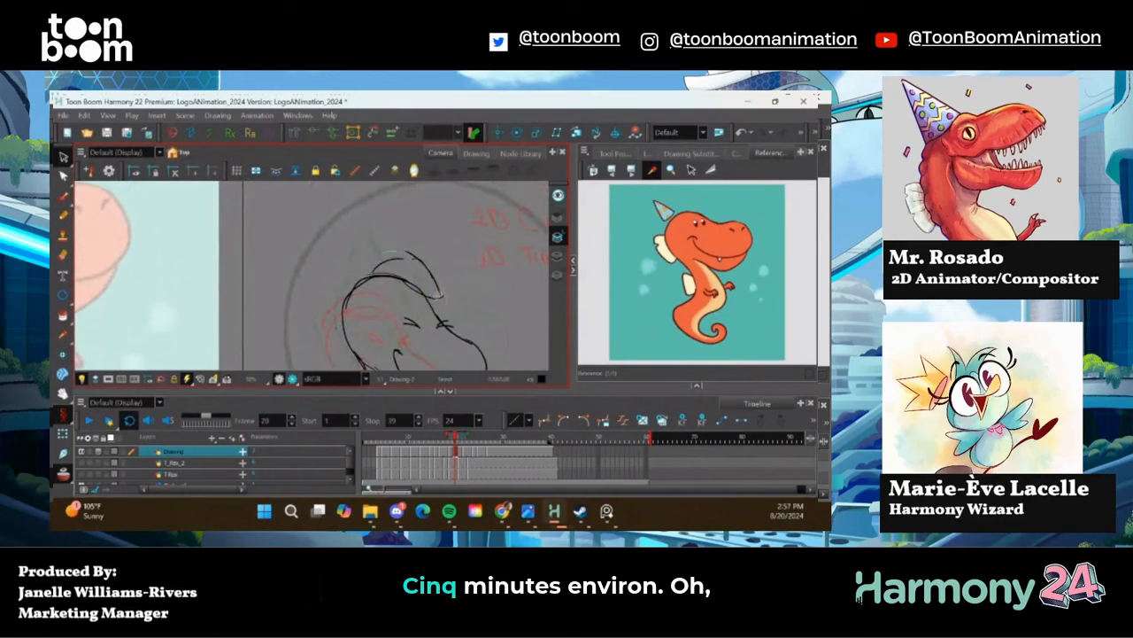
key(Delete)
key(alt+b)
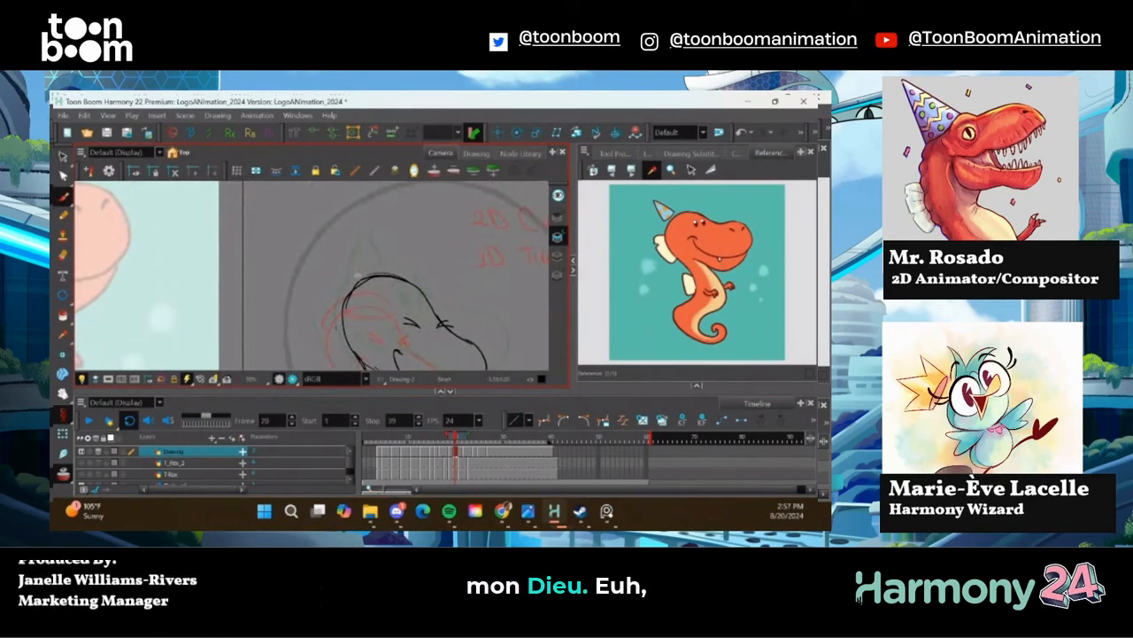
mouse_move(363, 276)
mouse_down()
mouse_move(337, 254)
mouse_move(347, 261)
mouse_move(338, 254)
mouse_move(348, 245)
mouse_move(403, 276)
mouse_up()
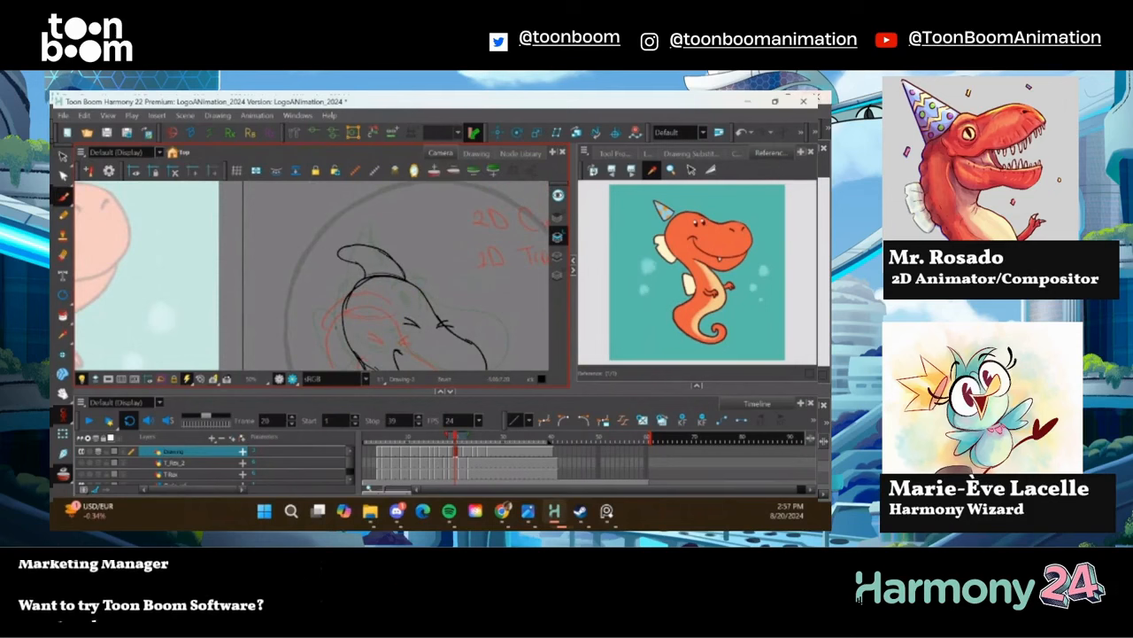
Step through the frames after frame 20, then play the animation from frame 4 to review the hat's motion
key(alt+Tab)
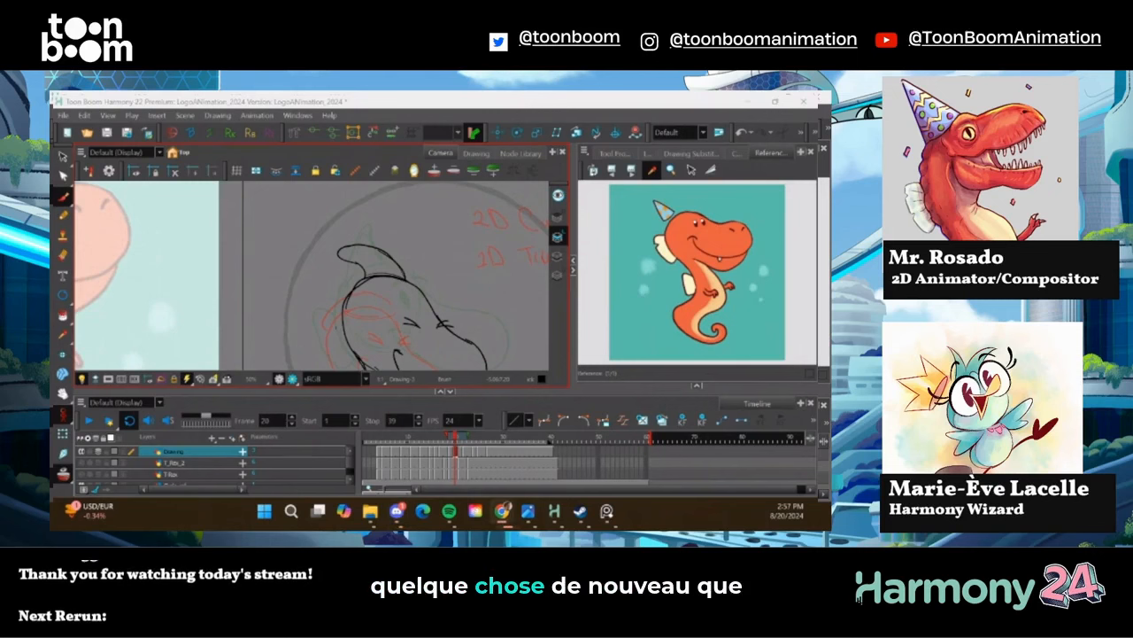
click(460, 456)
click(466, 456)
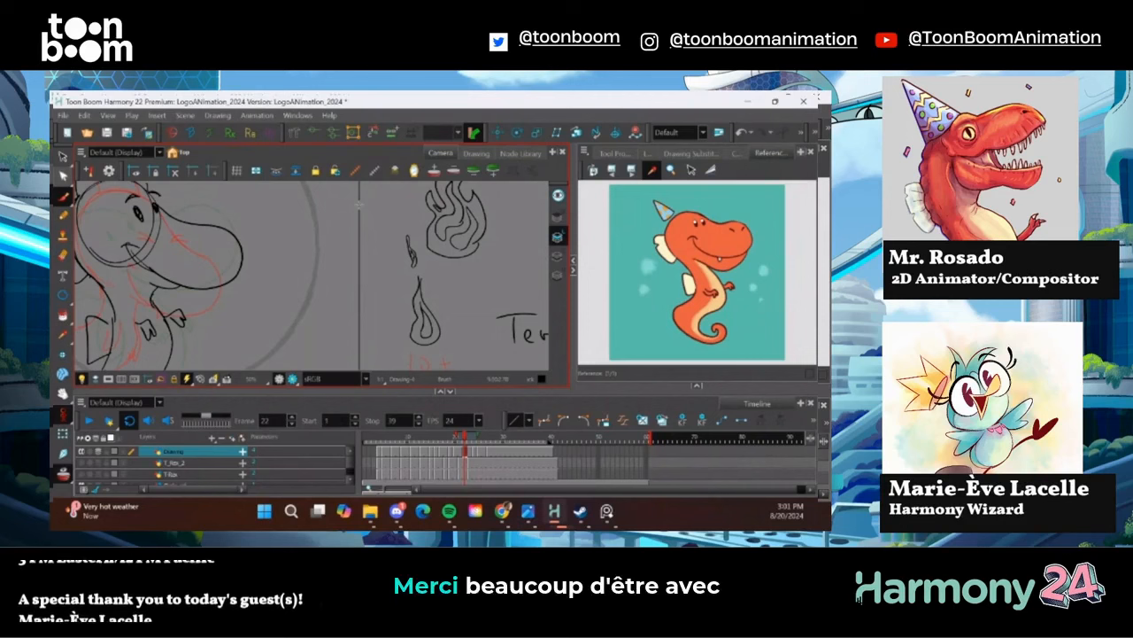
click(379, 450)
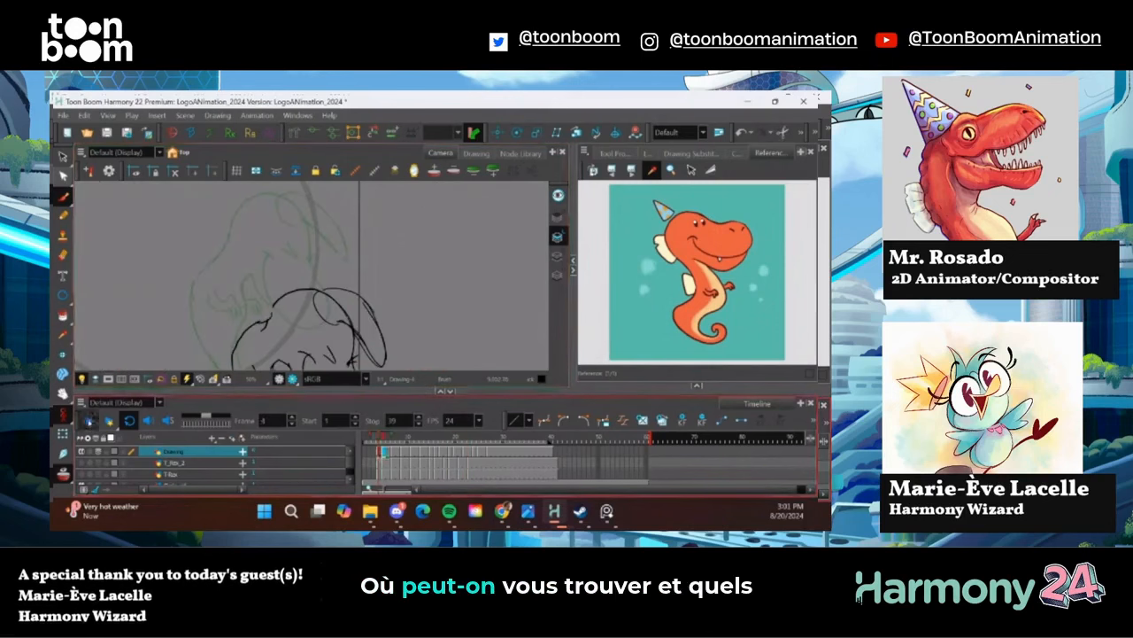
click(90, 420)
click(90, 420)
Handwrite "Instagram and X" with the artist's social media handle outside the camera frame on frame 24, and underline the handle
drag(133, 271, 303, 280)
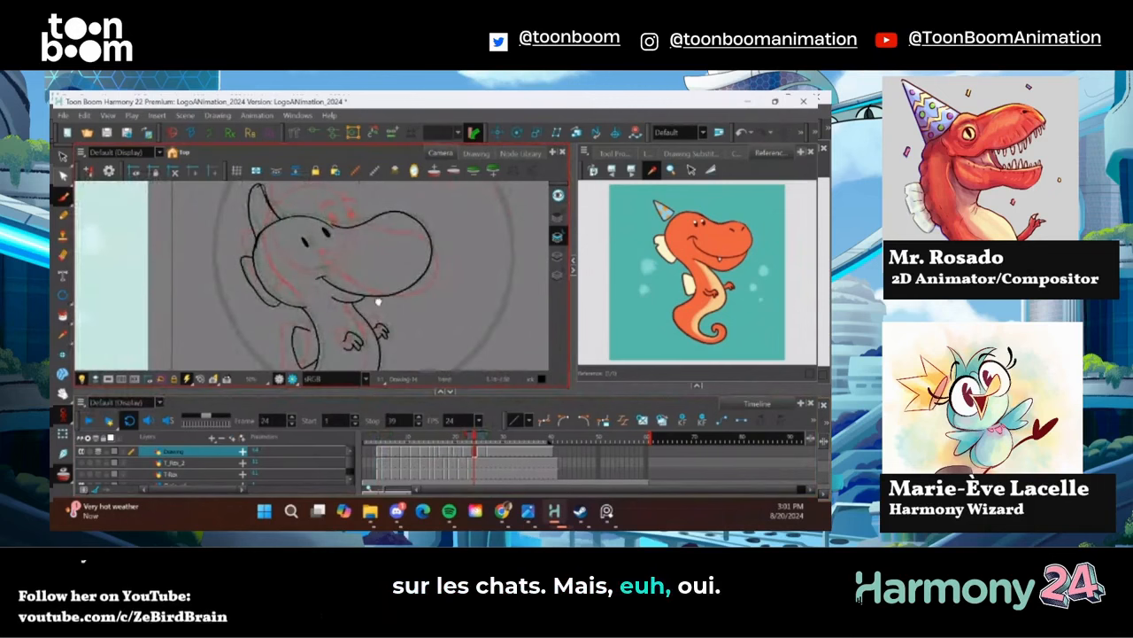
scroll(372, 306, up, 6)
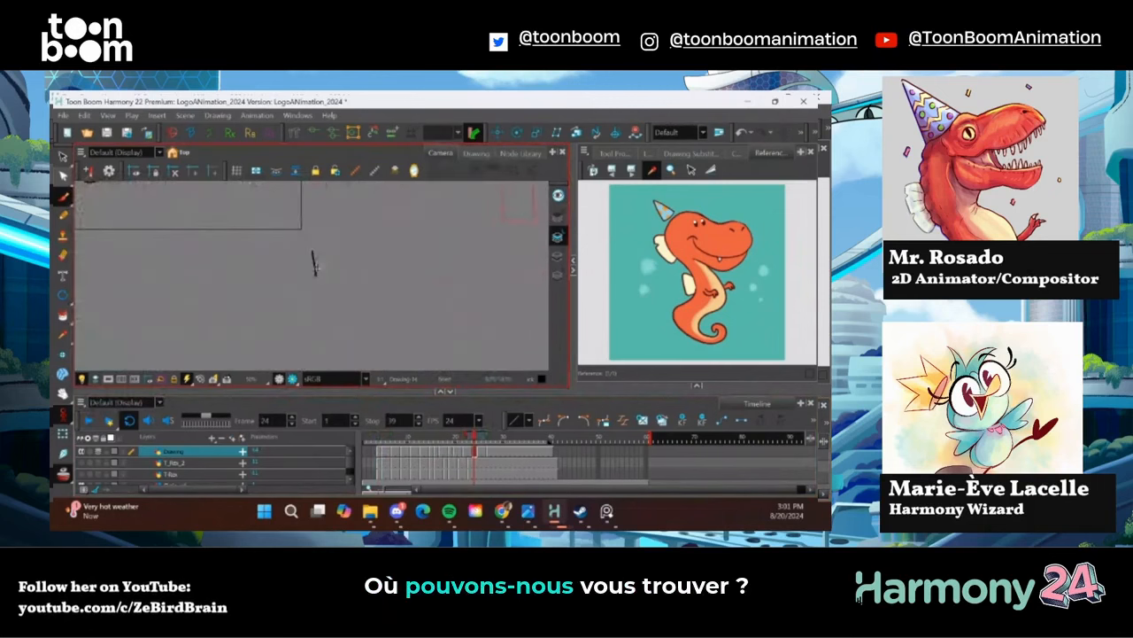
drag(316, 267, 329, 275)
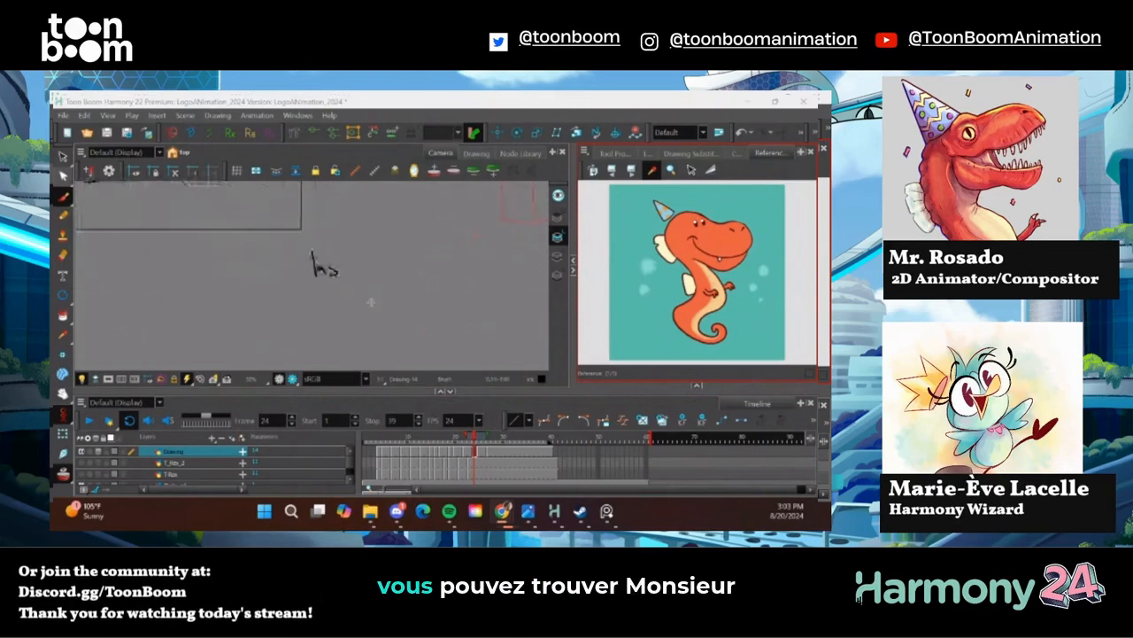
mouse_move(342, 255)
mouse_down()
mouse_move(347, 276)
mouse_move(482, 263)
mouse_up()
drag(483, 246, 471, 263)
drag(348, 317, 361, 318)
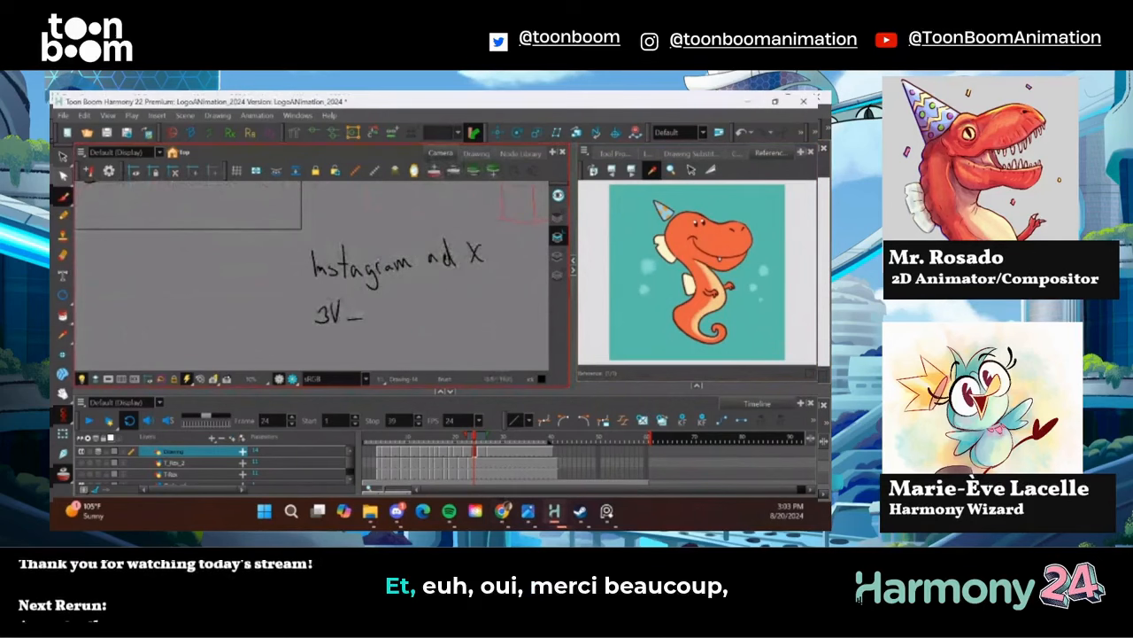
drag(417, 290, 416, 316)
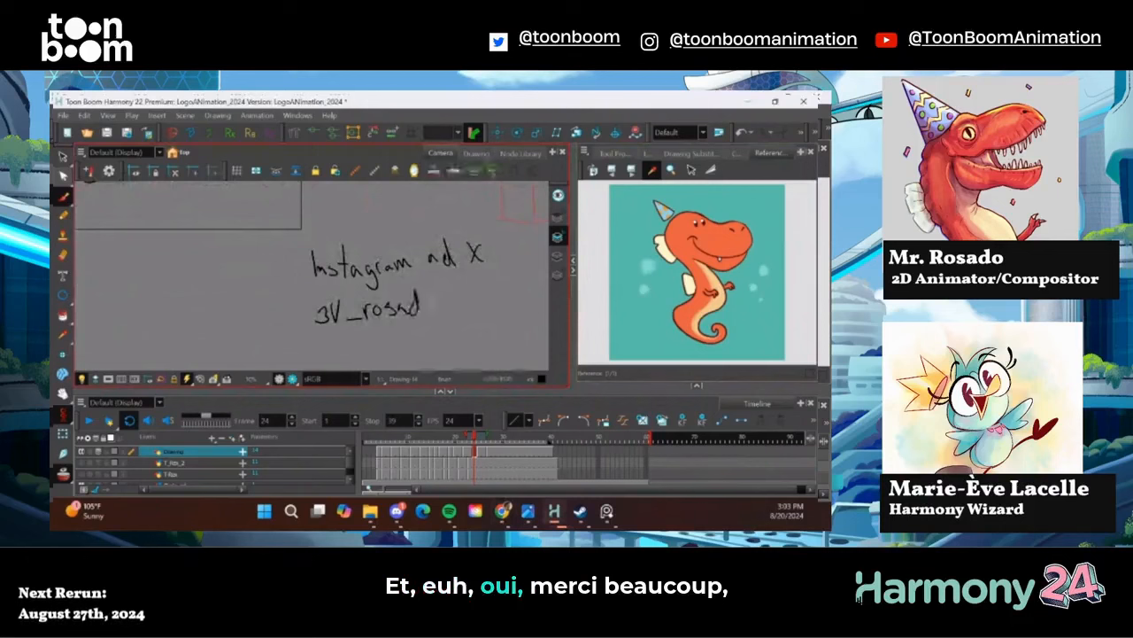
drag(305, 305, 304, 328)
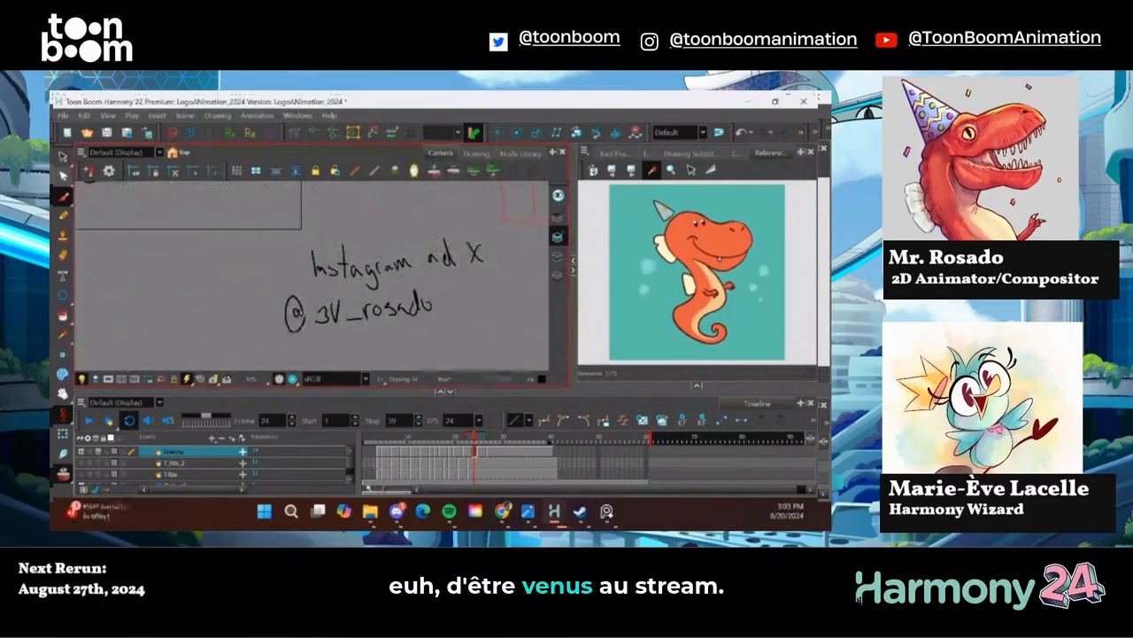
drag(295, 336, 410, 325)
drag(298, 342, 386, 338)
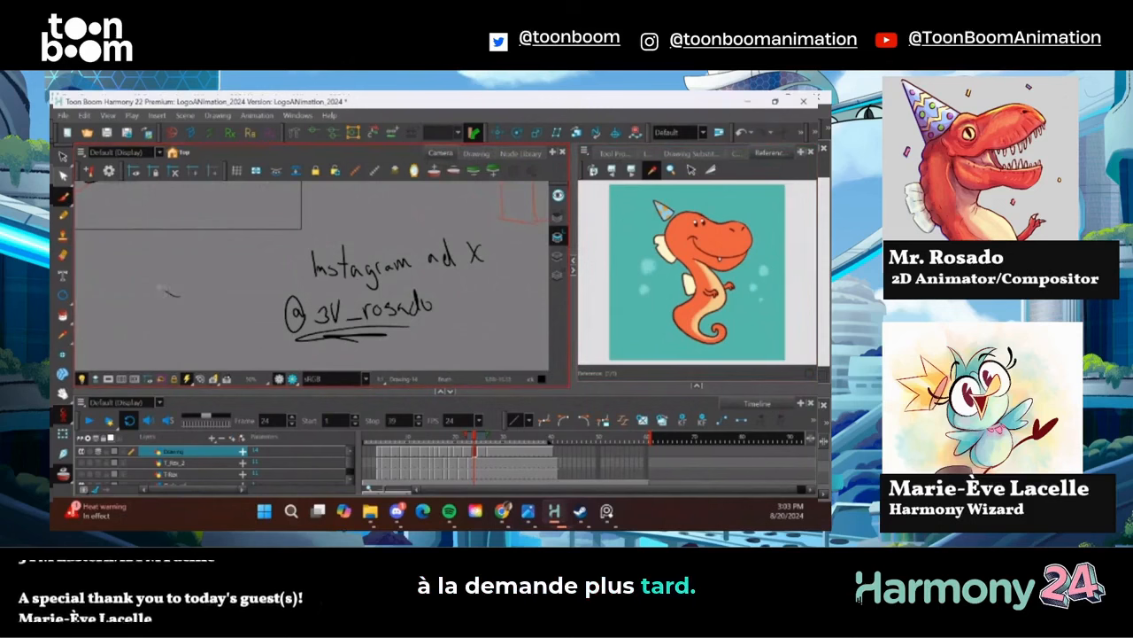
Sketch a small seahorse-shaped dinosaur with a party hat and curled tail beside the handwritten text, redoing the stroke near its snout
mouse_move(169, 295)
mouse_down()
mouse_move(220, 256)
mouse_move(226, 296)
mouse_move(186, 284)
mouse_move(218, 293)
mouse_move(187, 284)
mouse_move(211, 299)
mouse_up()
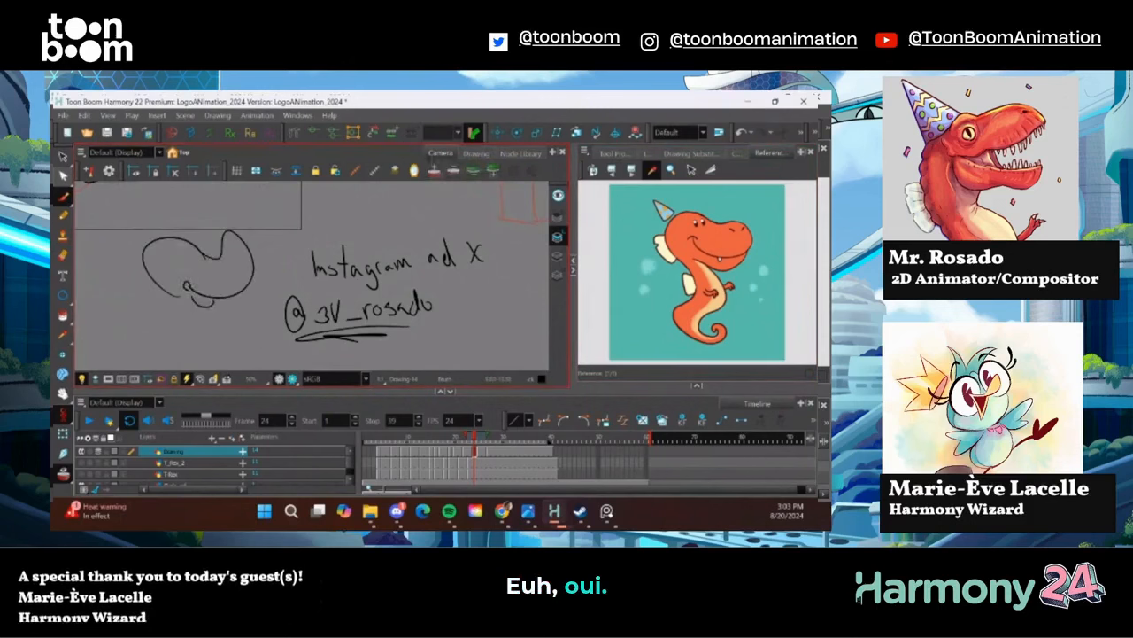
click(199, 264)
drag(133, 213, 155, 230)
mouse_move(254, 229)
mouse_down()
mouse_move(270, 235)
mouse_move(254, 264)
mouse_up()
mouse_move(180, 319)
mouse_down()
mouse_move(179, 348)
mouse_move(212, 361)
mouse_move(159, 348)
mouse_move(172, 310)
mouse_move(217, 342)
mouse_move(177, 352)
mouse_move(186, 297)
mouse_move(164, 292)
mouse_move(169, 319)
mouse_up()
key(alt+s)
click(296, 258)
key(Delete)
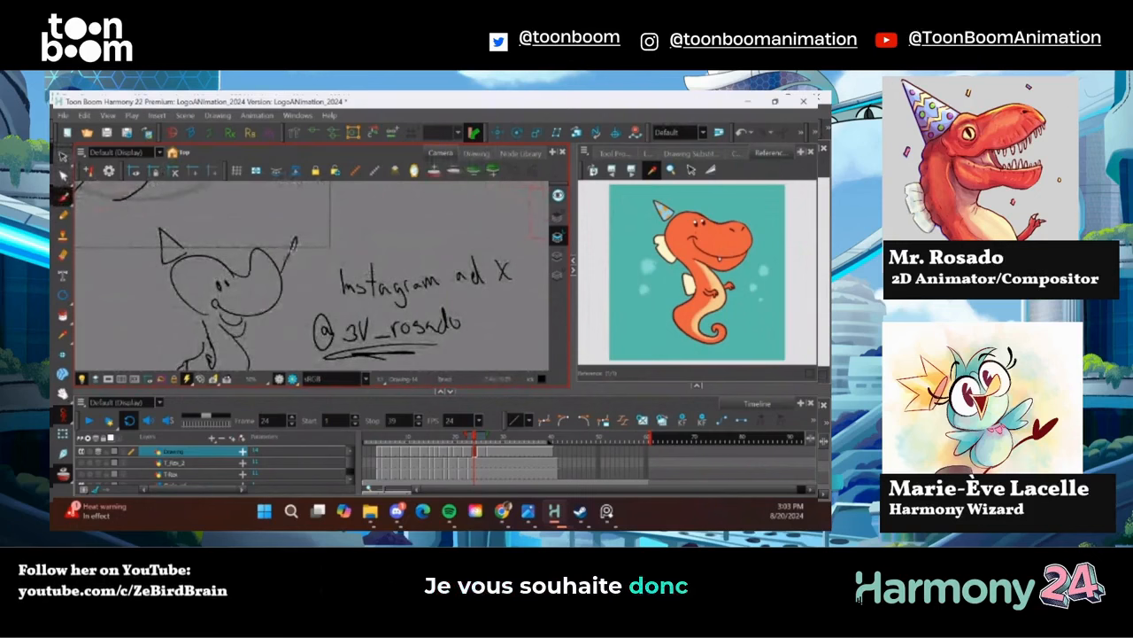
drag(282, 274, 309, 235)
drag(167, 286, 187, 215)
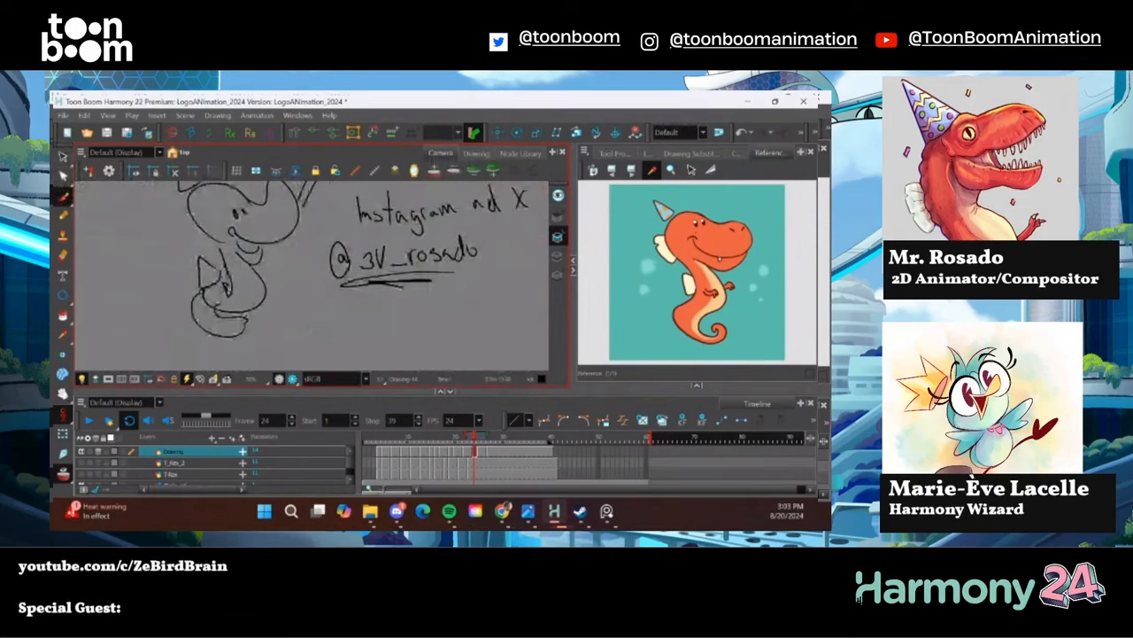